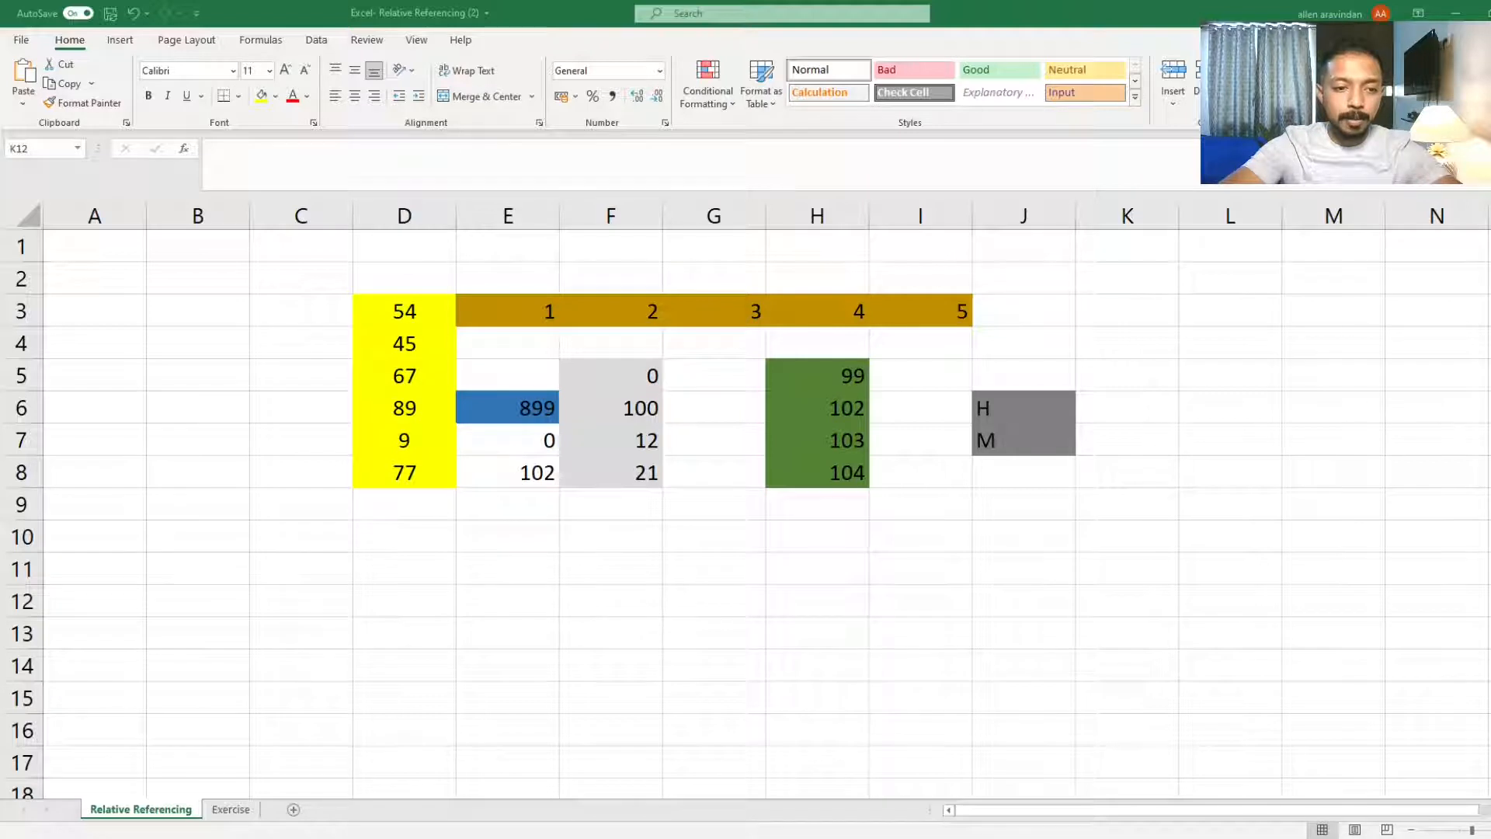
pyautogui.click(686, 550)
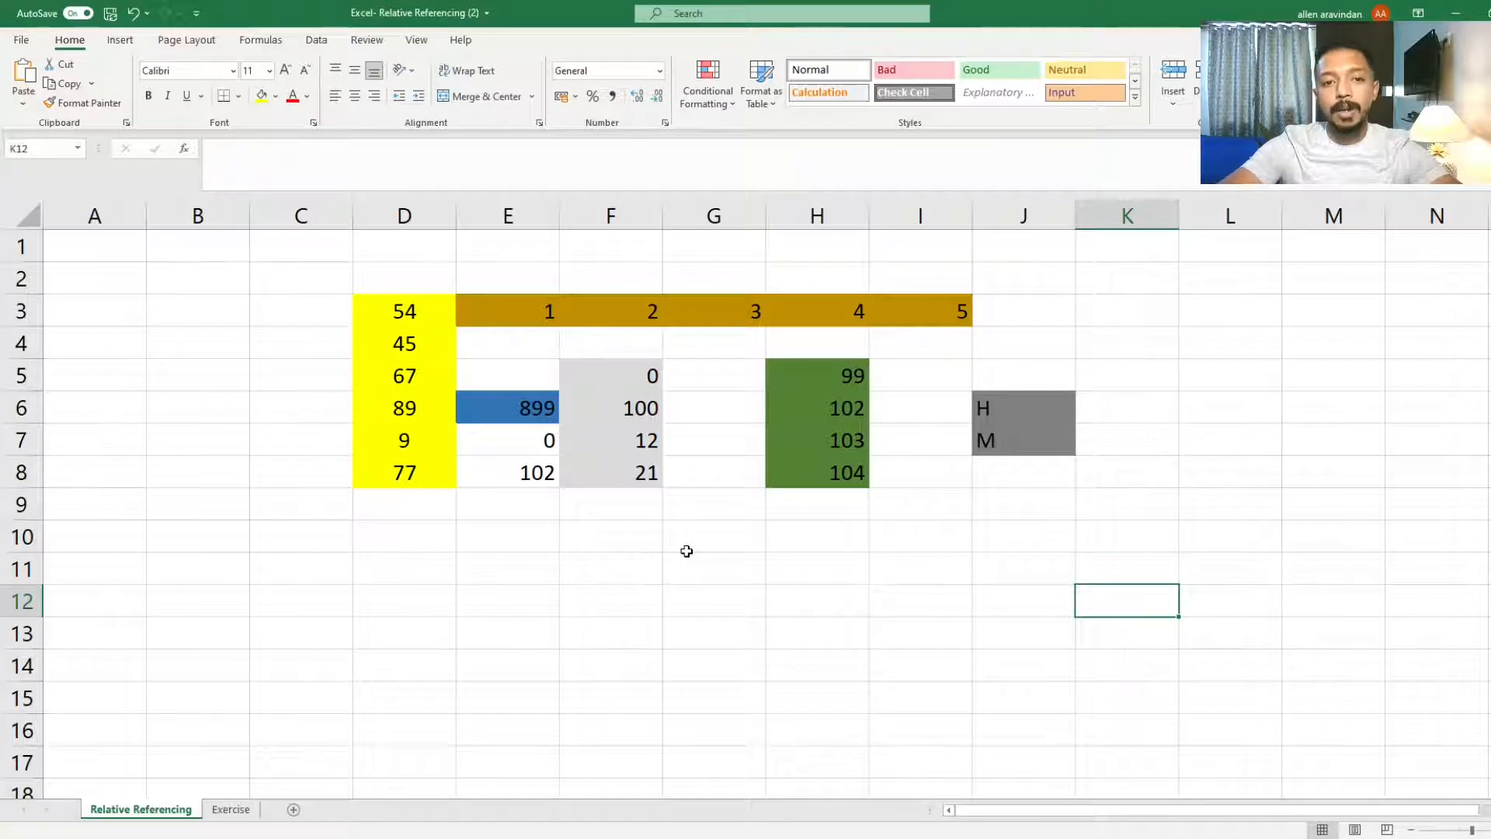
pyautogui.click(620, 550)
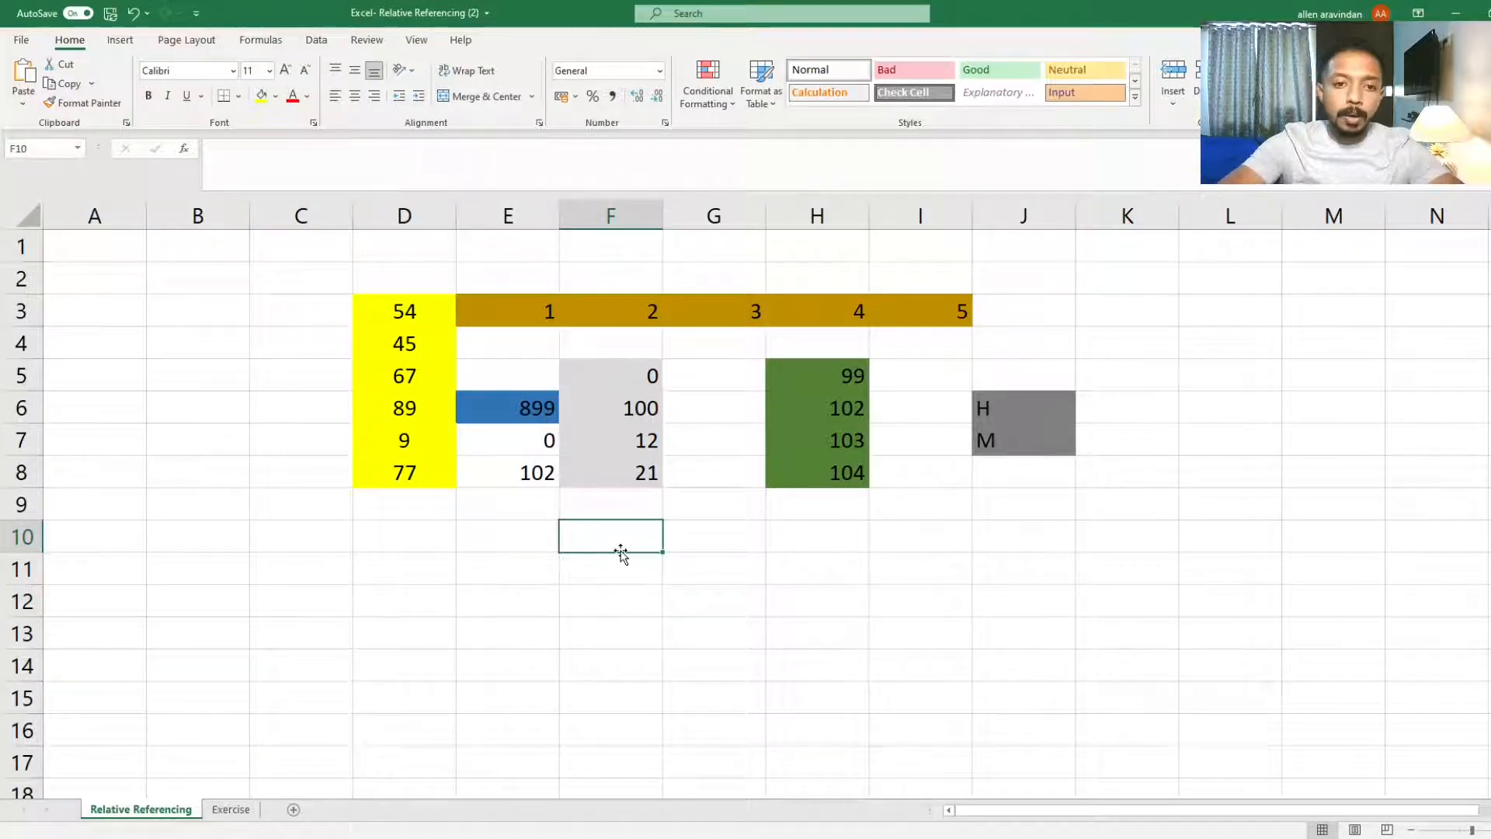
pyautogui.click(31, 148)
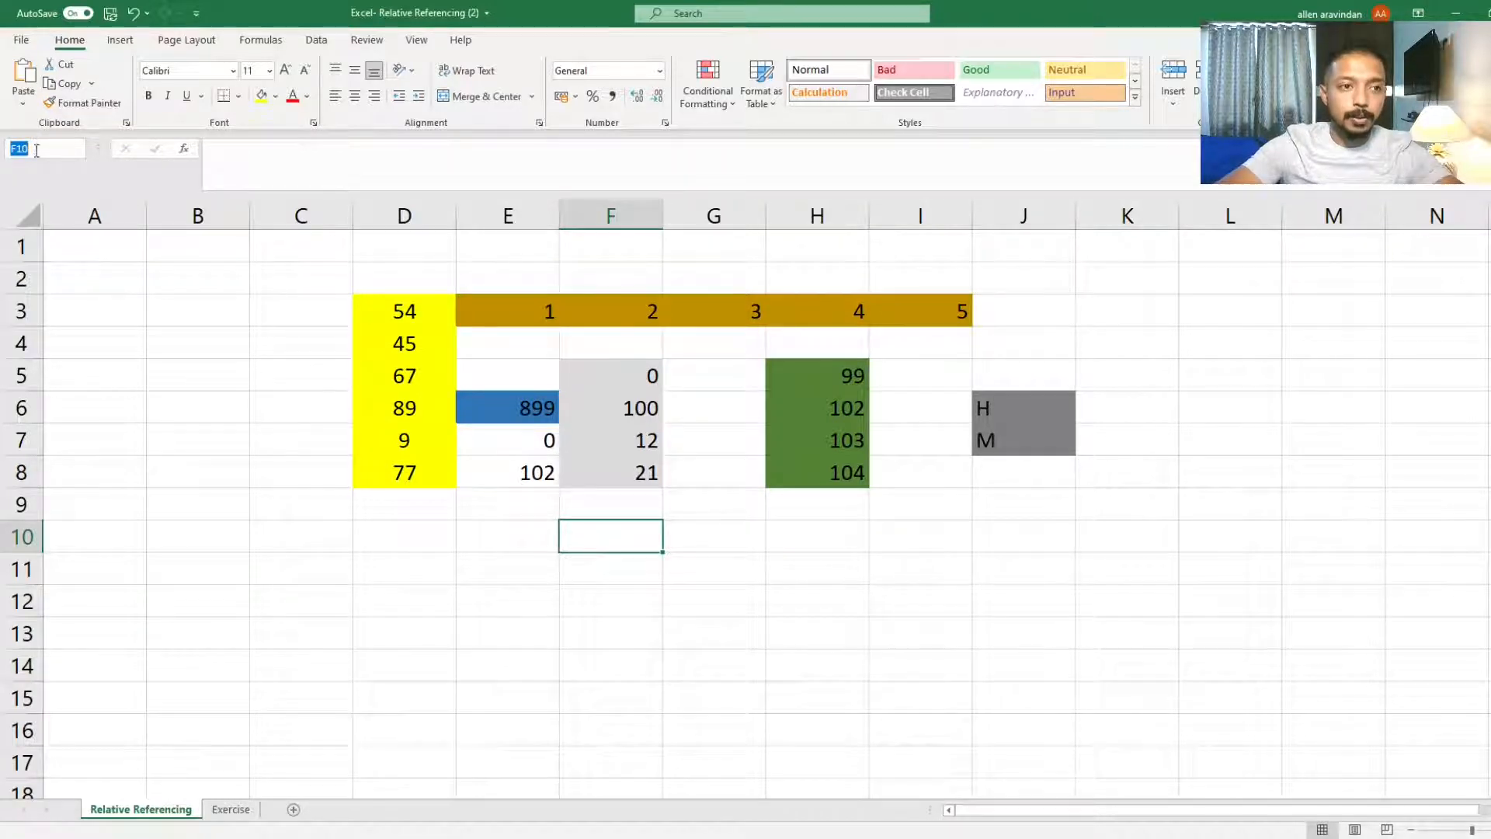
pyautogui.click(655, 605)
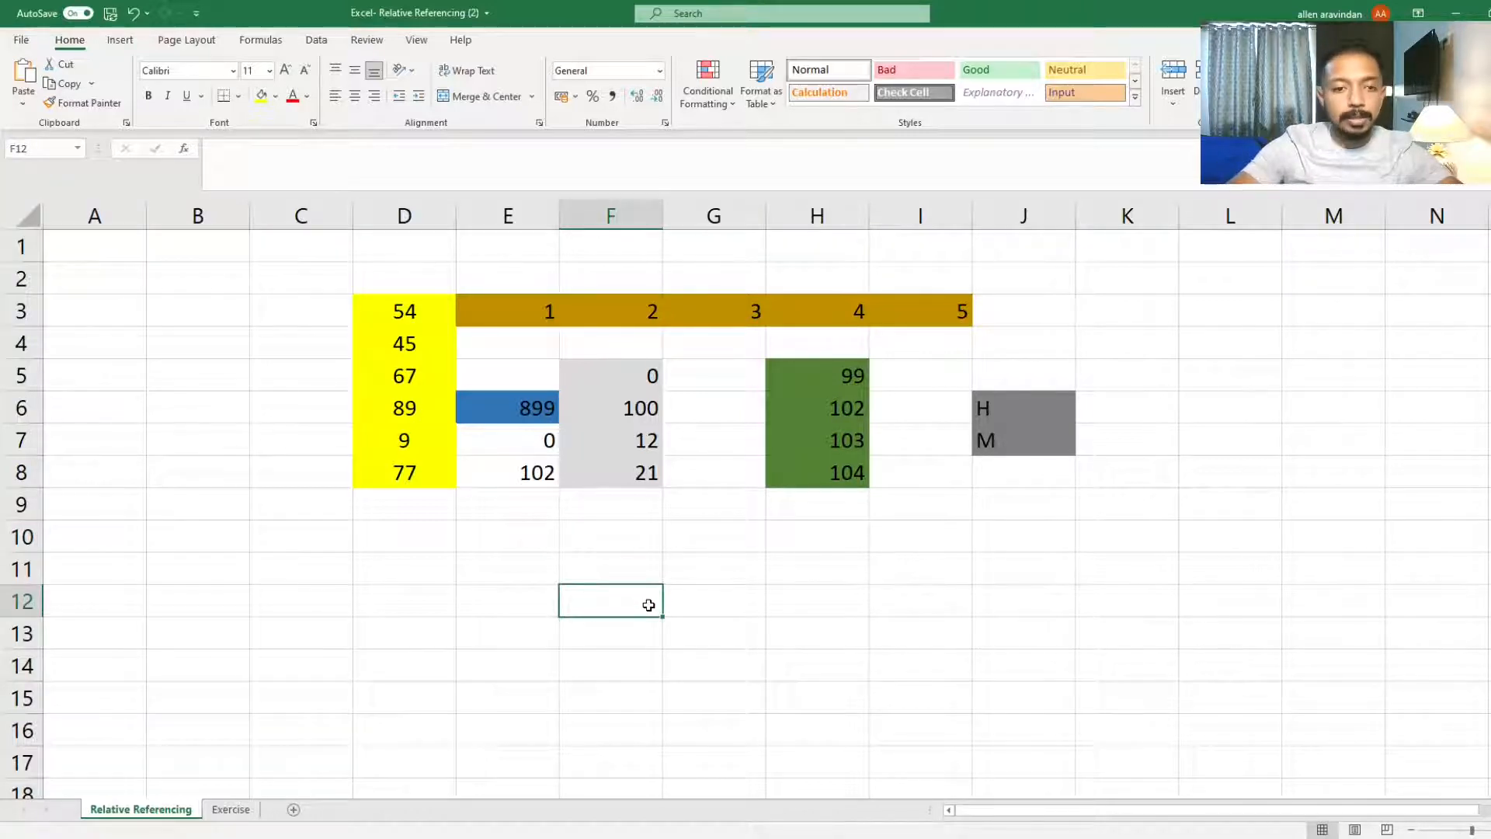
pyautogui.write('=')
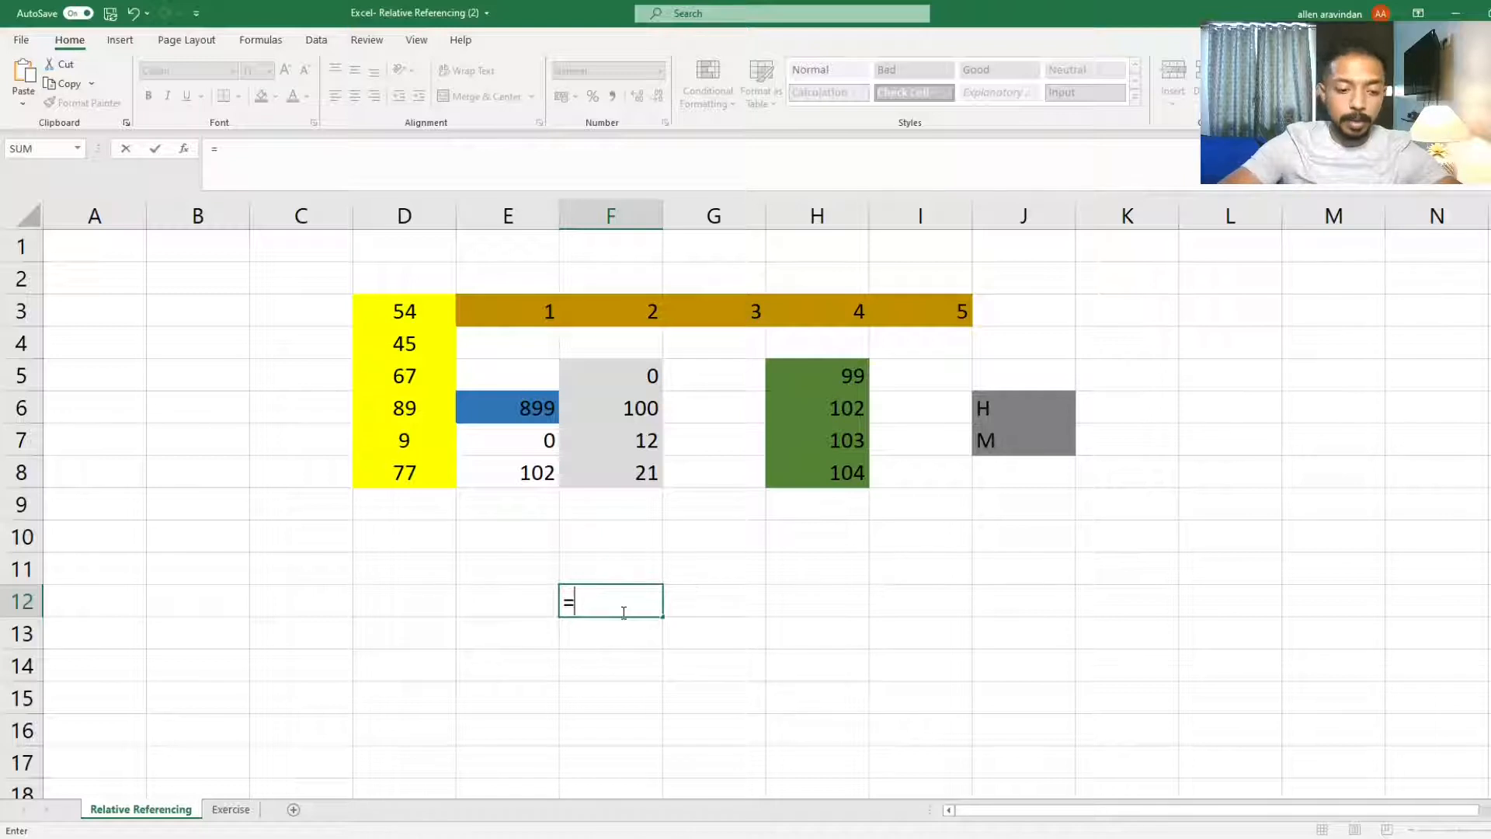
pyautogui.press('Escape')
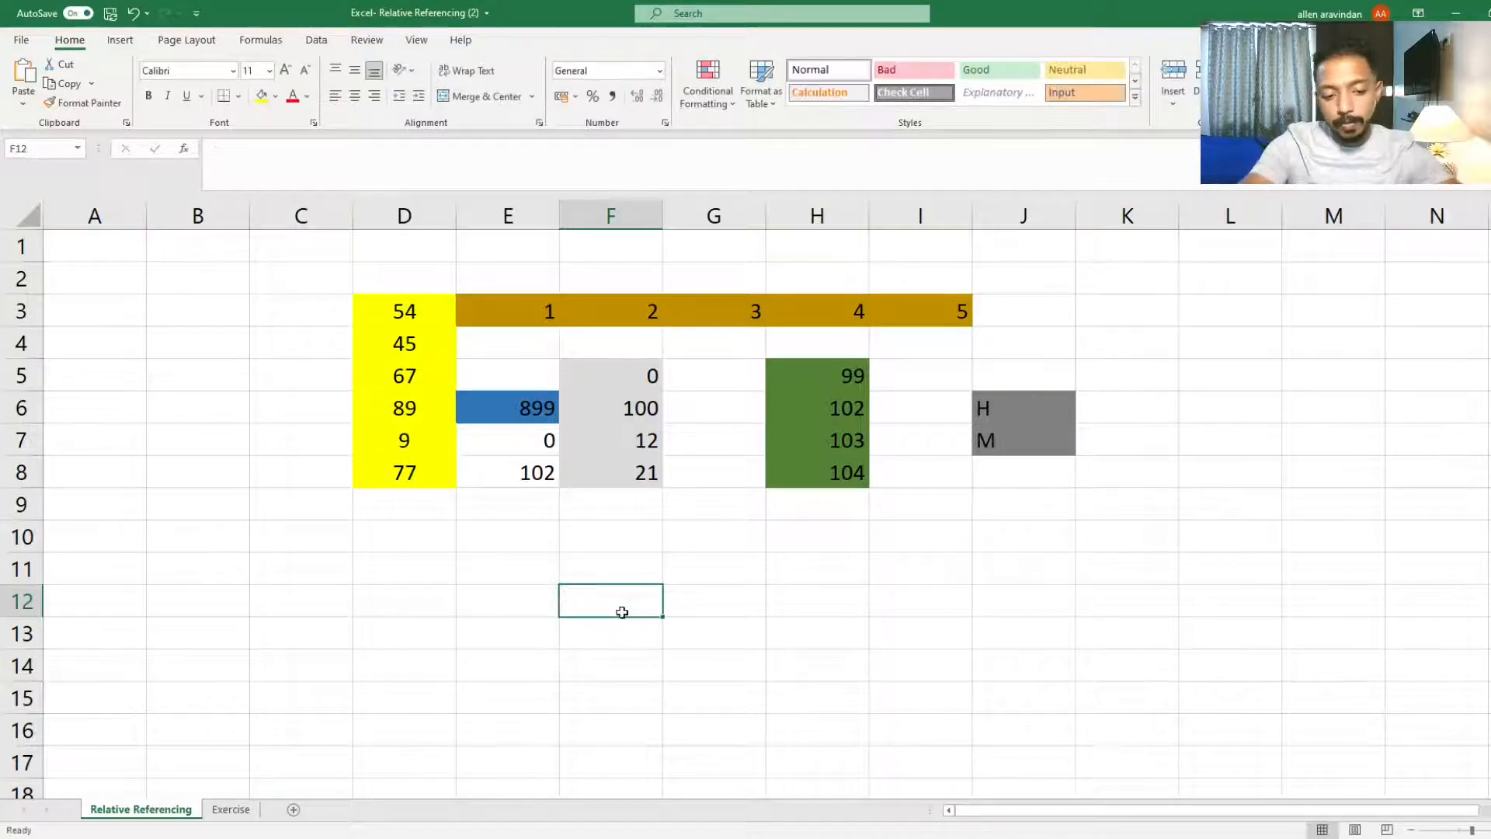
# Step: Enter the text ABC in cell F12 and delete it again
pyautogui.write('ABC')
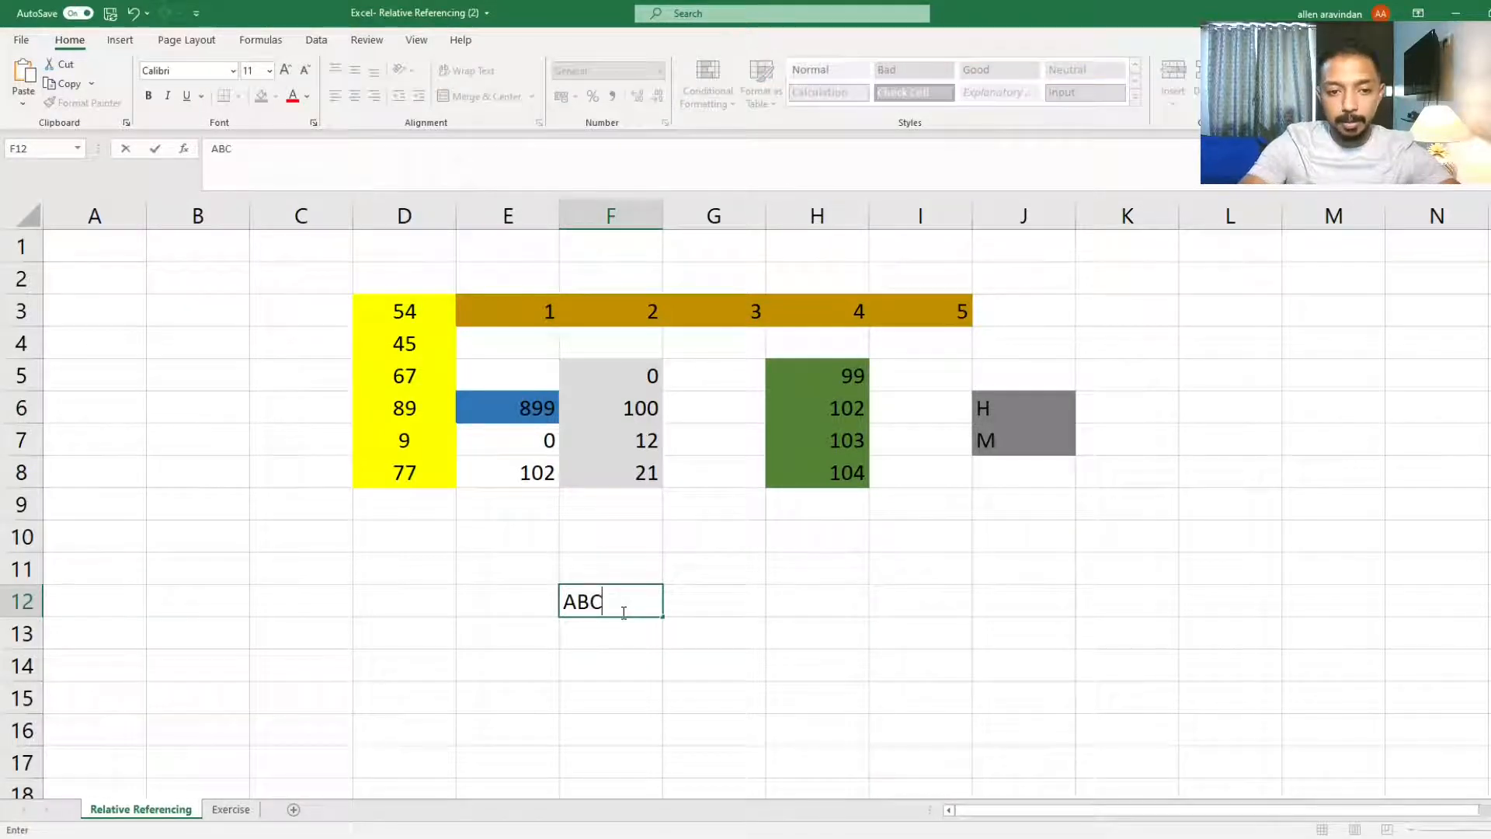
pyautogui.press('Return')
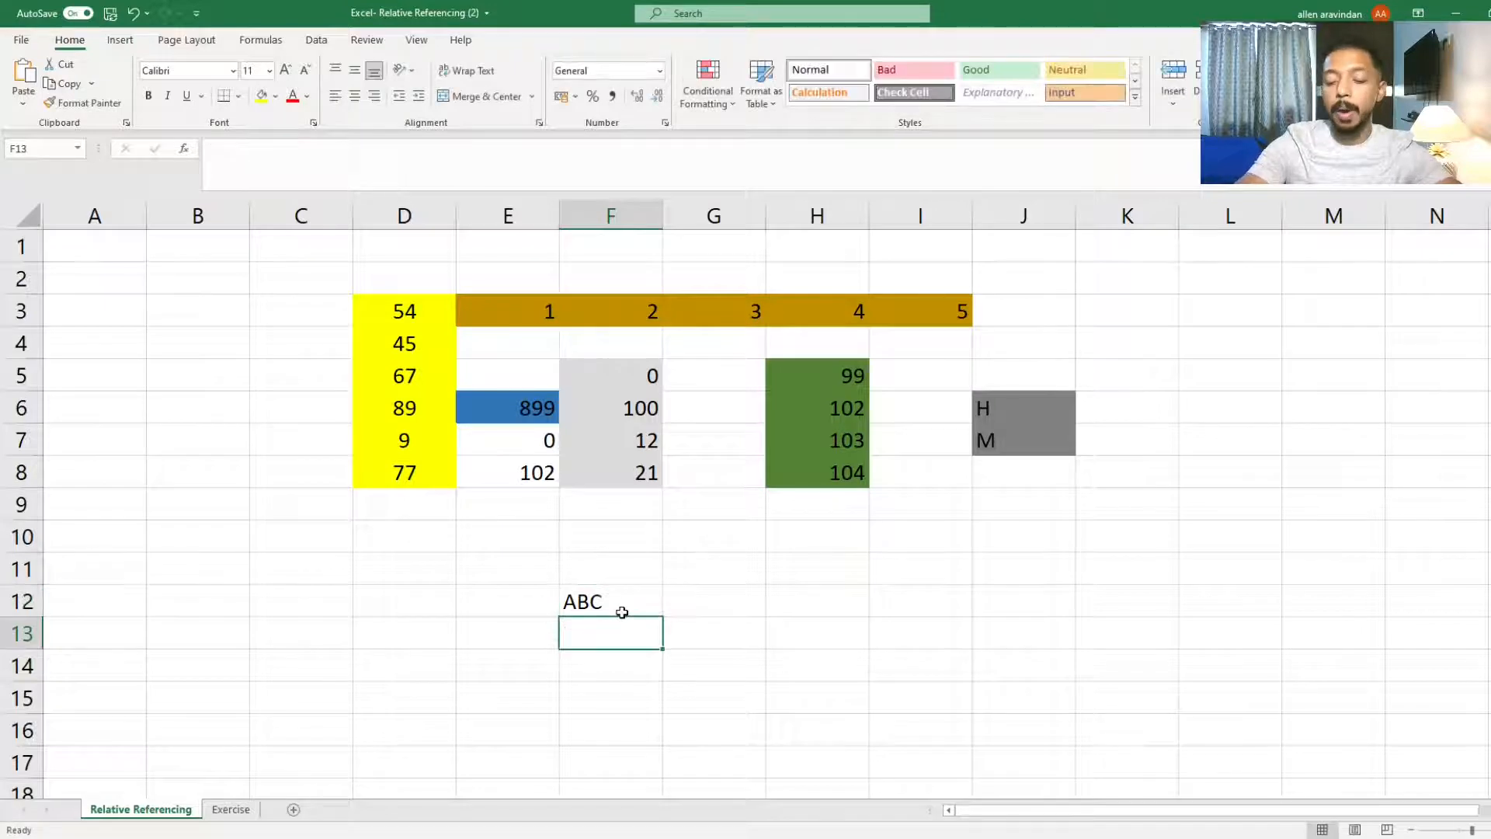
pyautogui.click(622, 612)
pyautogui.press('Delete')
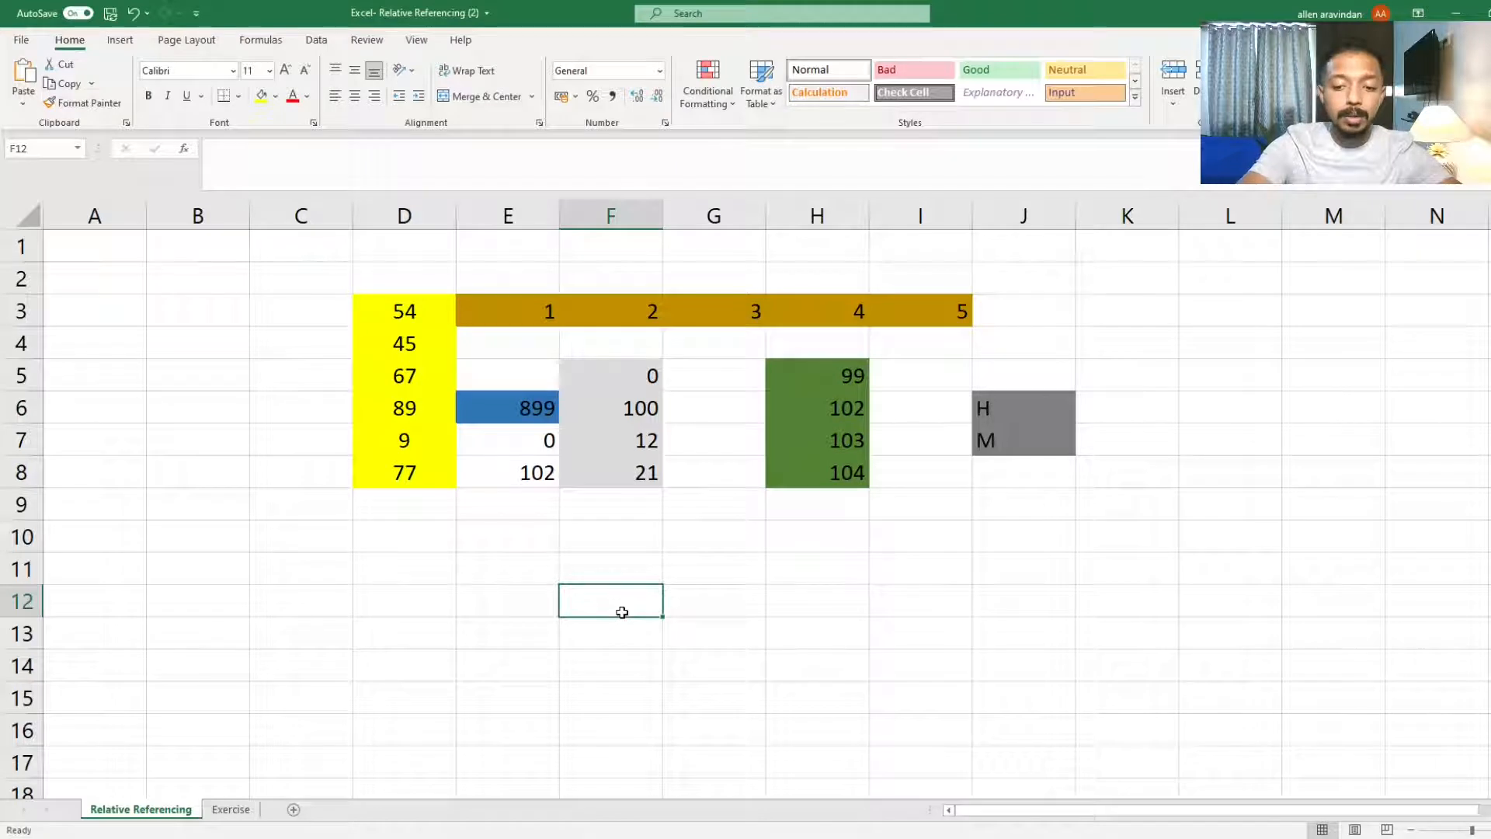
# Step: Enter the formula =15*10 in cell F12 and clear the cell again
pyautogui.write('=')
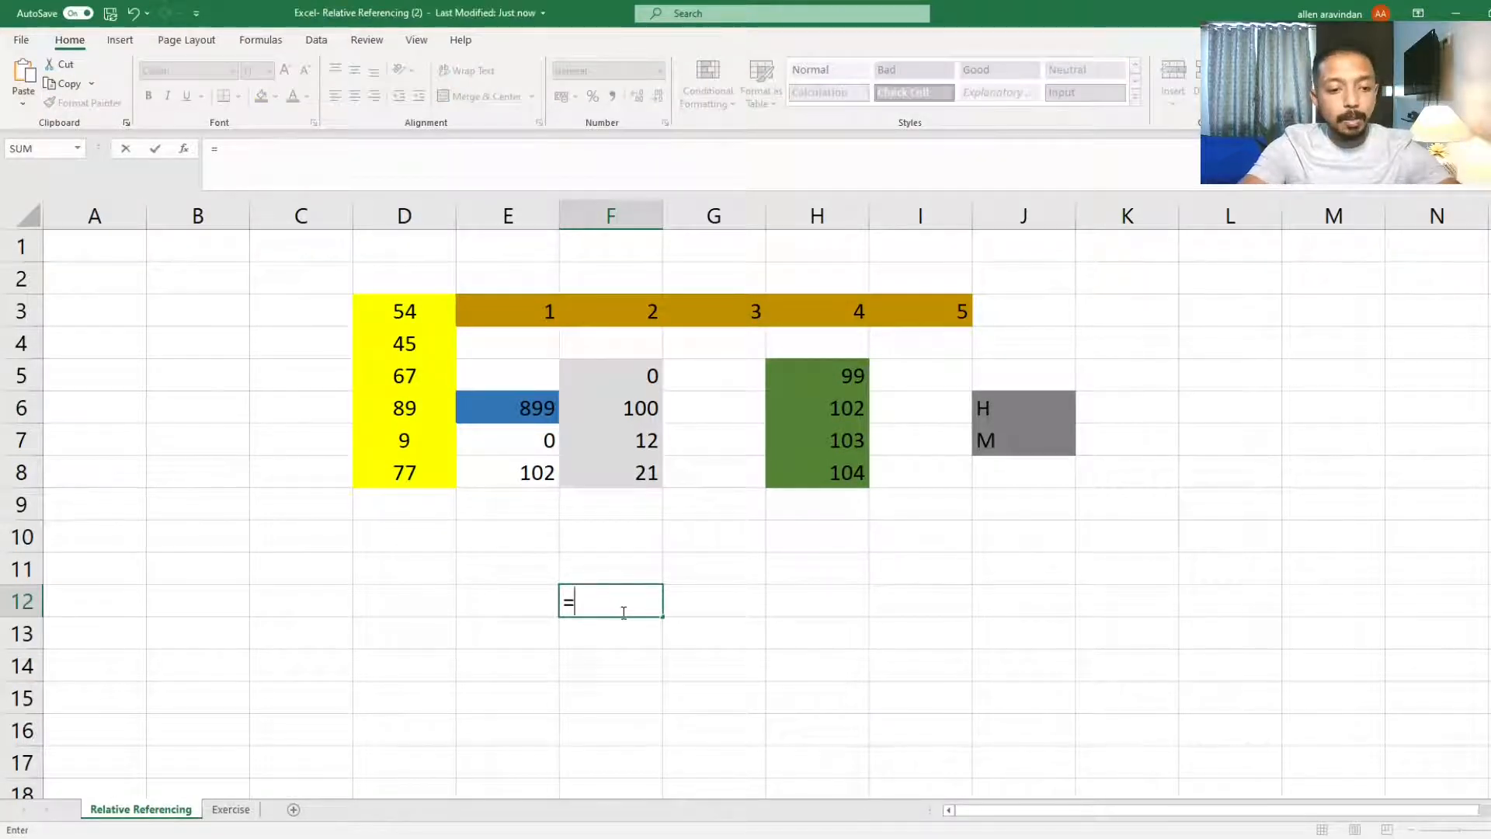
pyautogui.write('15*')
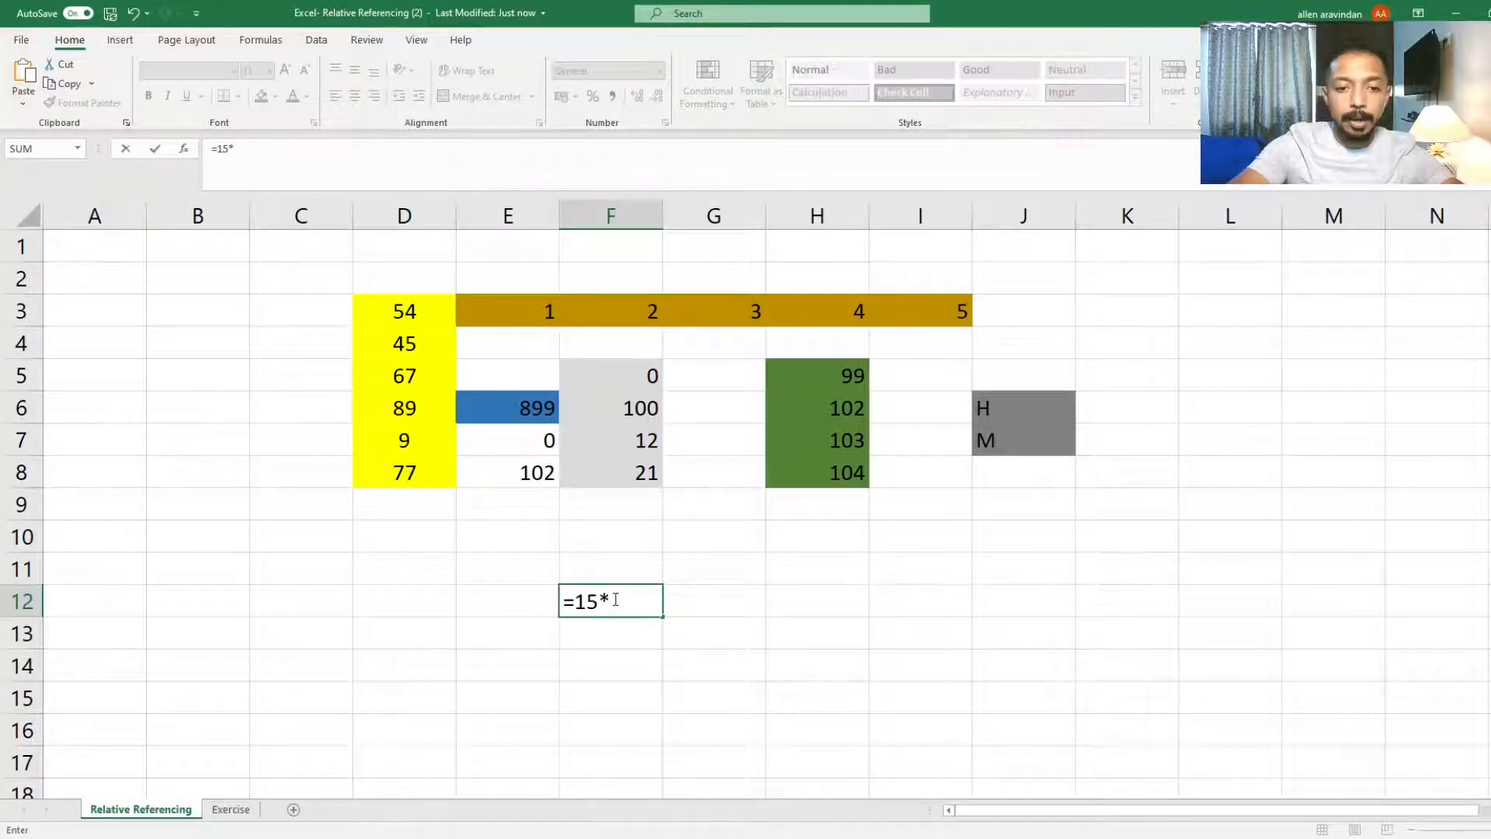
pyautogui.write('10')
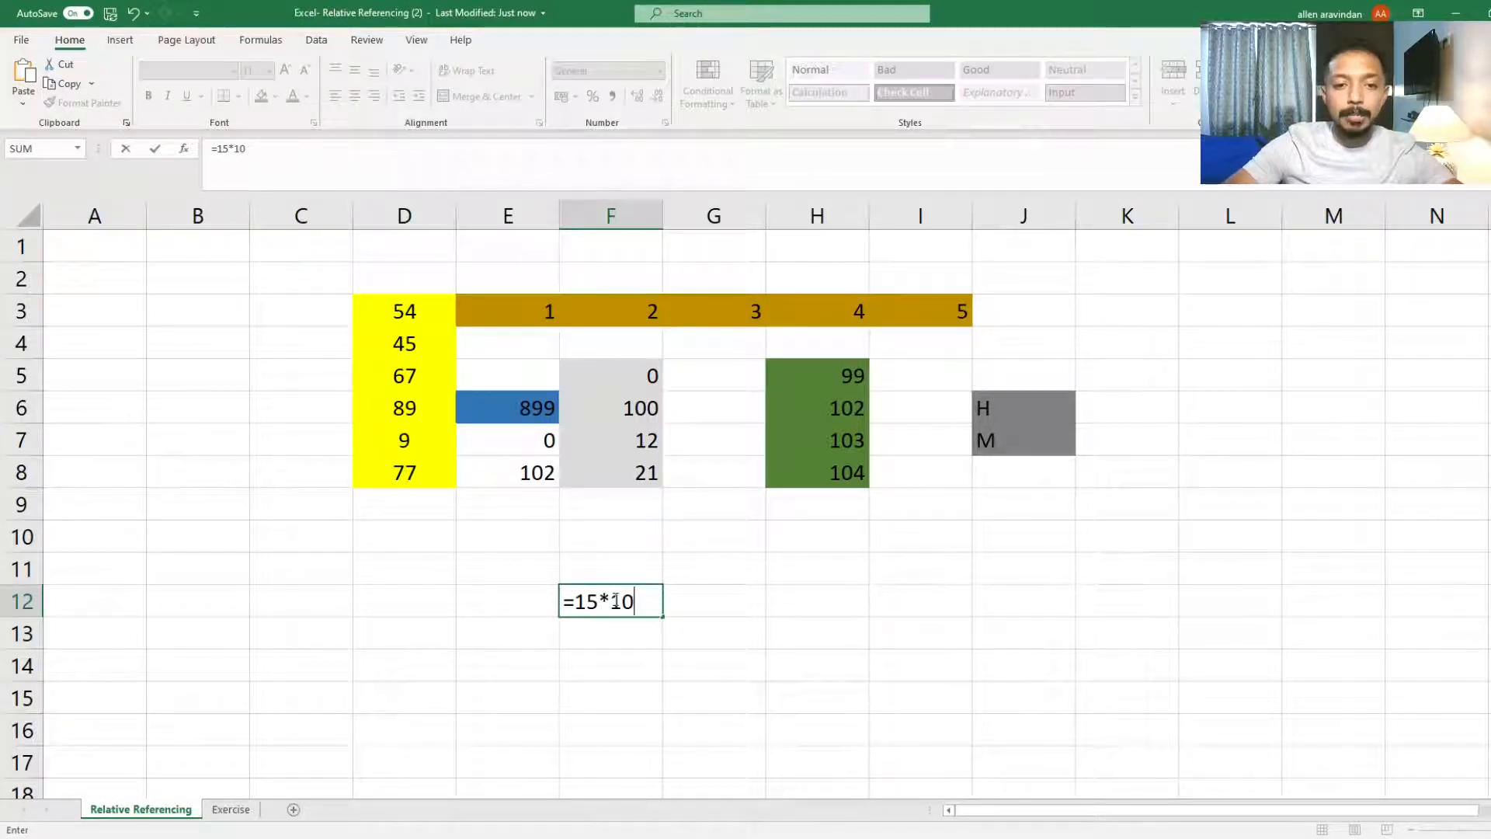
pyautogui.hotkey('ctrl', 'Return')
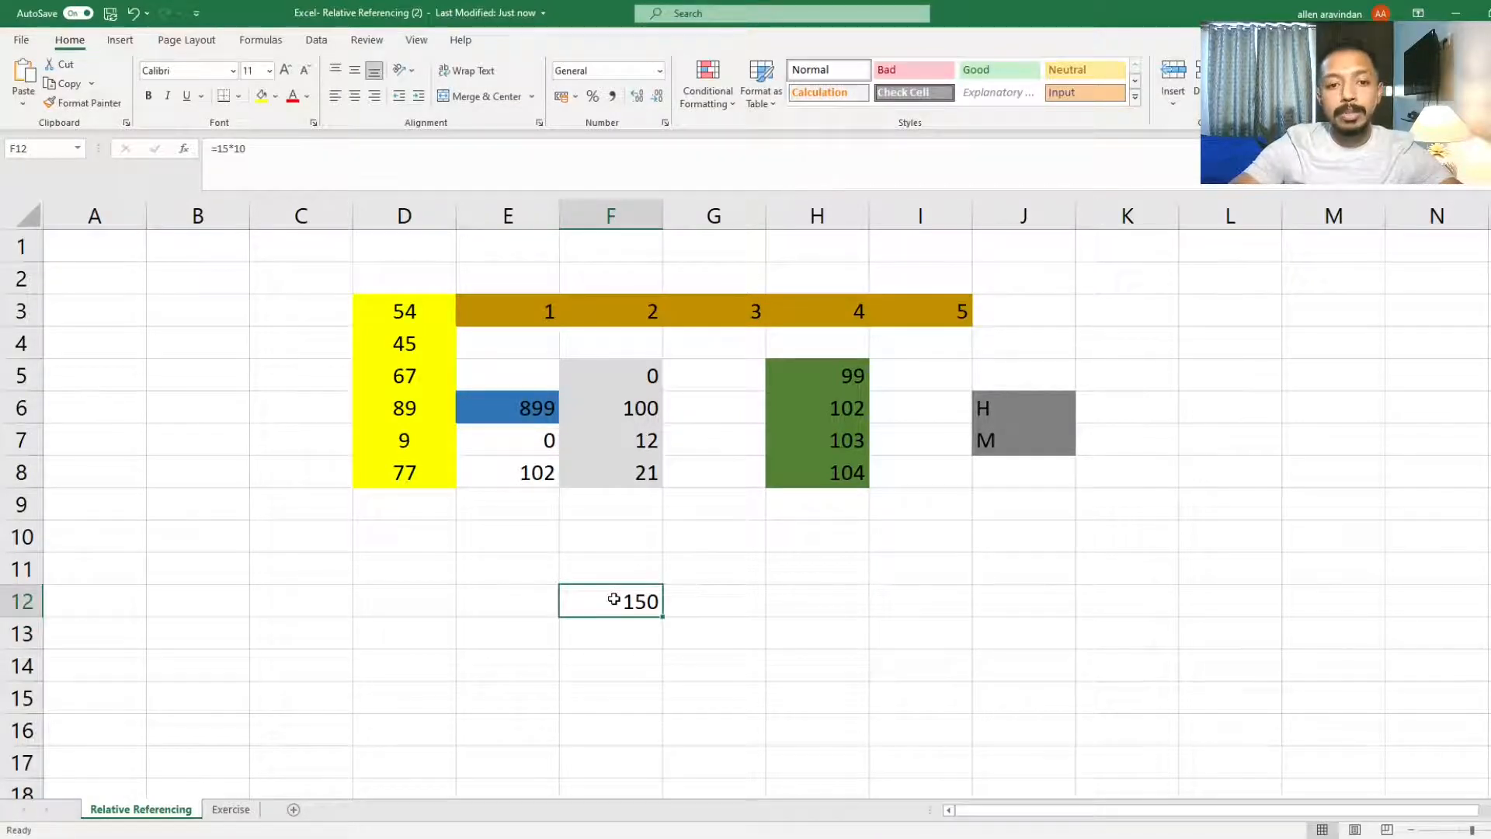
pyautogui.press('Delete')
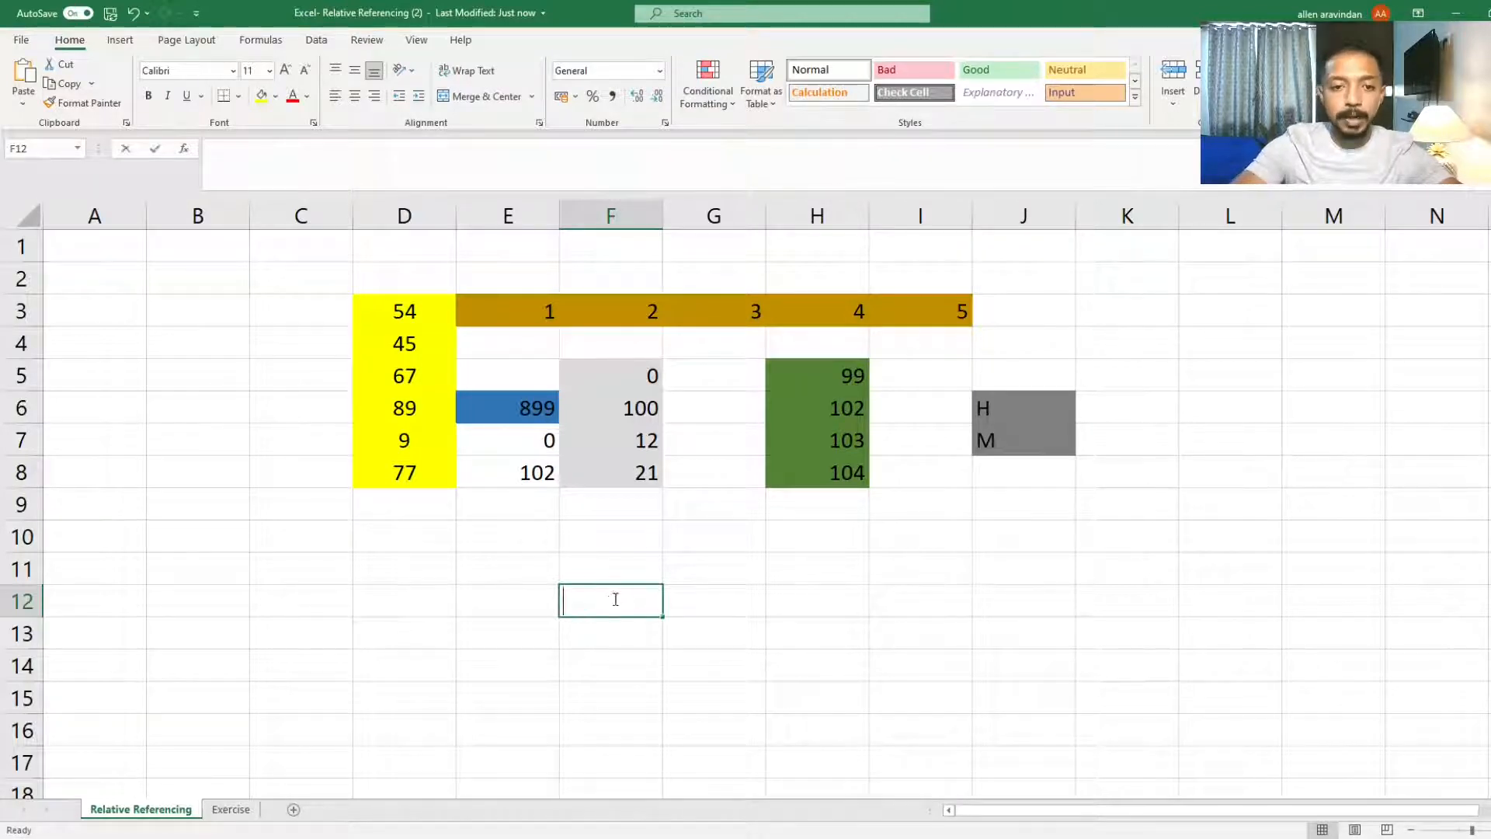
# Step: Build a formula in cell F12 that references cell E8 (=E8)
pyautogui.write('=')
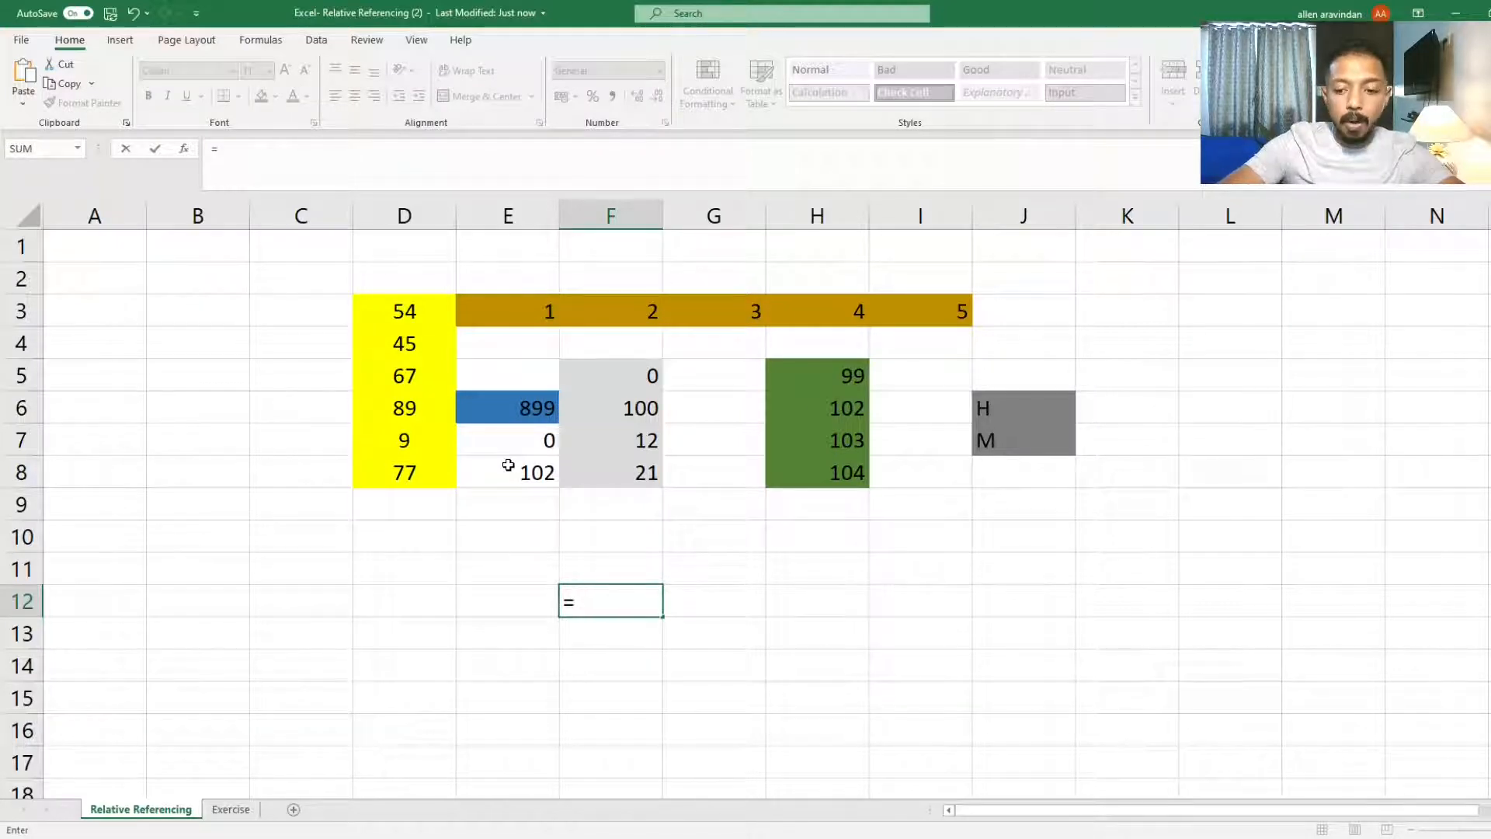
pyautogui.press('Up')
pyautogui.press('Up')
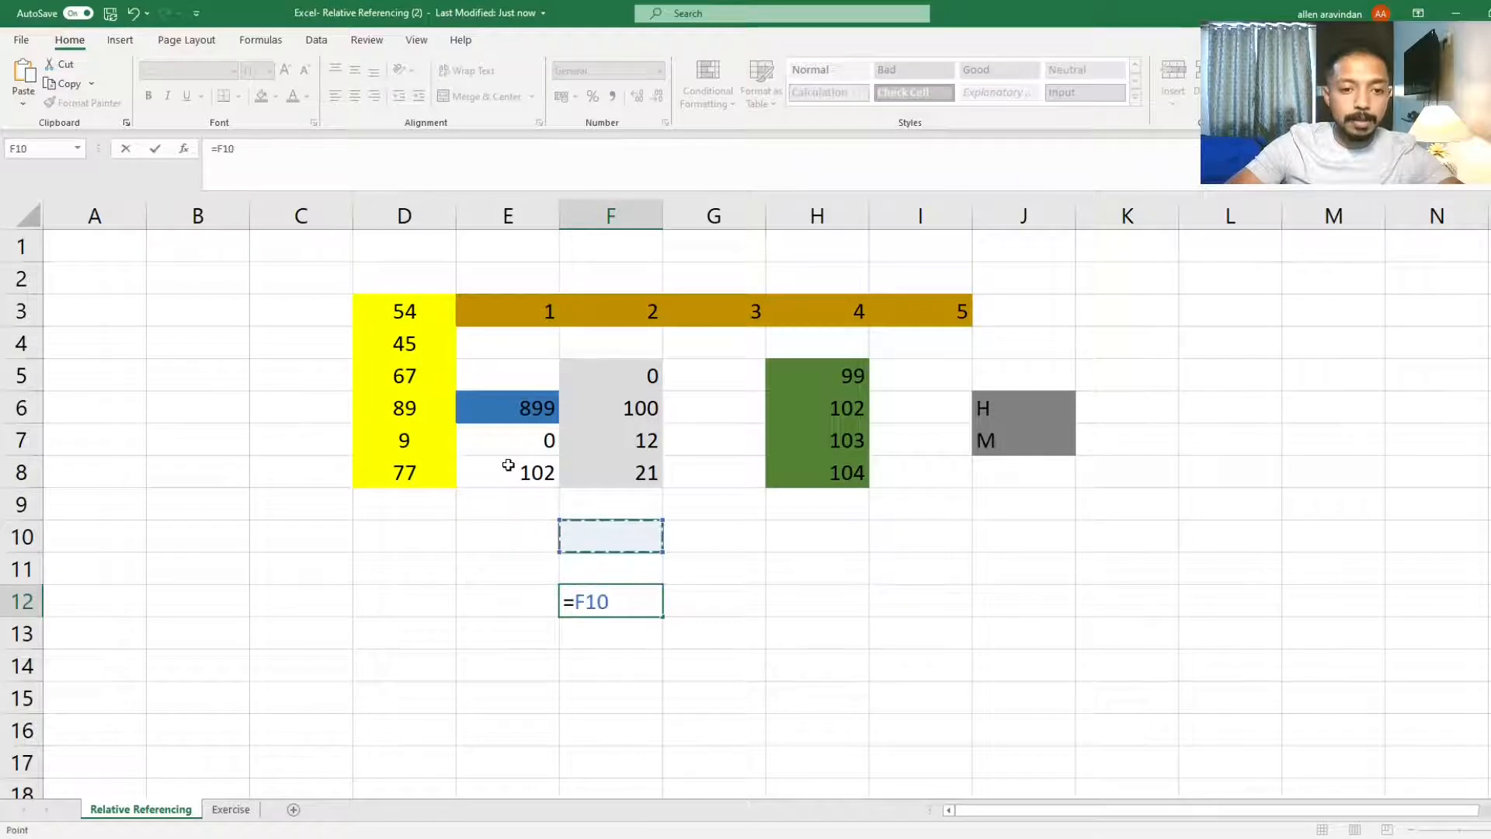
pyautogui.press('Down')
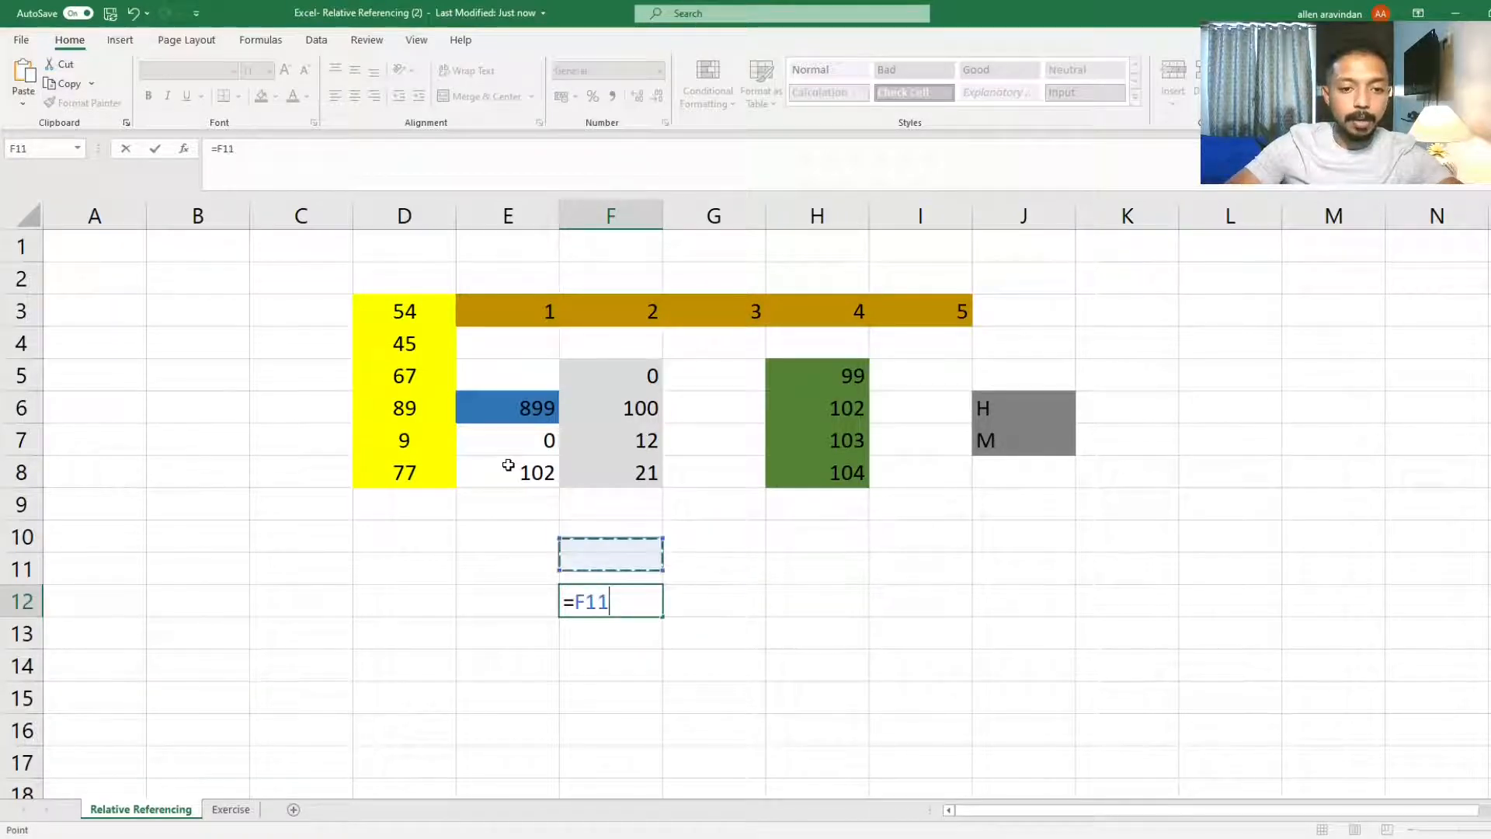
pyautogui.press('Up')
pyautogui.press('Left')
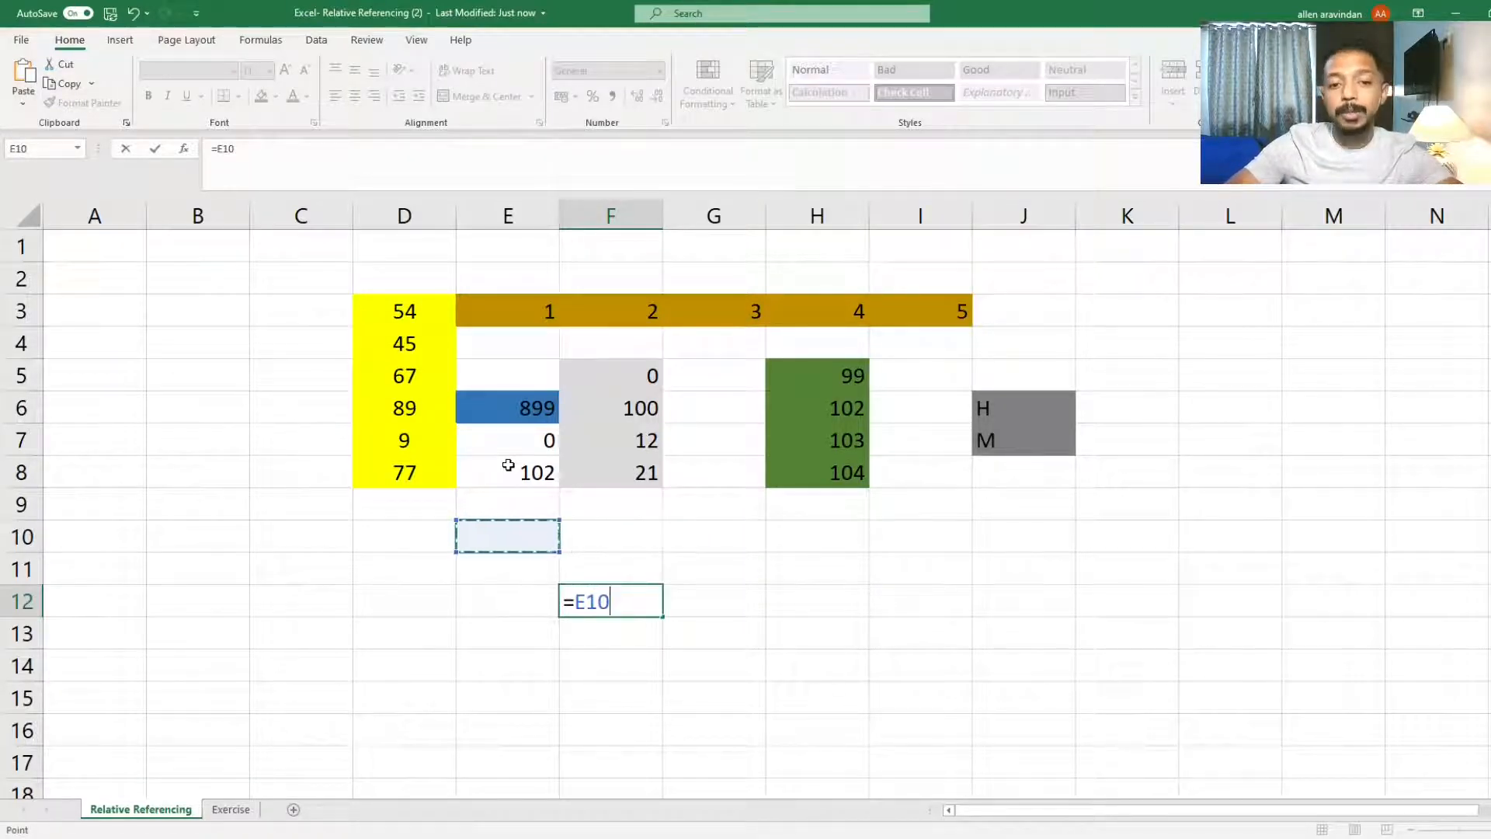
pyautogui.press('Up')
pyautogui.press('Up')
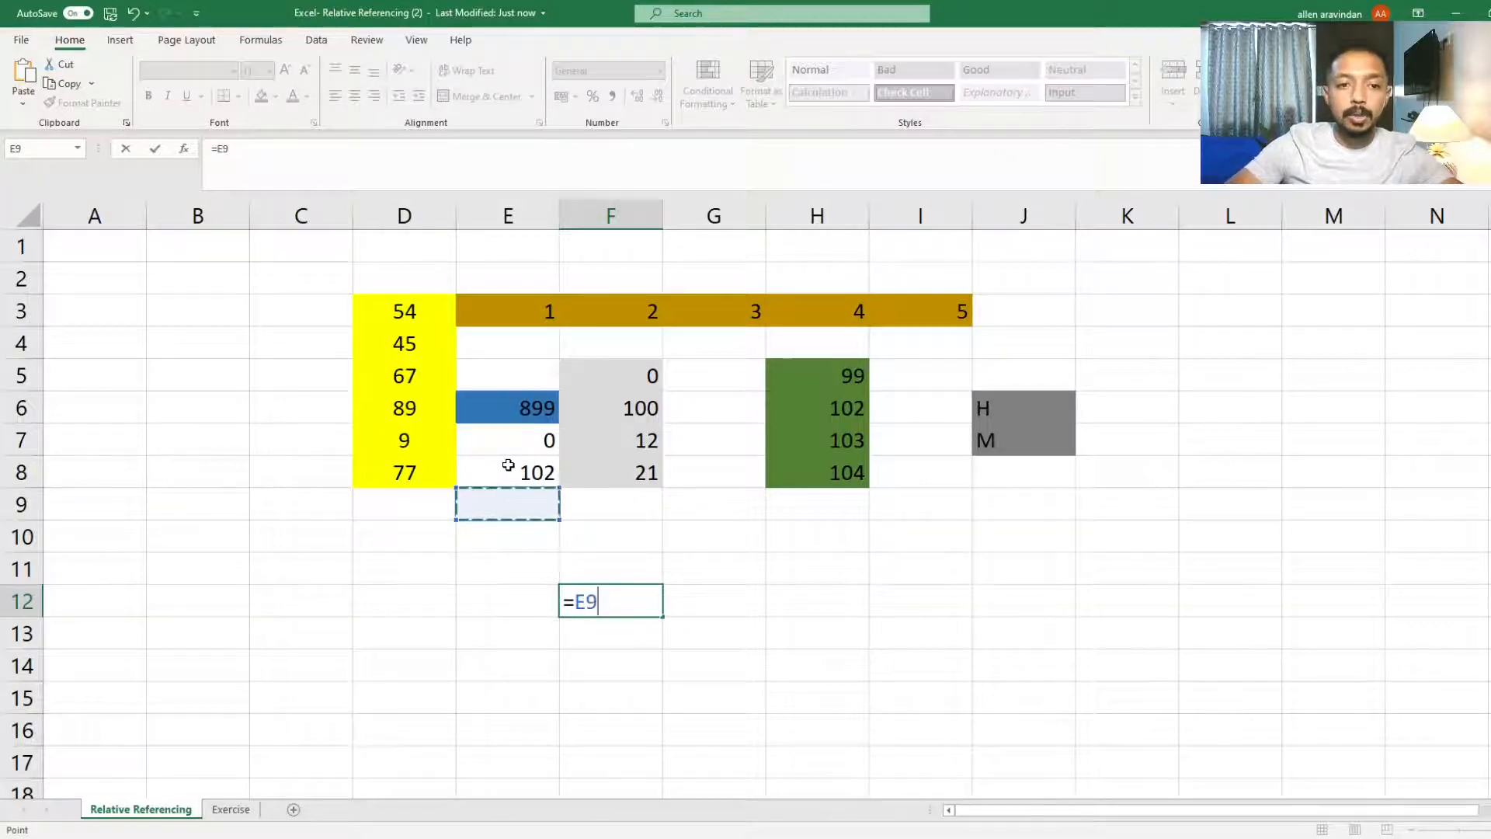
pyautogui.press('Right')
pyautogui.press('Left')
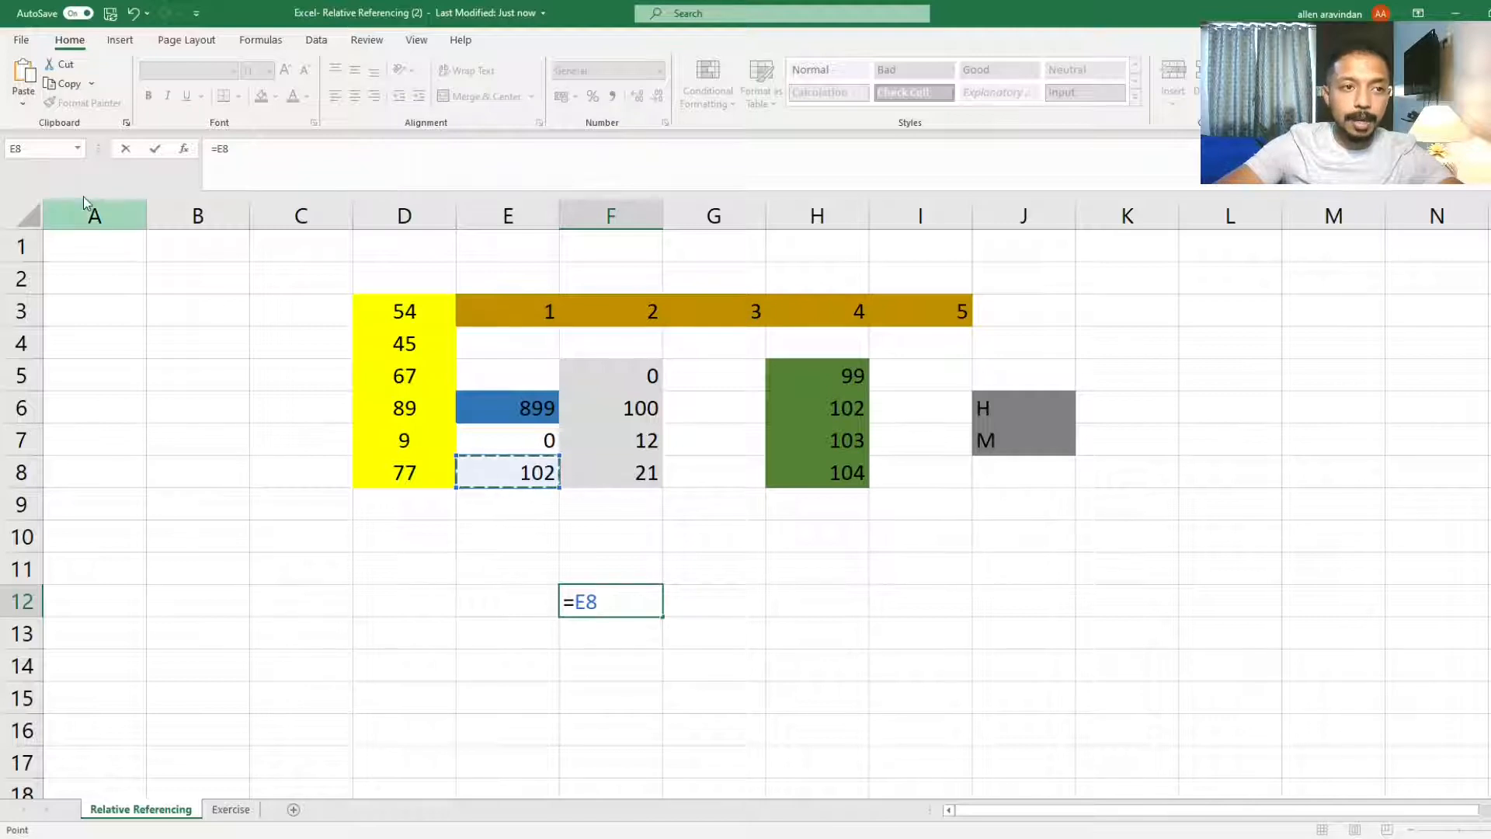
pyautogui.click(617, 601)
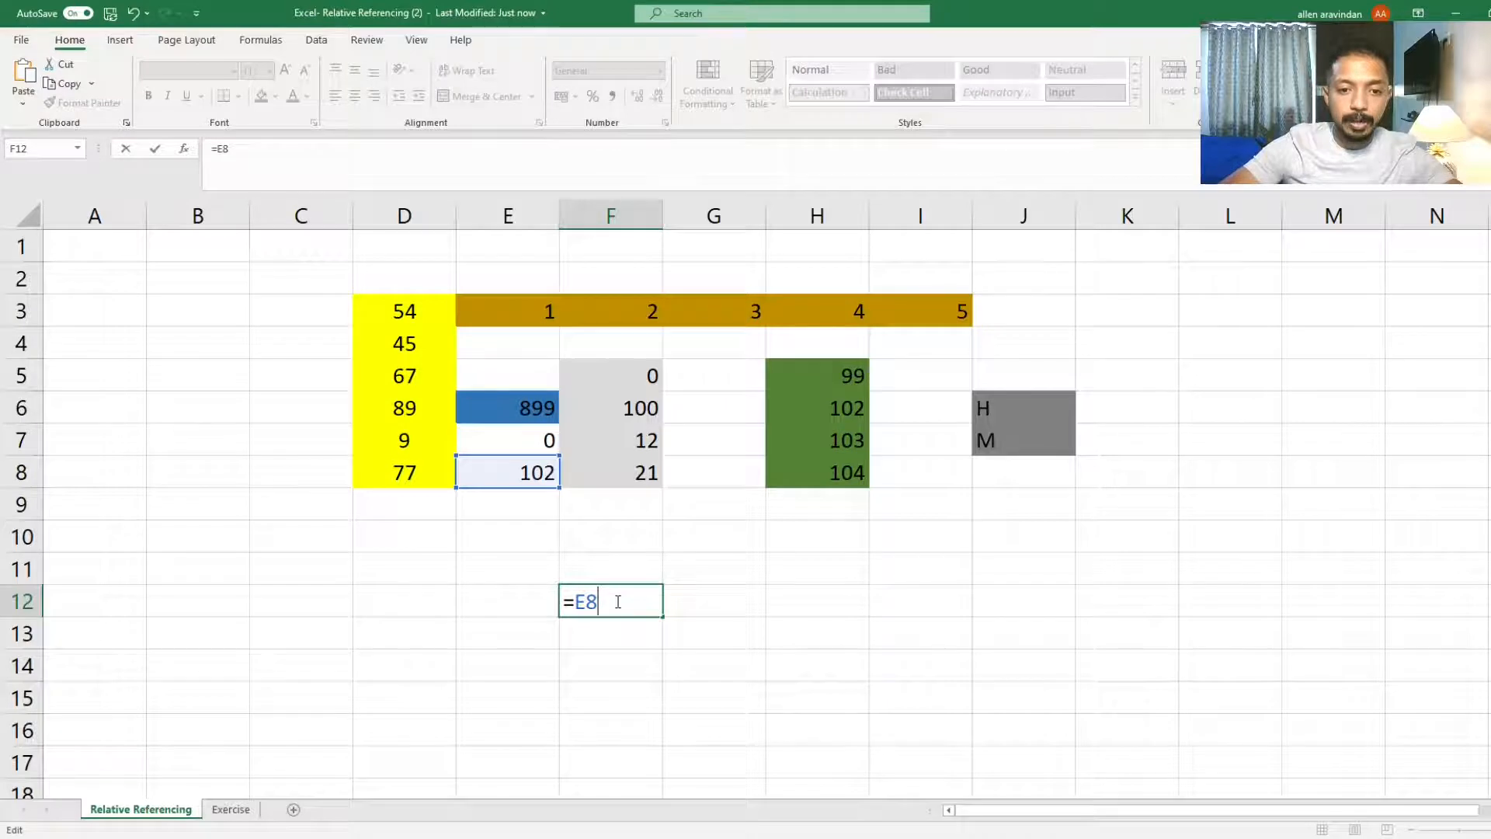
pyautogui.press('Return')
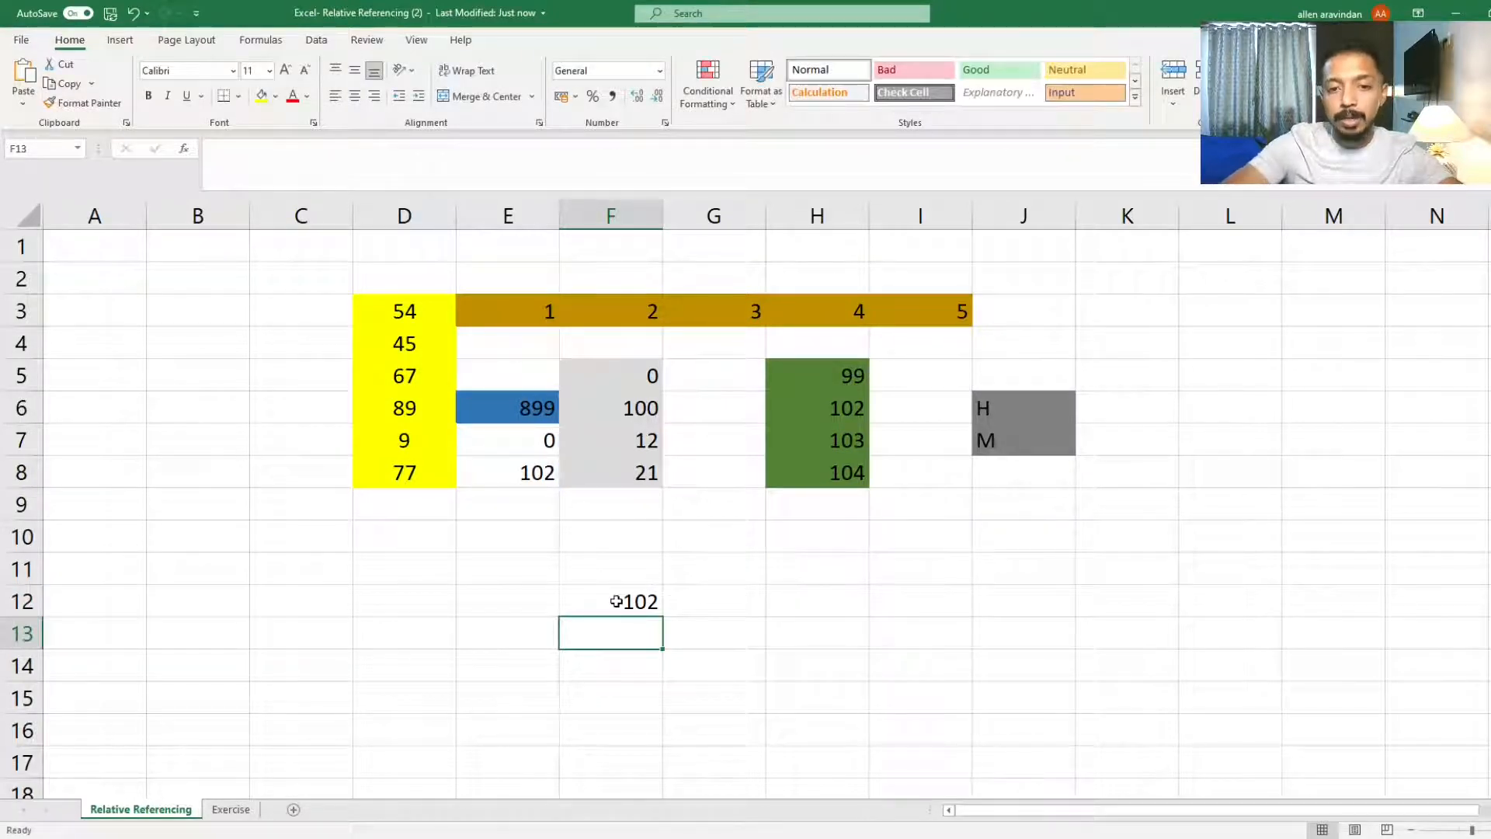
# Step: Inspect the formula in cell F12 in edit mode
pyautogui.click(616, 602)
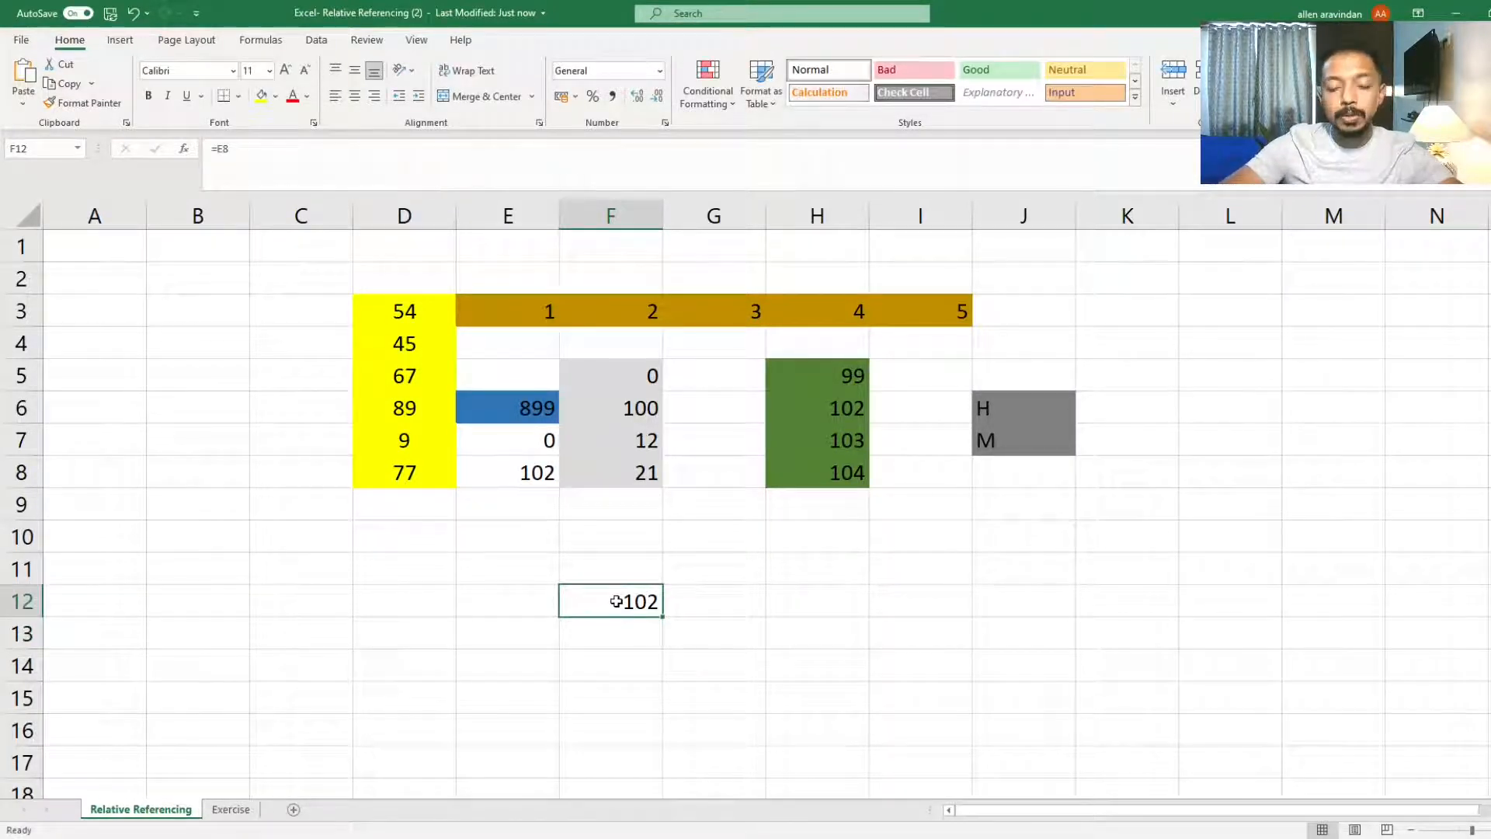
pyautogui.doubleClick(615, 601)
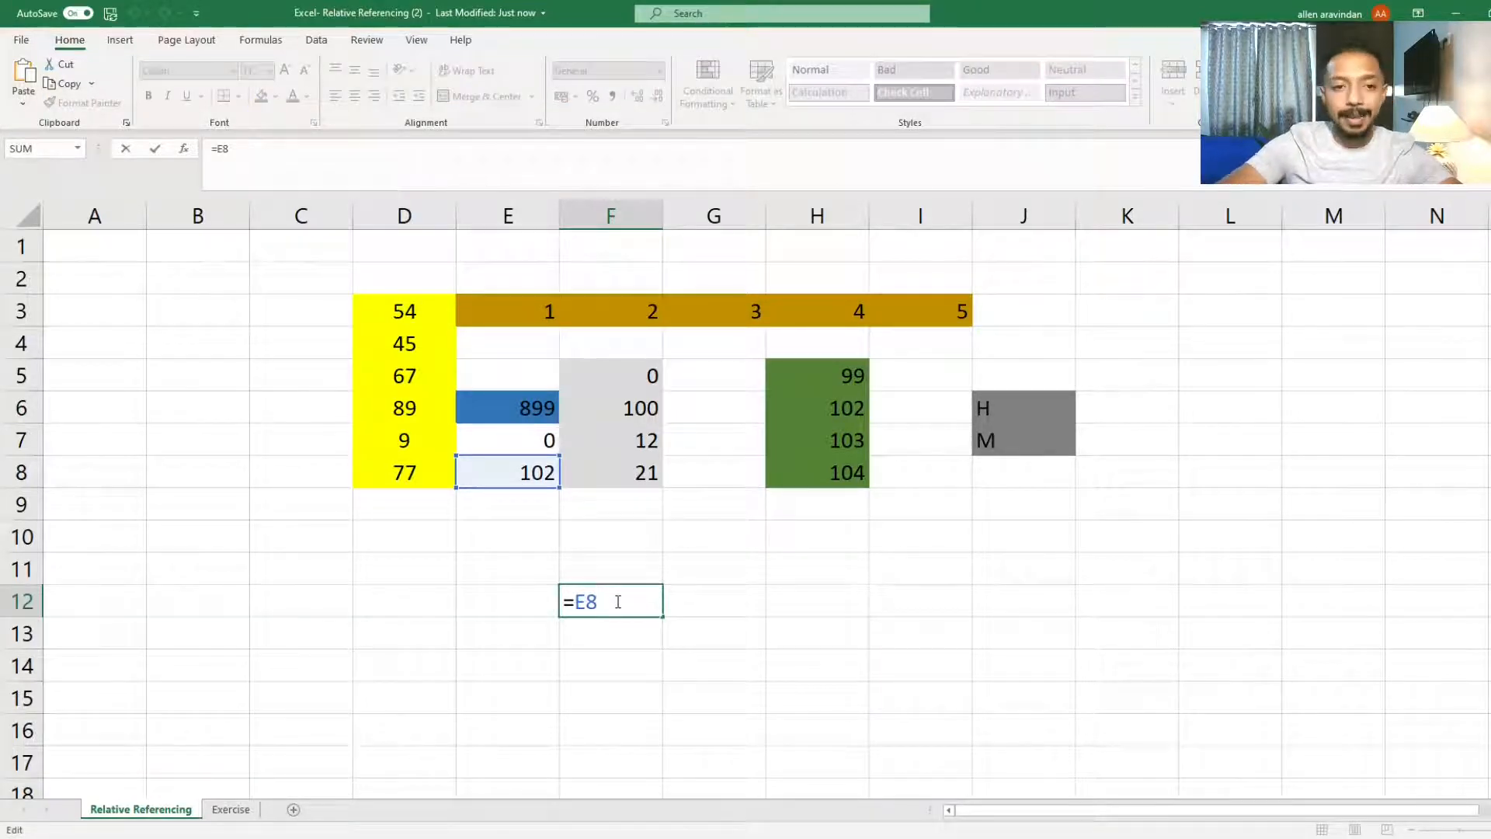
pyautogui.hotkey('ctrl', 'Return')
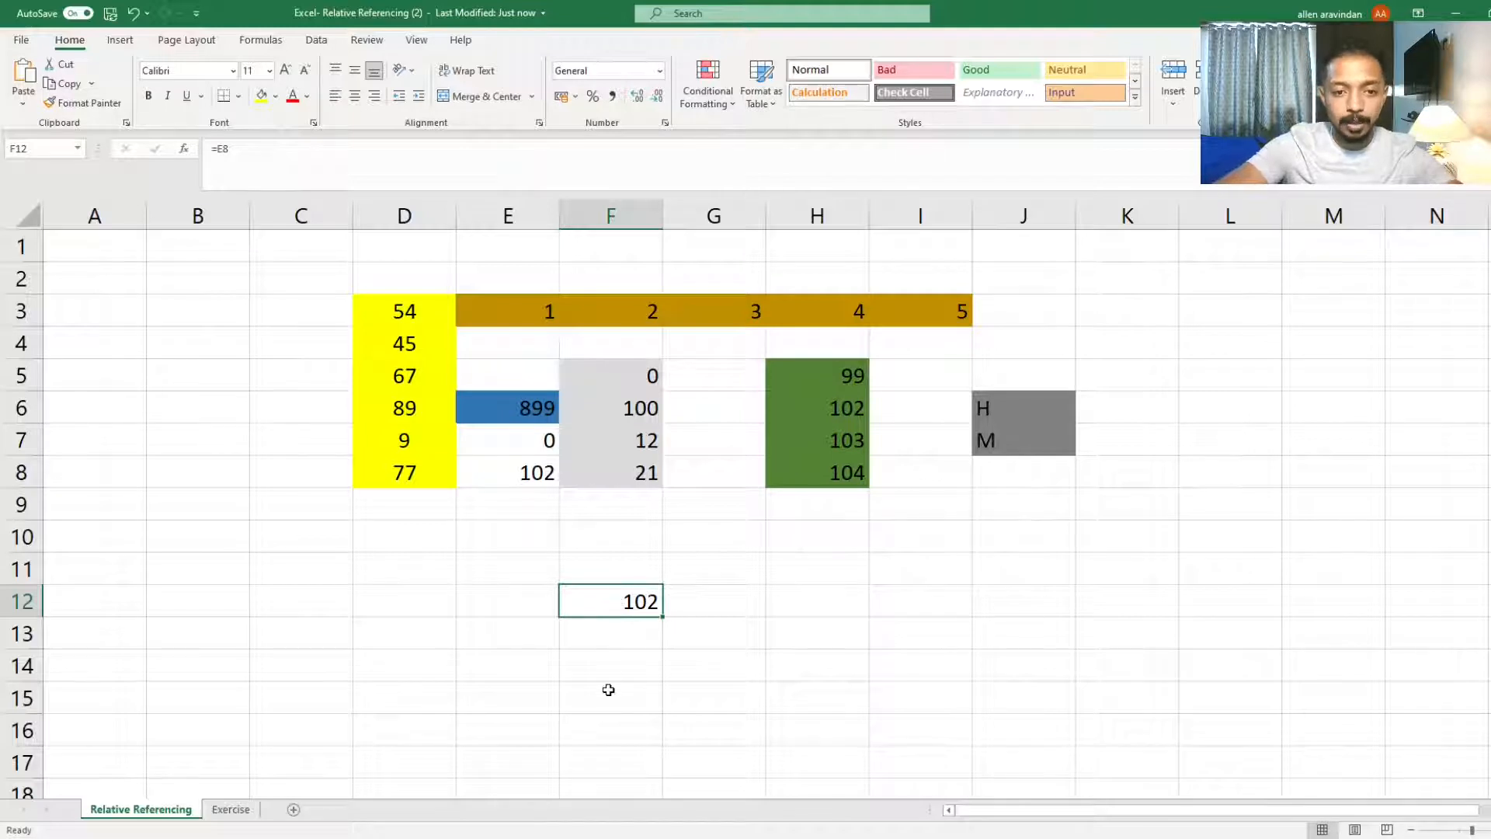
# Step: Enter the label Captures Code in cell F15
pyautogui.click(608, 690)
pyautogui.write('C')
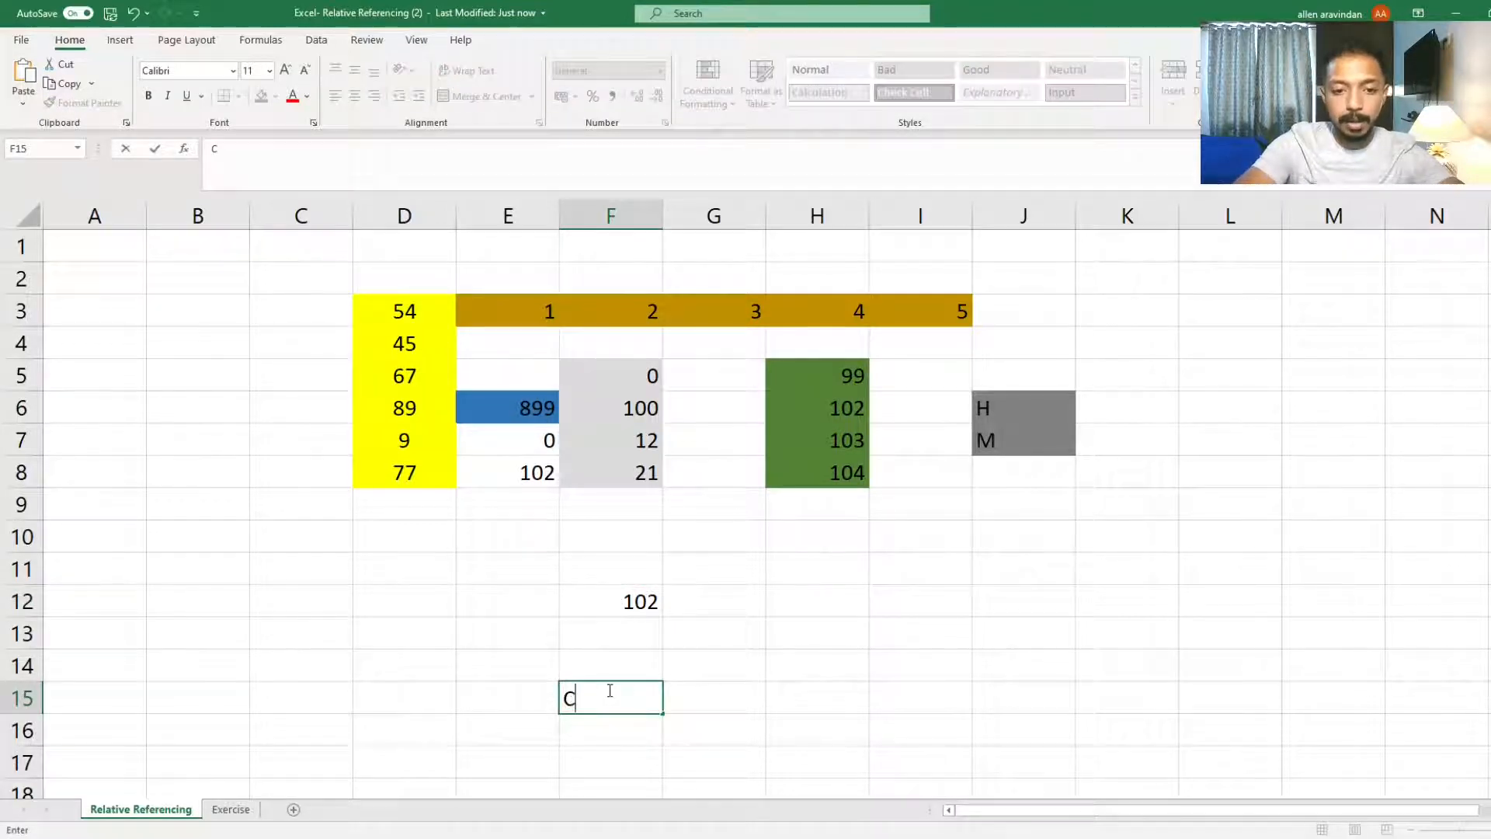
pyautogui.write('apture')
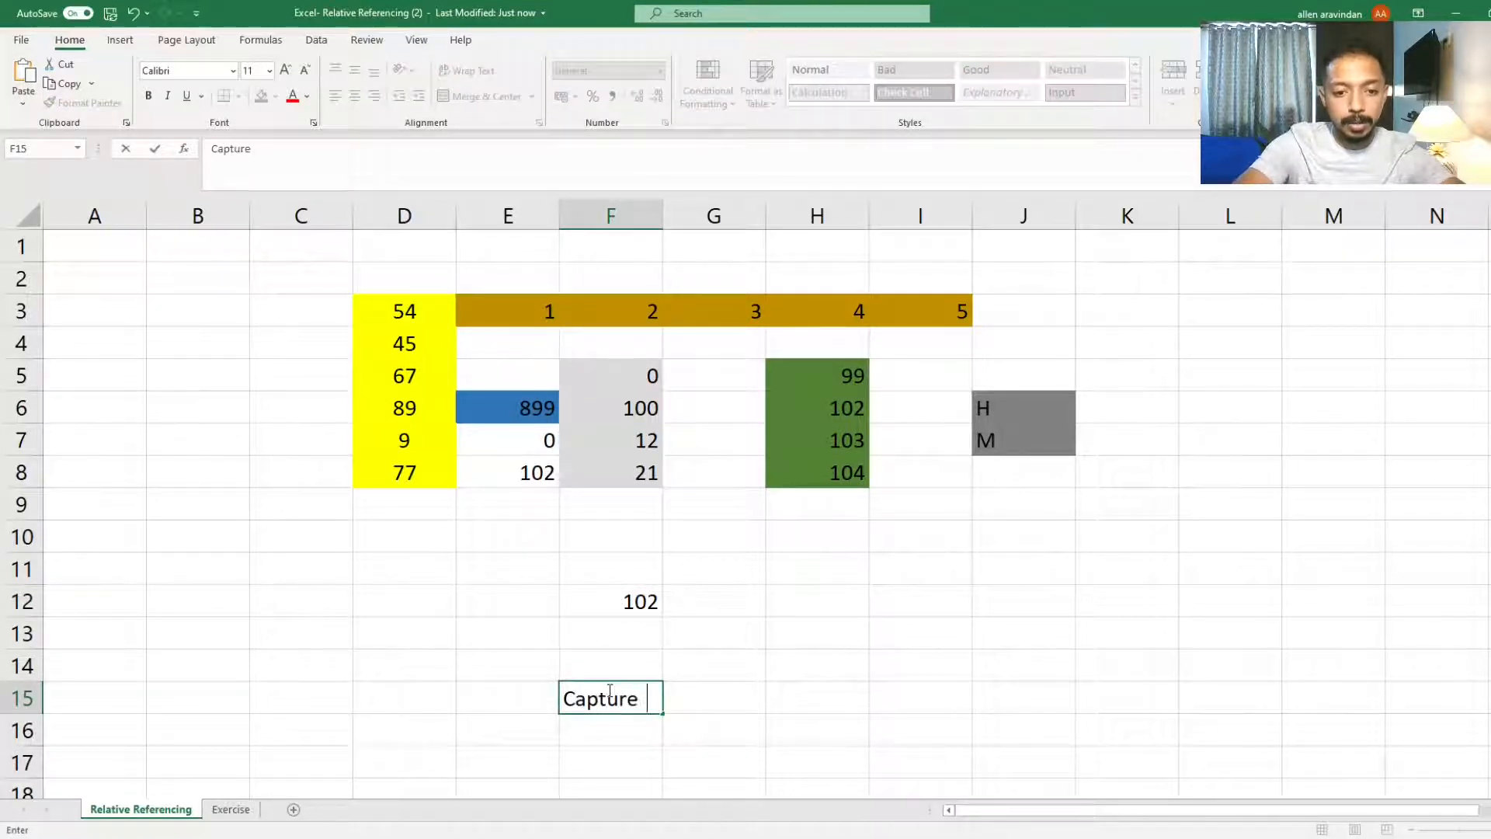
pyautogui.write('s C')
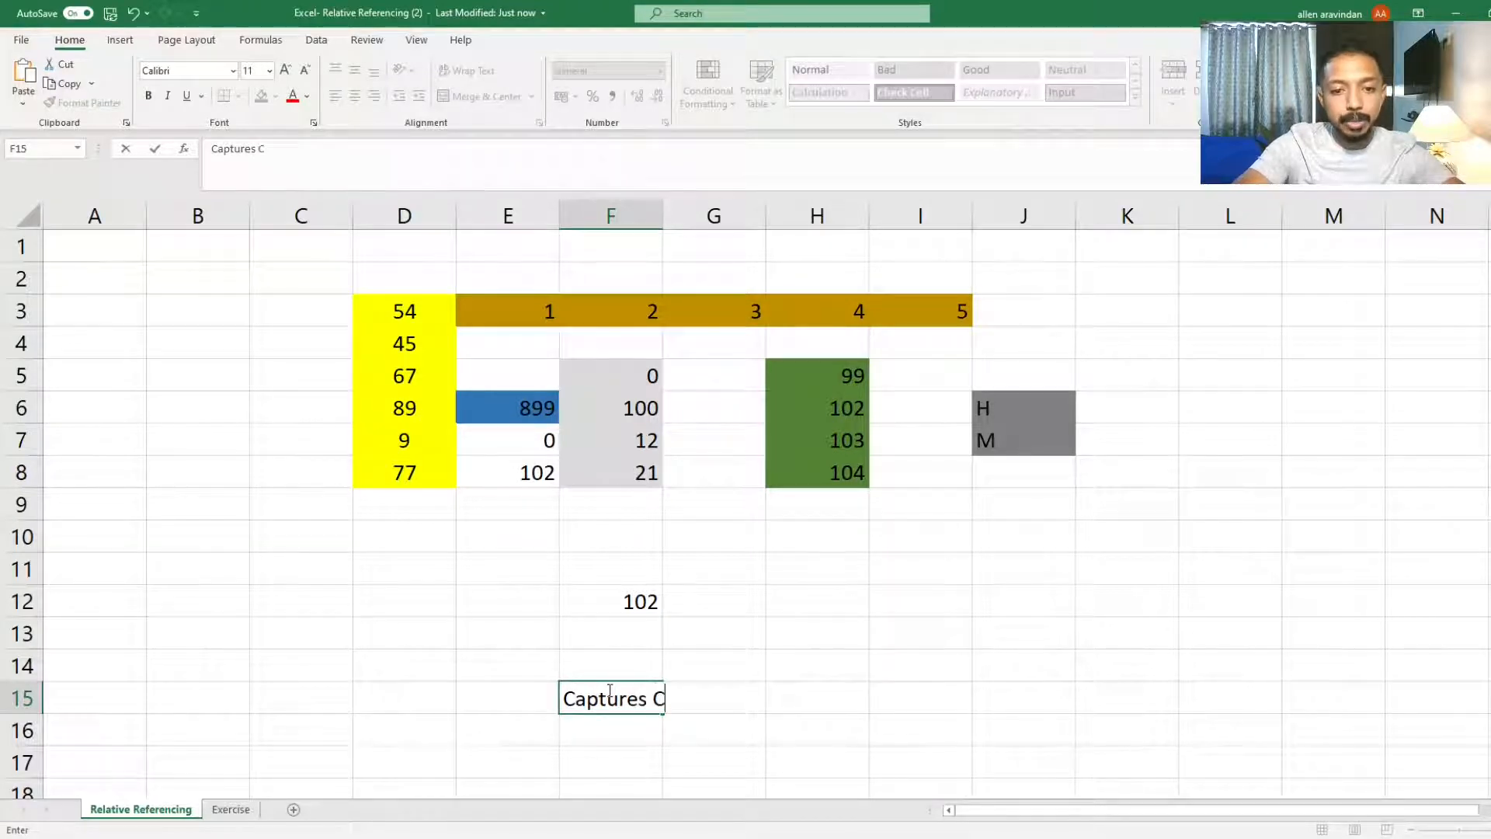
pyautogui.write('ode')
pyautogui.press('Return')
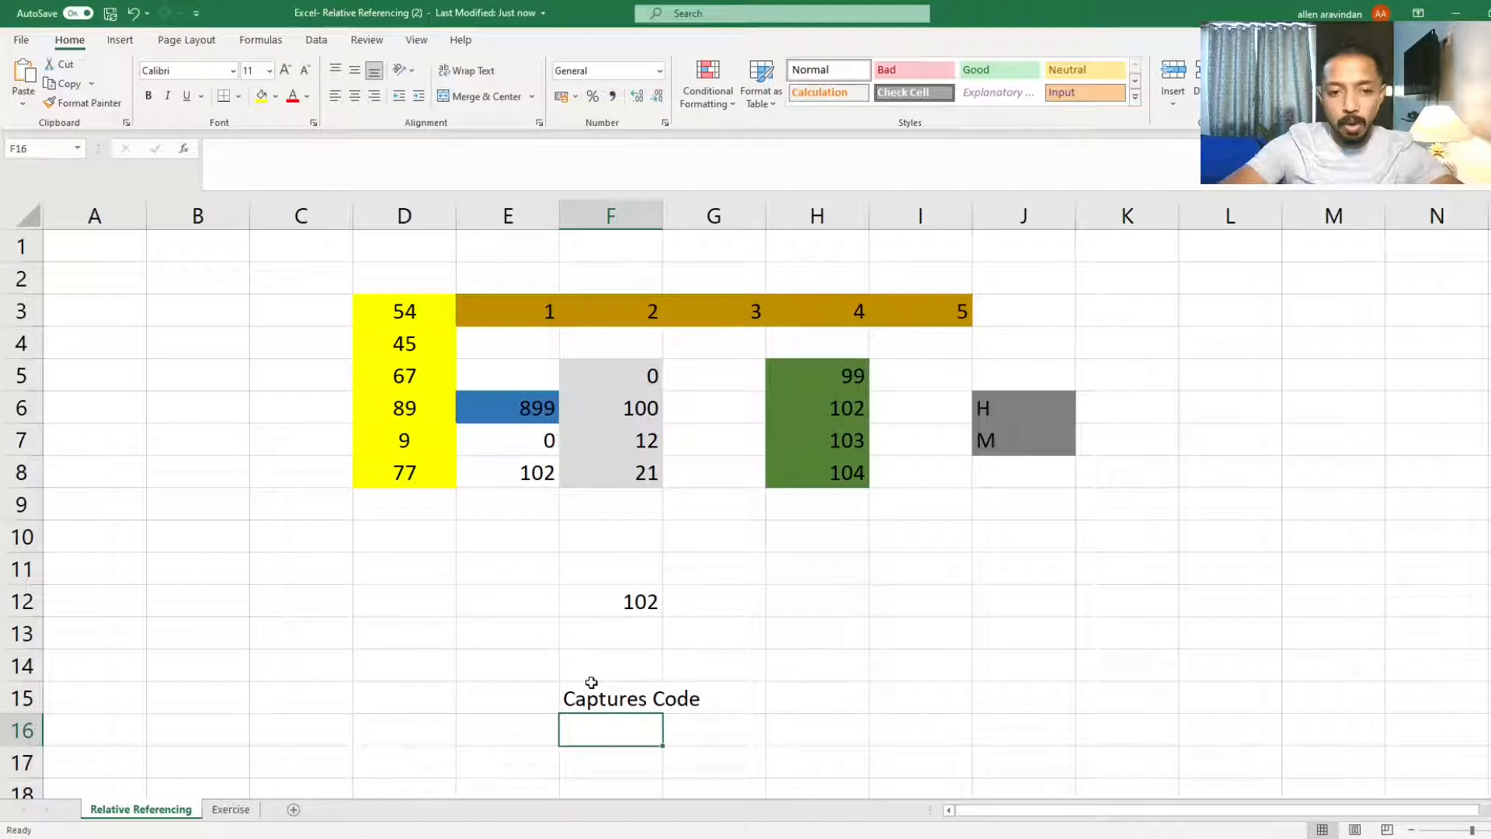
# Step: Enter CTRL + C in cell F16 beneath the label and reselect cell F12
pyautogui.click(637, 600)
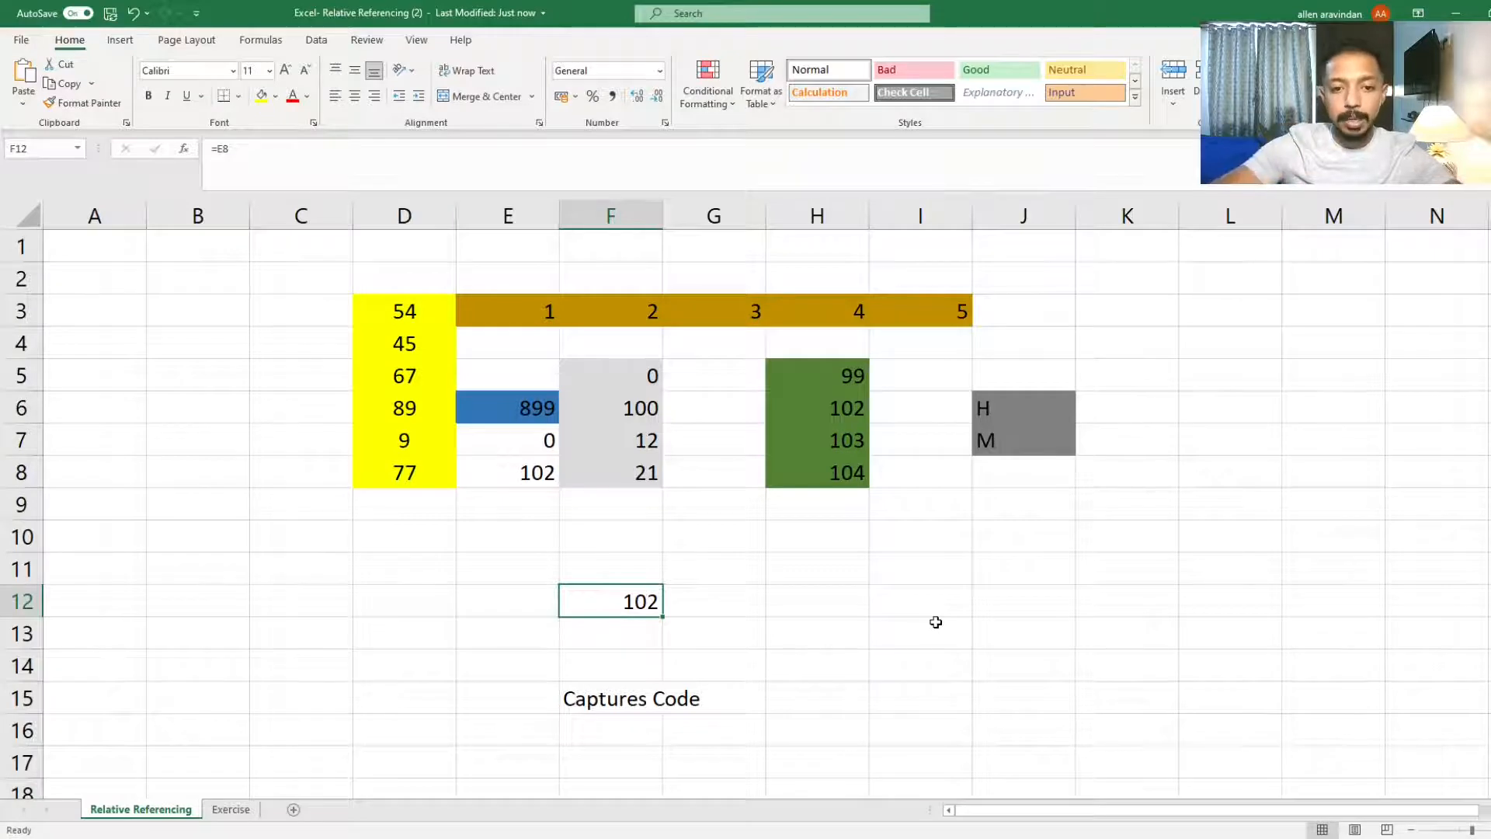
pyautogui.click(601, 733)
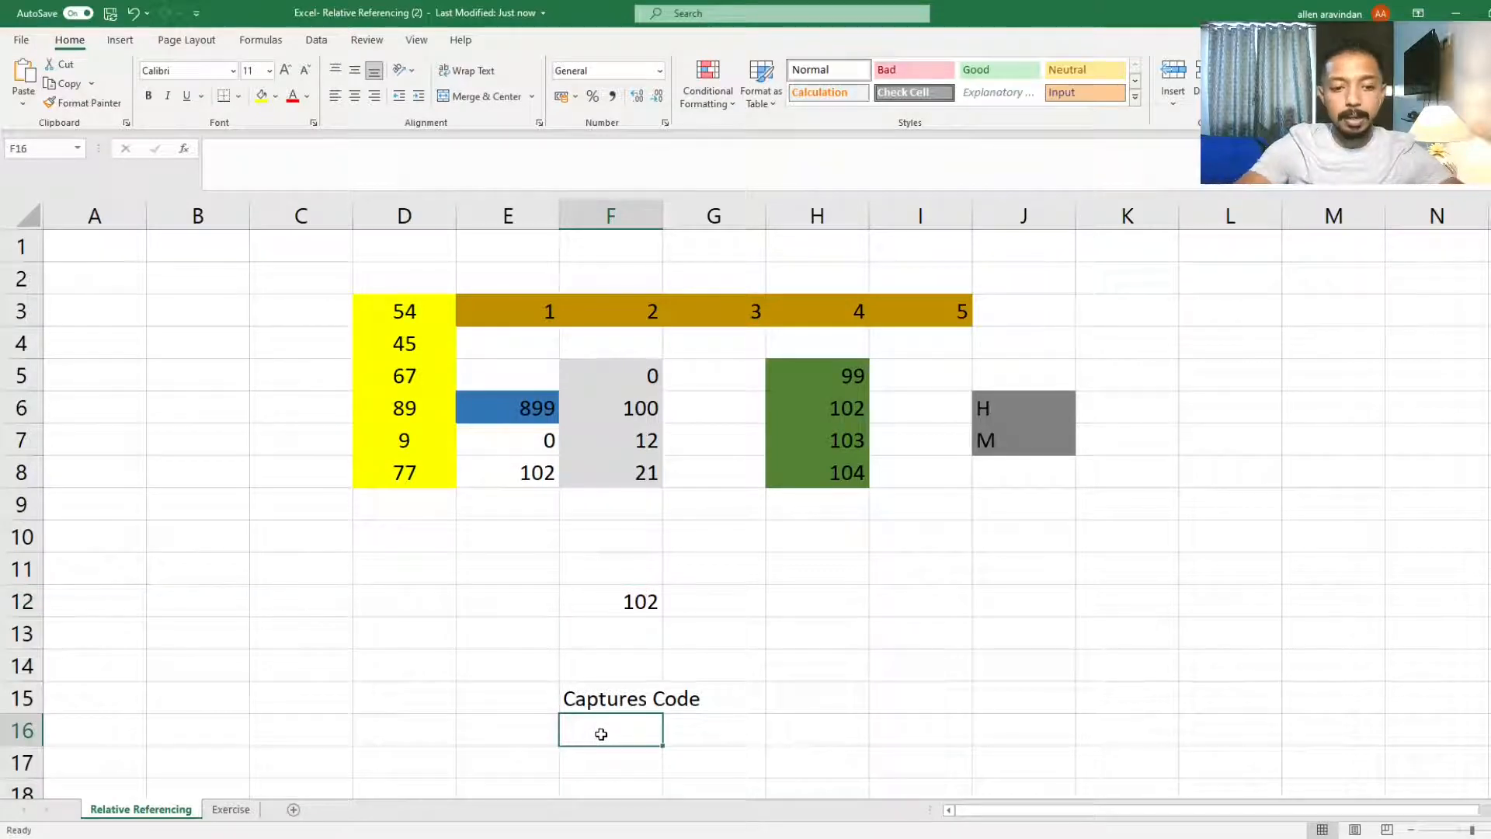
pyautogui.write('CTRL +')
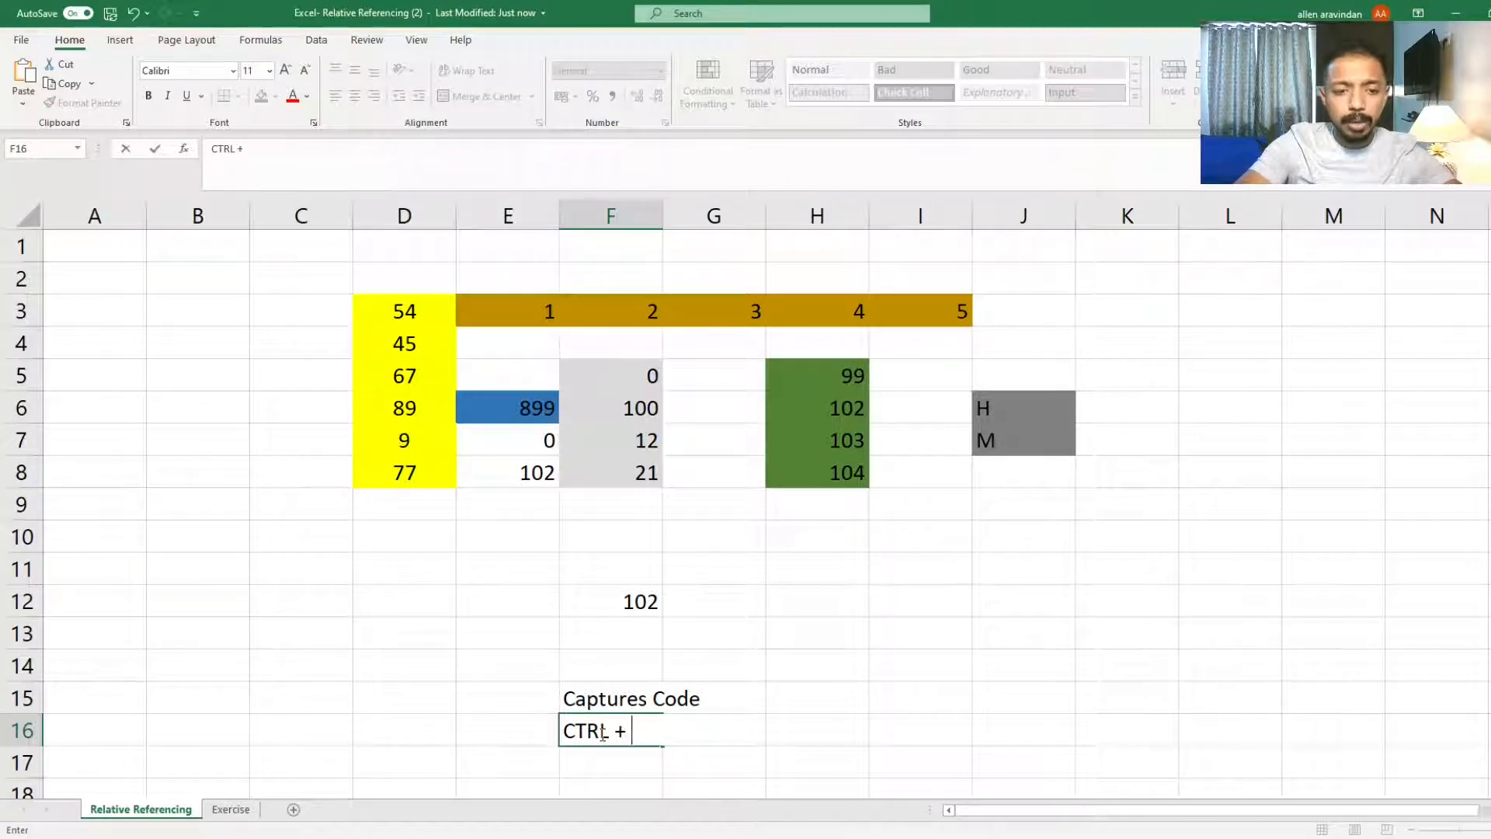
pyautogui.write(' c')
pyautogui.press('BackSpace')
pyautogui.write('C')
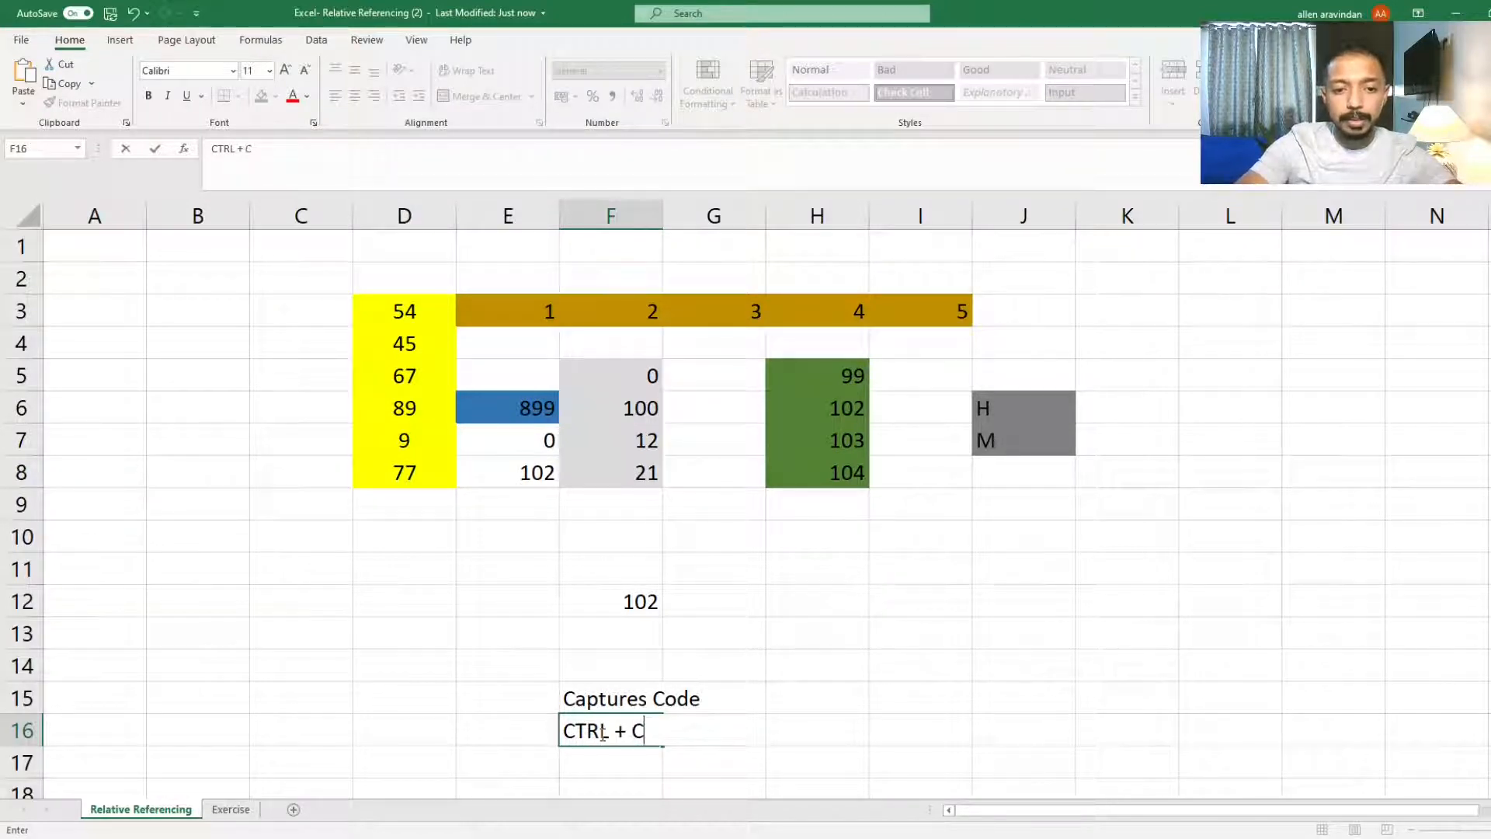
pyautogui.press('Return')
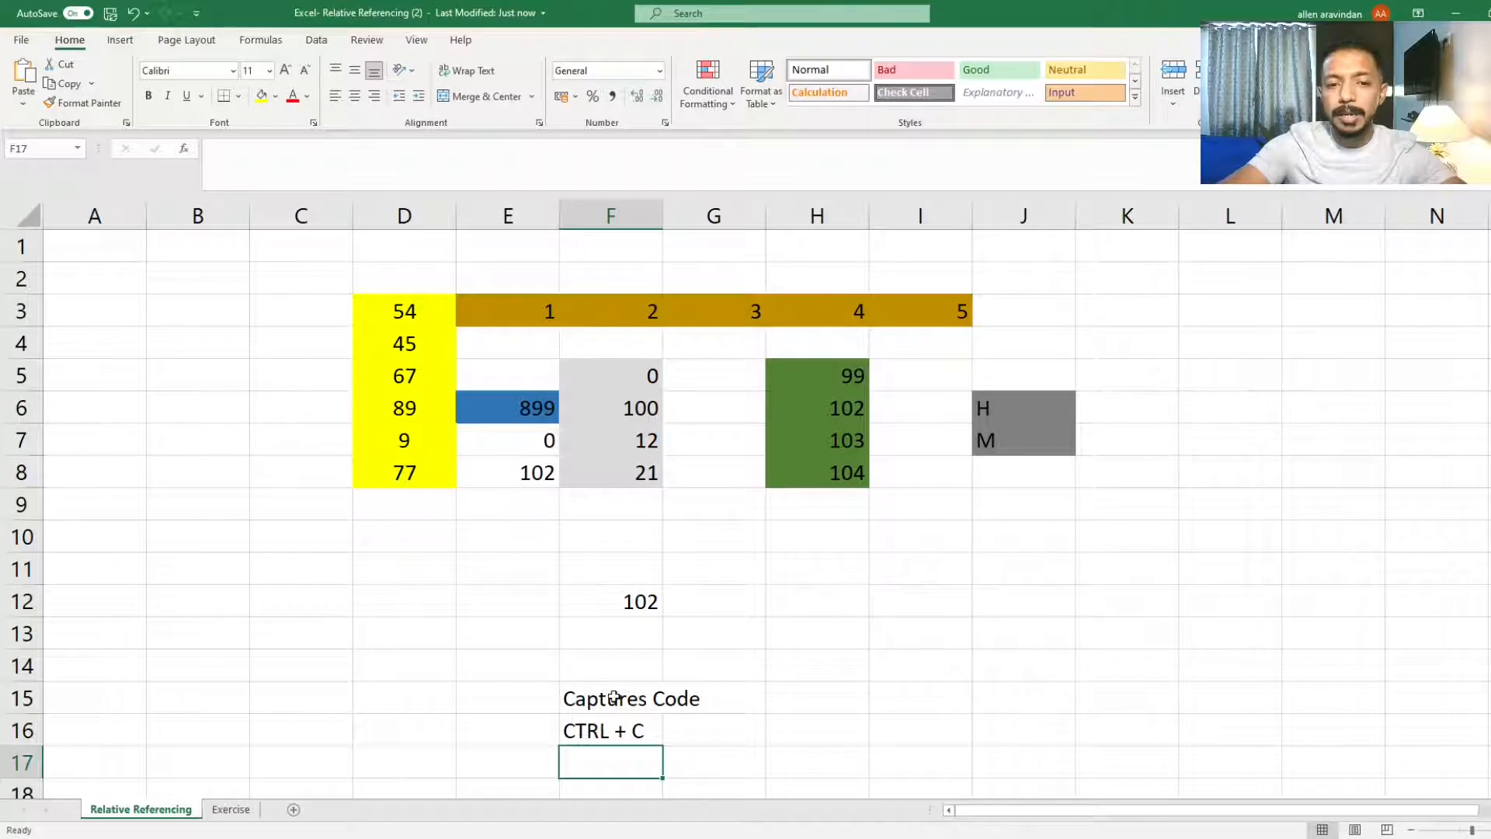
pyautogui.click(639, 600)
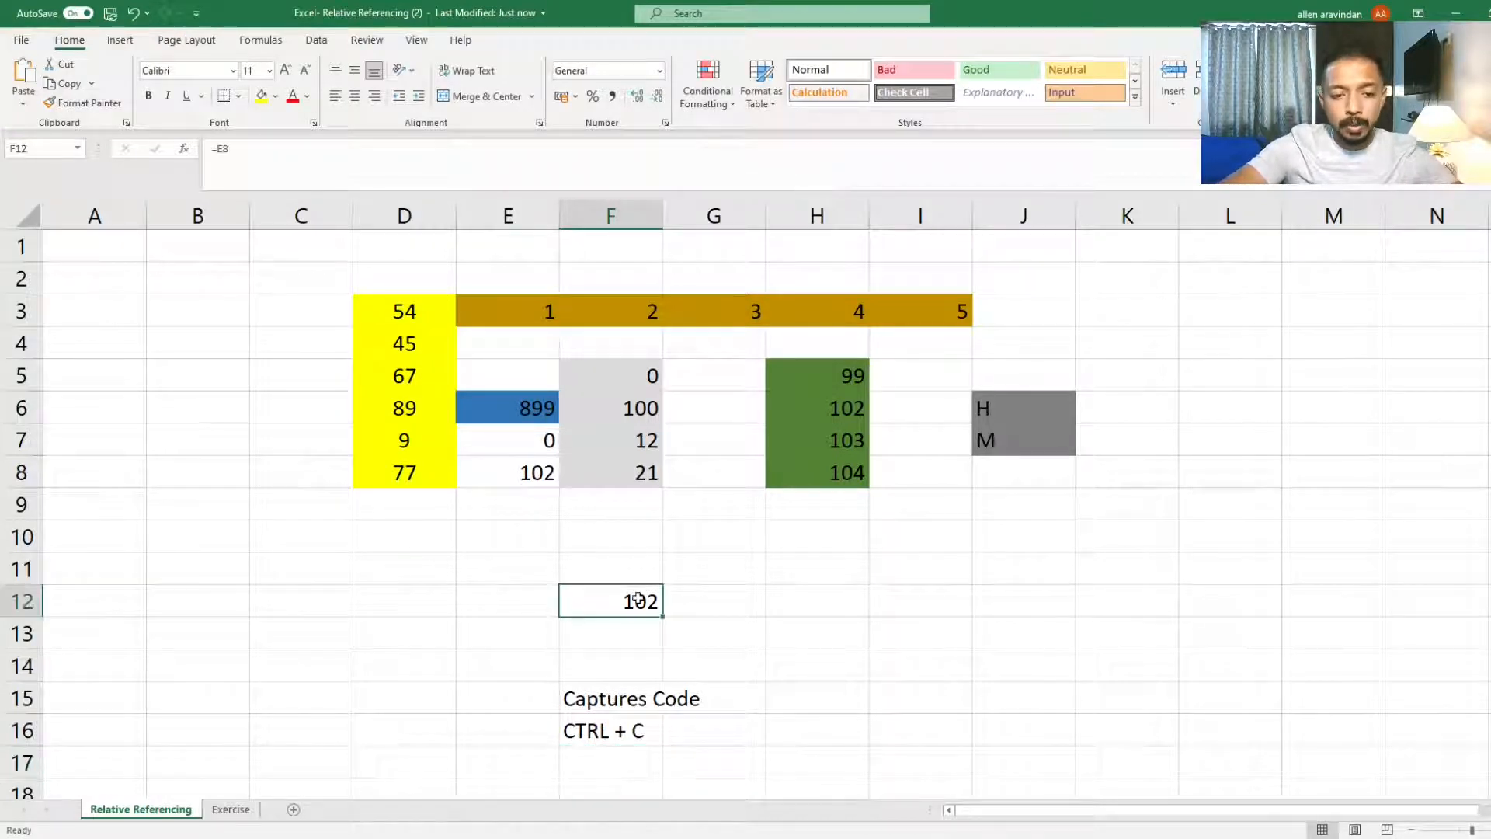
# Step: Copy the formula in cell F12 and paste it into cell G12
pyautogui.hotkey('ctrl', 'c')
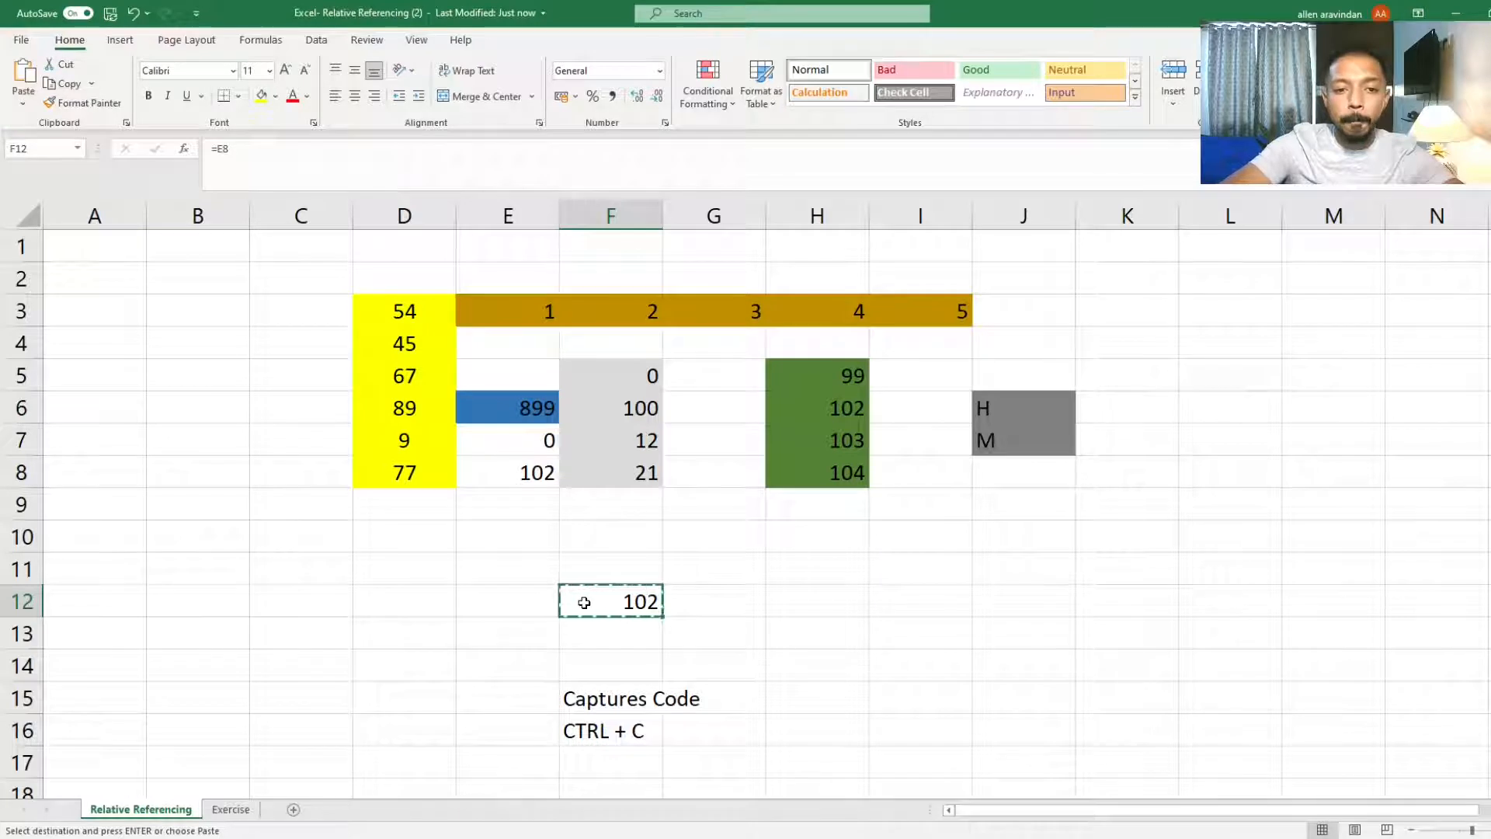
pyautogui.click(746, 602)
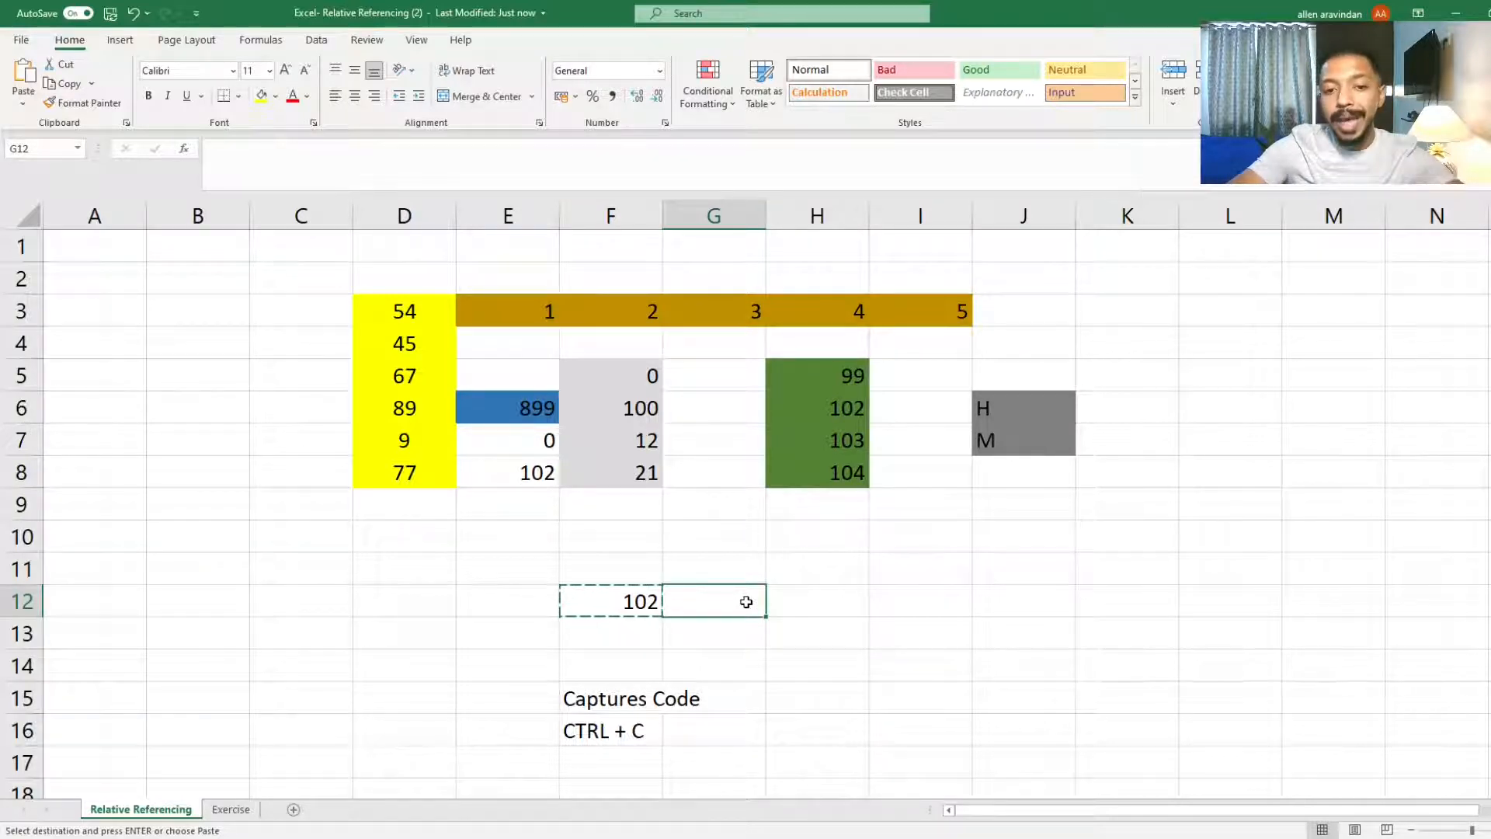
pyautogui.hotkey('ctrl', 'v')
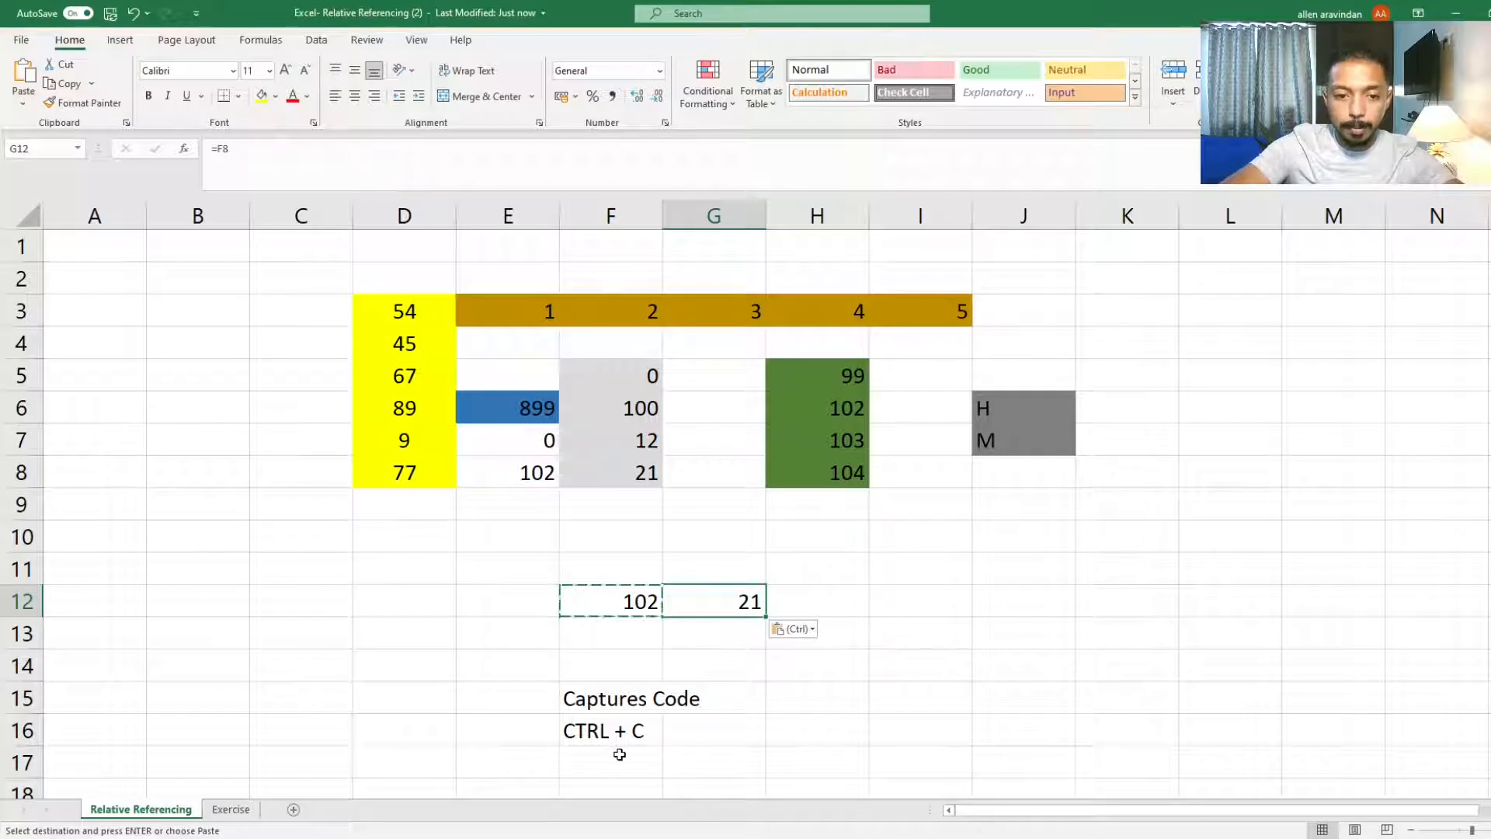
# Step: Enter CTRL + V in cell F17 below the CTRL + C note
pyautogui.click(619, 754)
pyautogui.write('c')
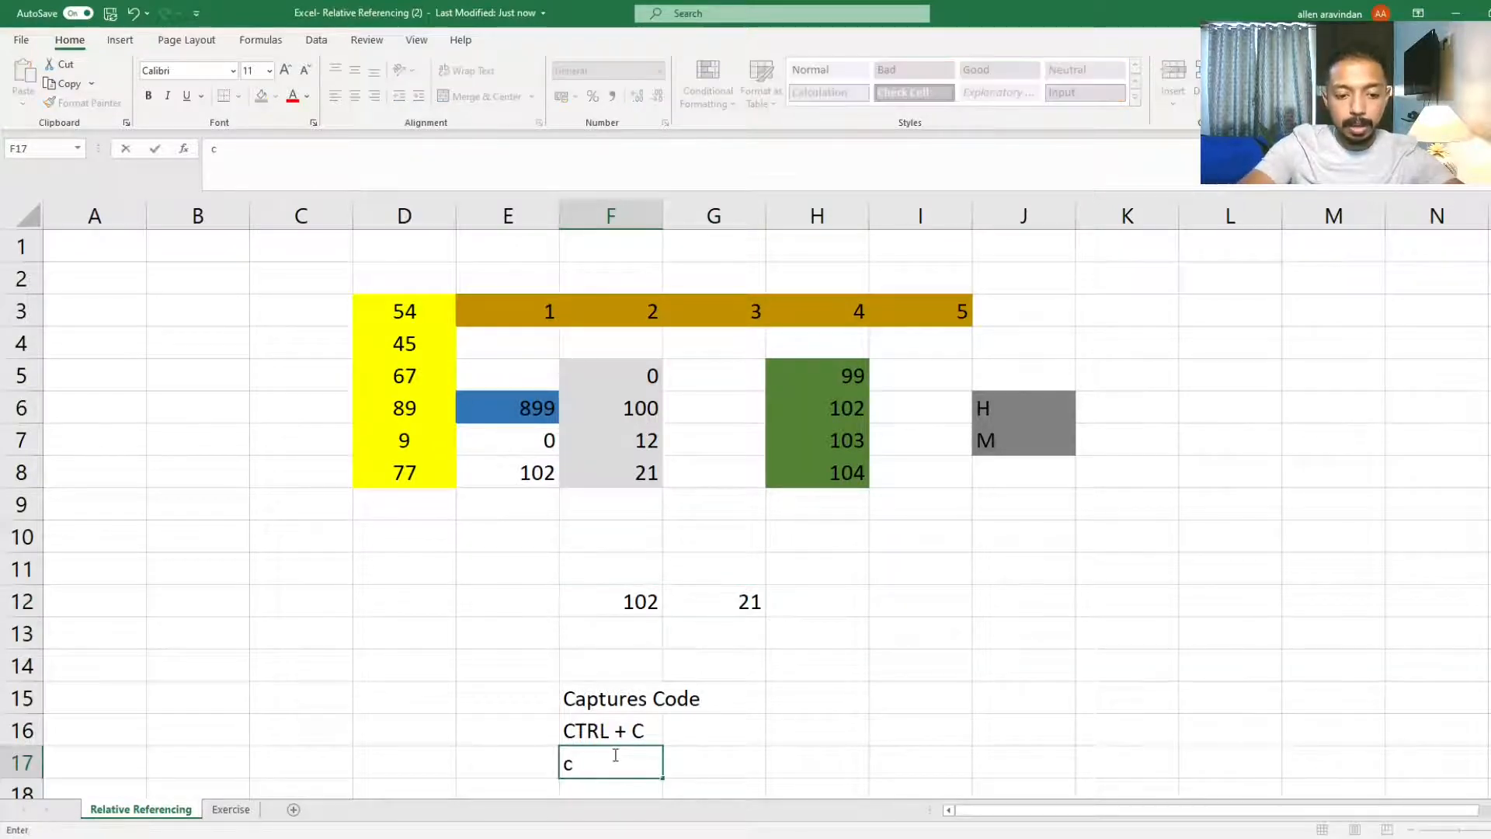
pyautogui.press('BackSpace')
pyautogui.write('CTRL +')
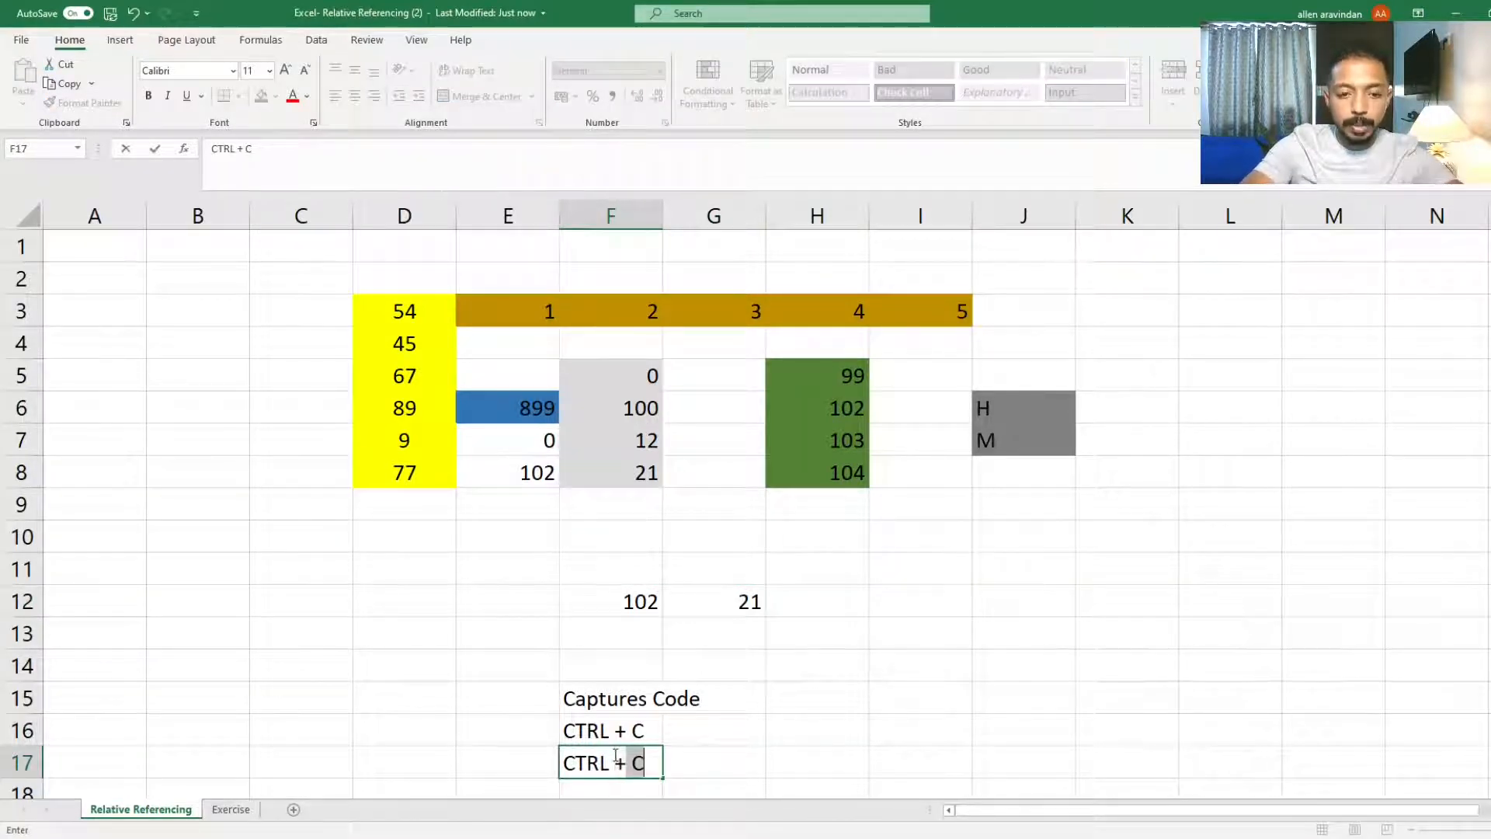
pyautogui.write(' V')
pyautogui.press('Return')
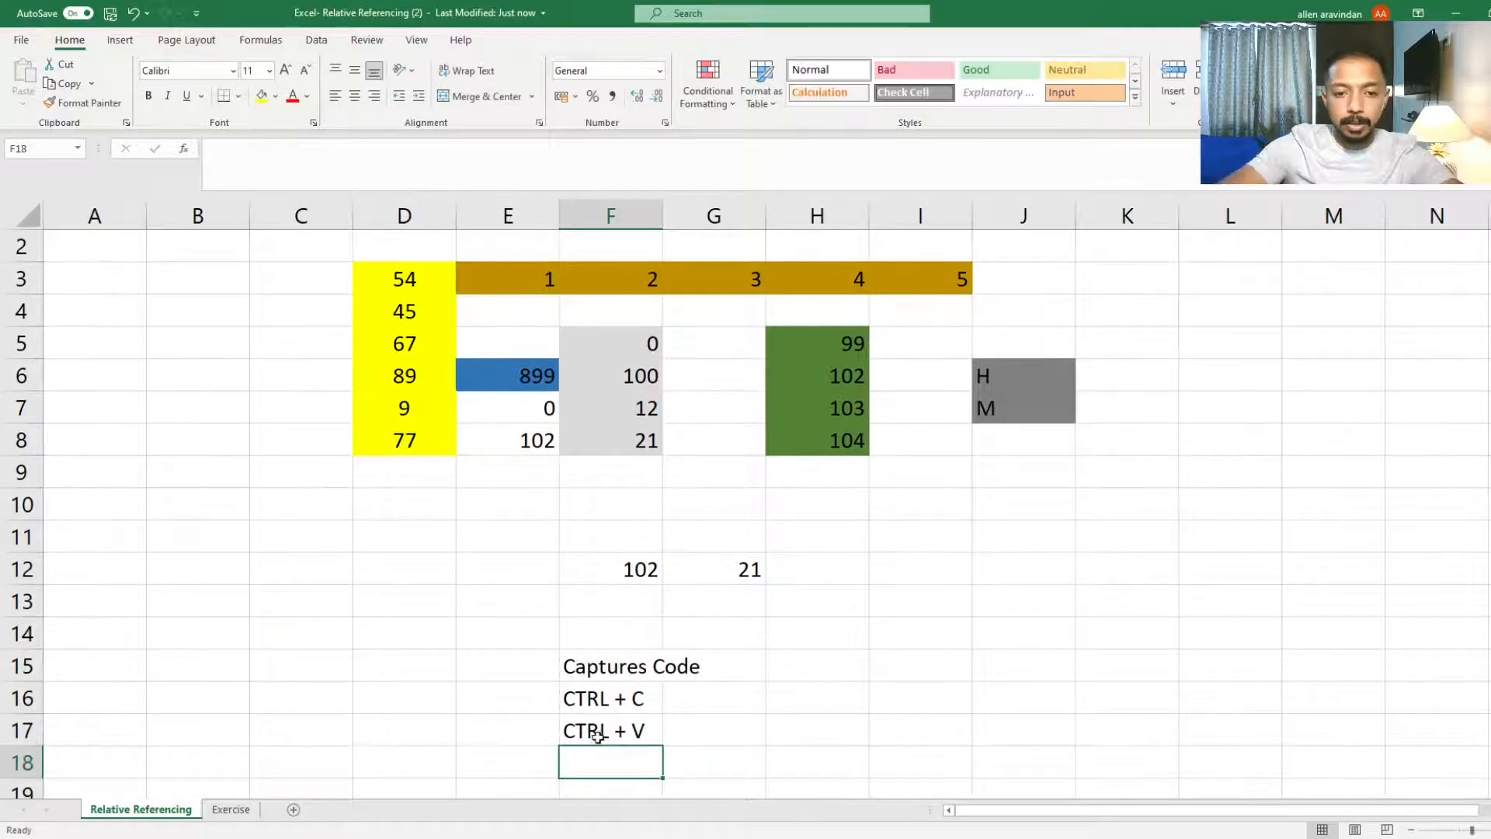
# Step: Copy the formula from cell F12 into cell E12 to its left
pyautogui.click(705, 590)
pyautogui.click(709, 577)
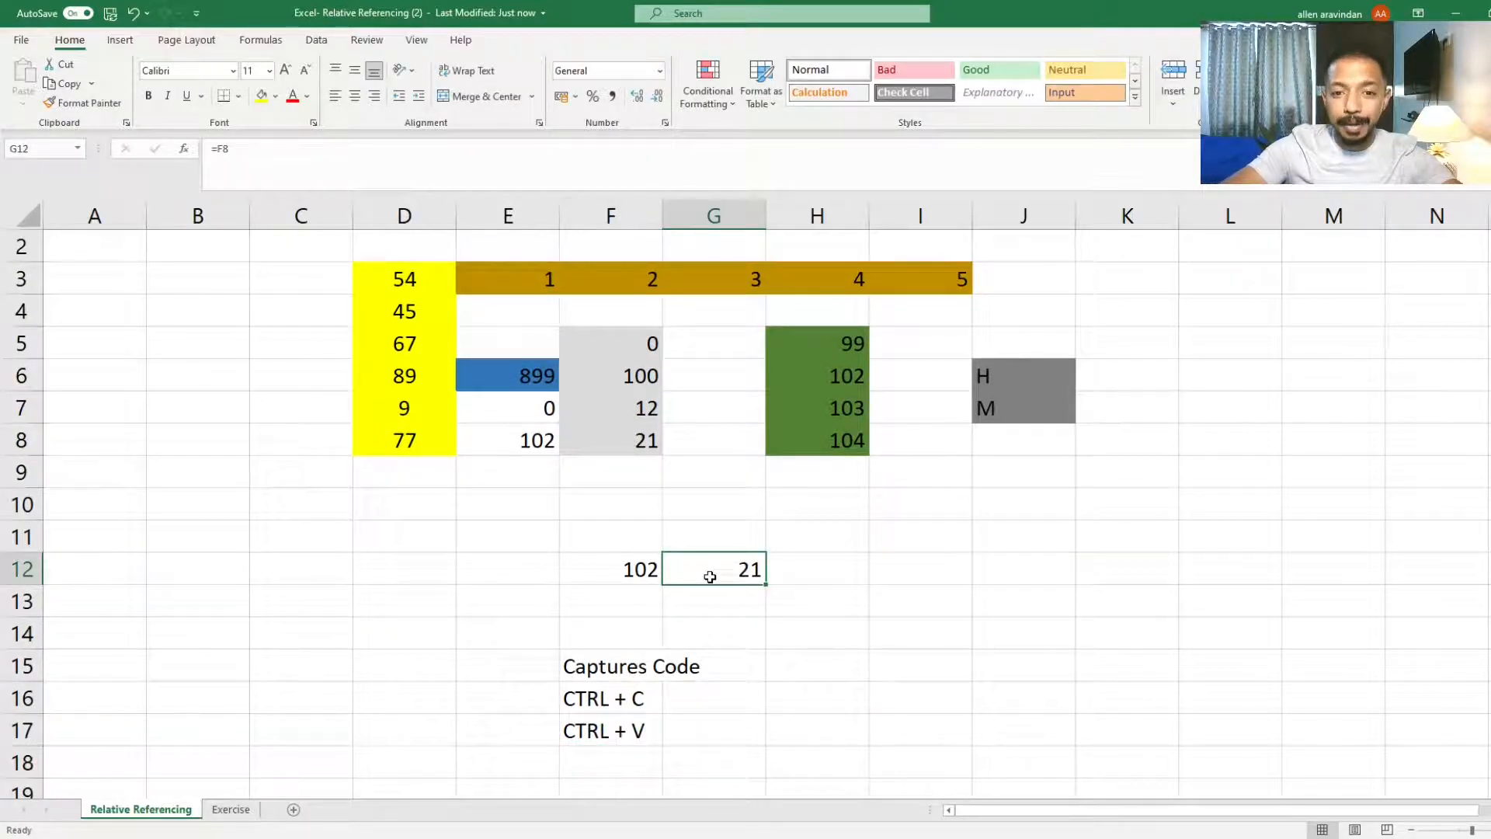
pyautogui.scroll(1, 710, 577)
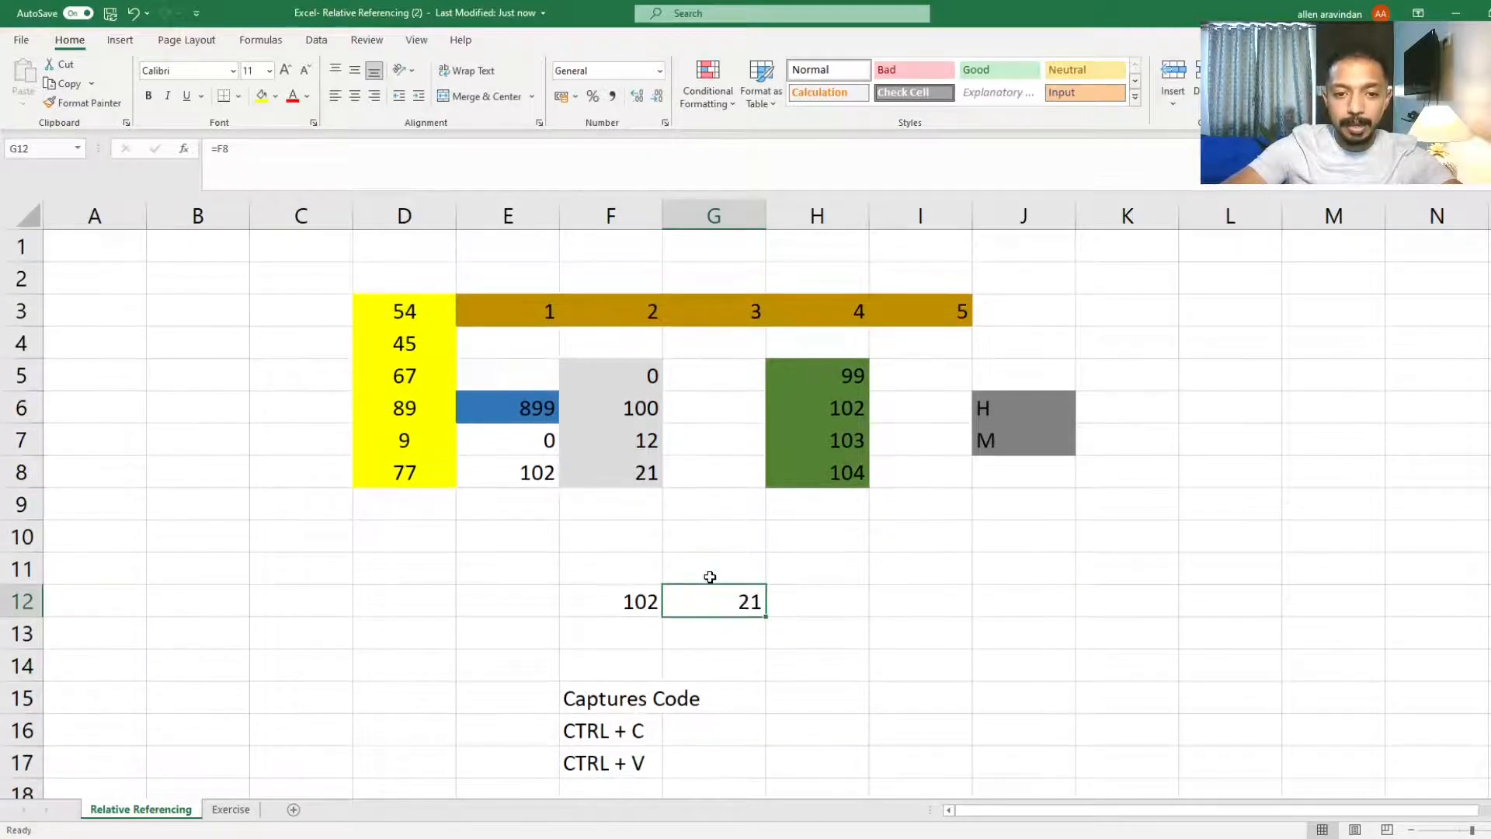
pyautogui.click(643, 597)
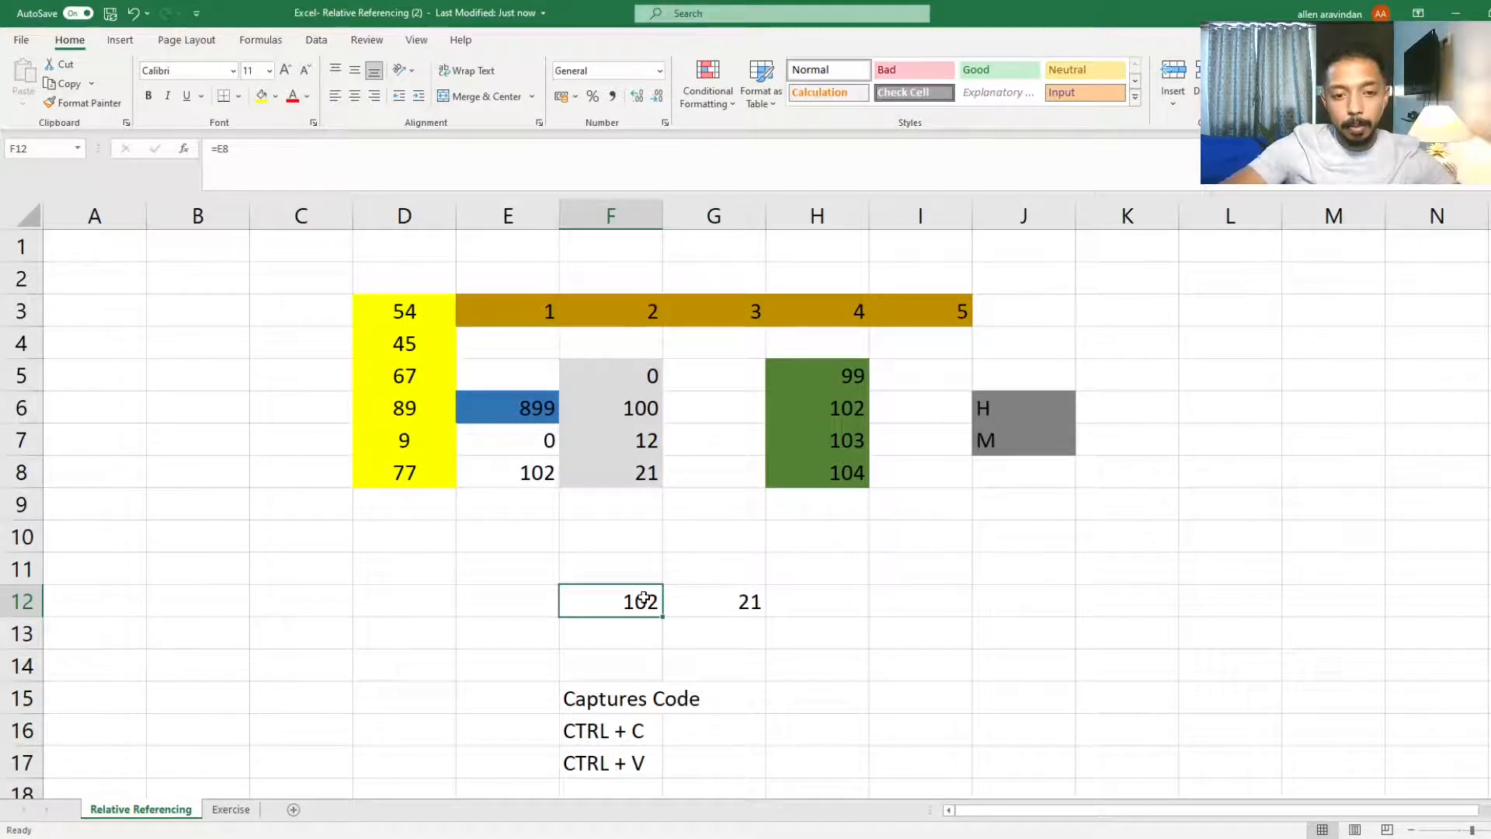
pyautogui.hotkey('ctrl', 'c')
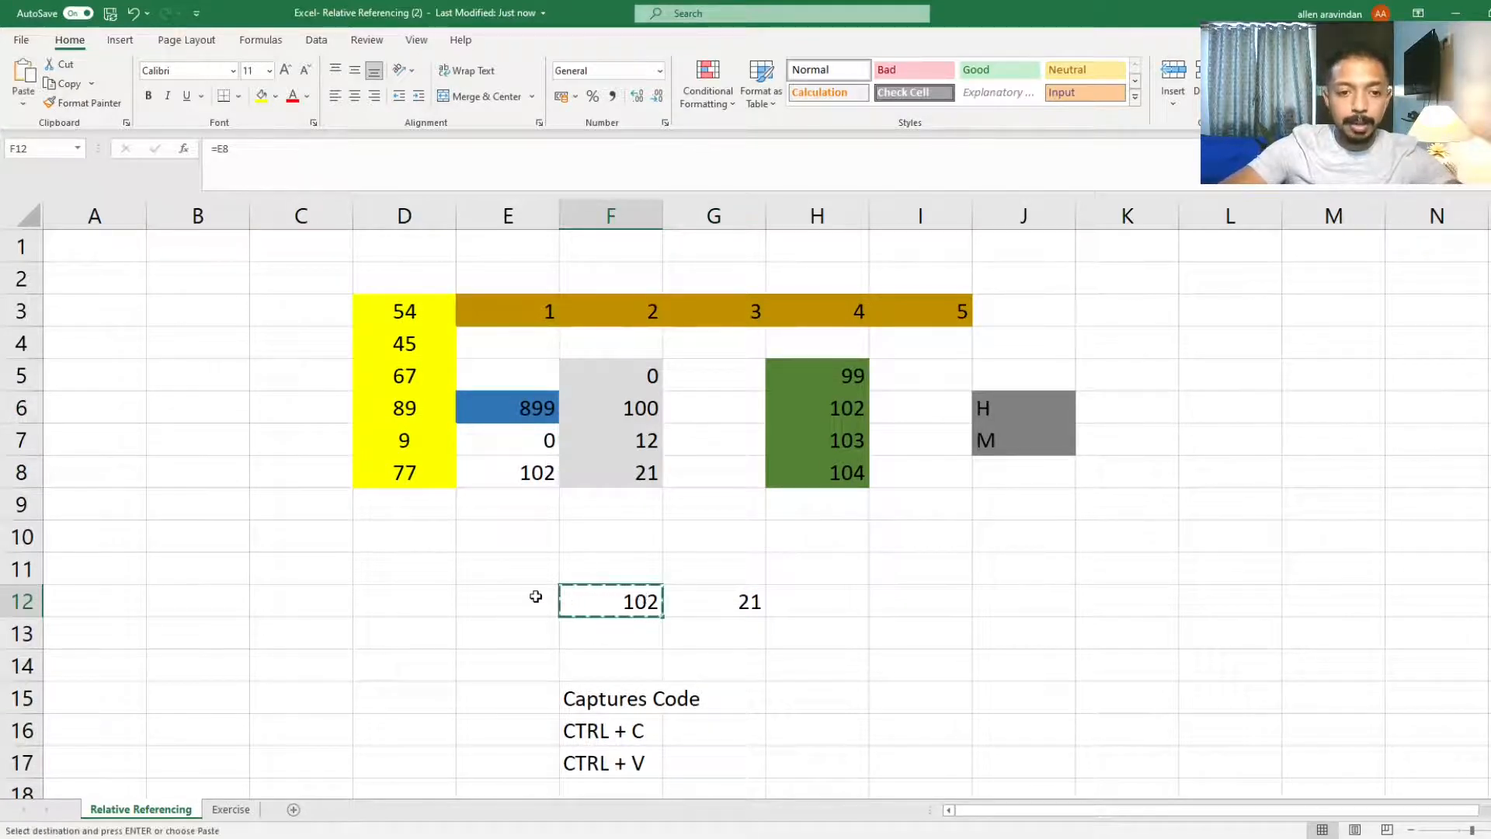
pyautogui.click(535, 595)
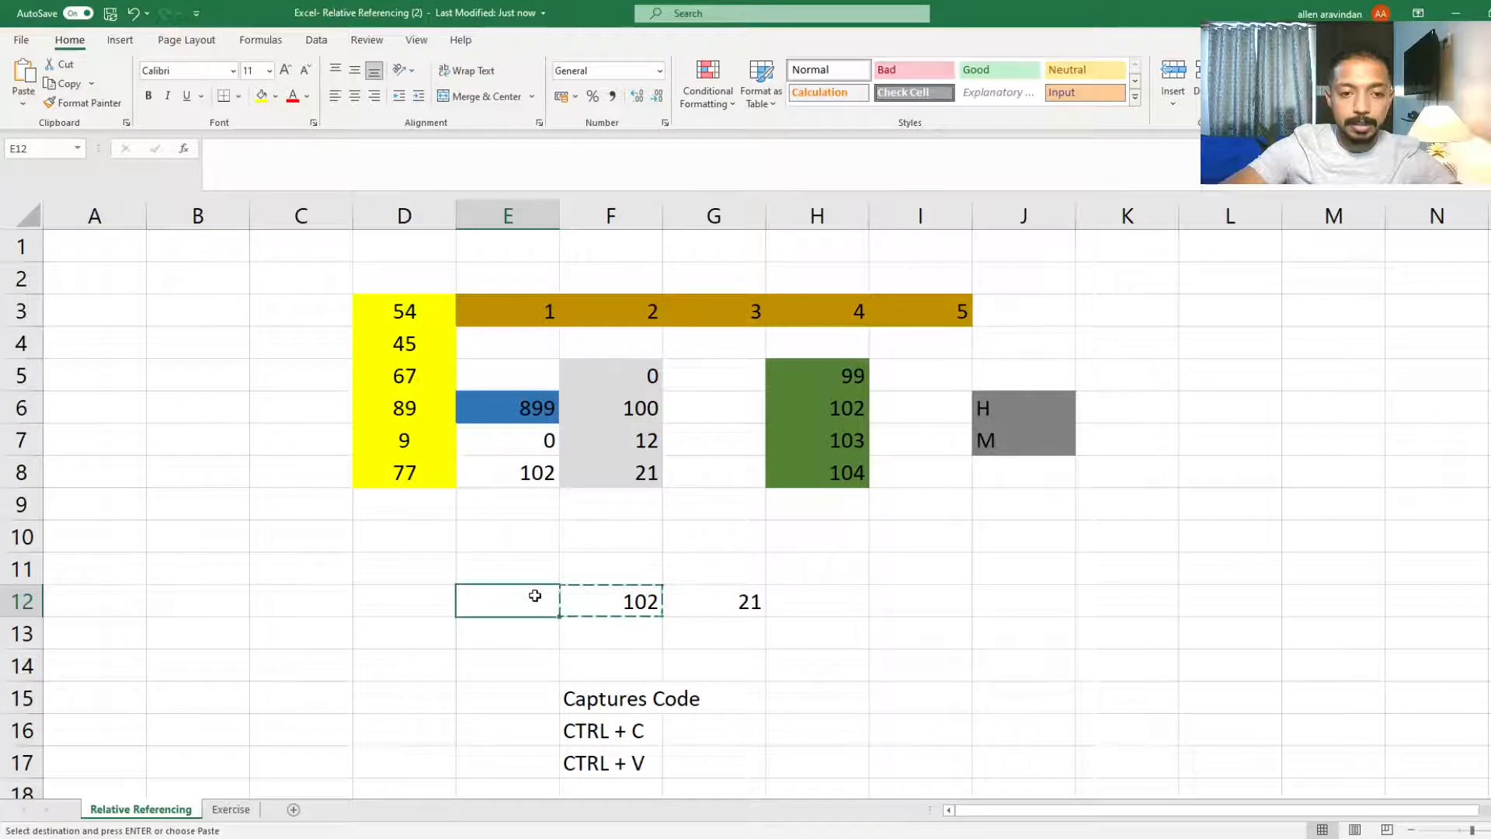
pyautogui.hotkey('ctrl', 'v')
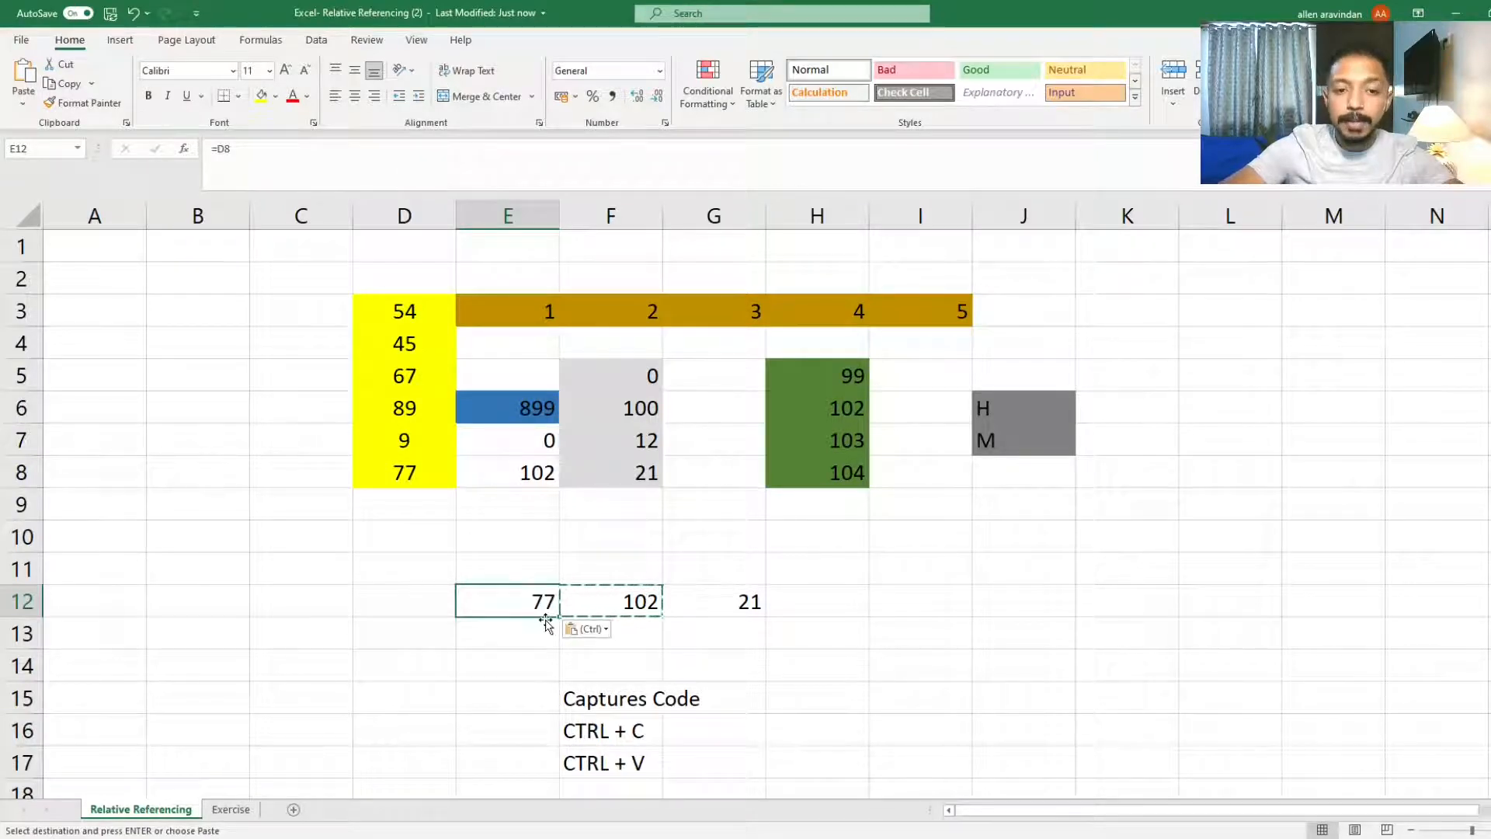
pyautogui.press('Escape')
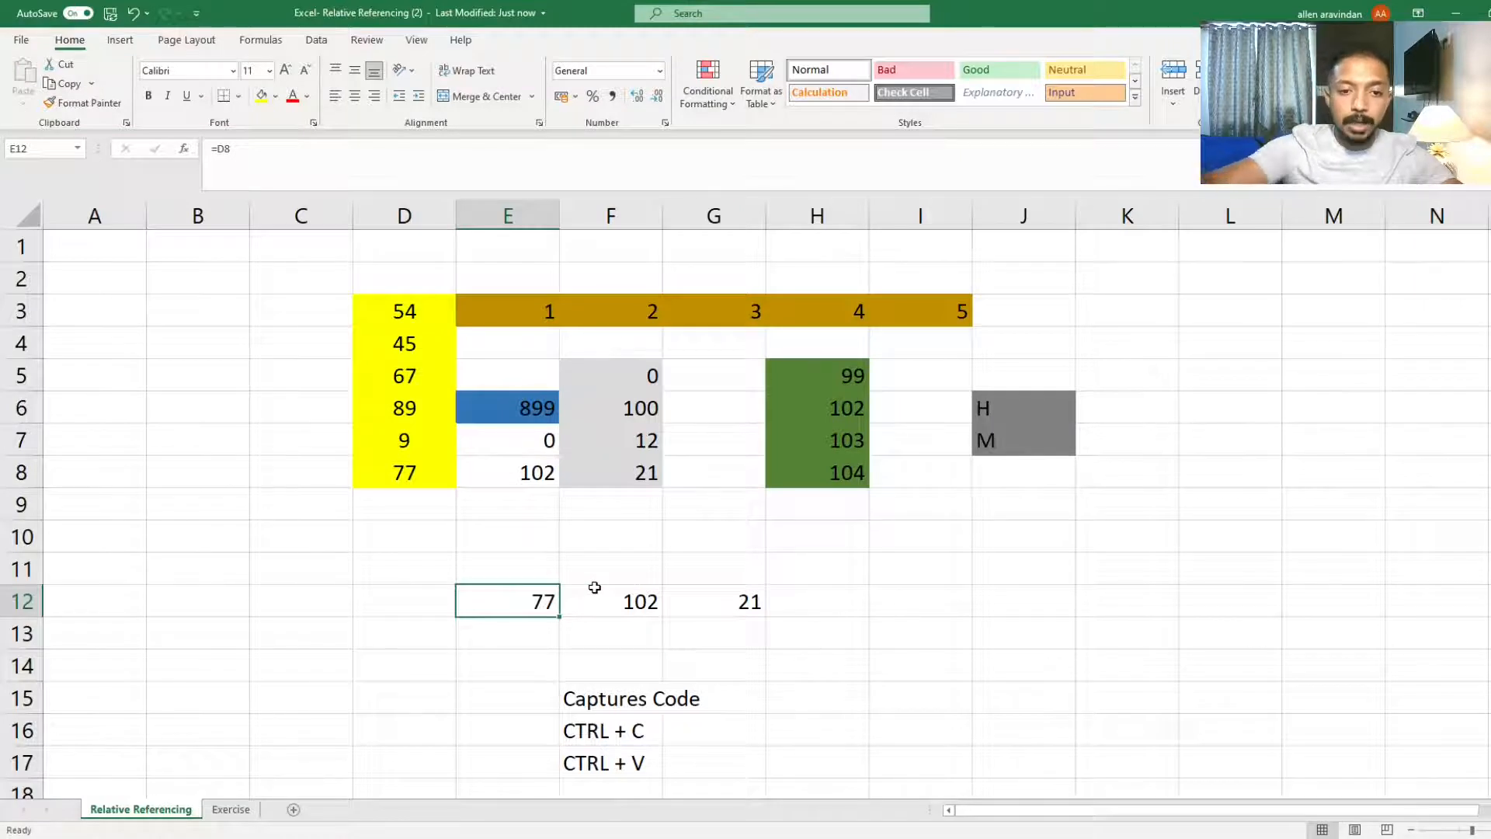
# Step: Paste the formula from F12 into cell F11 above and inspect it in edit mode
pyautogui.click(608, 559)
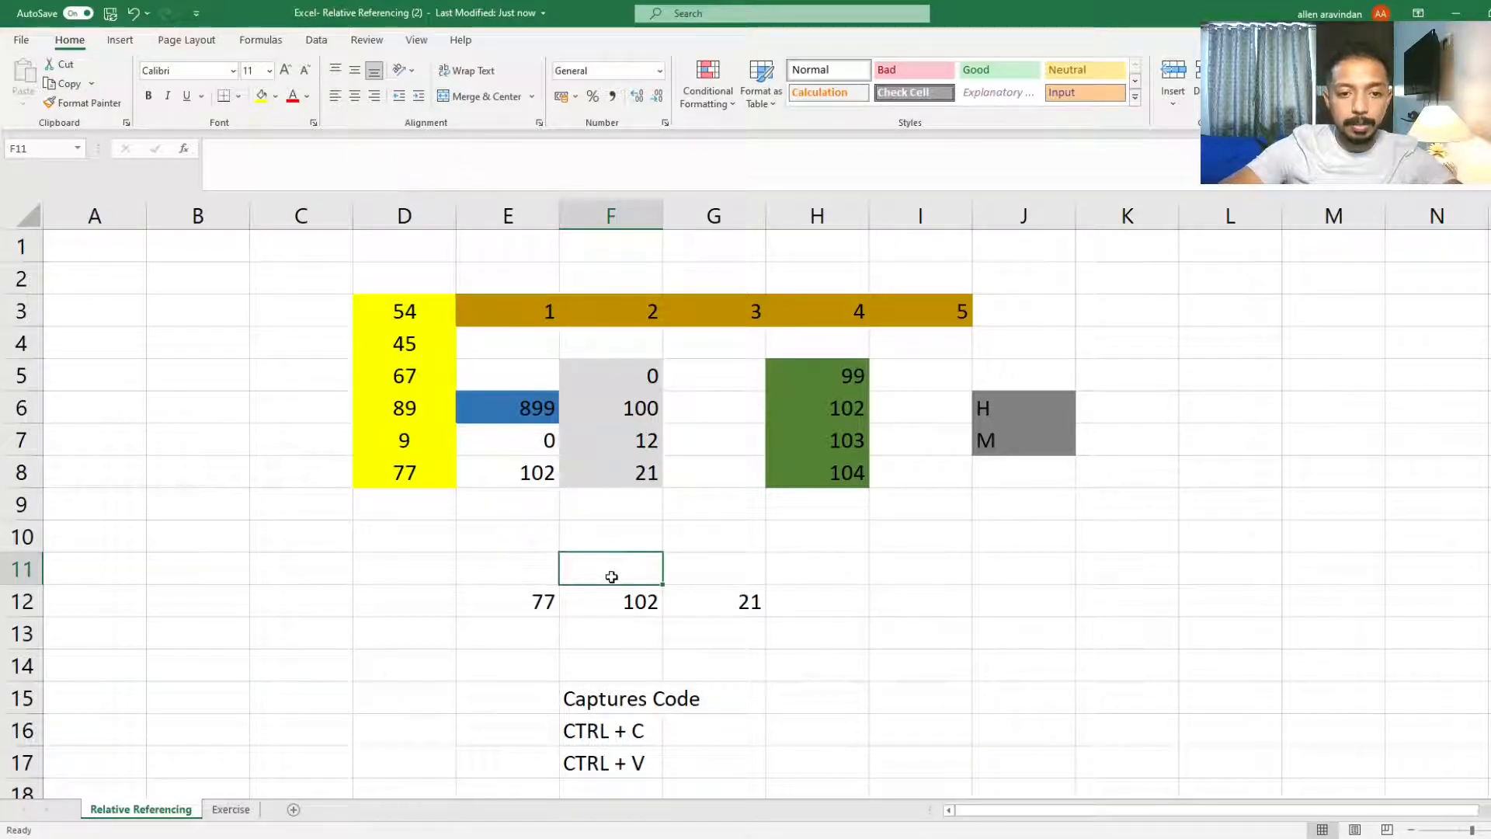
pyautogui.click(622, 594)
pyautogui.hotkey('ctrl', 'c')
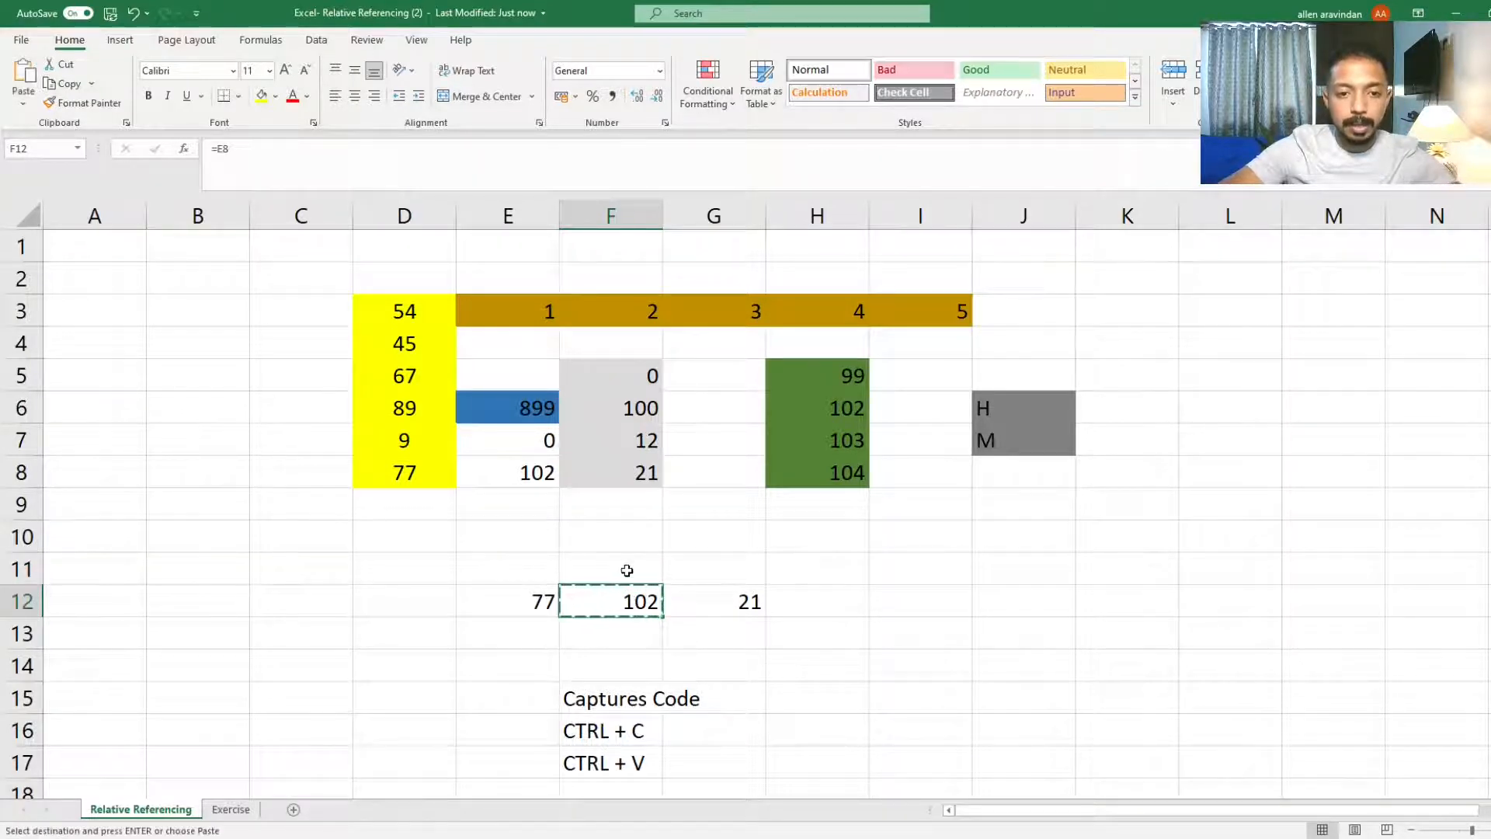
pyautogui.click(623, 569)
pyautogui.hotkey('ctrl', 'v')
pyautogui.press('F2')
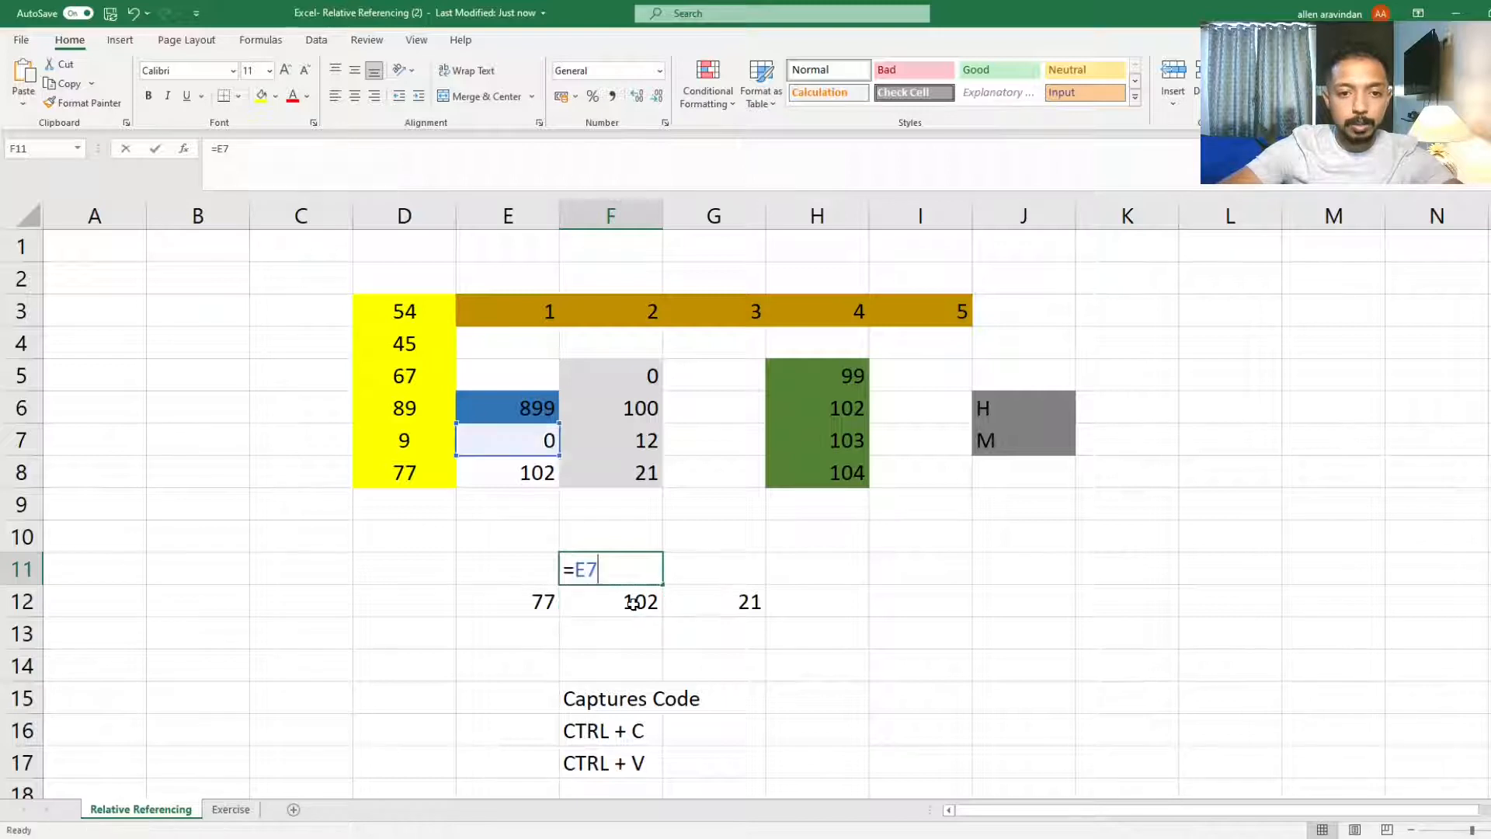
pyautogui.press('Escape')
# Step: Paste the formula from F12 into cell F13 below it
pyautogui.click(633, 630)
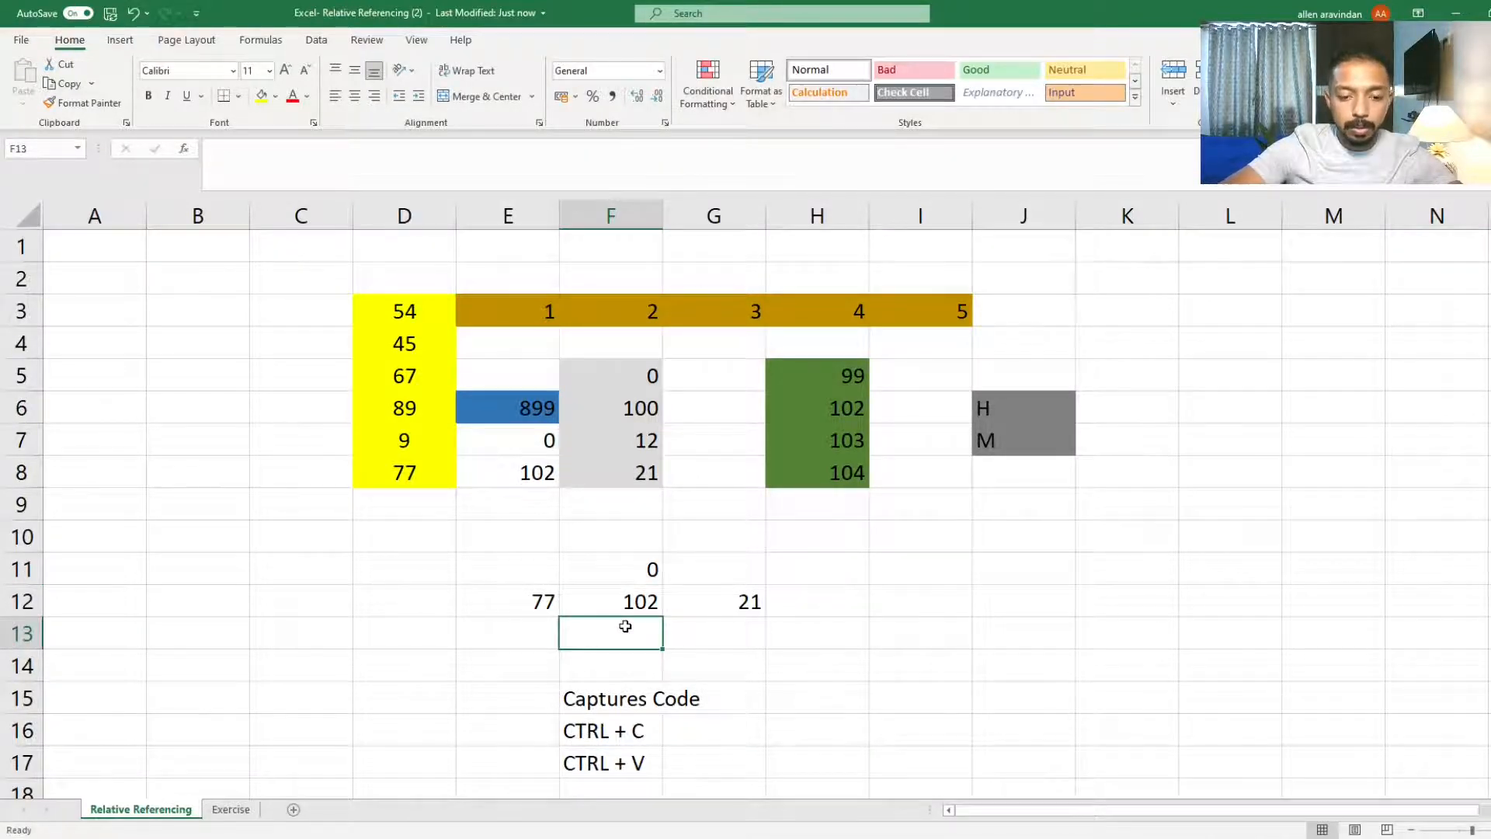
pyautogui.click(630, 601)
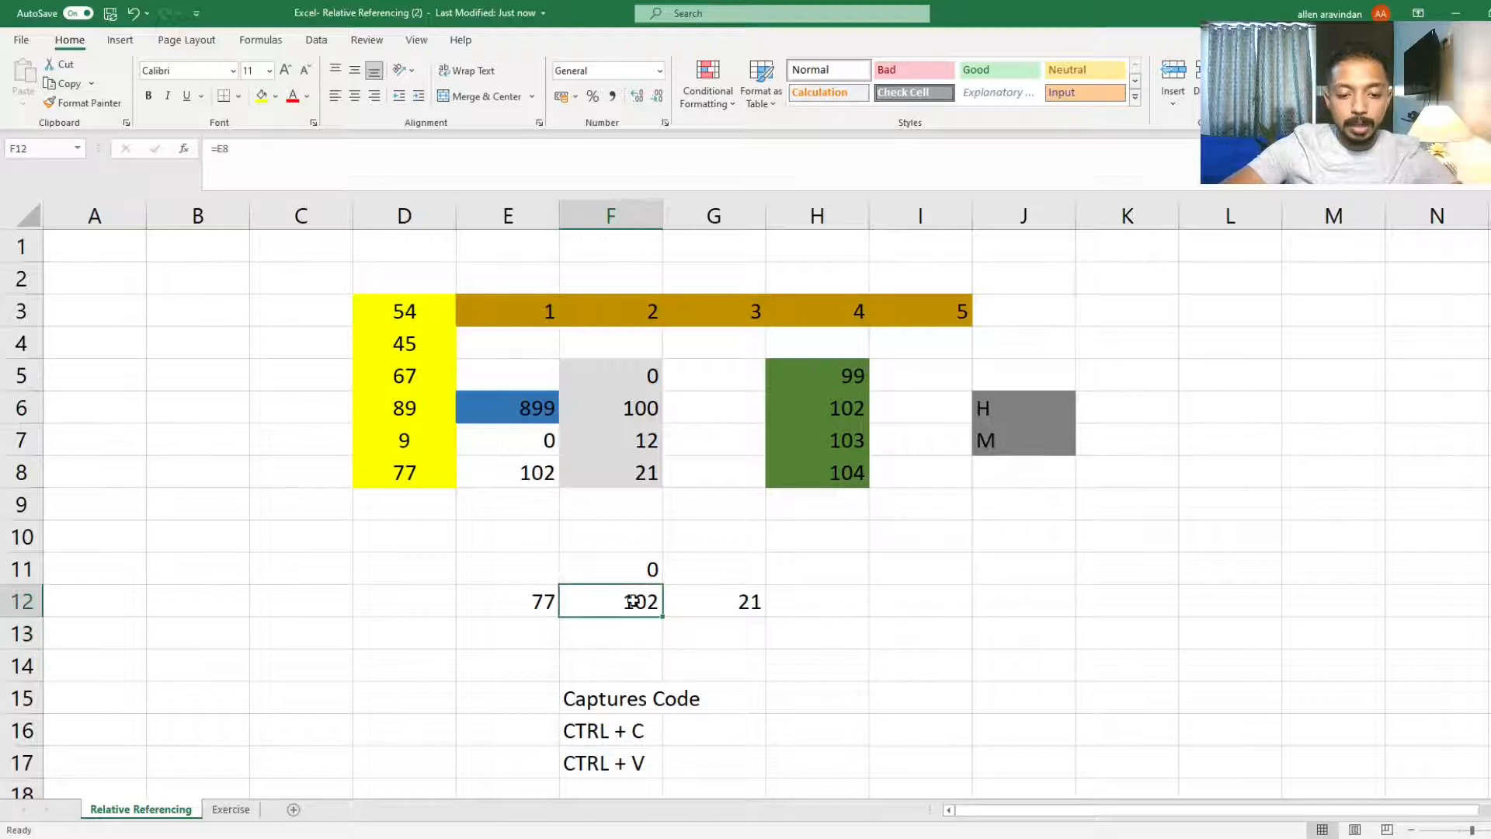
pyautogui.hotkey('ctrl', 'c')
pyautogui.click(611, 638)
pyautogui.hotkey('ctrl', 'v')
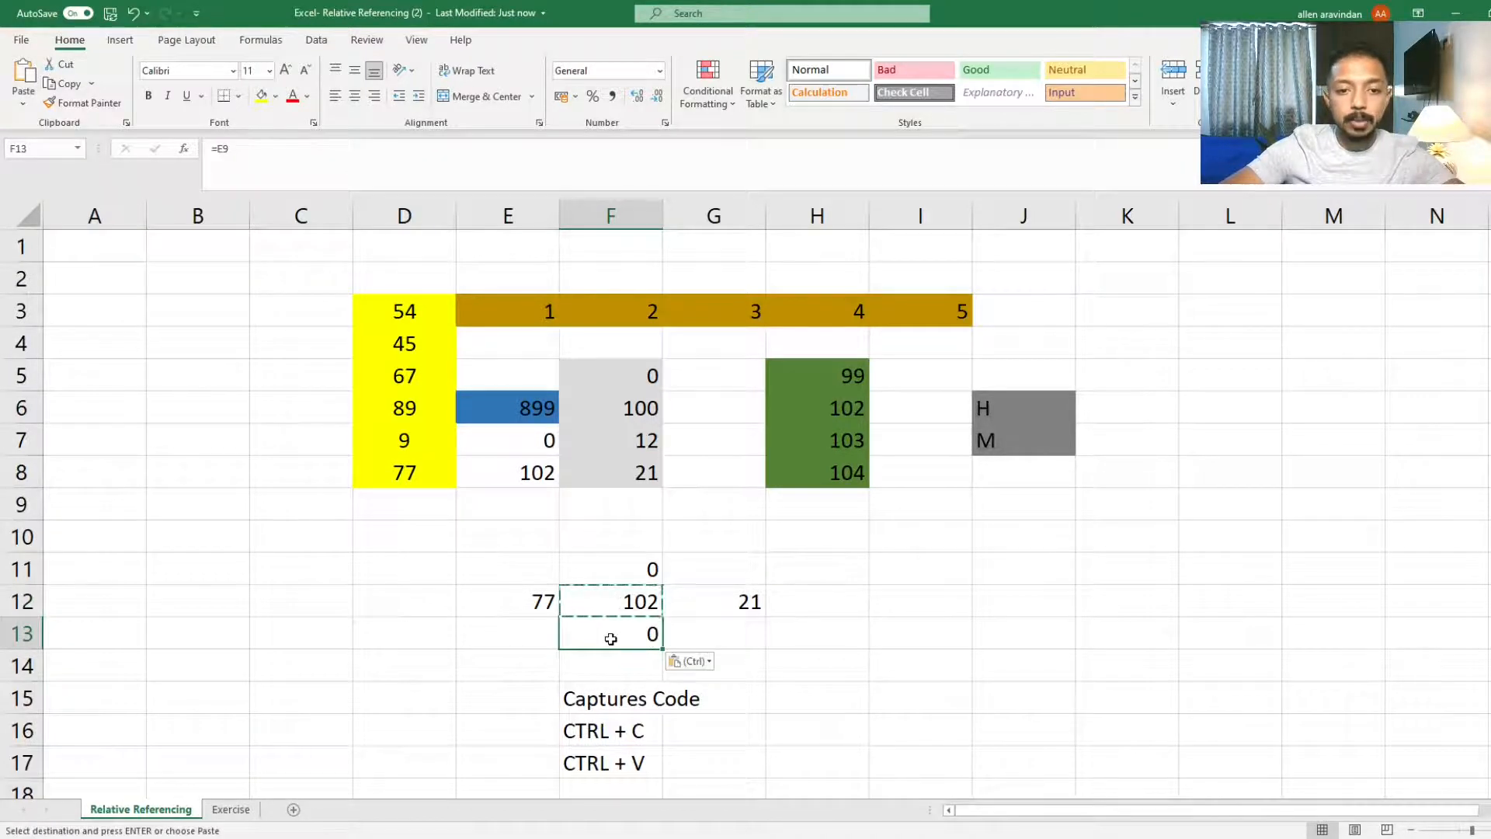
pyautogui.press('Escape')
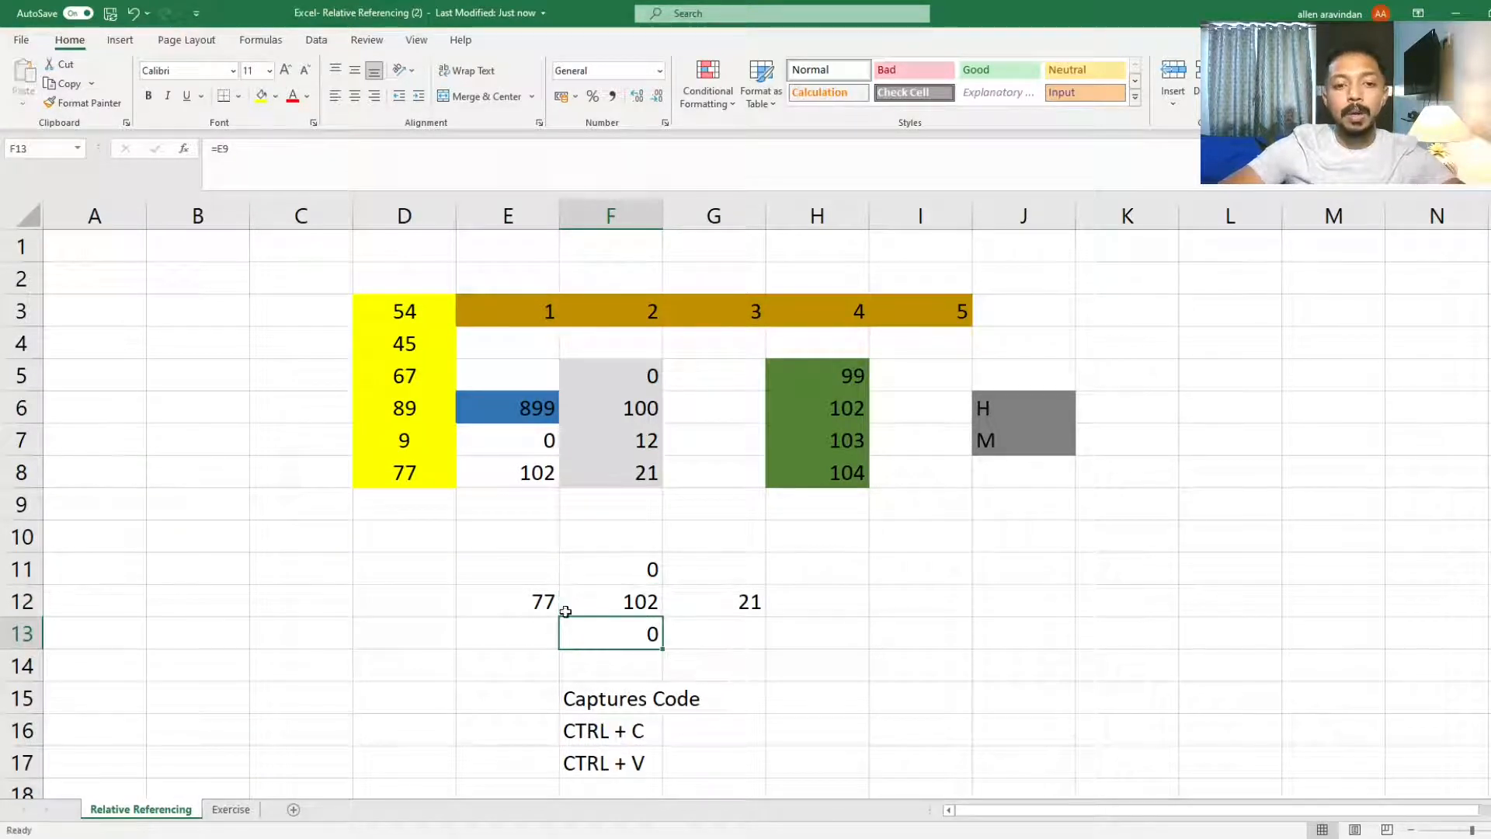
# Step: Enter the label Formula in cell H15
pyautogui.click(618, 605)
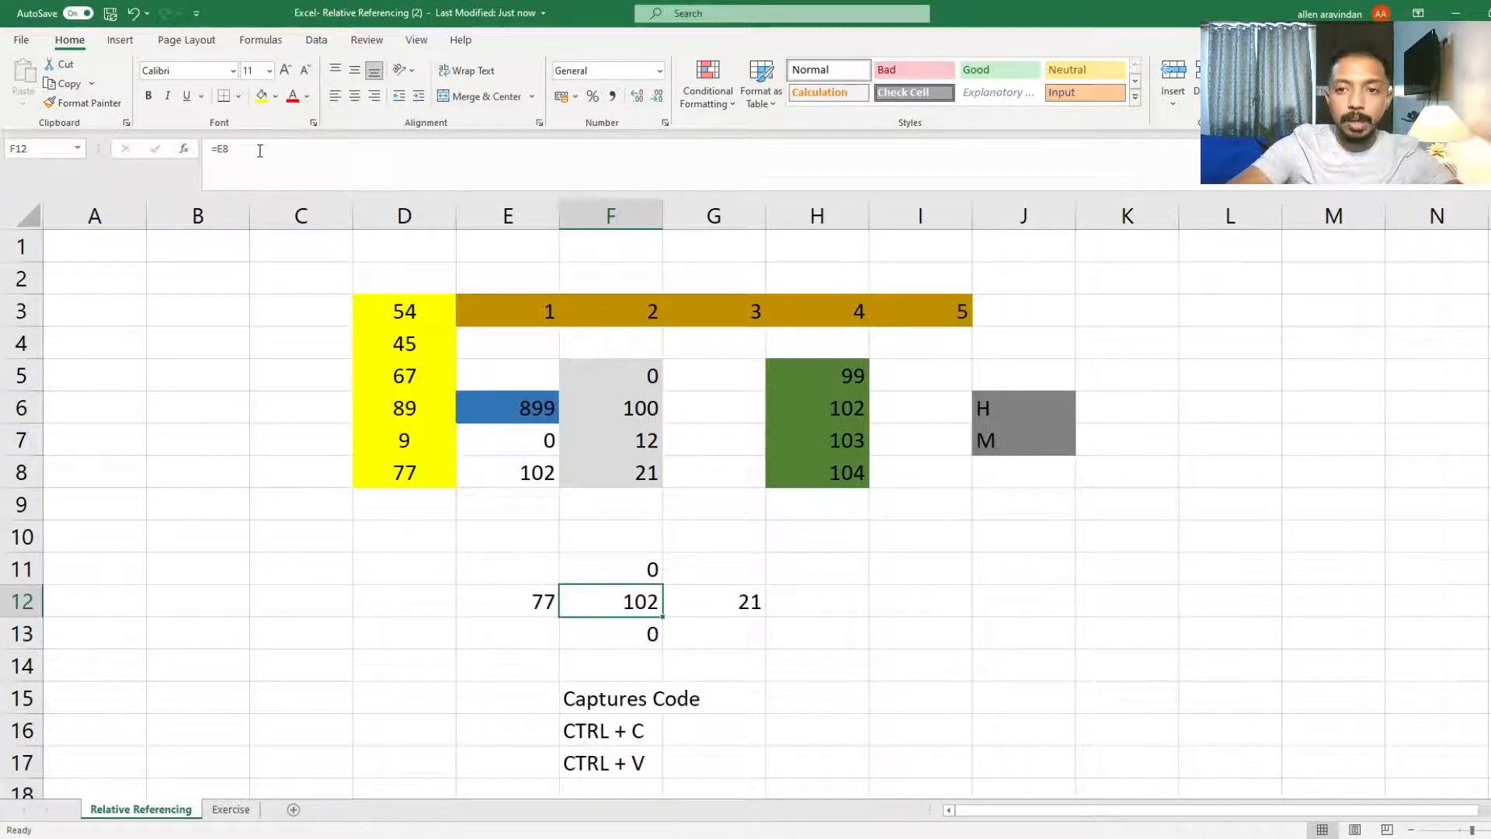
pyautogui.doubleClick(644, 598)
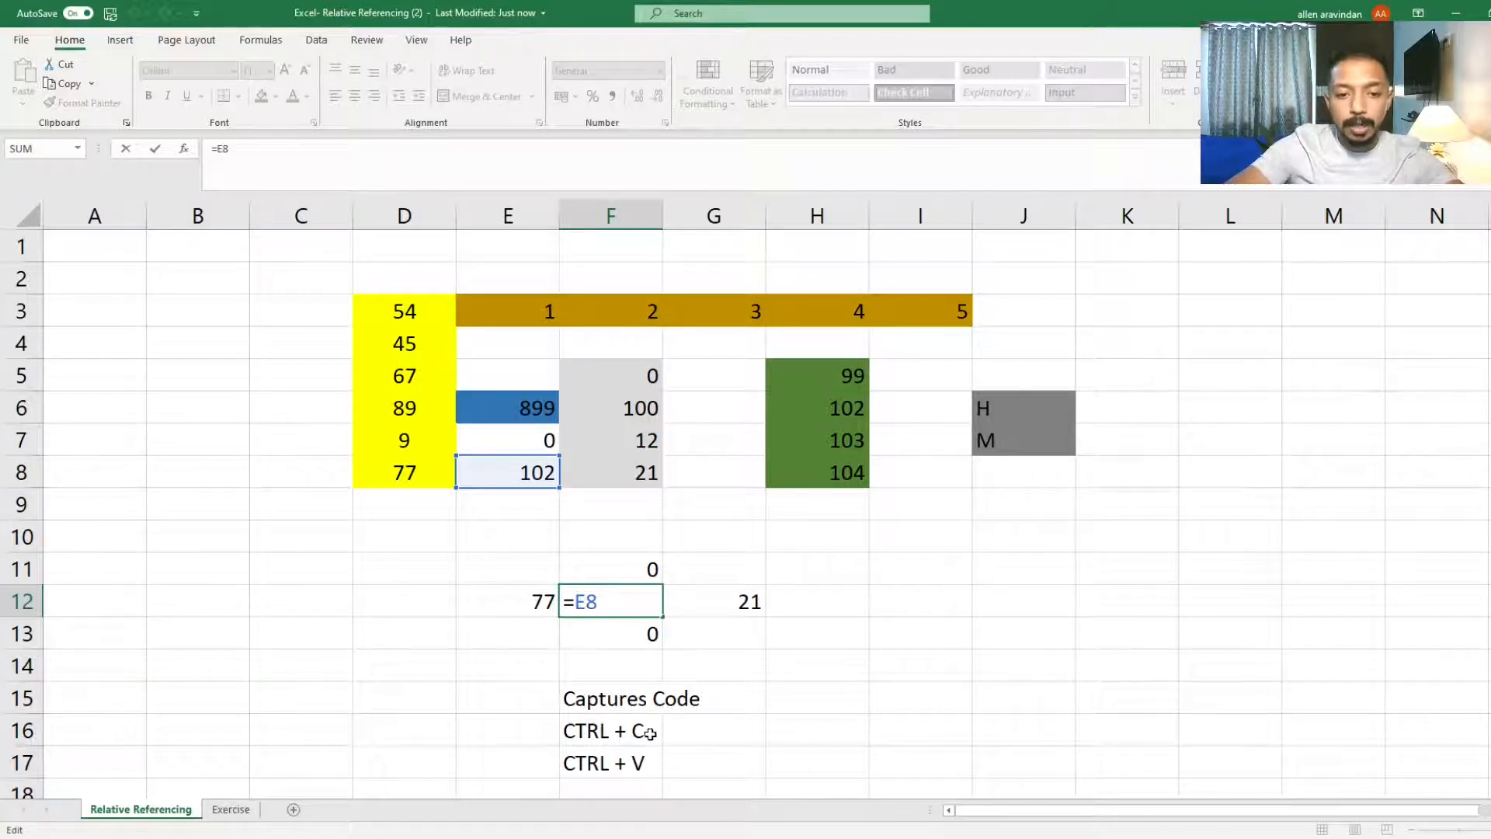
pyautogui.click(798, 703)
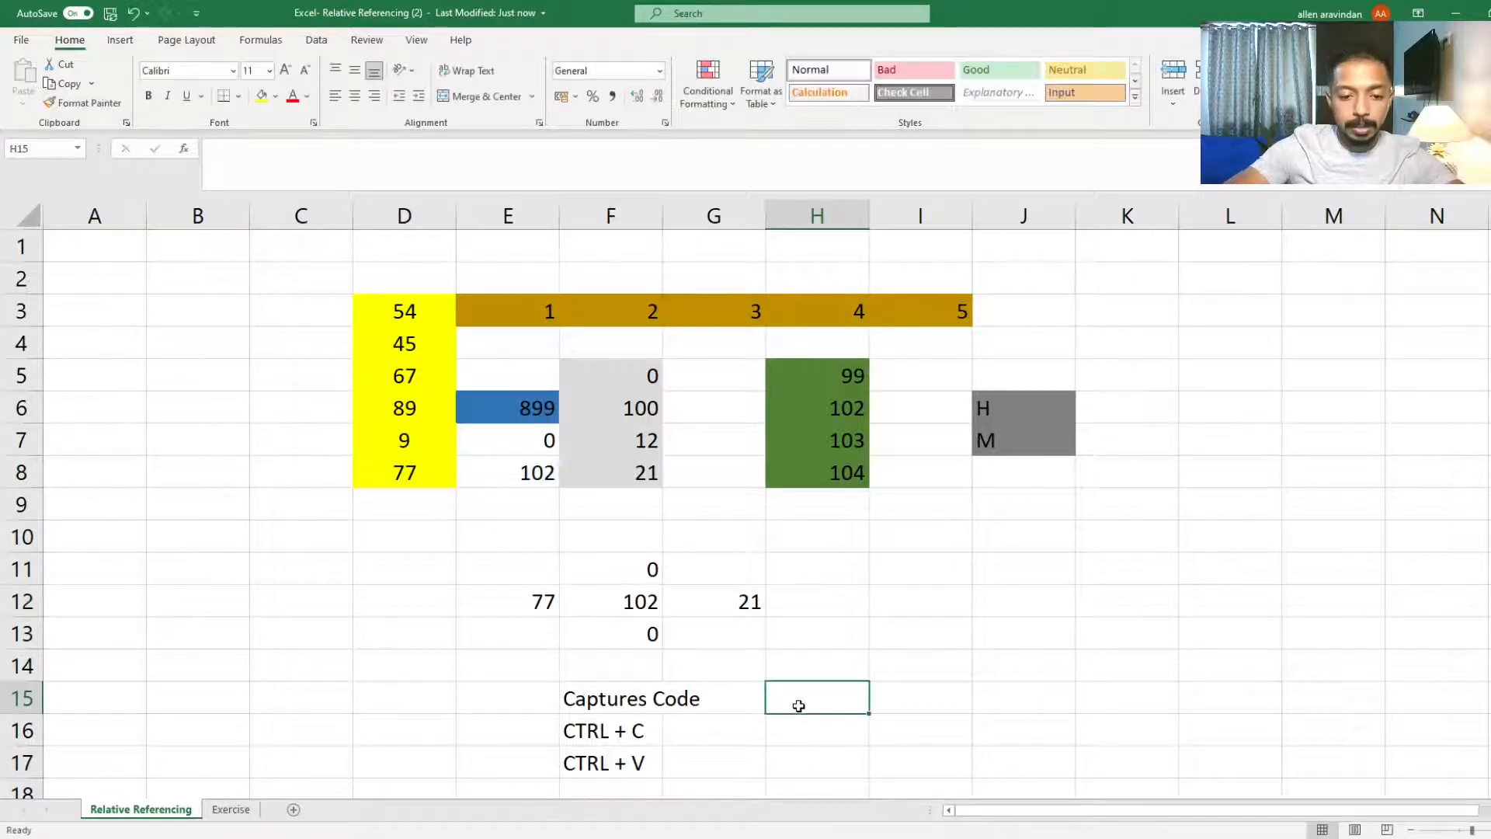
pyautogui.write('Fo')
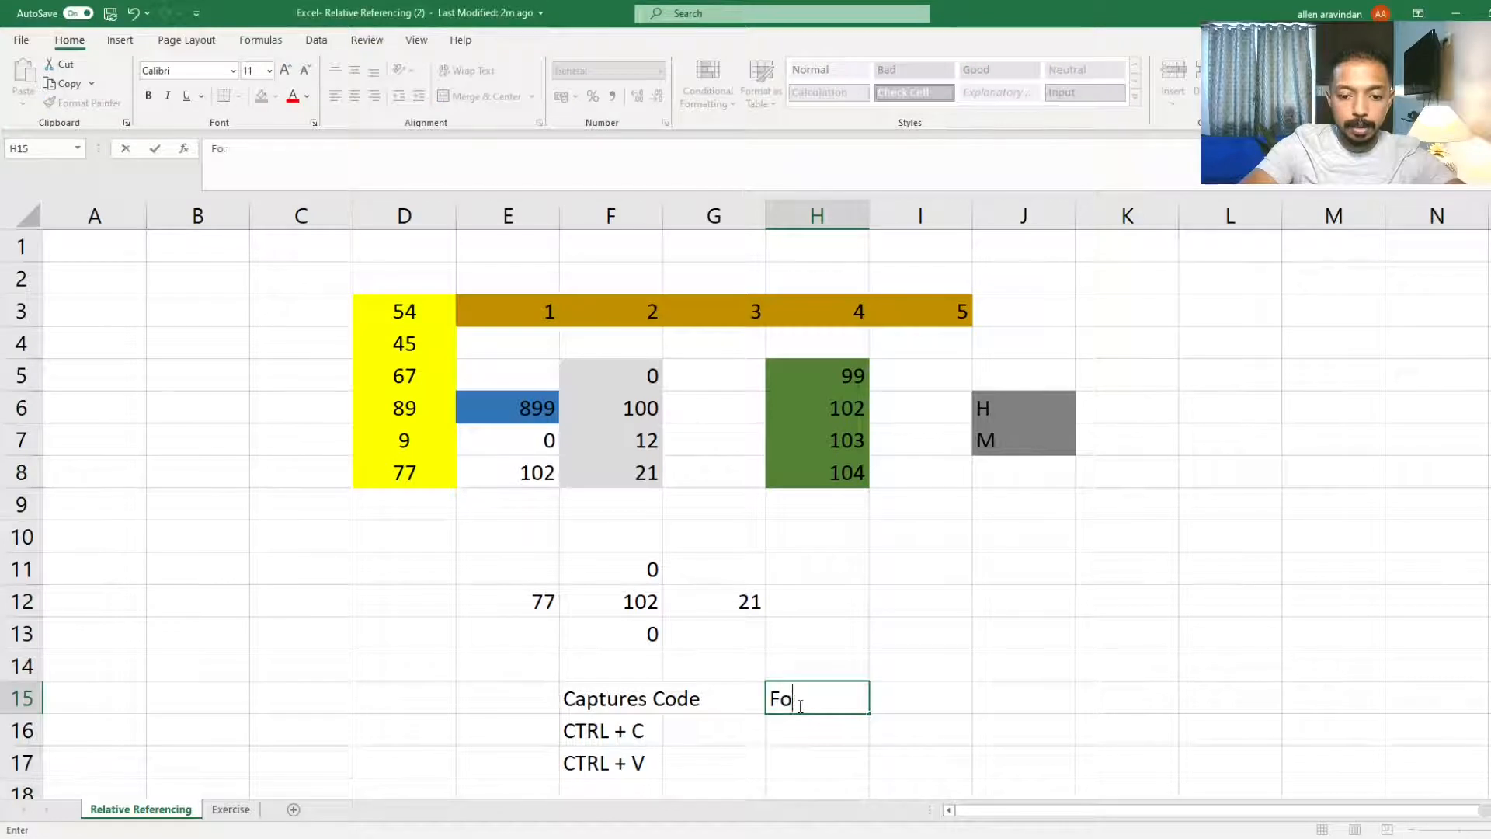
pyautogui.write('rmula')
pyautogui.press('Return')
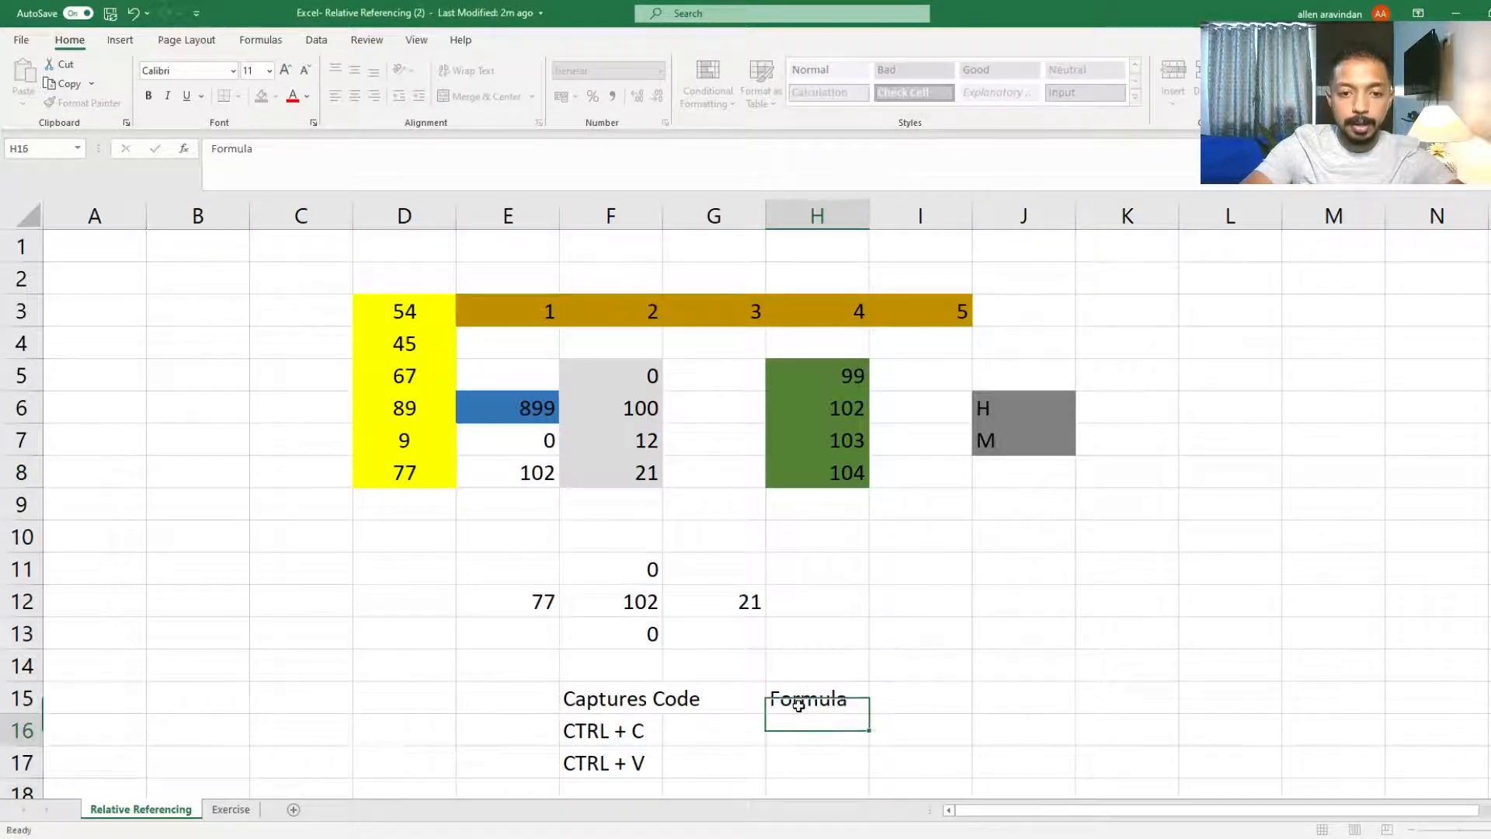
# Step: Enter F2/ FN+ F2 in cell H16 beneath the Formula label
pyautogui.write('F2')
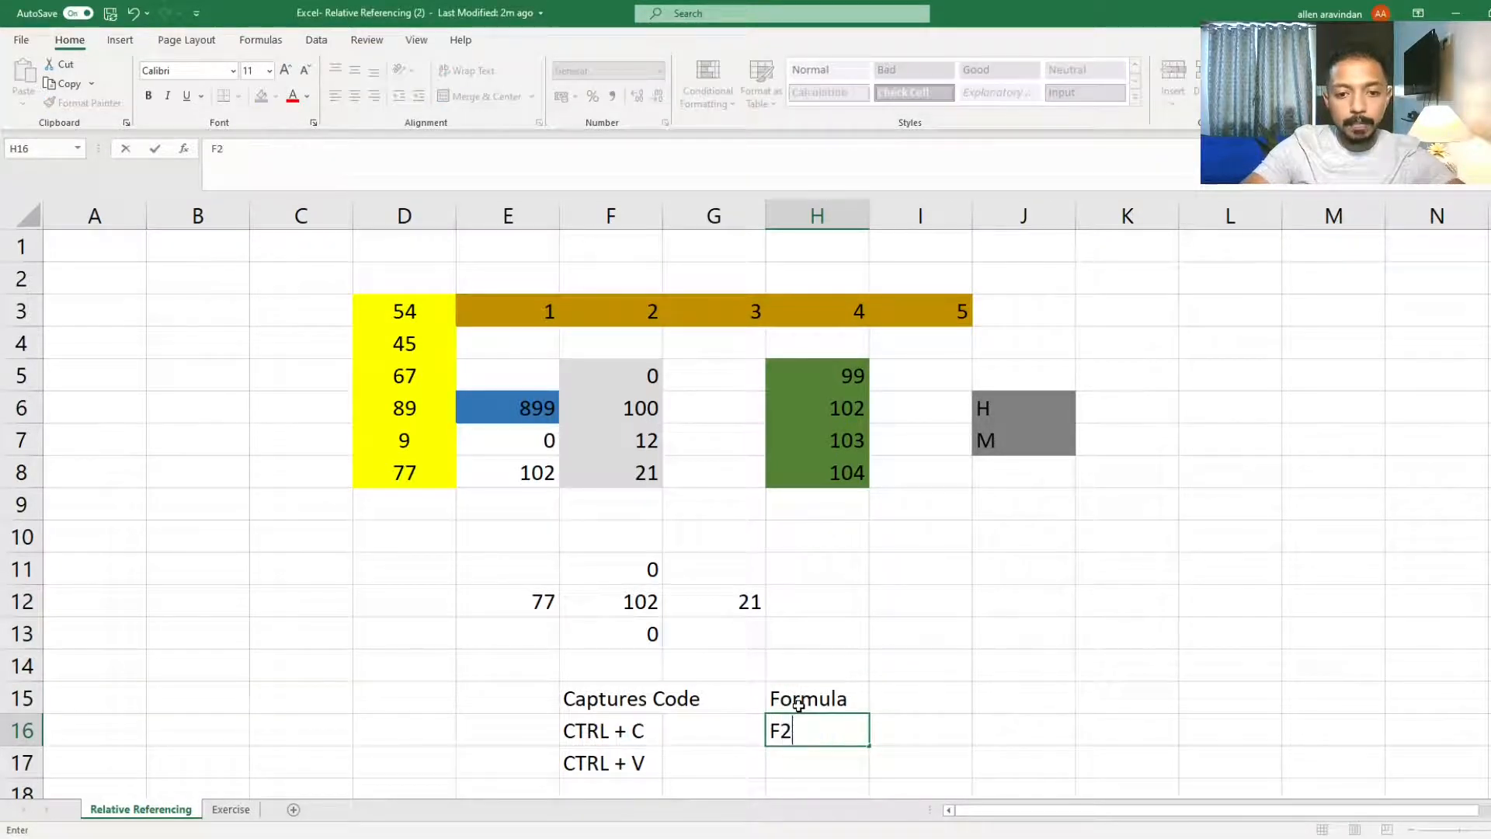
pyautogui.press('Return')
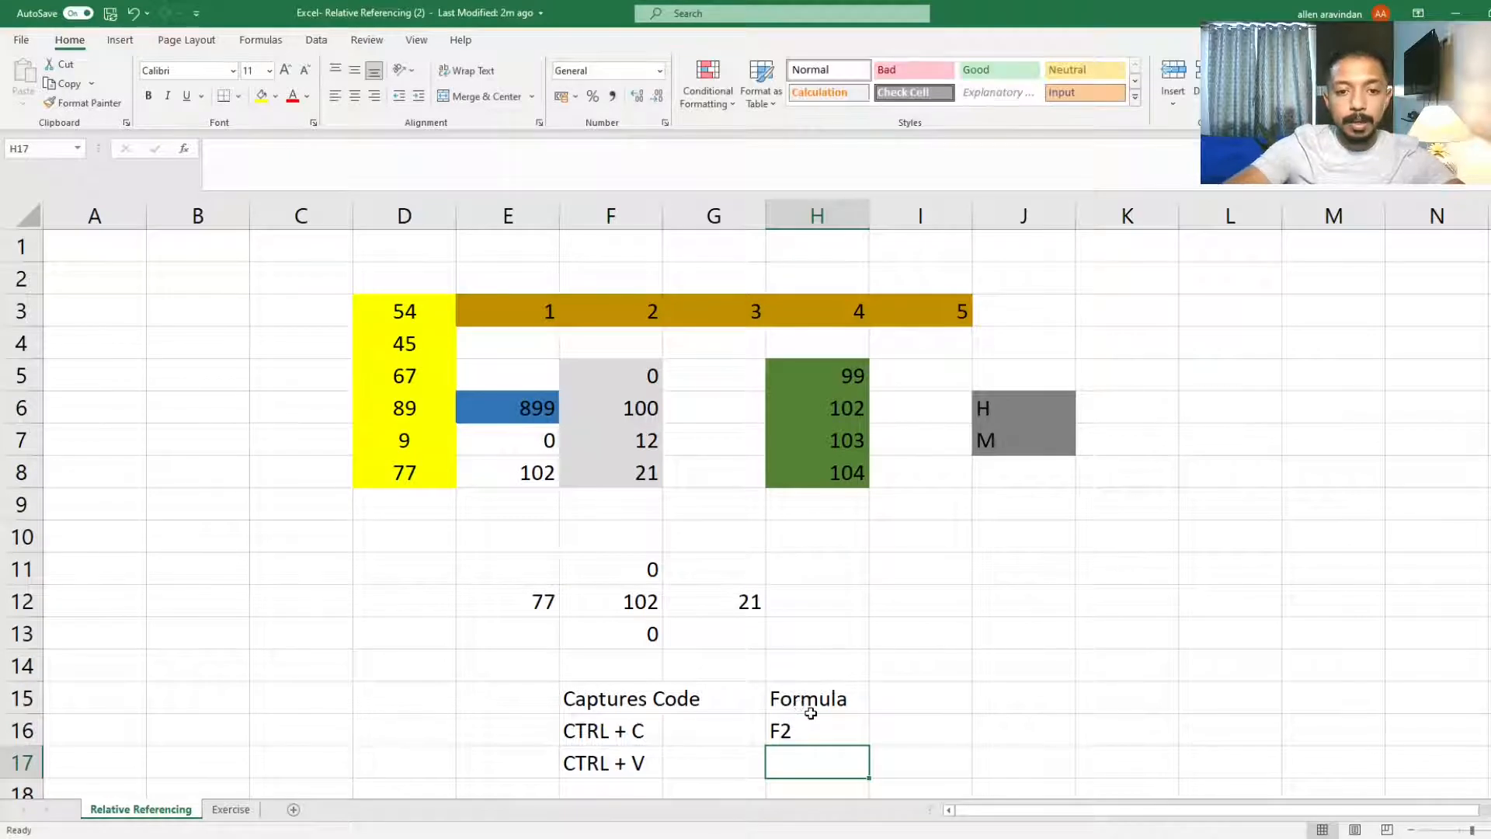
pyautogui.click(801, 702)
pyautogui.click(810, 722)
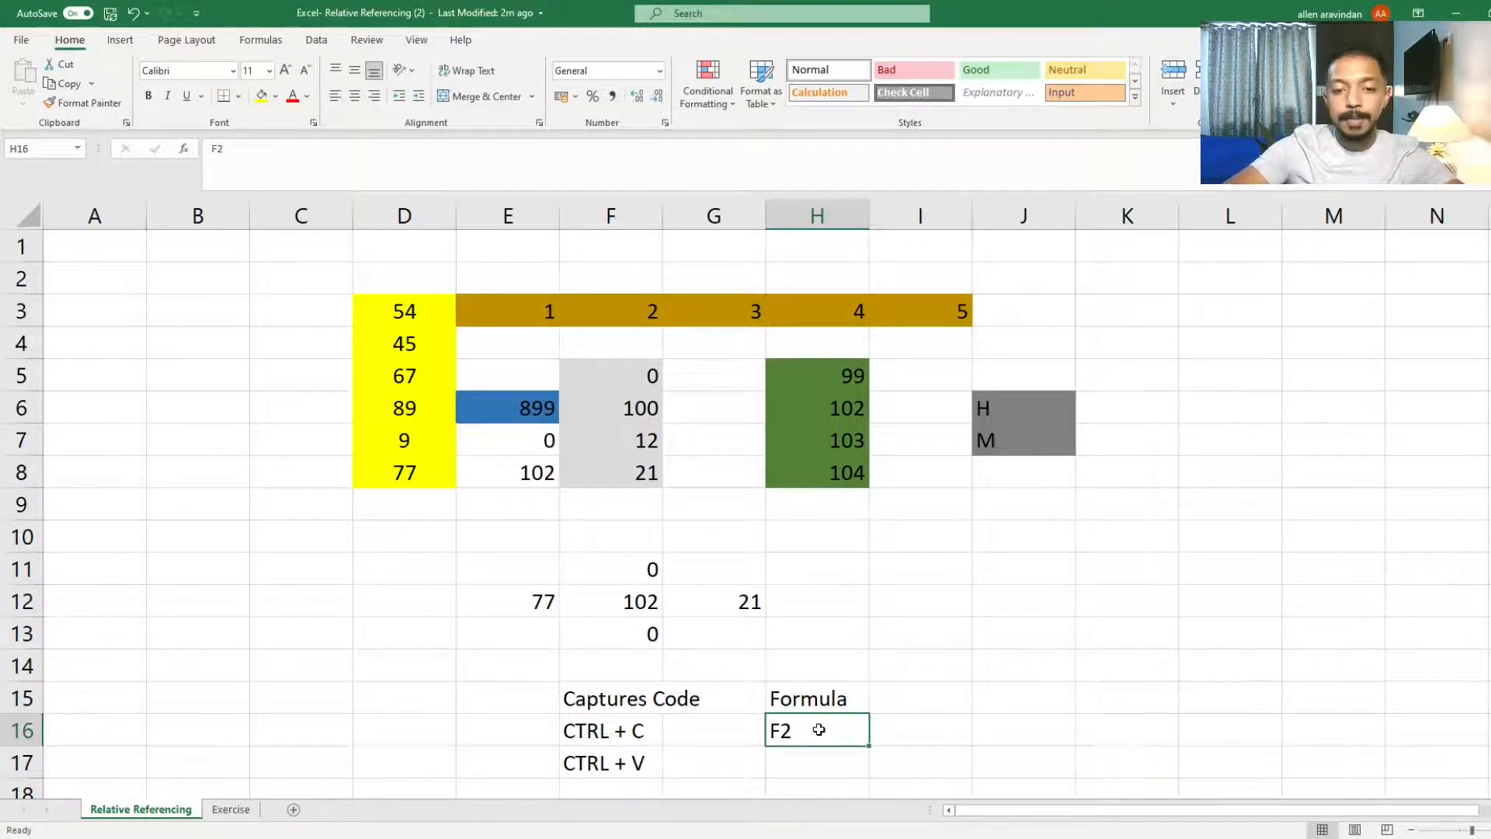
pyautogui.press('F2')
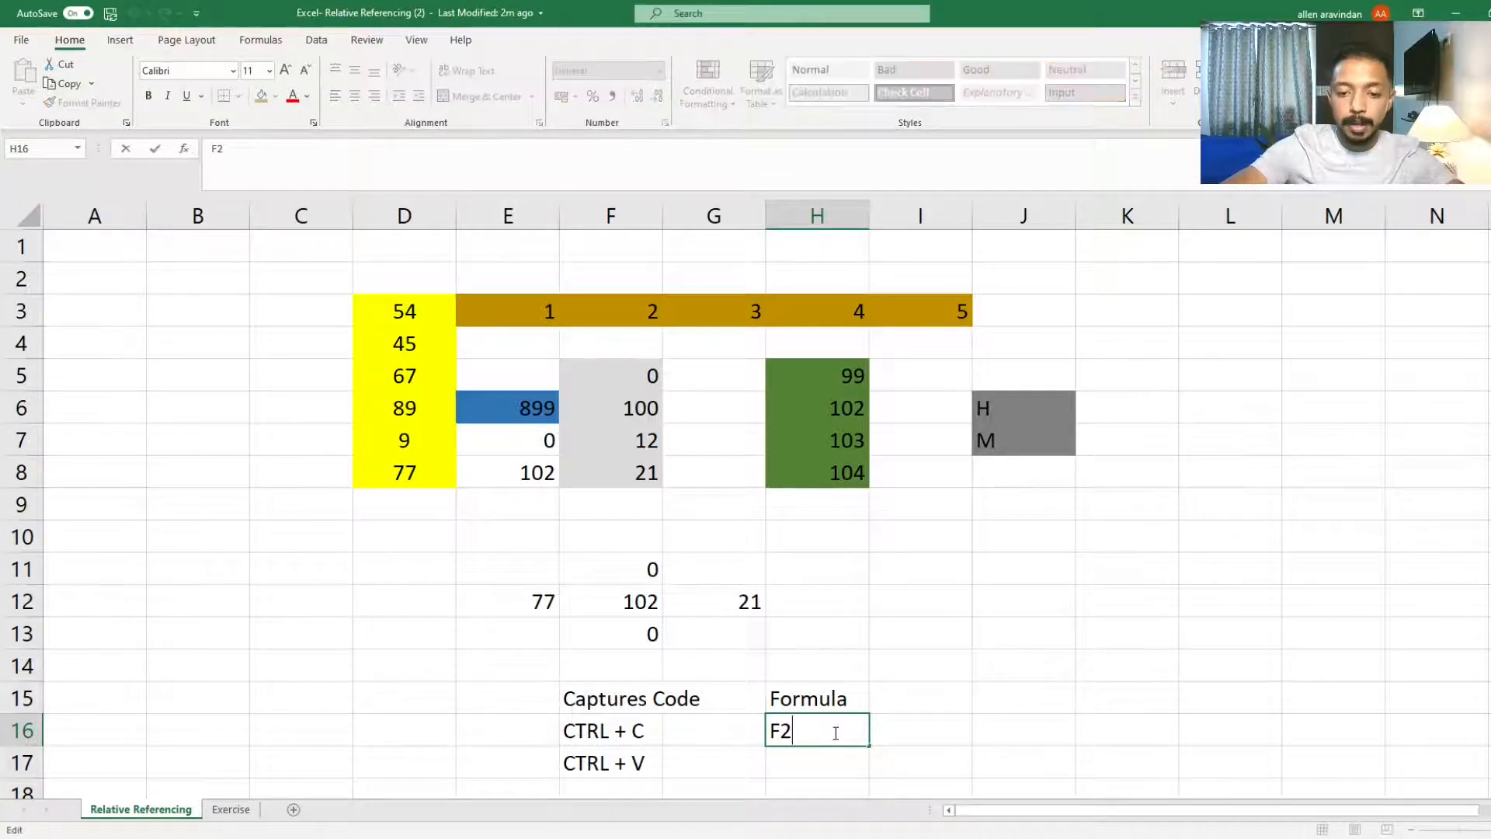
pyautogui.write('/ fn')
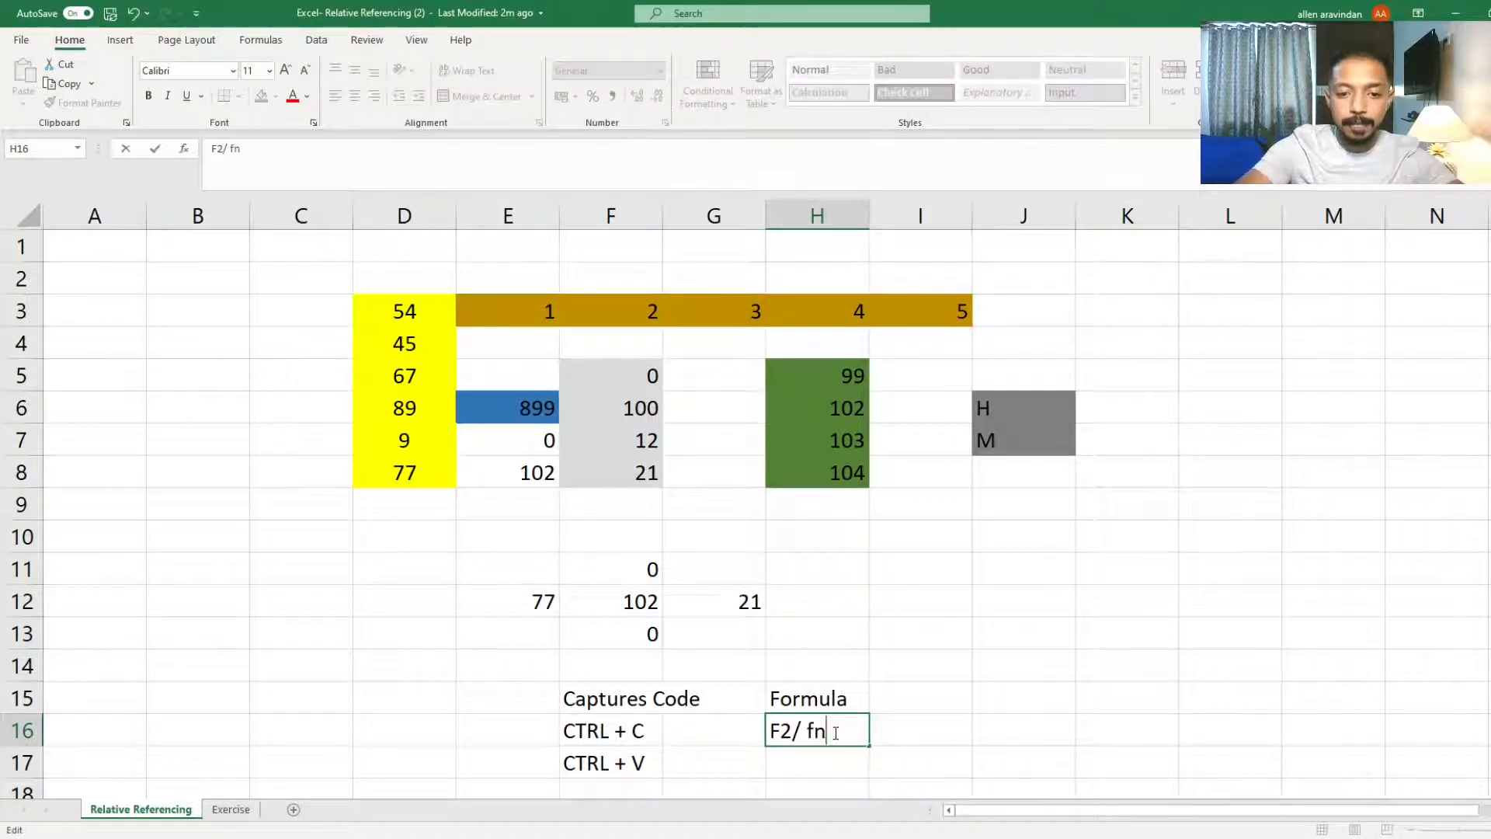
pyautogui.press('BackSpace')
pyautogui.press('BackSpace')
pyautogui.write('FN')
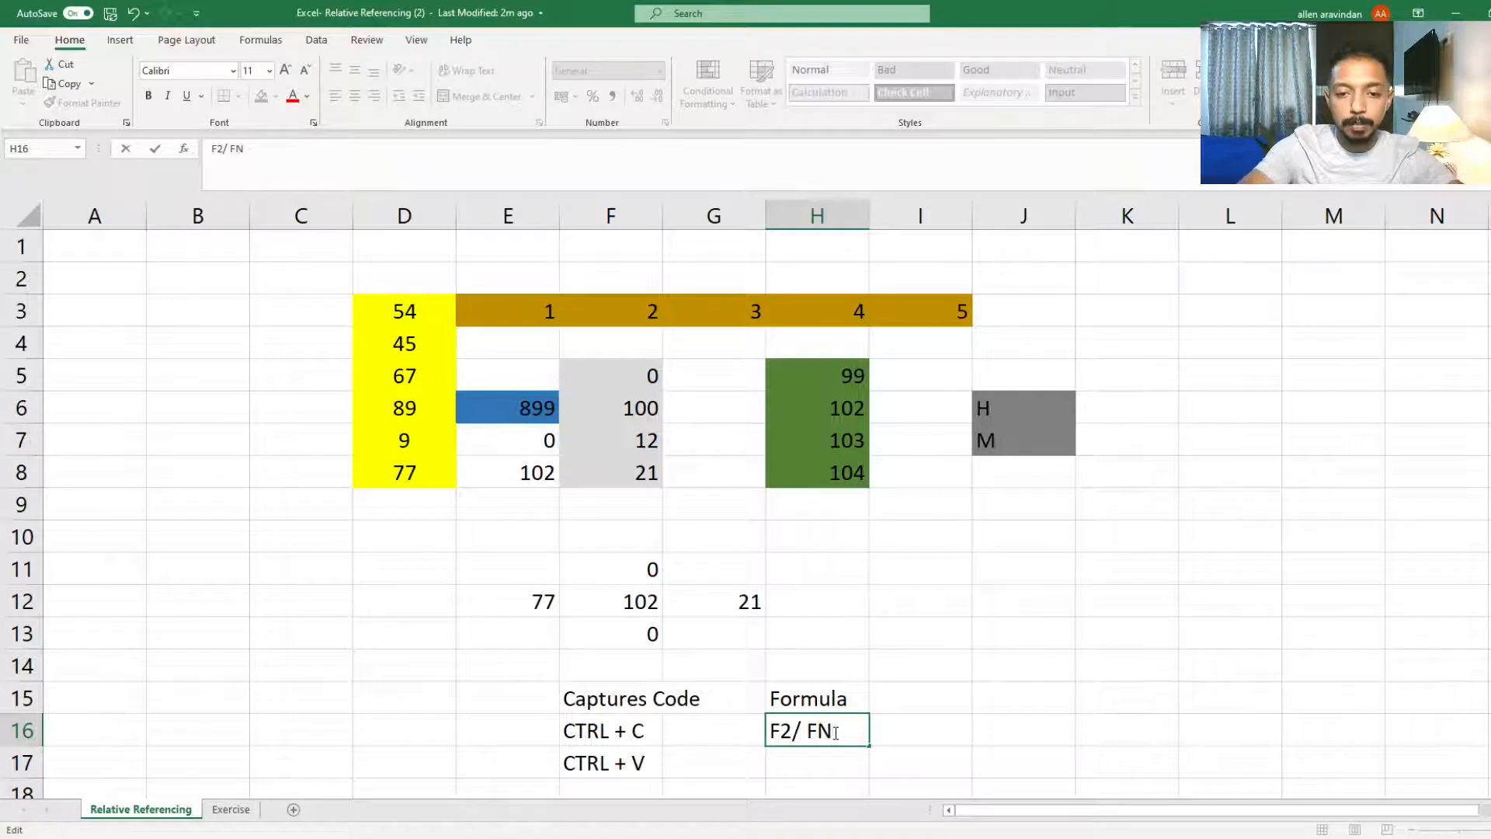
pyautogui.write('+ F2')
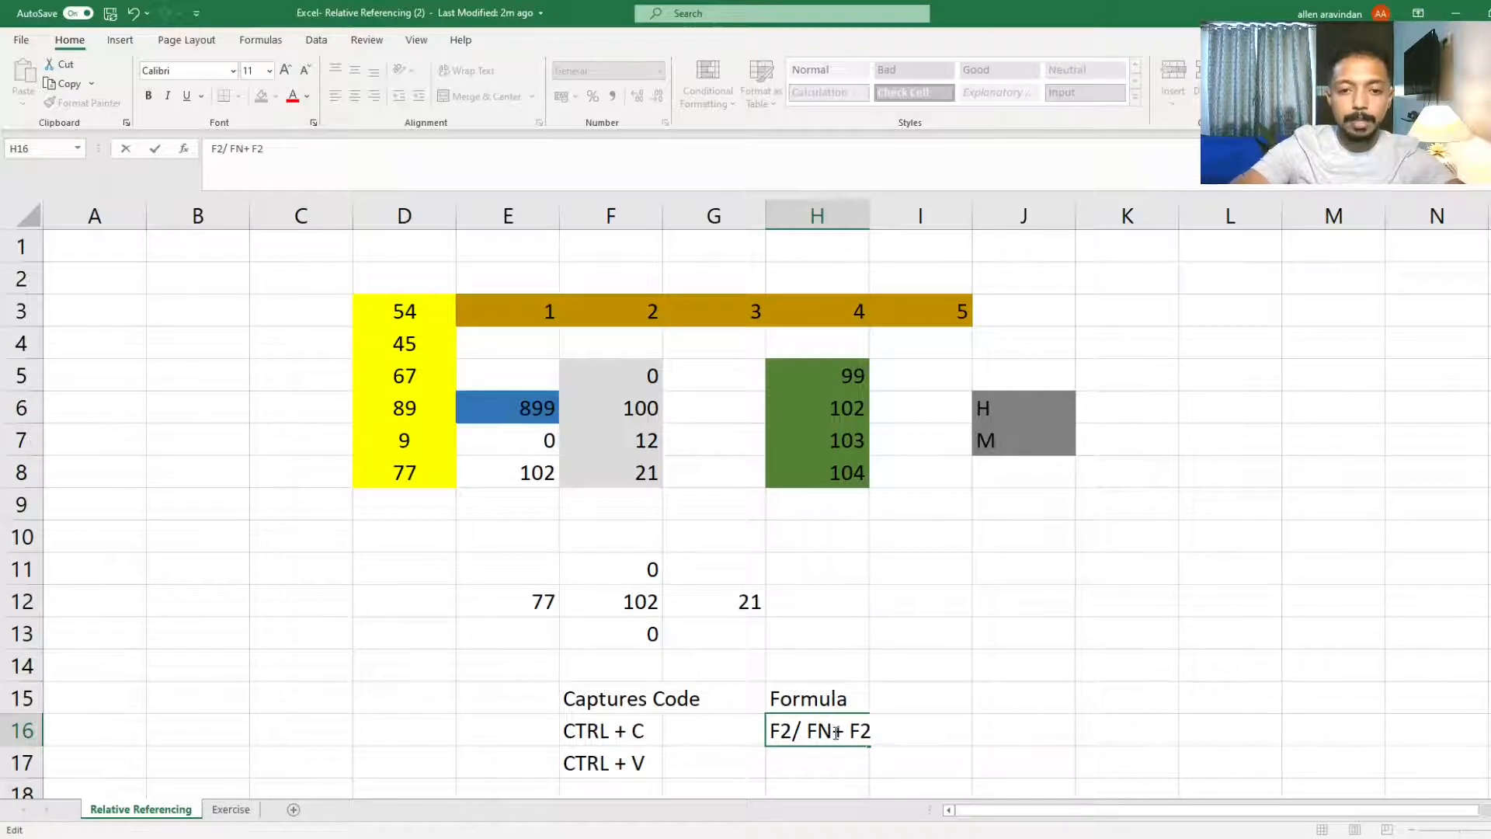
pyautogui.press('Return')
# Step: Open the formula in cell F12 in edit mode
pyautogui.click(818, 726)
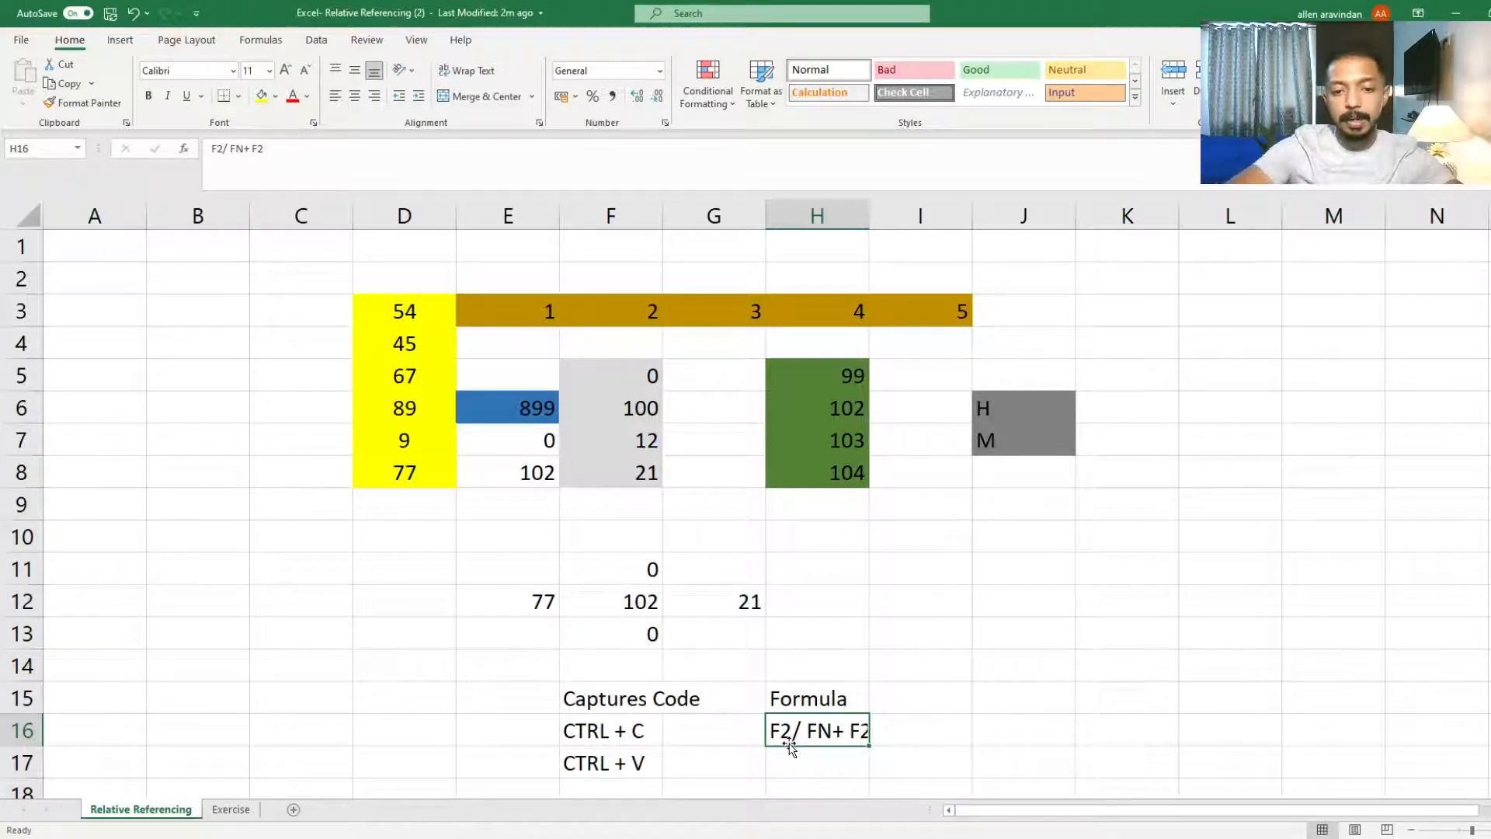
pyautogui.click(649, 615)
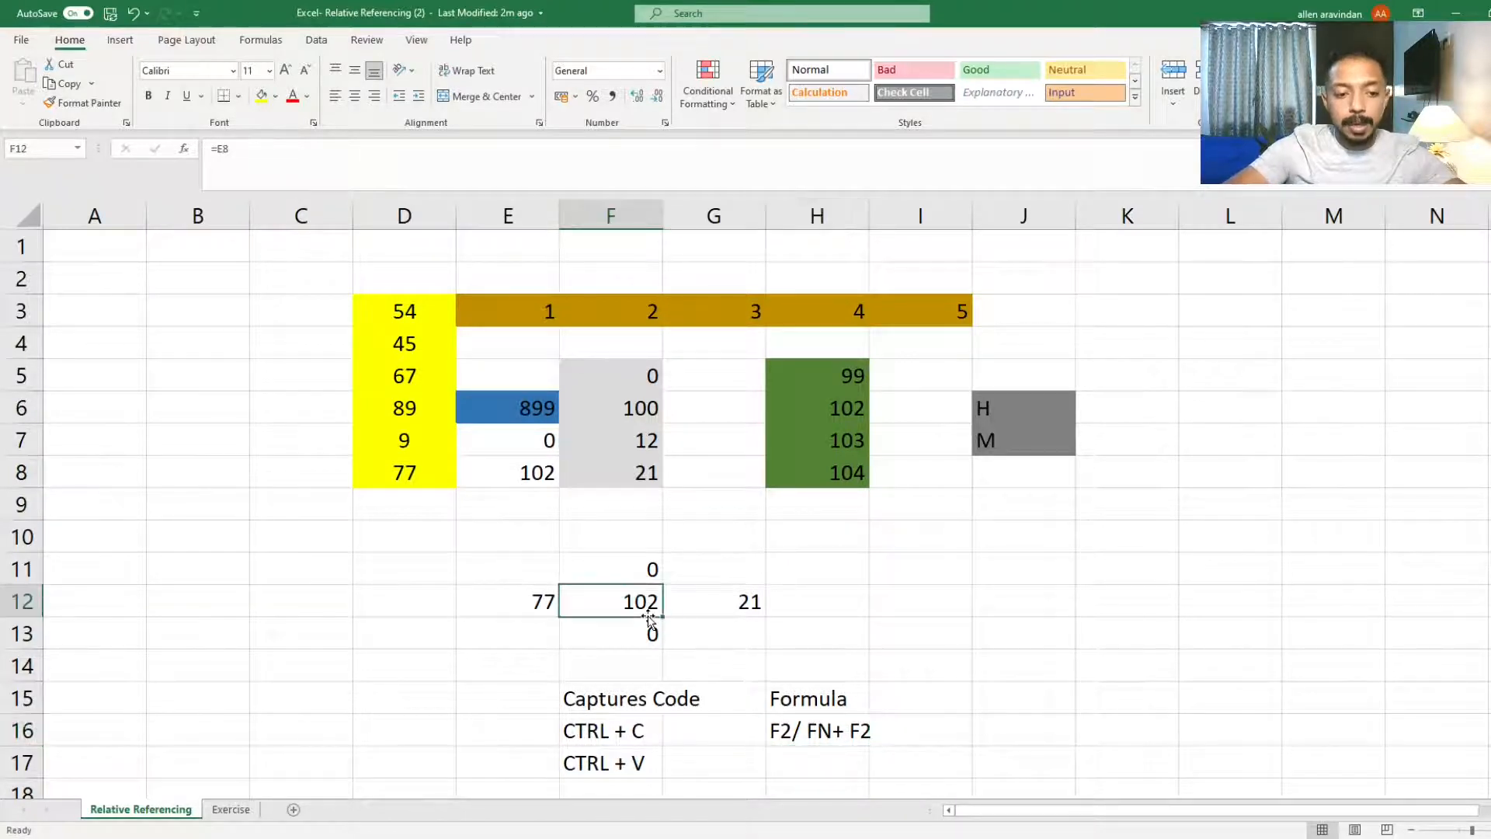
pyautogui.press('F2')
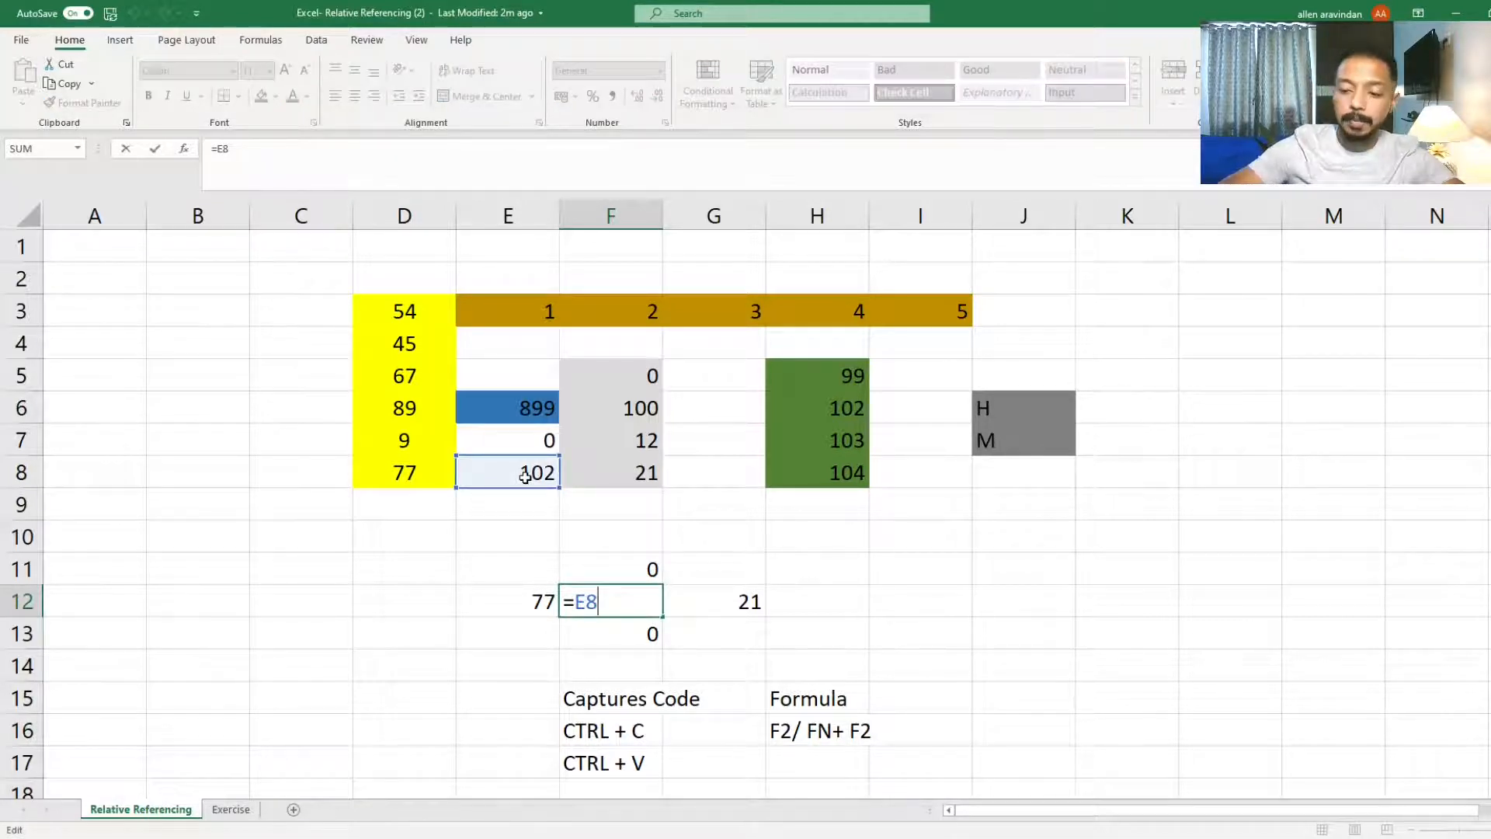
# Step: Exit edit mode and inspect the formulas in cells G12 and E12 to compare their references
pyautogui.press('Escape')
pyautogui.press('Right')
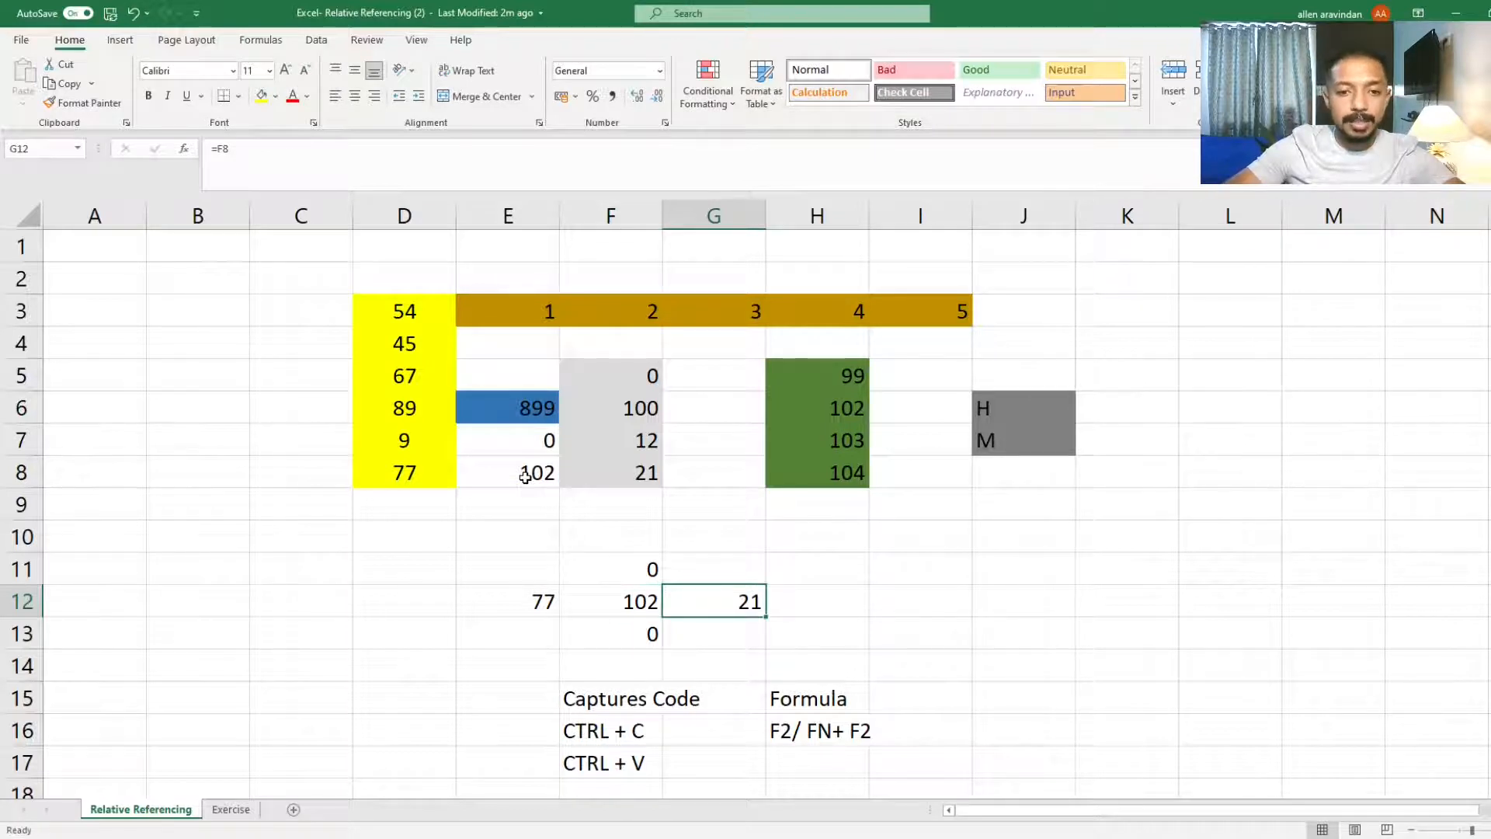
pyautogui.press('F2')
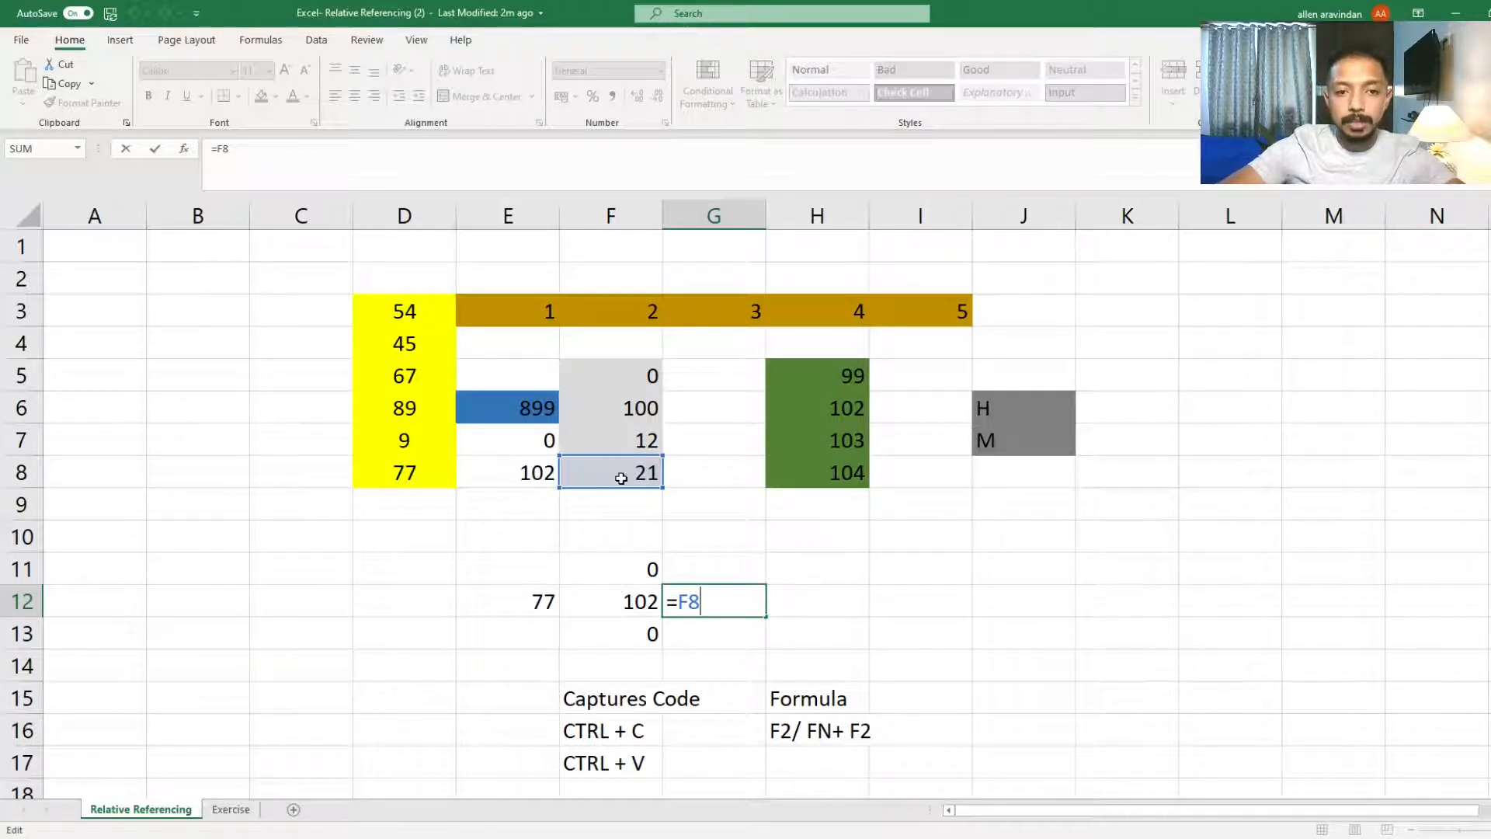
pyautogui.press('Return')
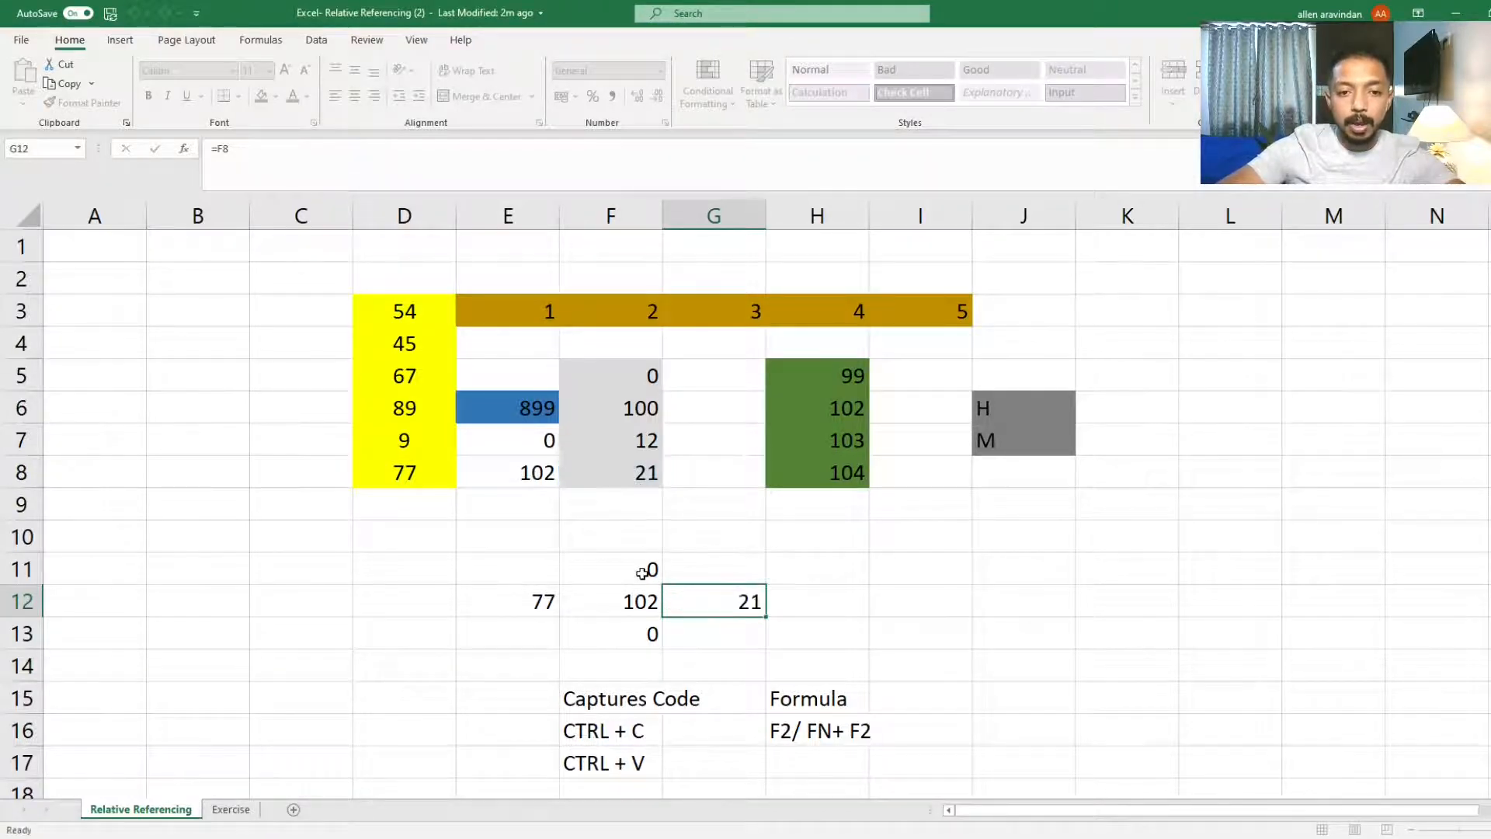
pyautogui.click(642, 593)
pyautogui.click(536, 595)
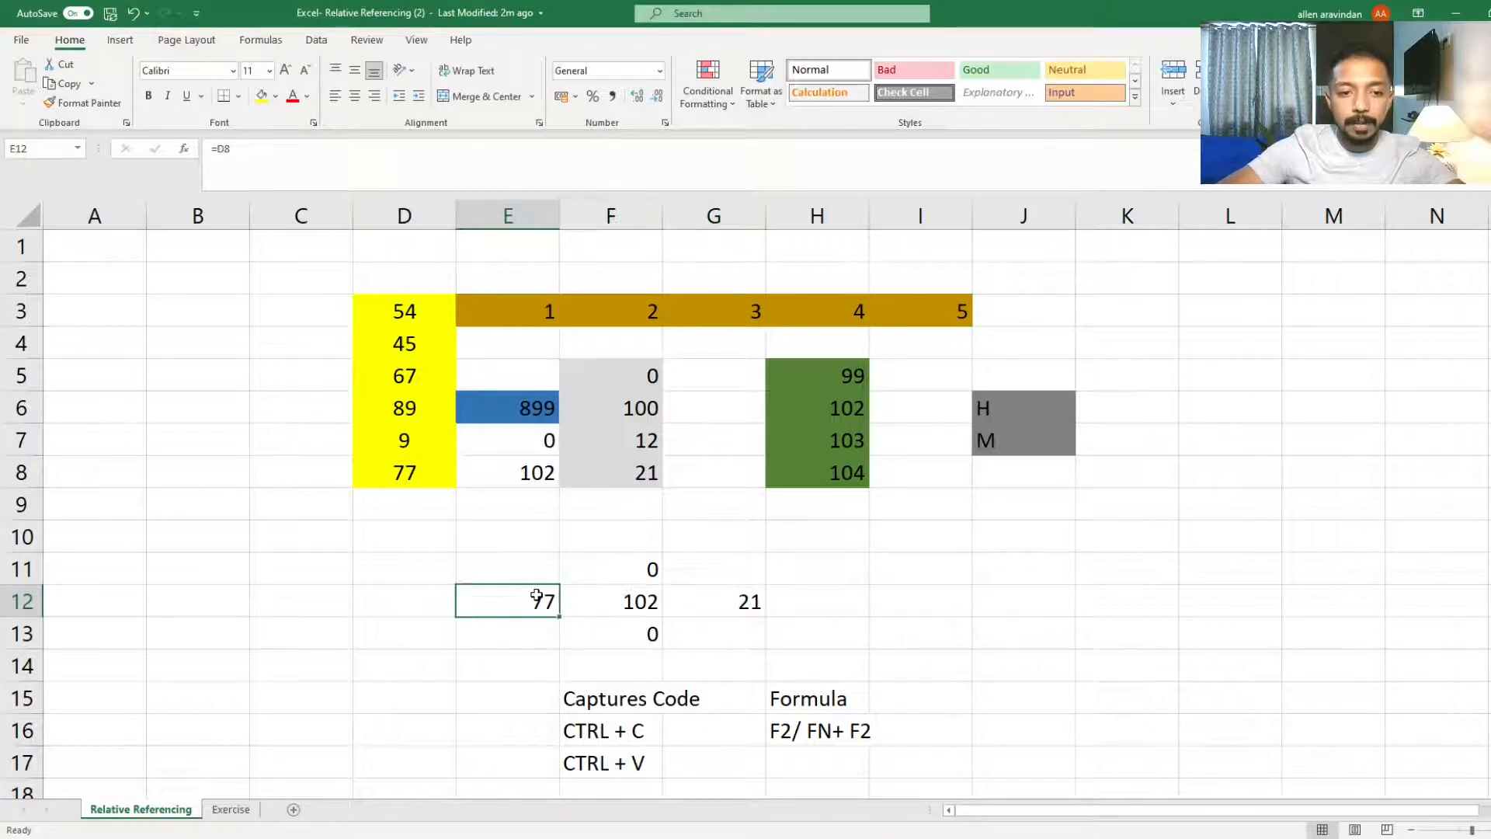
pyautogui.press('F2')
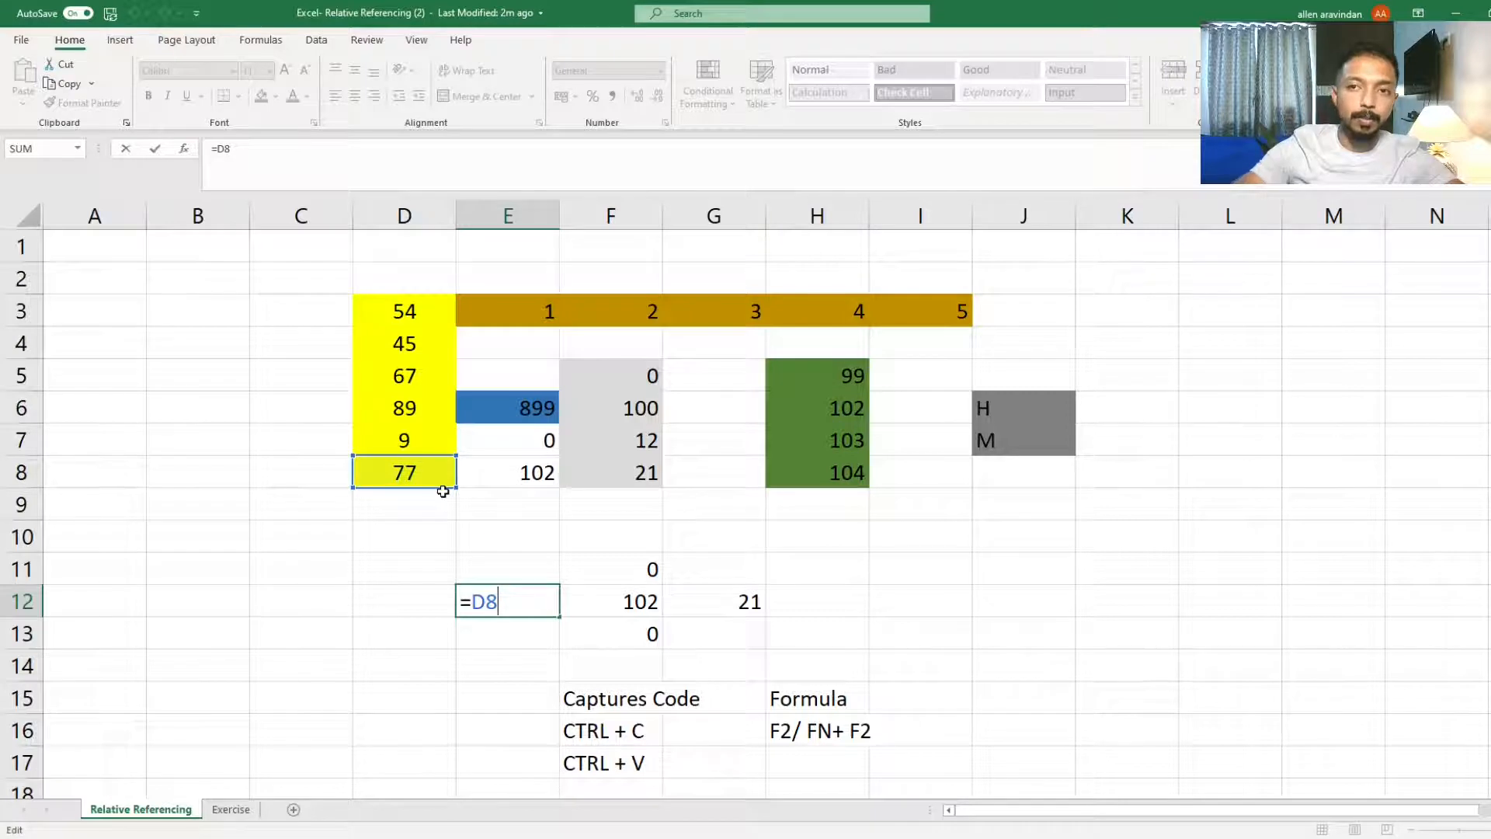
pyautogui.press('Escape')
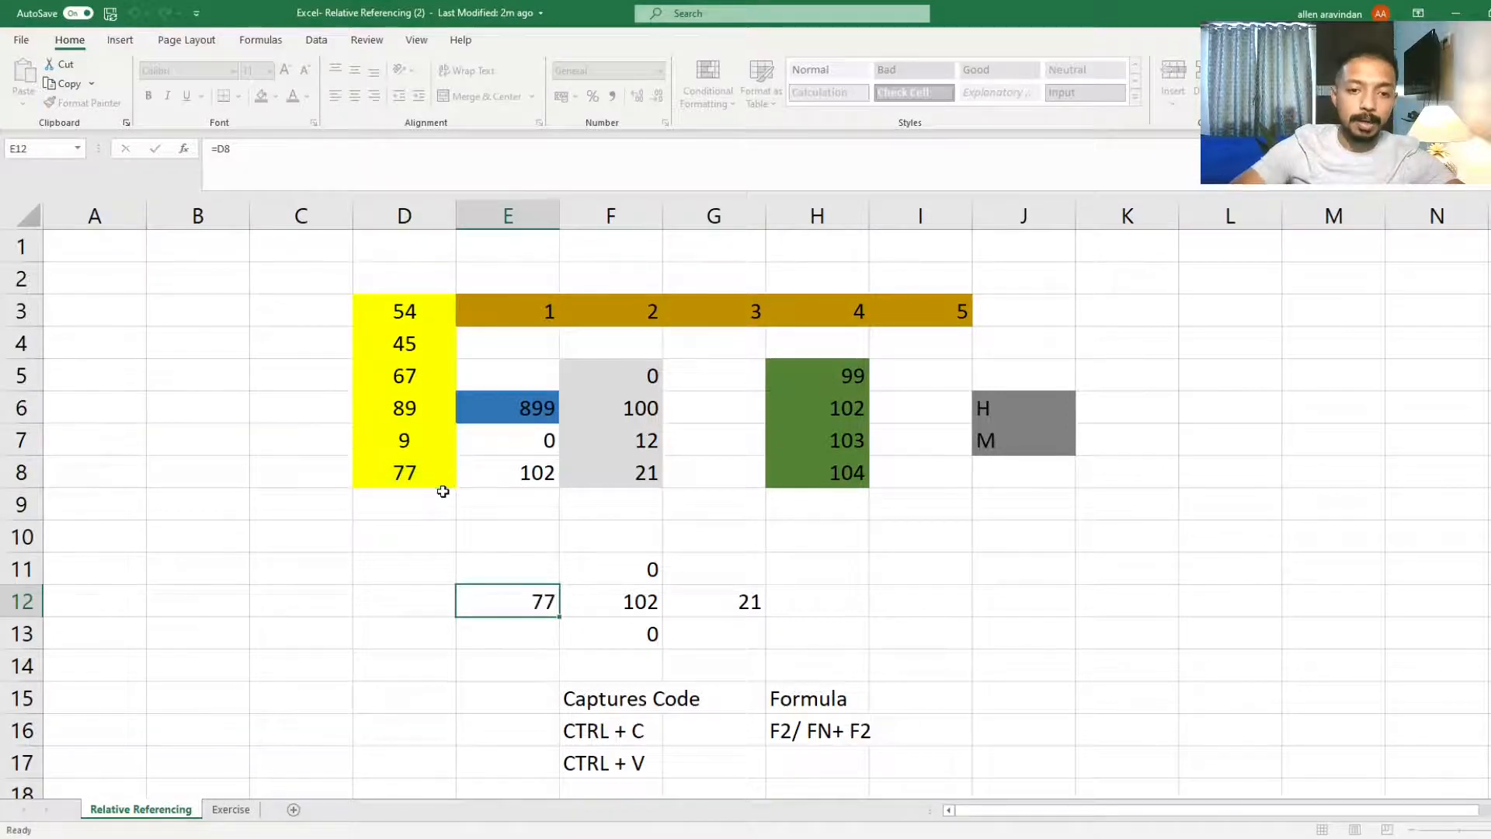
# Step: Inspect the copied formulas in cells F11, F12 and F13 in edit mode
pyautogui.press('Right')
pyautogui.press('Up')
pyautogui.press('F2')
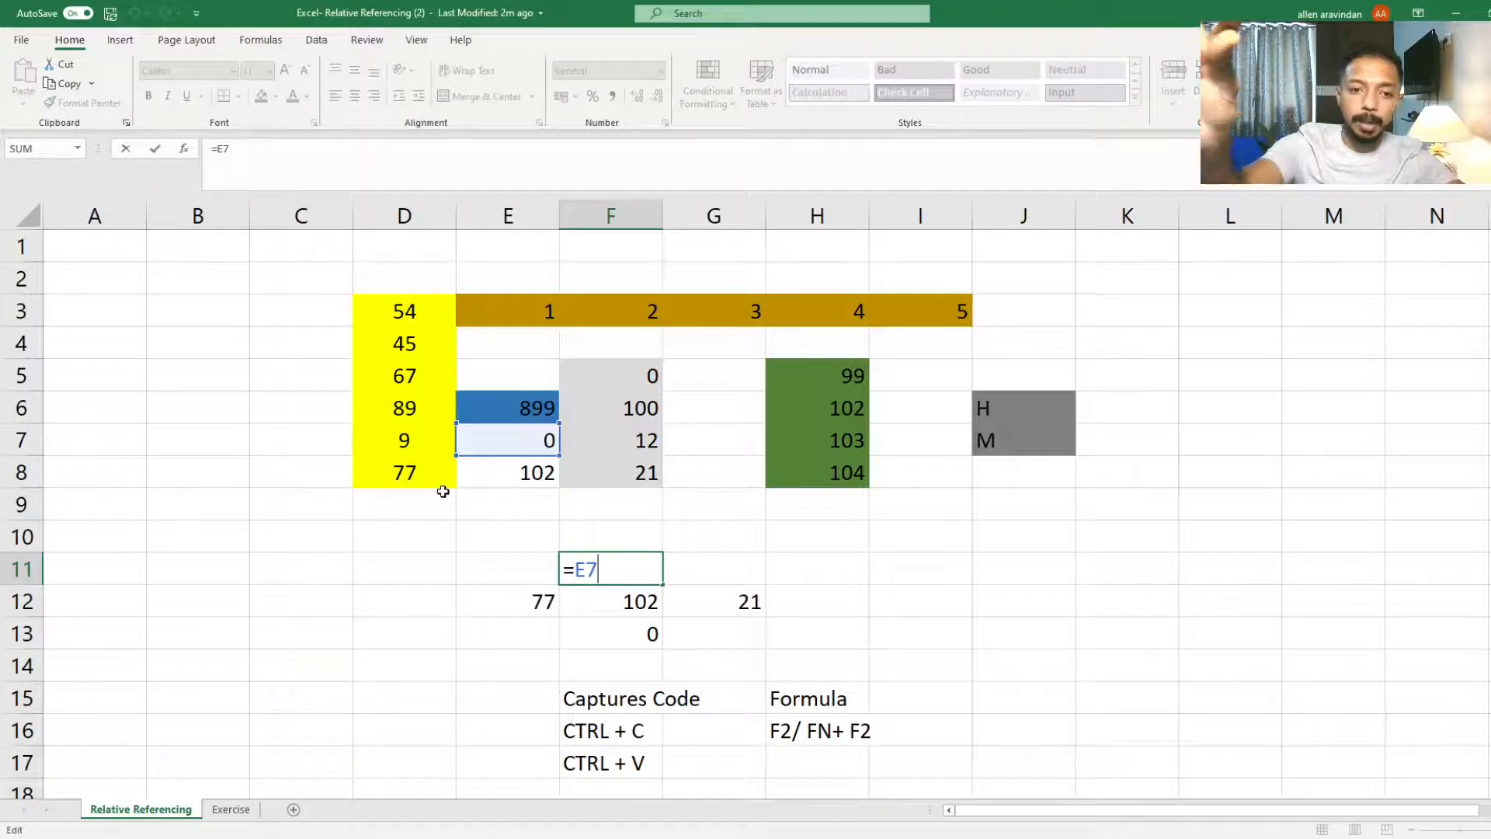
pyautogui.press('Escape')
pyautogui.press('Down')
pyautogui.press('Down')
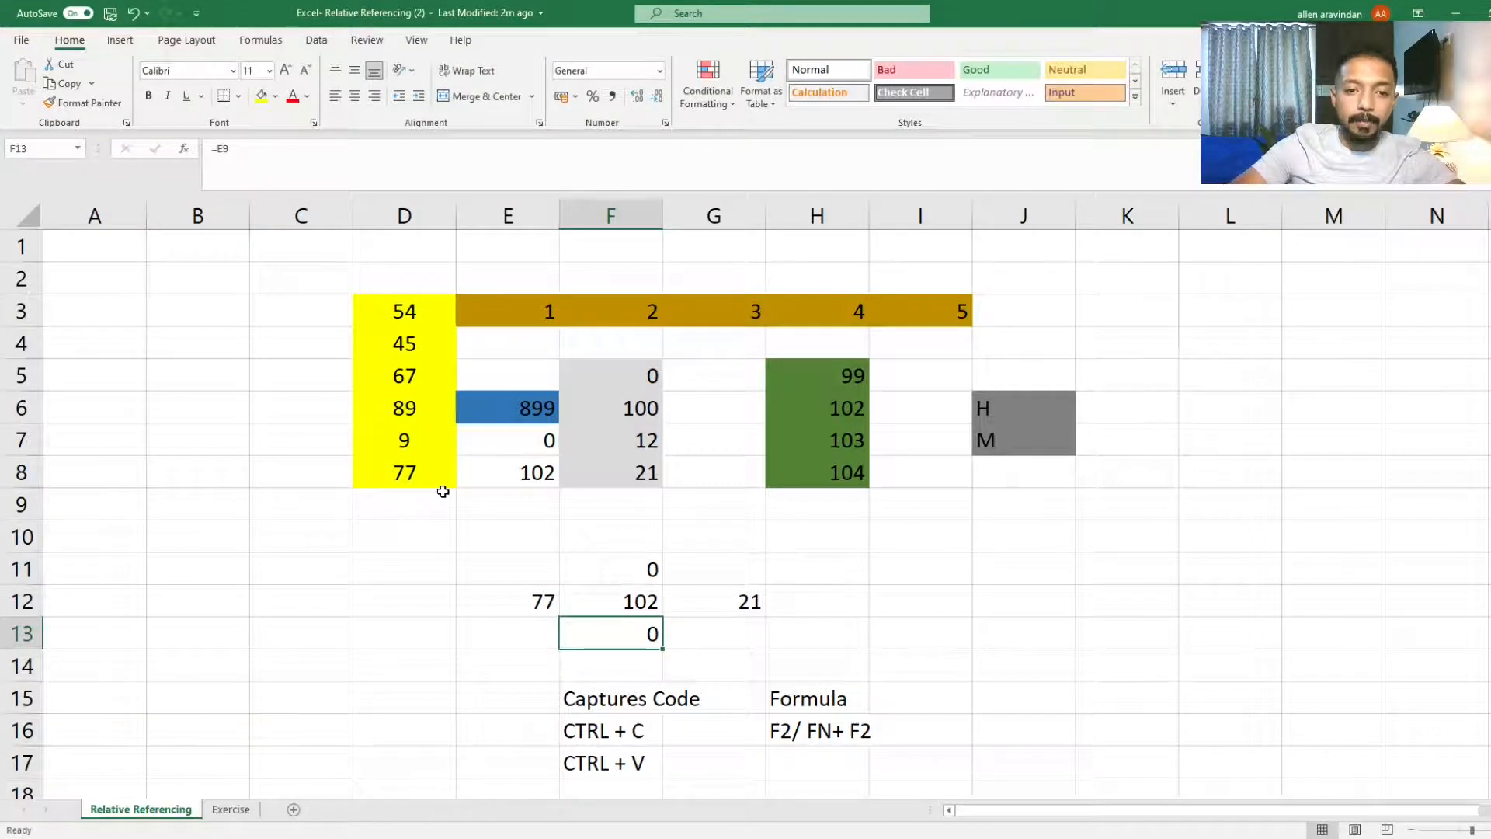
pyautogui.press('Up')
pyautogui.press('F2')
pyautogui.press('Escape')
pyautogui.press('Down')
pyautogui.press('F2')
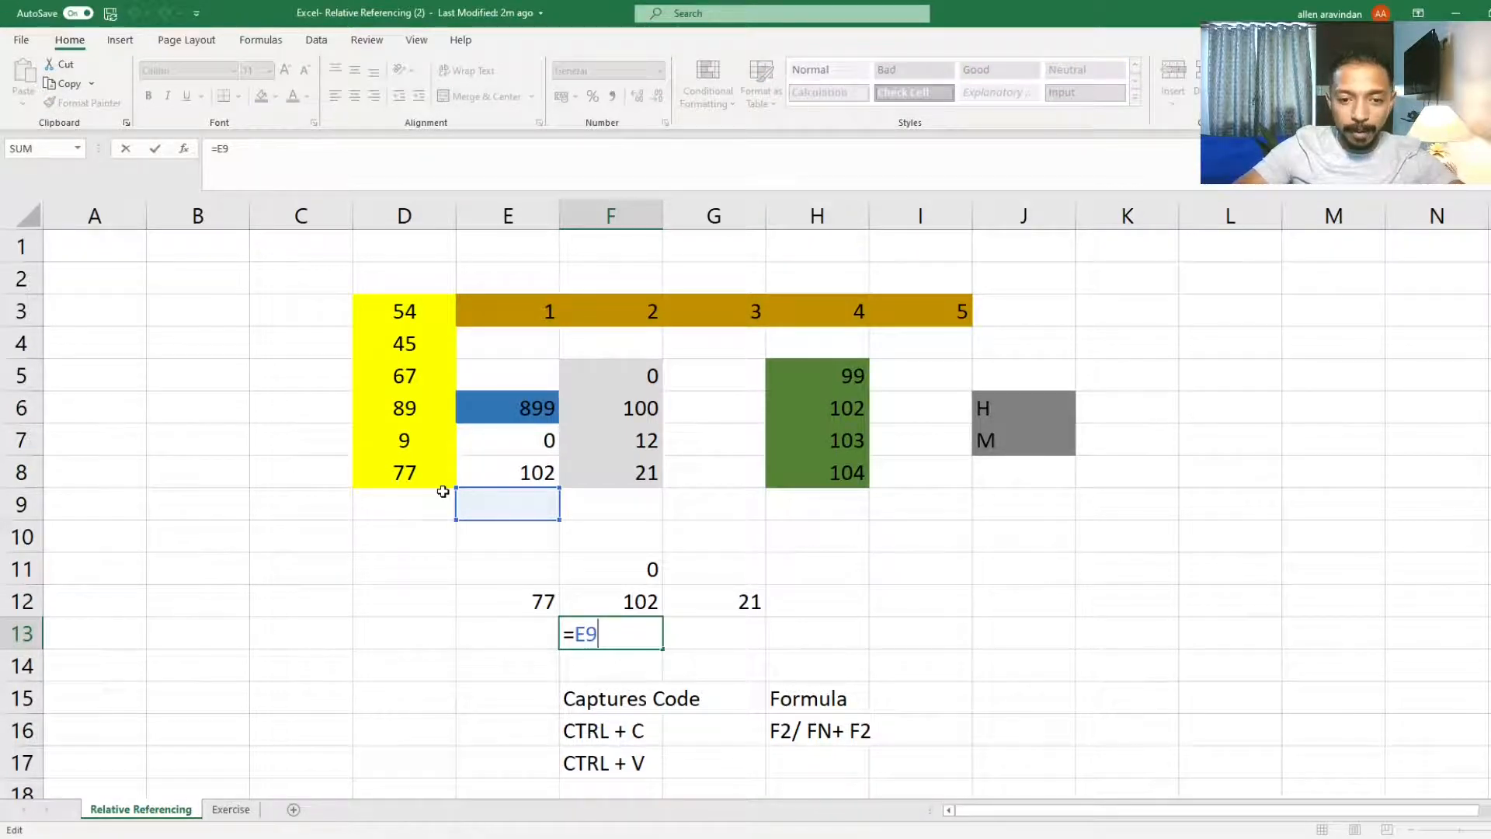
# Step: Reopen the formula in F12 in edit mode several times to show its E8 reference
pyautogui.hotkey('ctrl', 'Return')
pyautogui.press('Up')
pyautogui.press('F2')
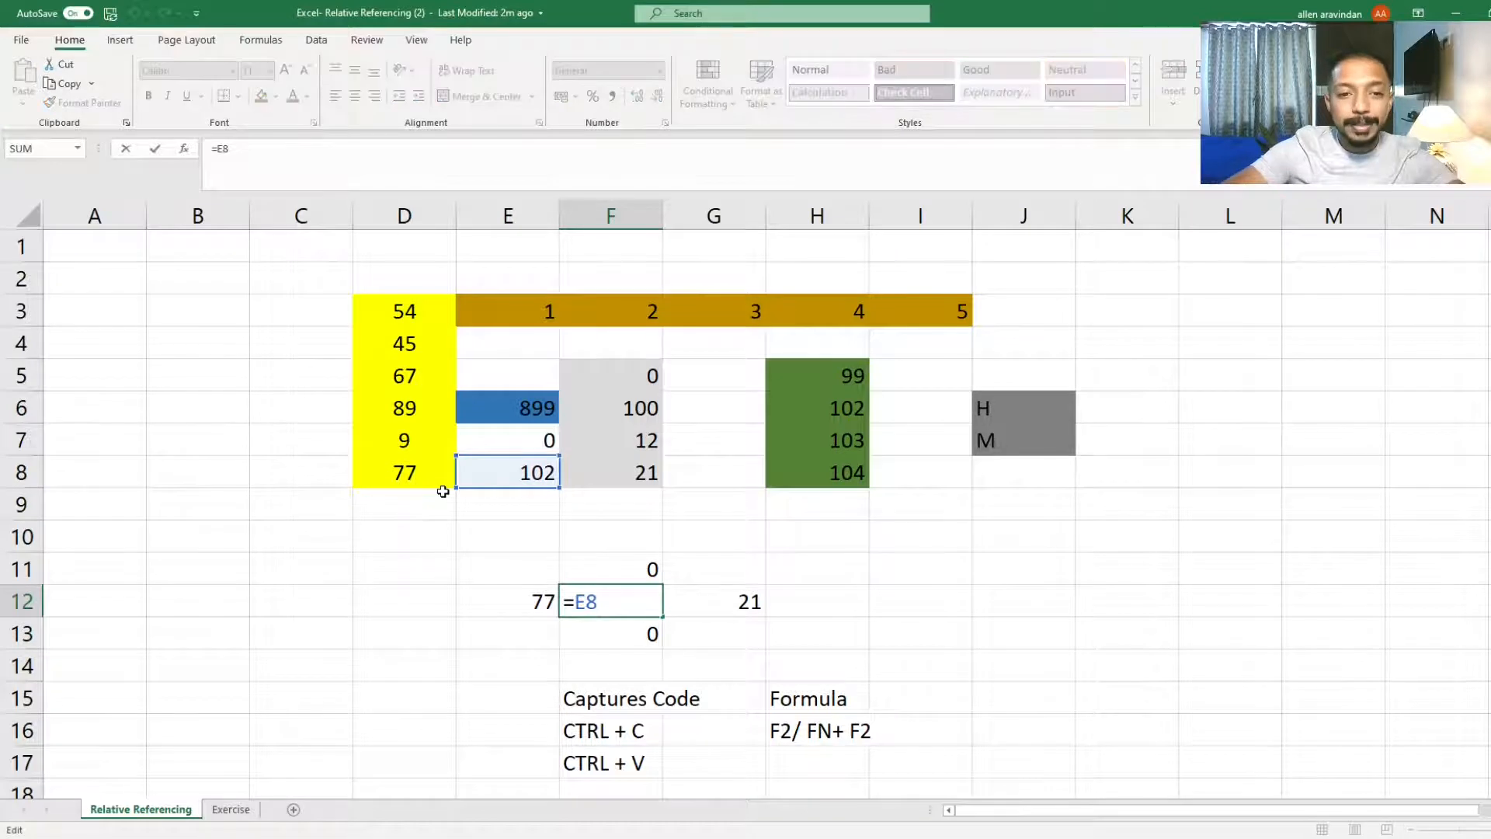
pyautogui.hotkey('ctrl', 'Return')
pyautogui.press('F2')
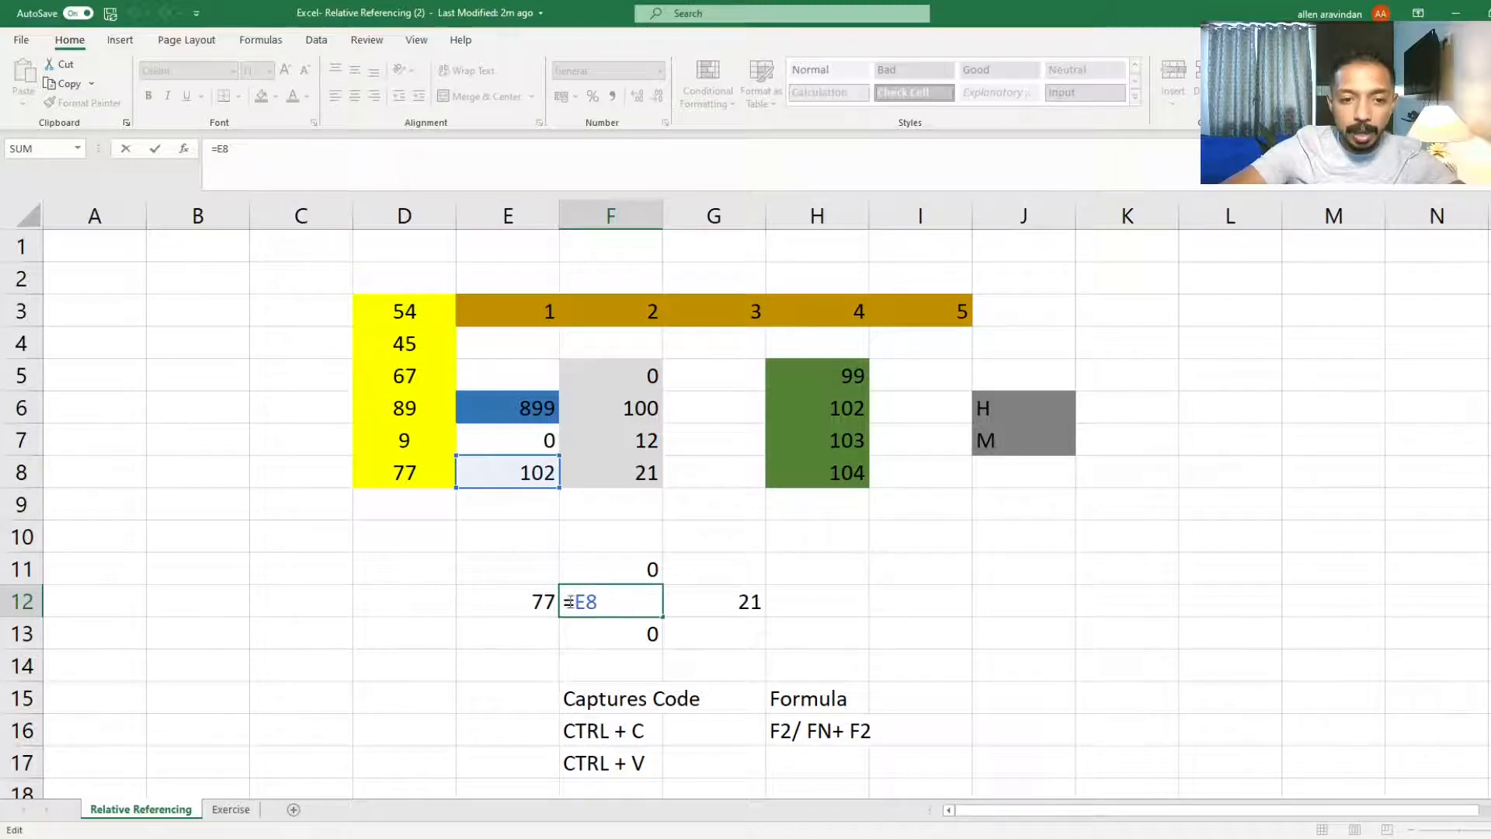
pyautogui.hotkey('ctrl', 'Return')
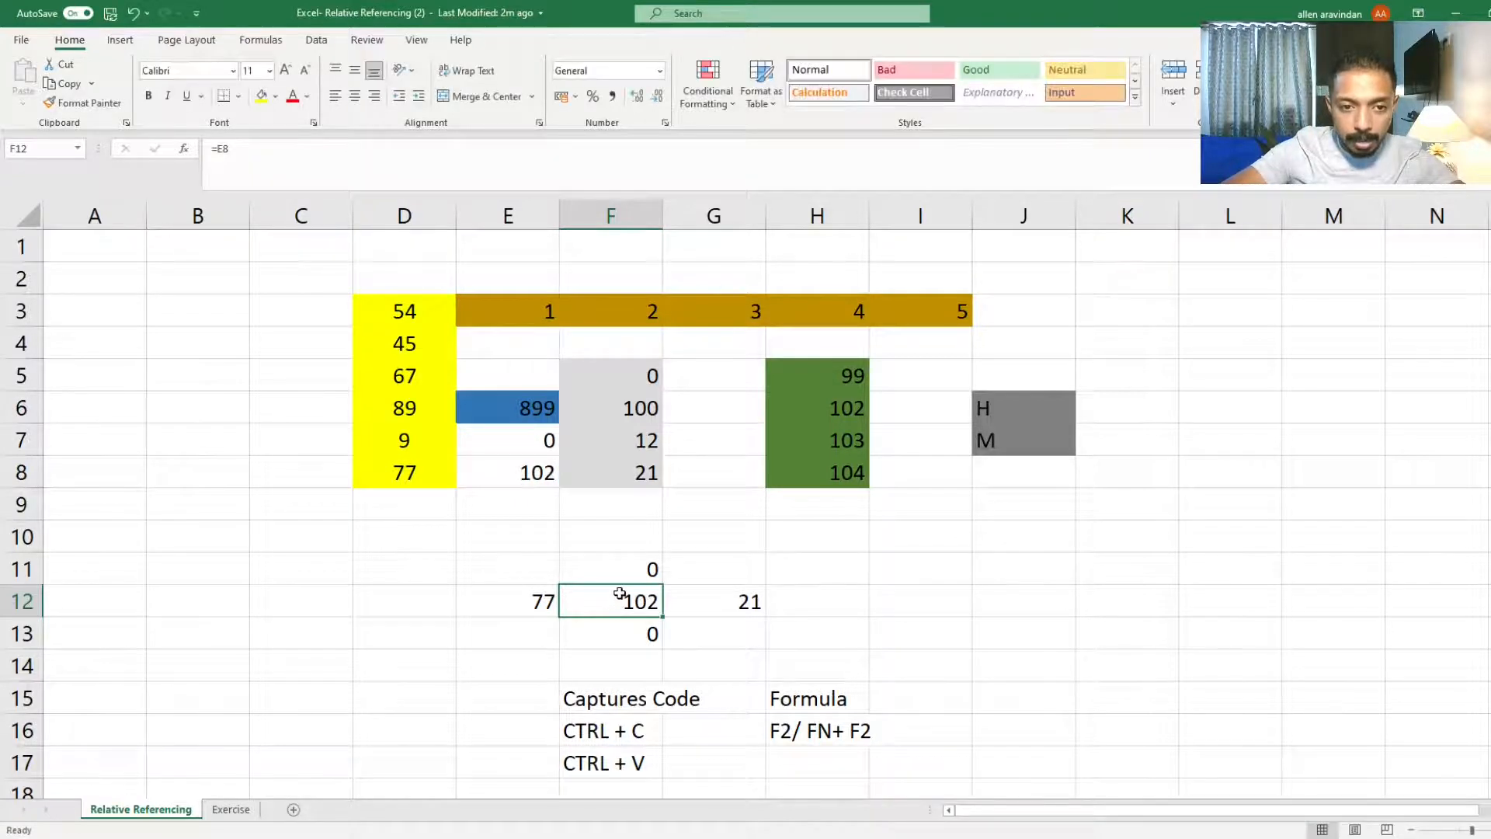
pyautogui.press('F2')
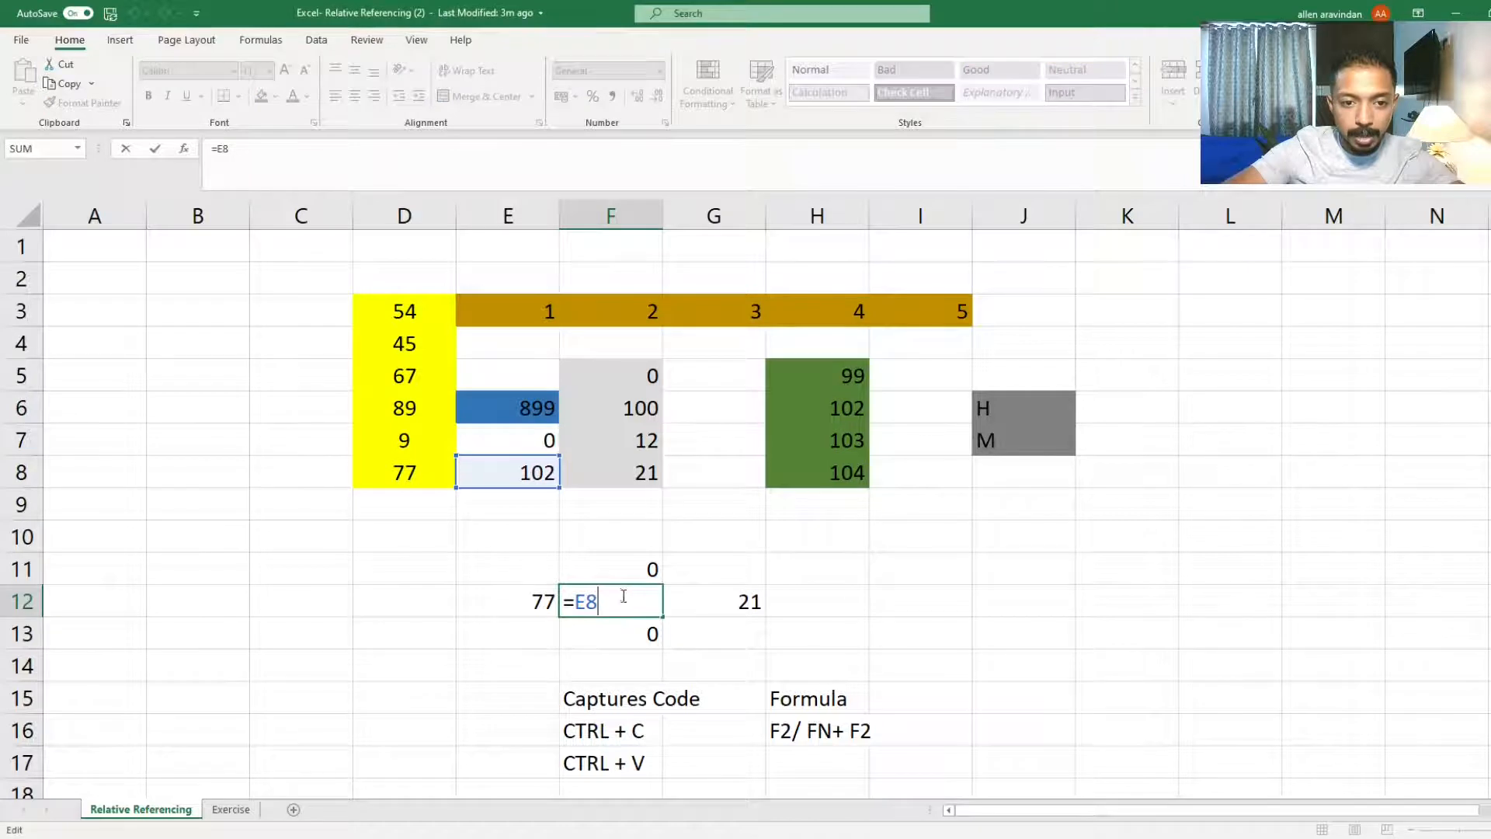
pyautogui.press('Escape')
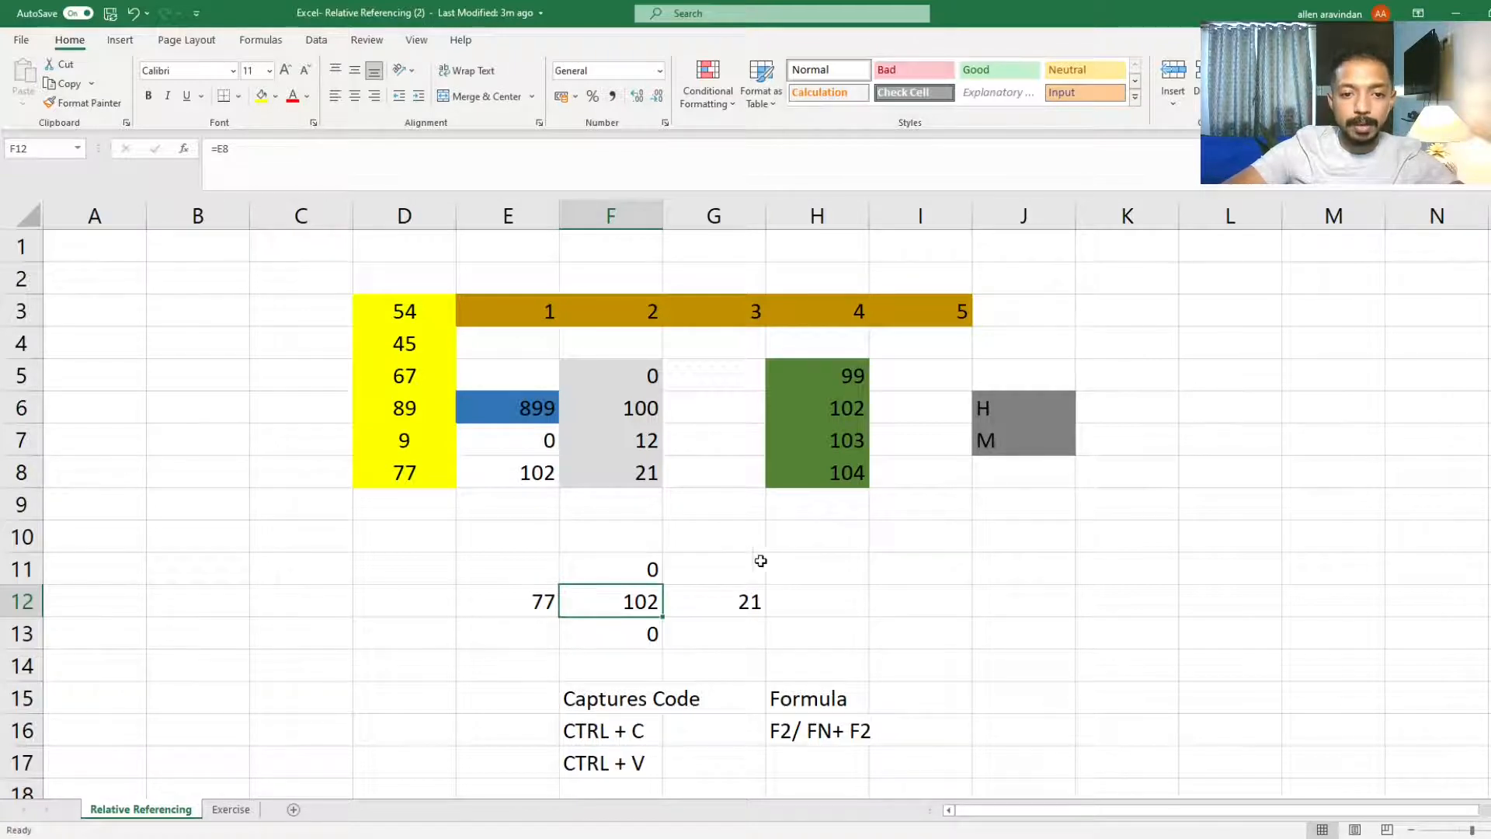
# Step: Step through the cells from F12 up to F8 and across to E8 to trace the reference offset
pyautogui.click(635, 570)
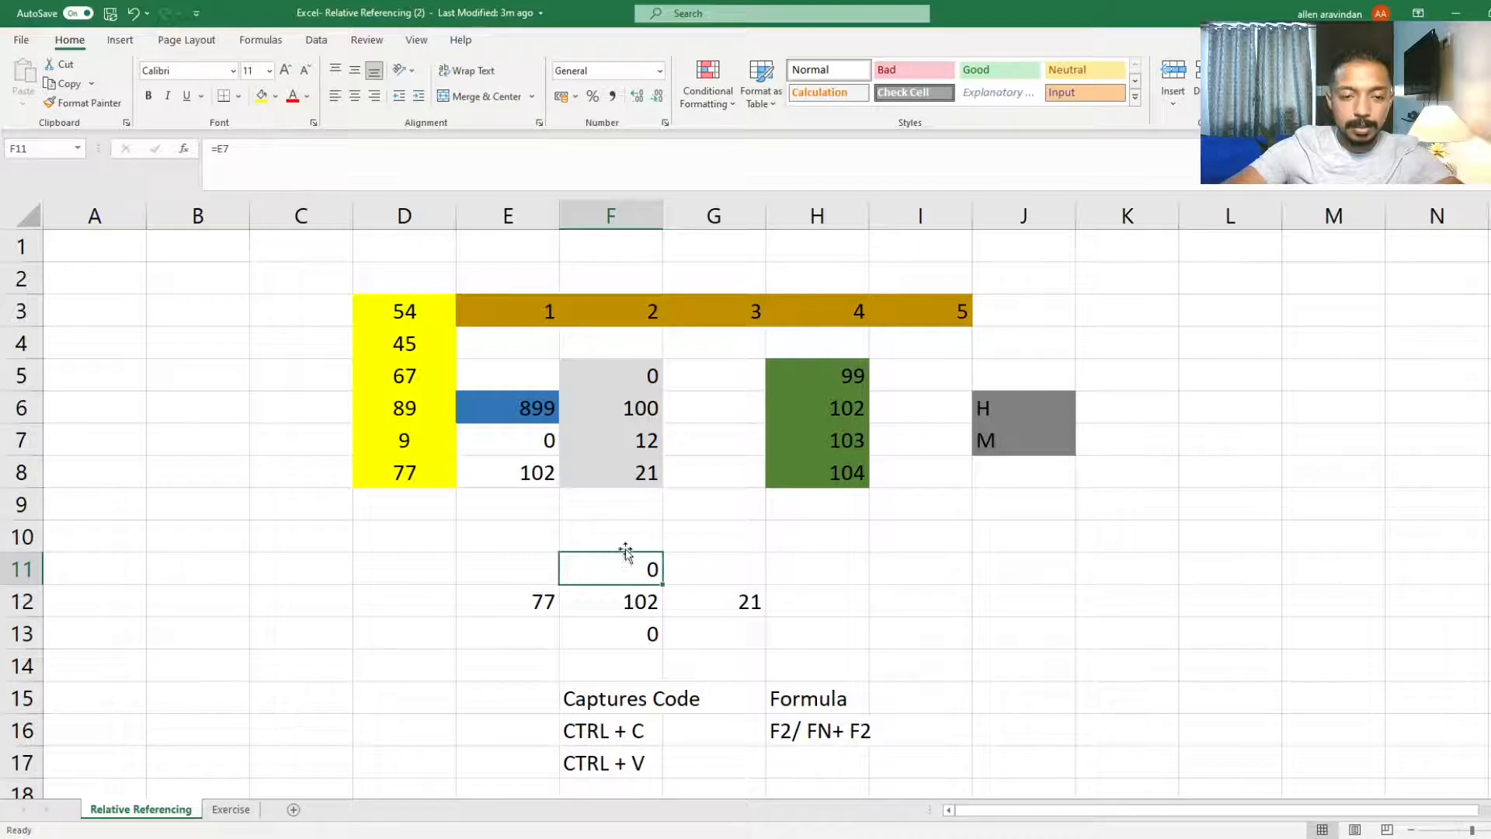
pyautogui.click(640, 600)
pyautogui.click(551, 476)
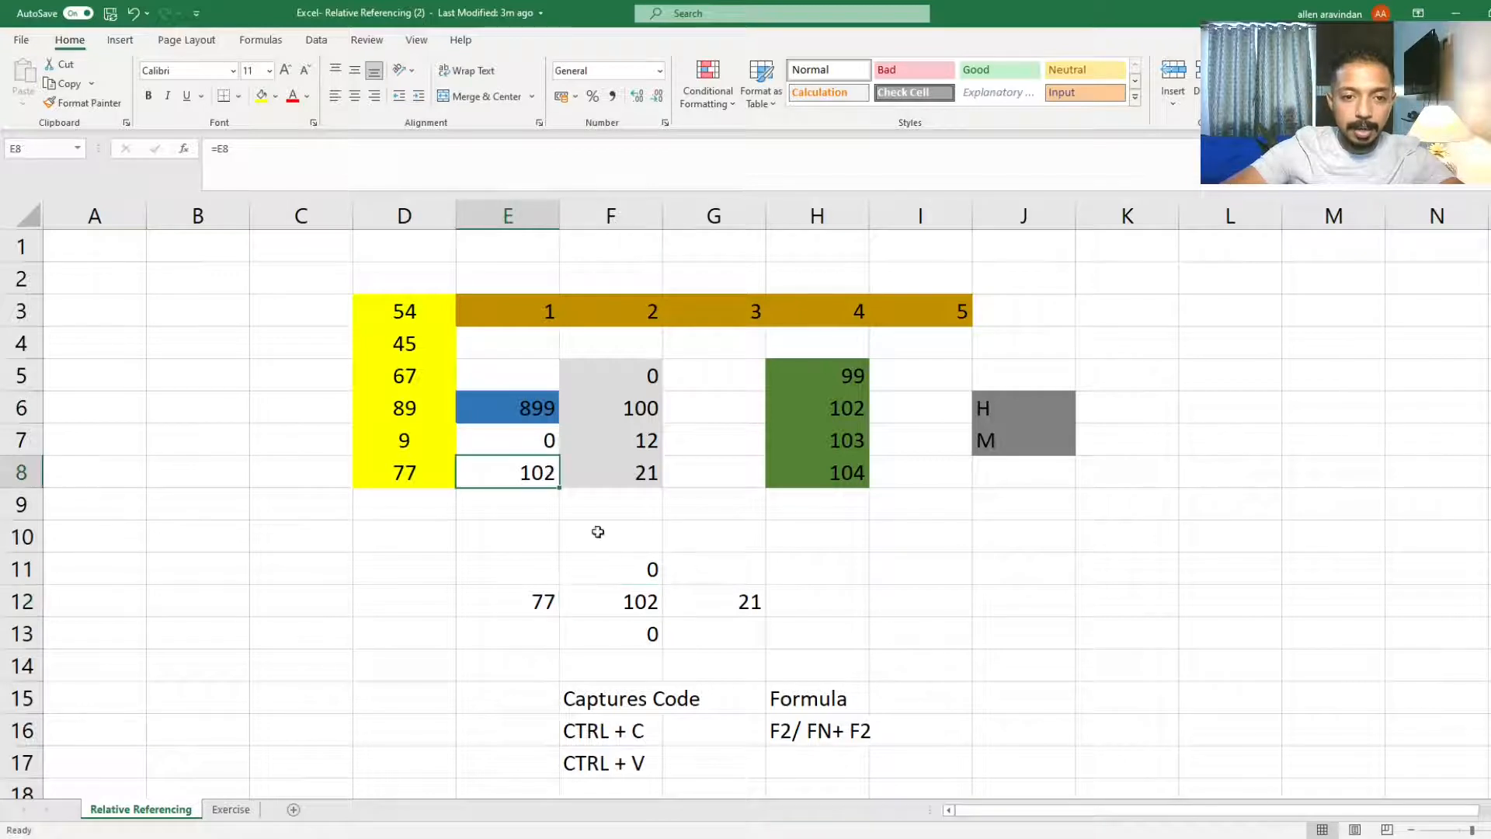
pyautogui.click(634, 579)
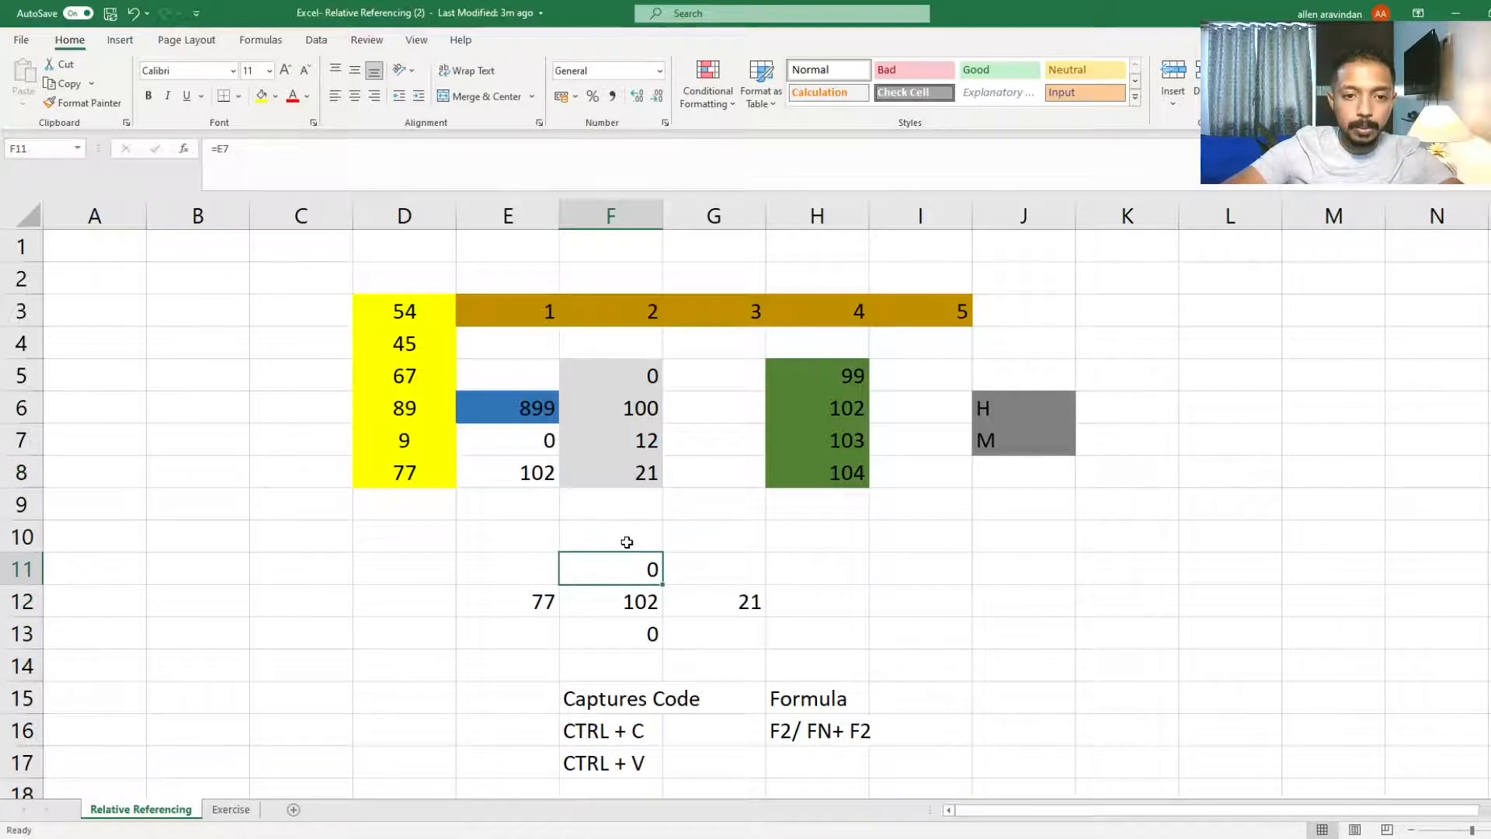
pyautogui.click(626, 542)
pyautogui.click(622, 505)
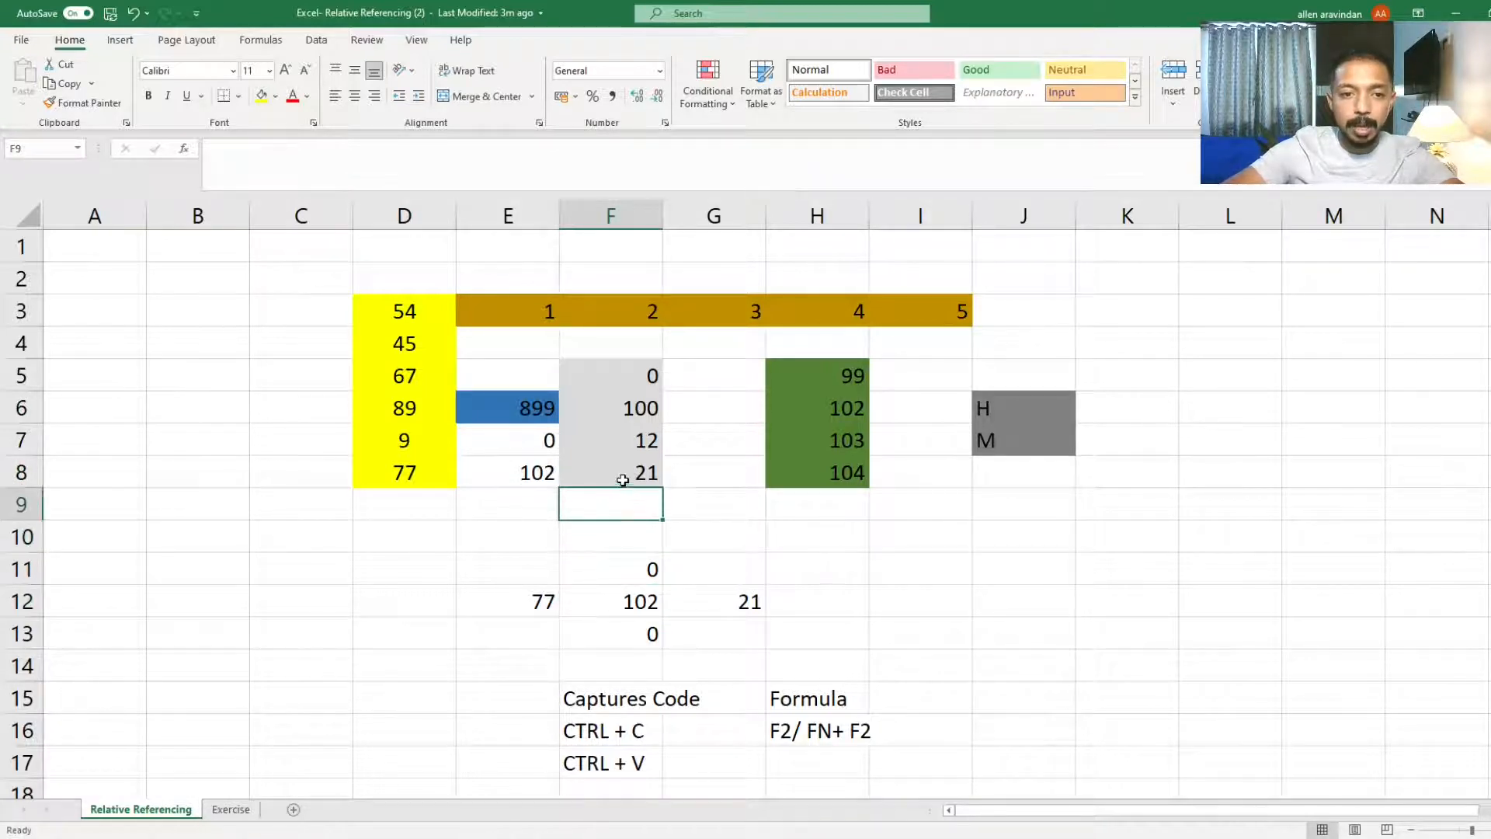
pyautogui.click(623, 480)
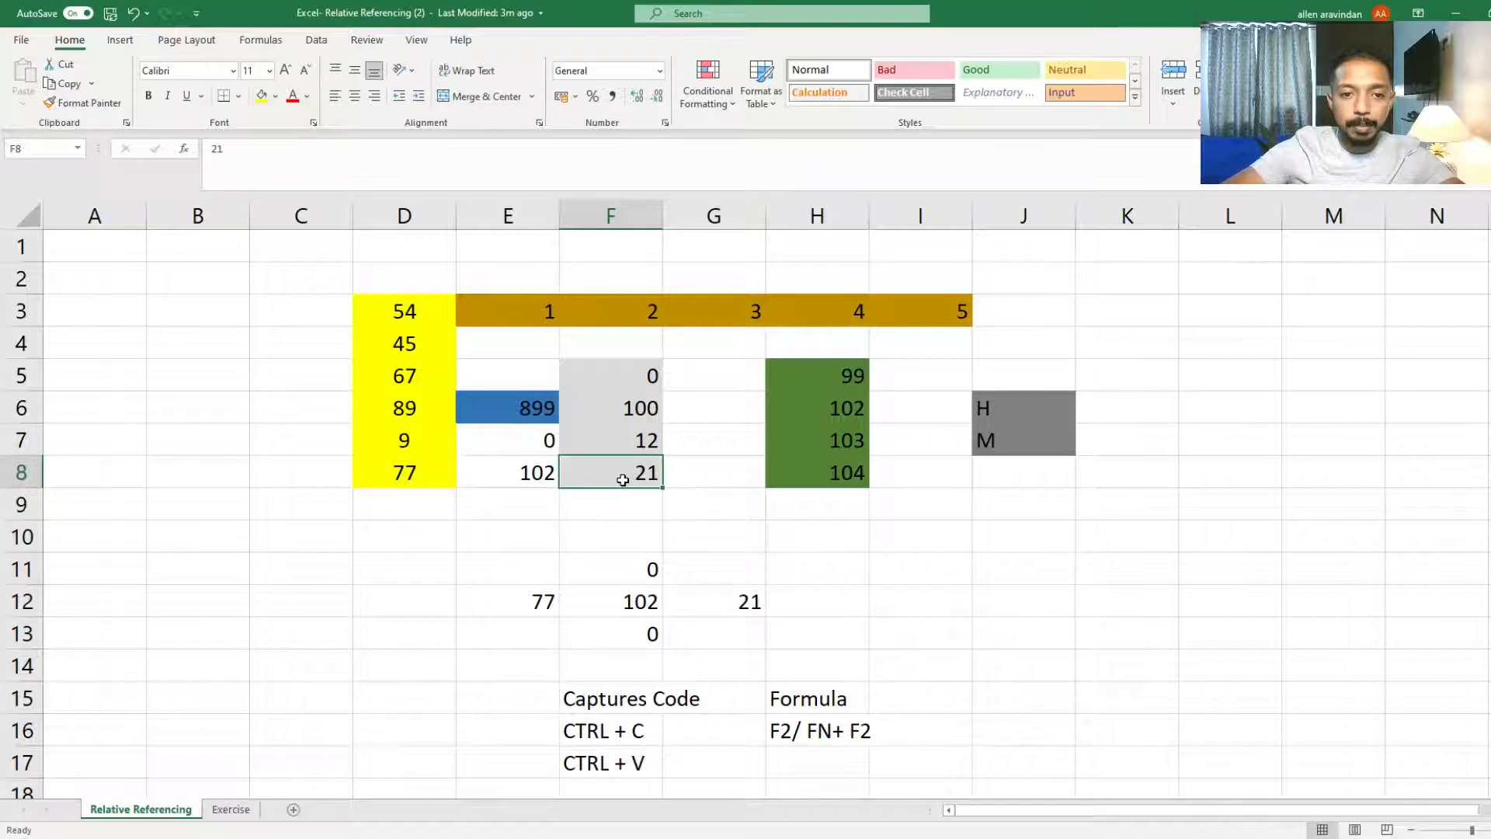
pyautogui.click(550, 473)
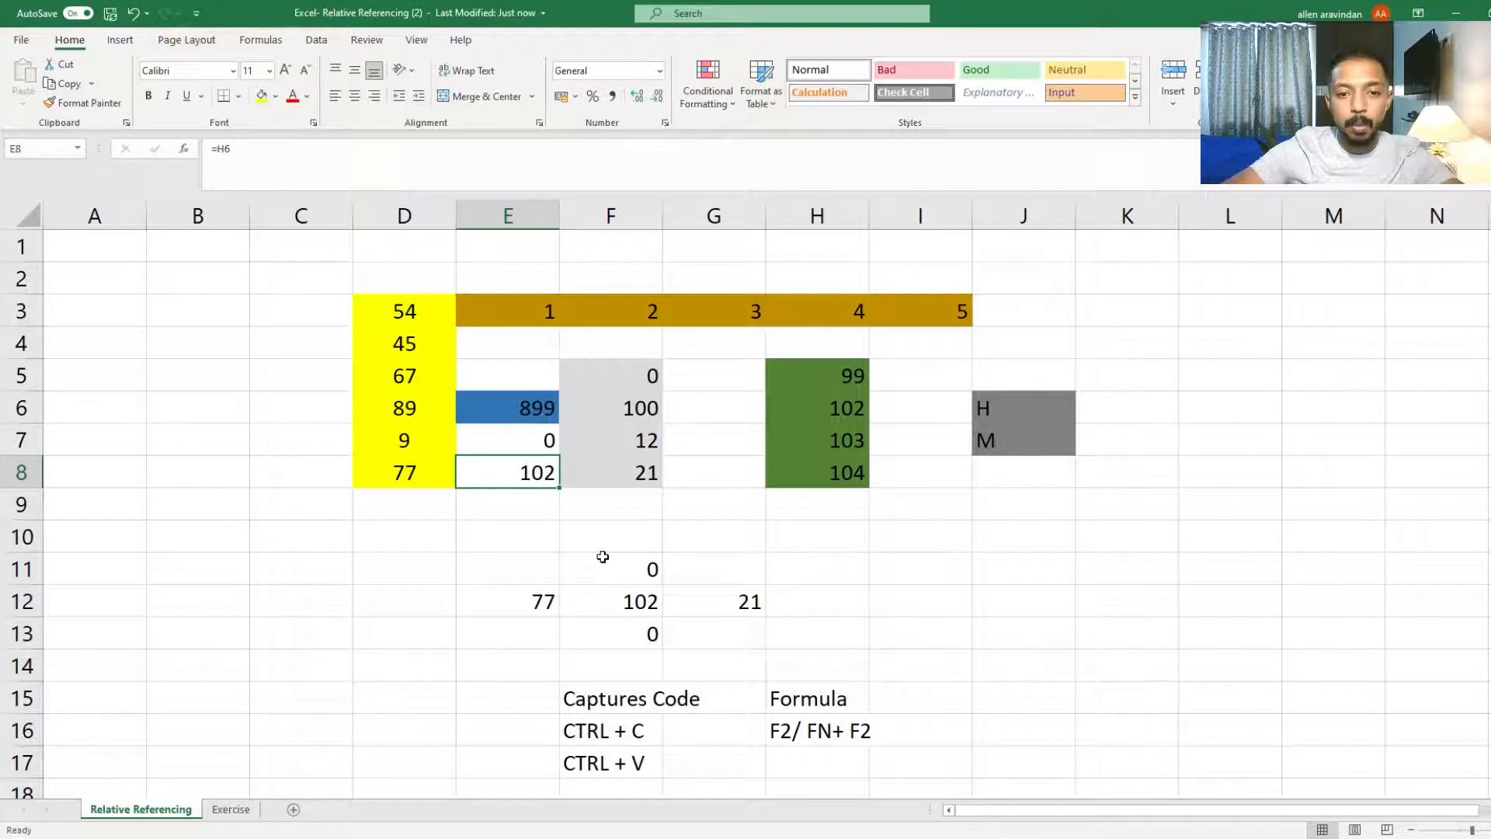
# Step: Enter the label Code in cell D15
pyautogui.click(594, 665)
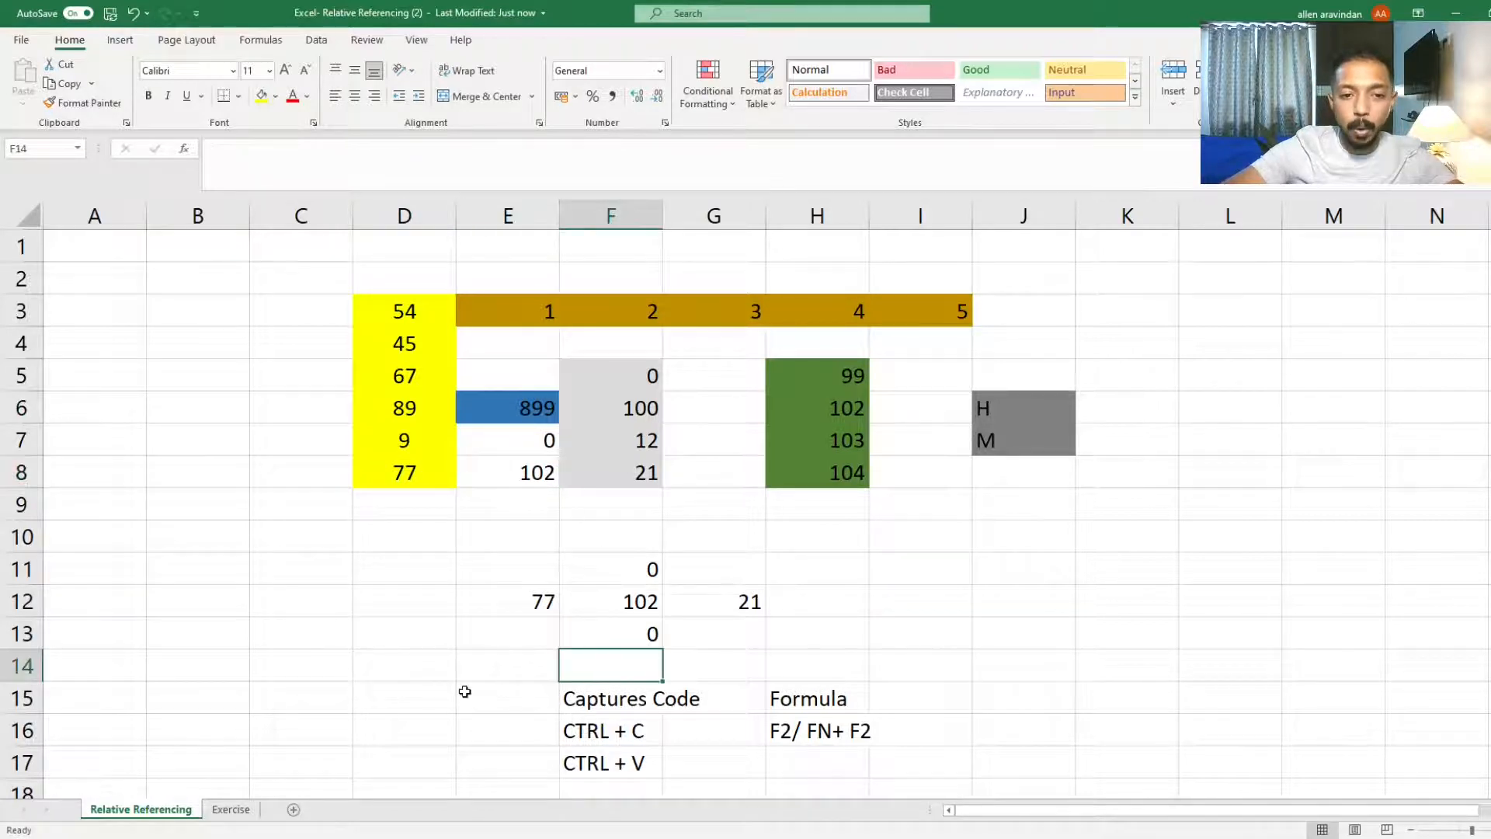
pyautogui.click(402, 692)
pyautogui.write('cODE')
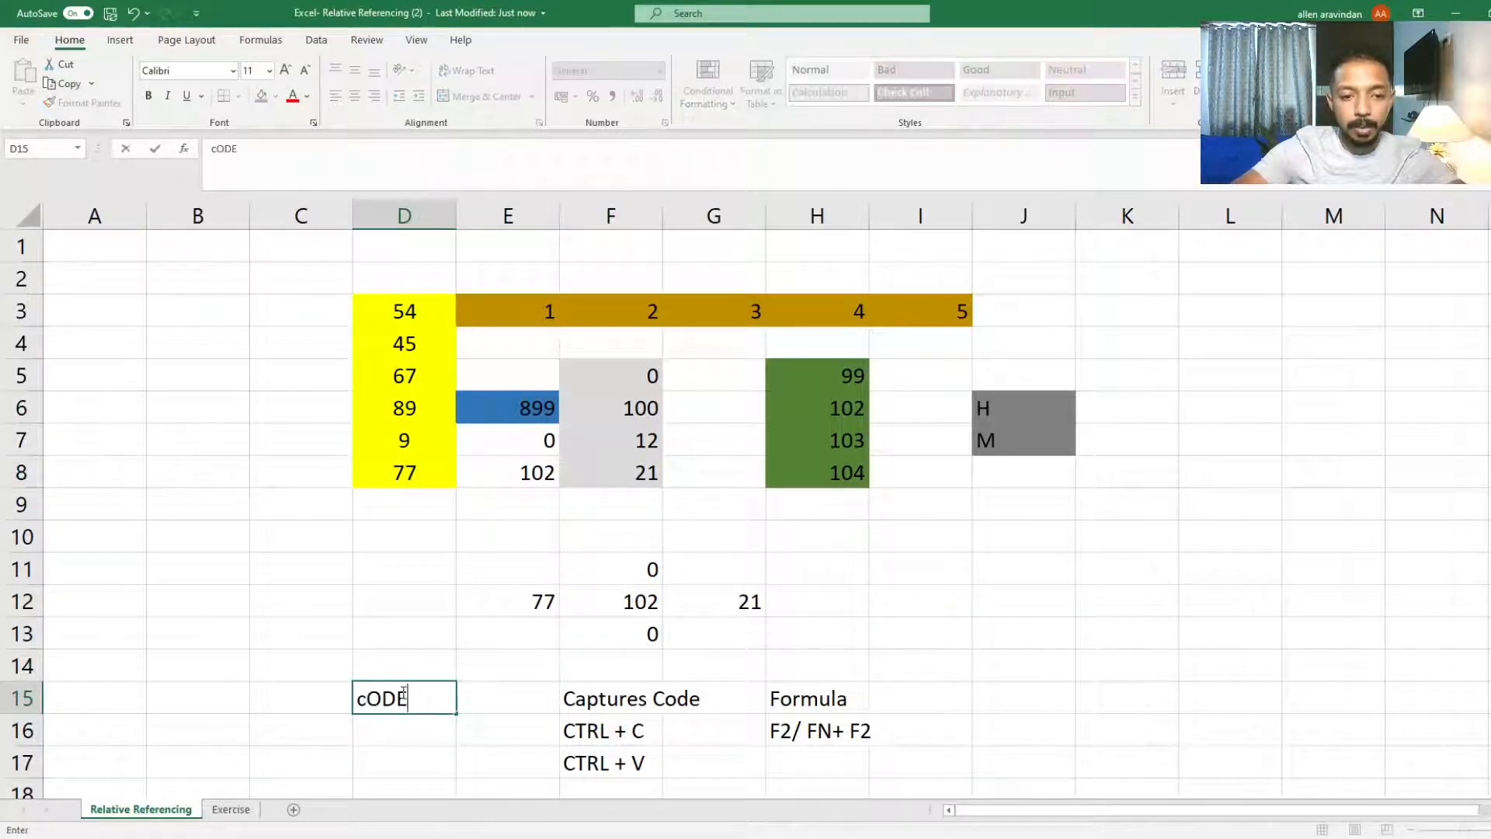
pyautogui.press('Return')
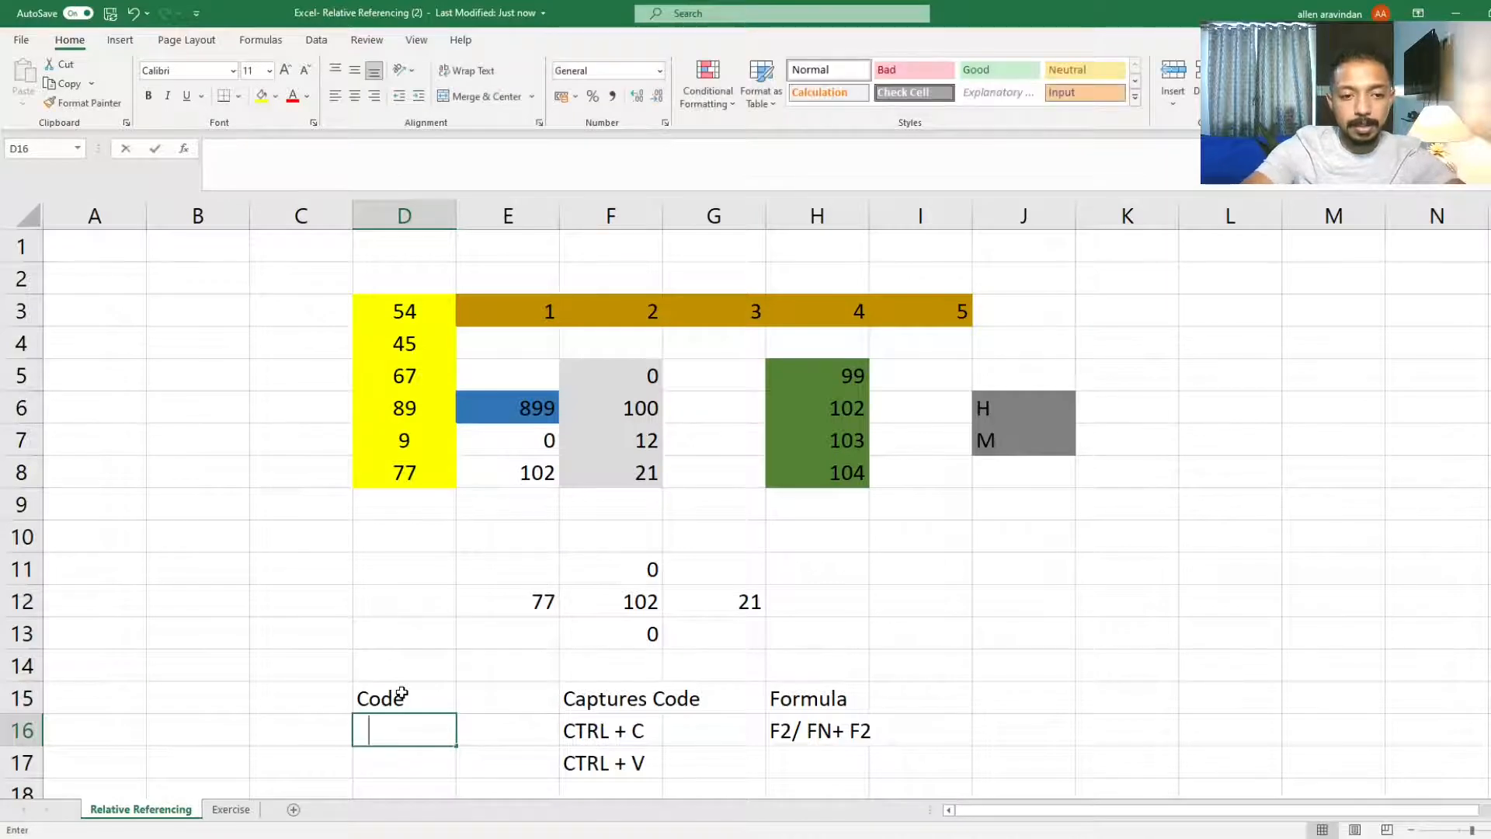
# Step: Enter 4 Step Up 1 Step Left in cell D16 beneath the Code label
pyautogui.write('4 sT')
pyautogui.press('BackSpace')
pyautogui.press('BackSpace')
pyautogui.write('S')
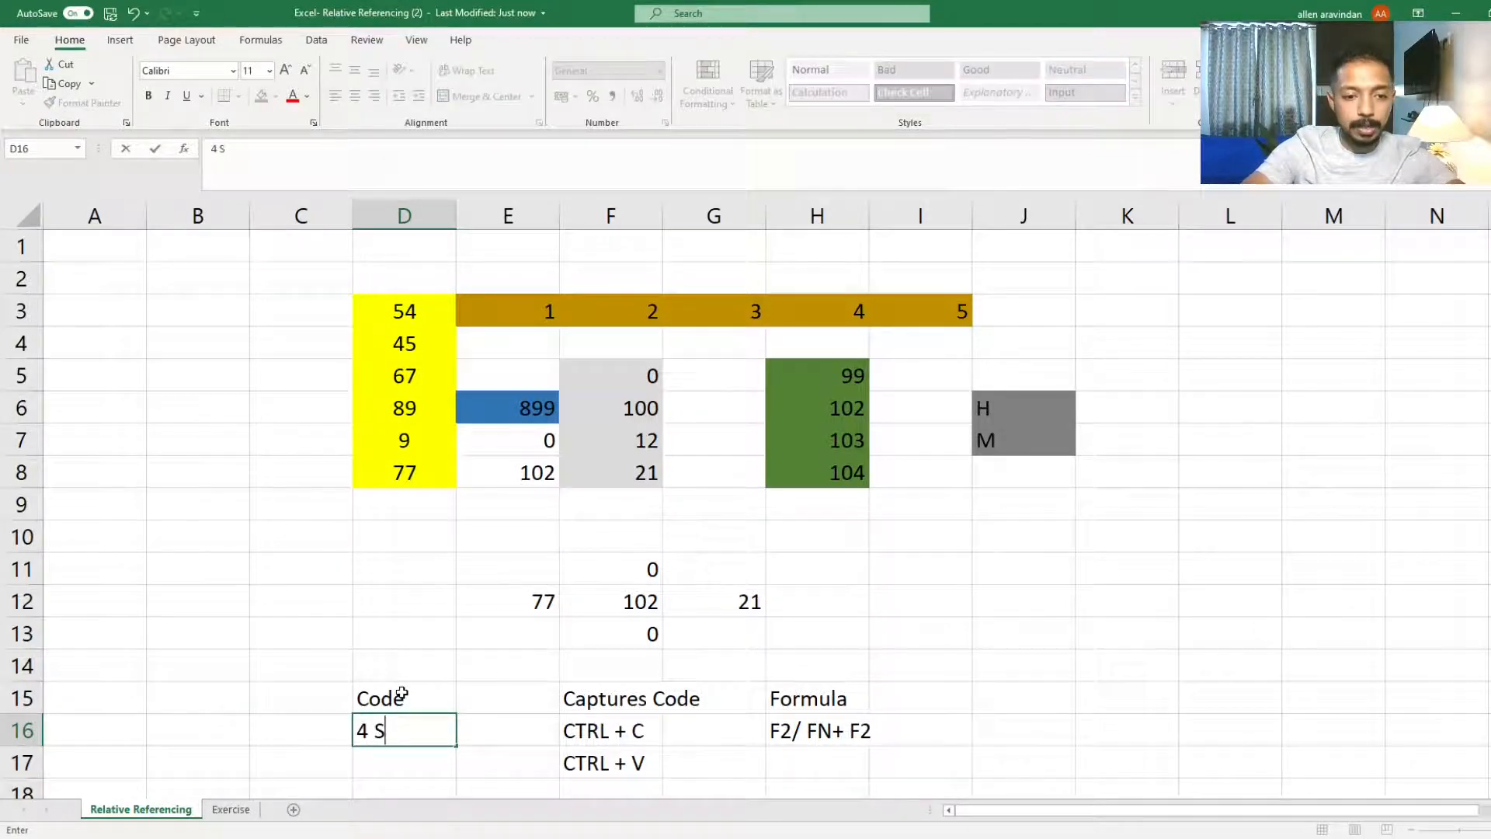
pyautogui.write('tep')
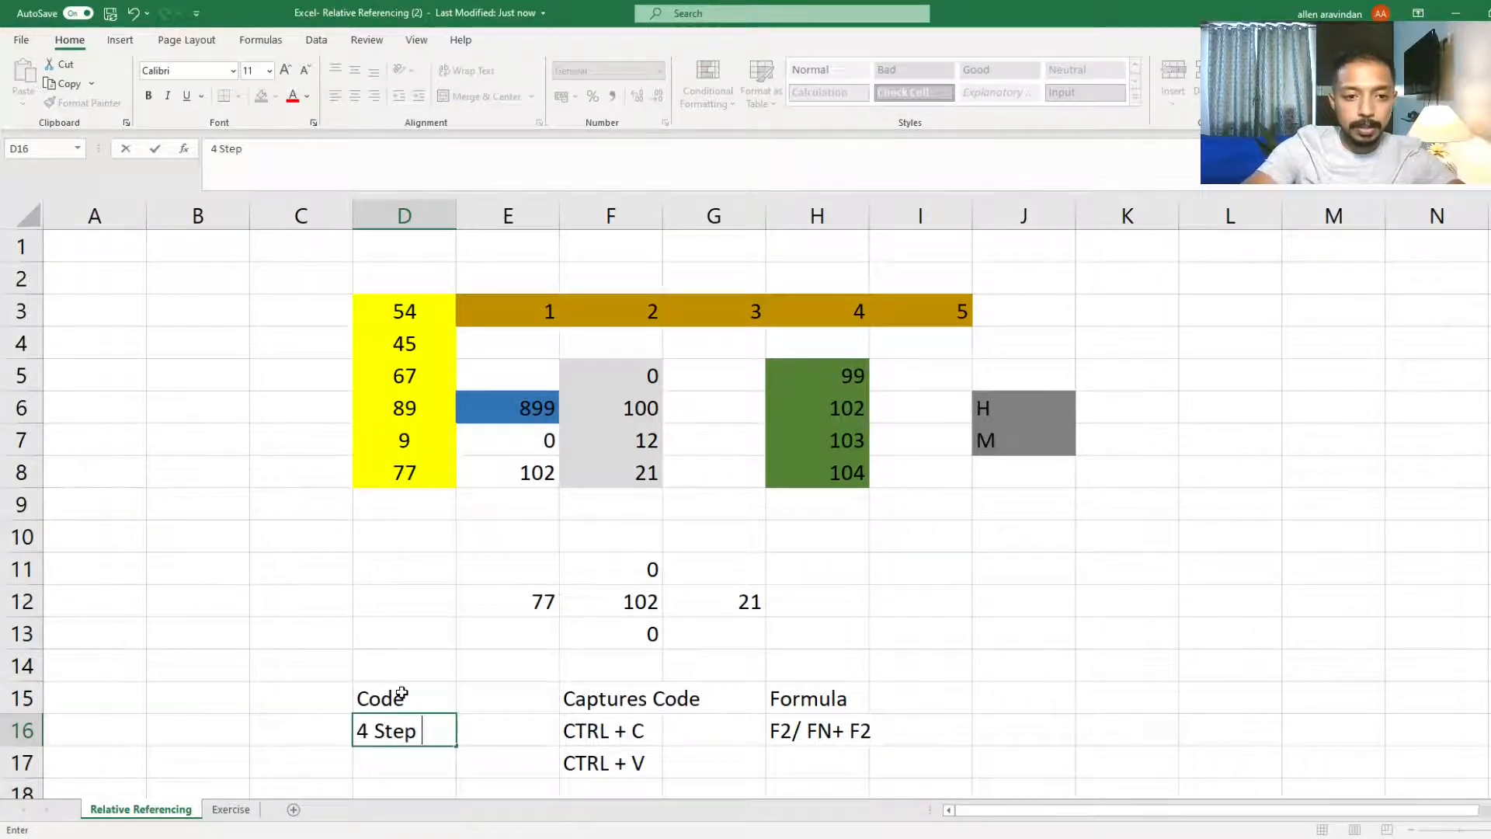
pyautogui.write(' Up 1')
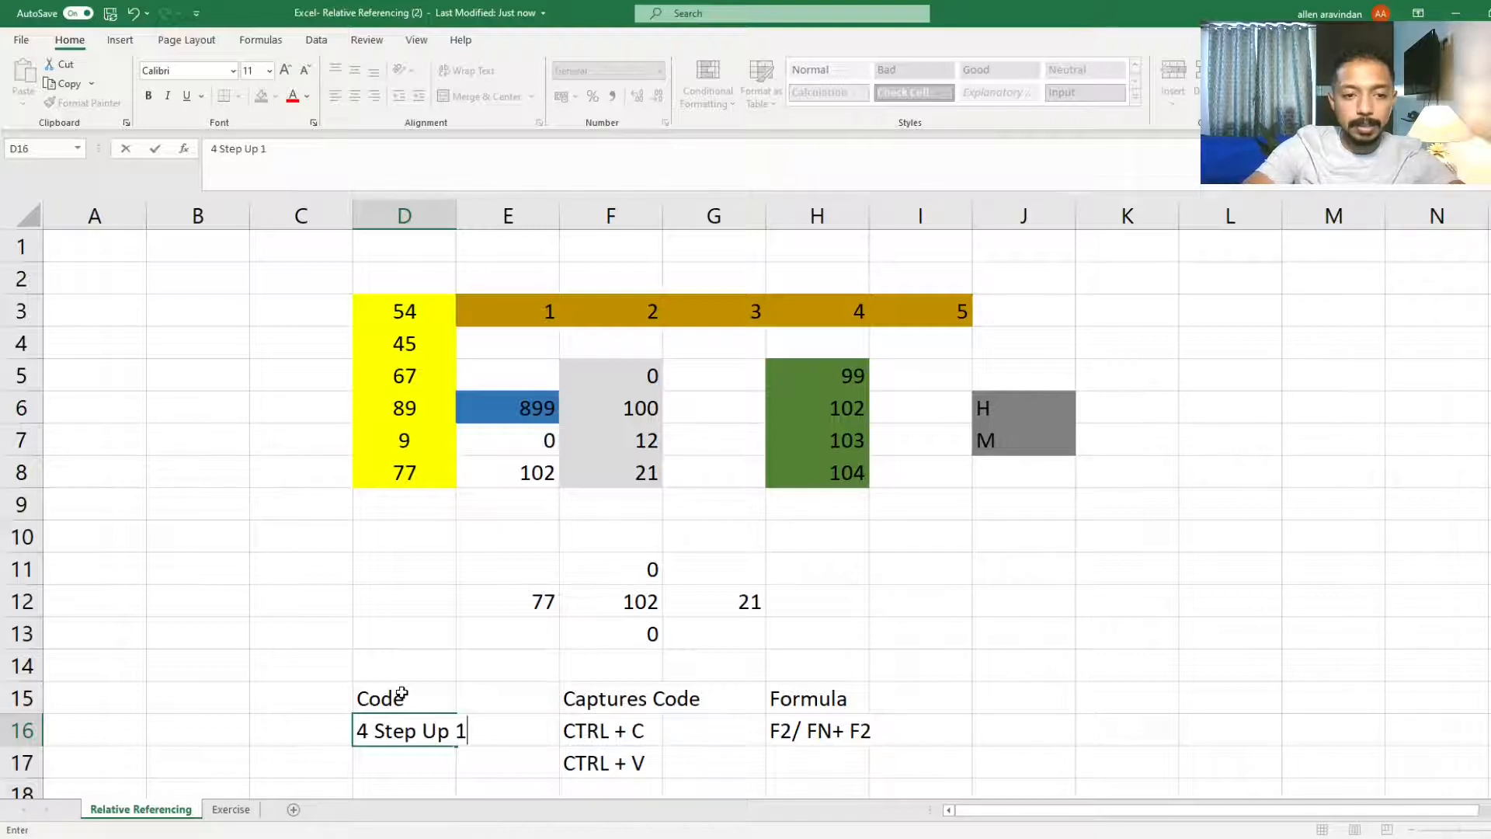
pyautogui.write(' Step Left')
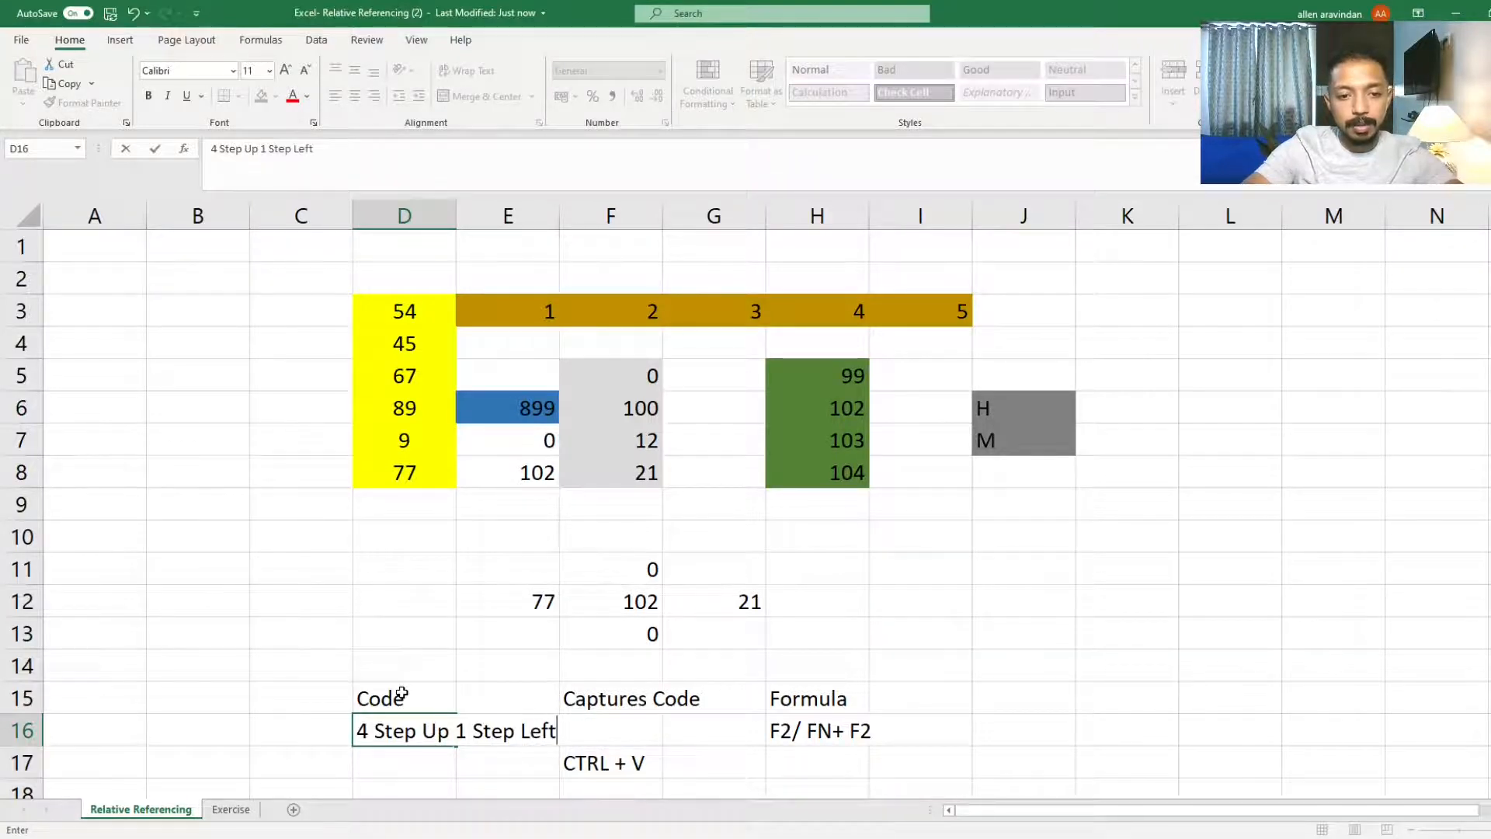
pyautogui.press('Return')
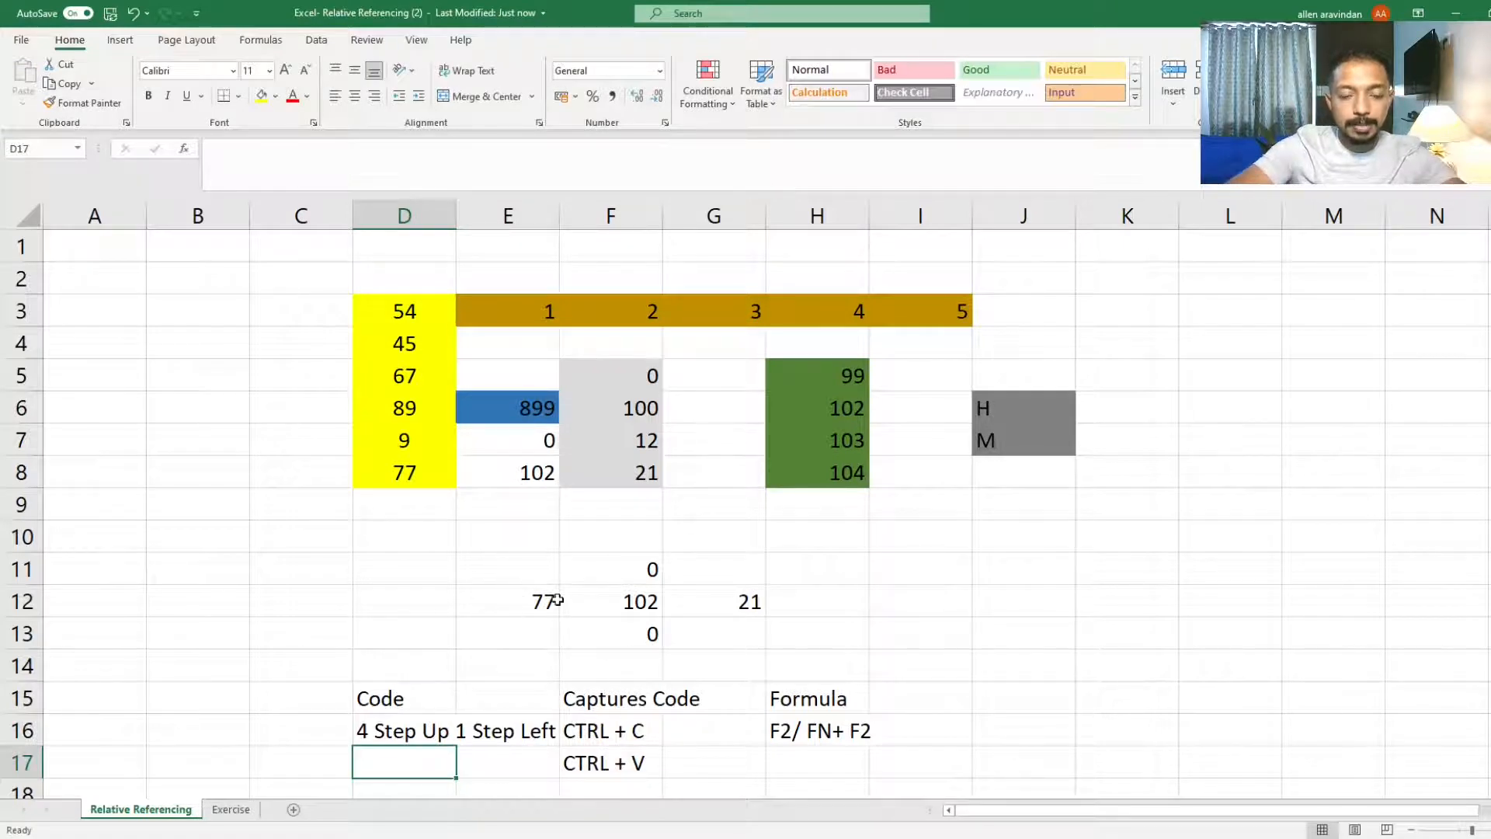
# Step: Step upward from G12 to F8 and from E12 towards E9 to trace relative offsets
pyautogui.click(732, 600)
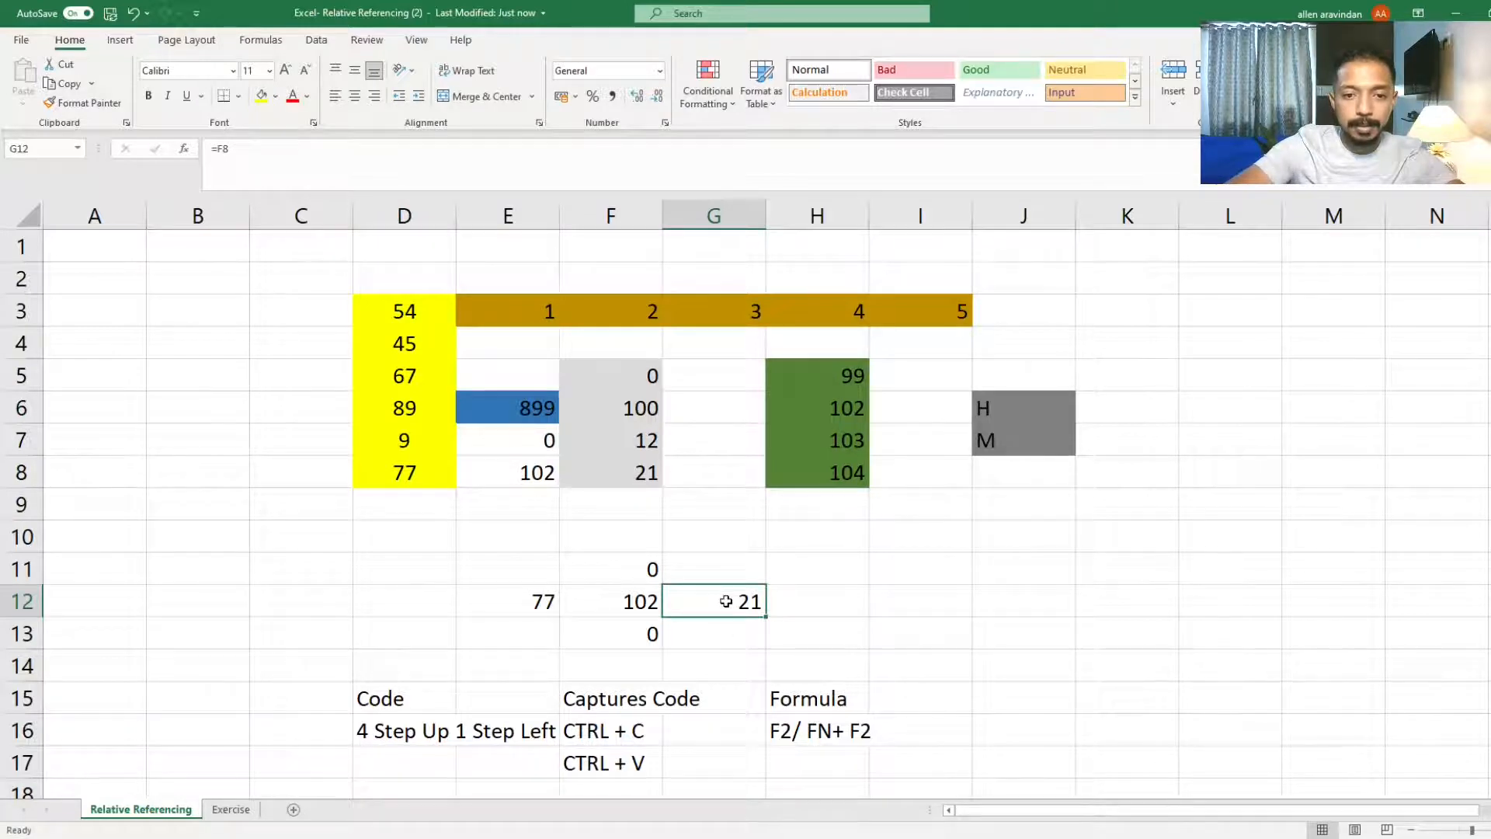
pyautogui.click(725, 563)
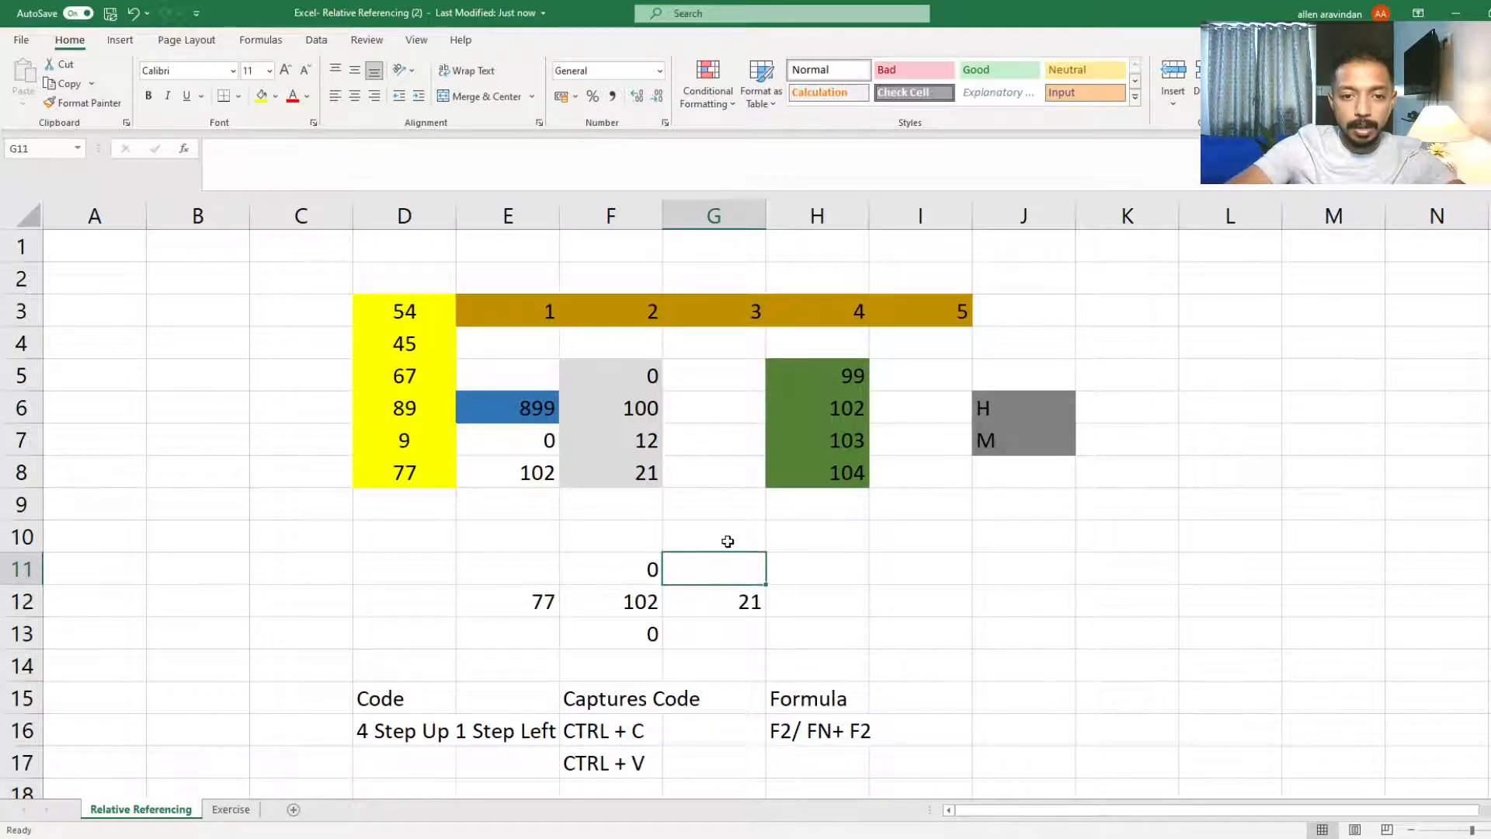
pyautogui.click(726, 528)
pyautogui.click(725, 504)
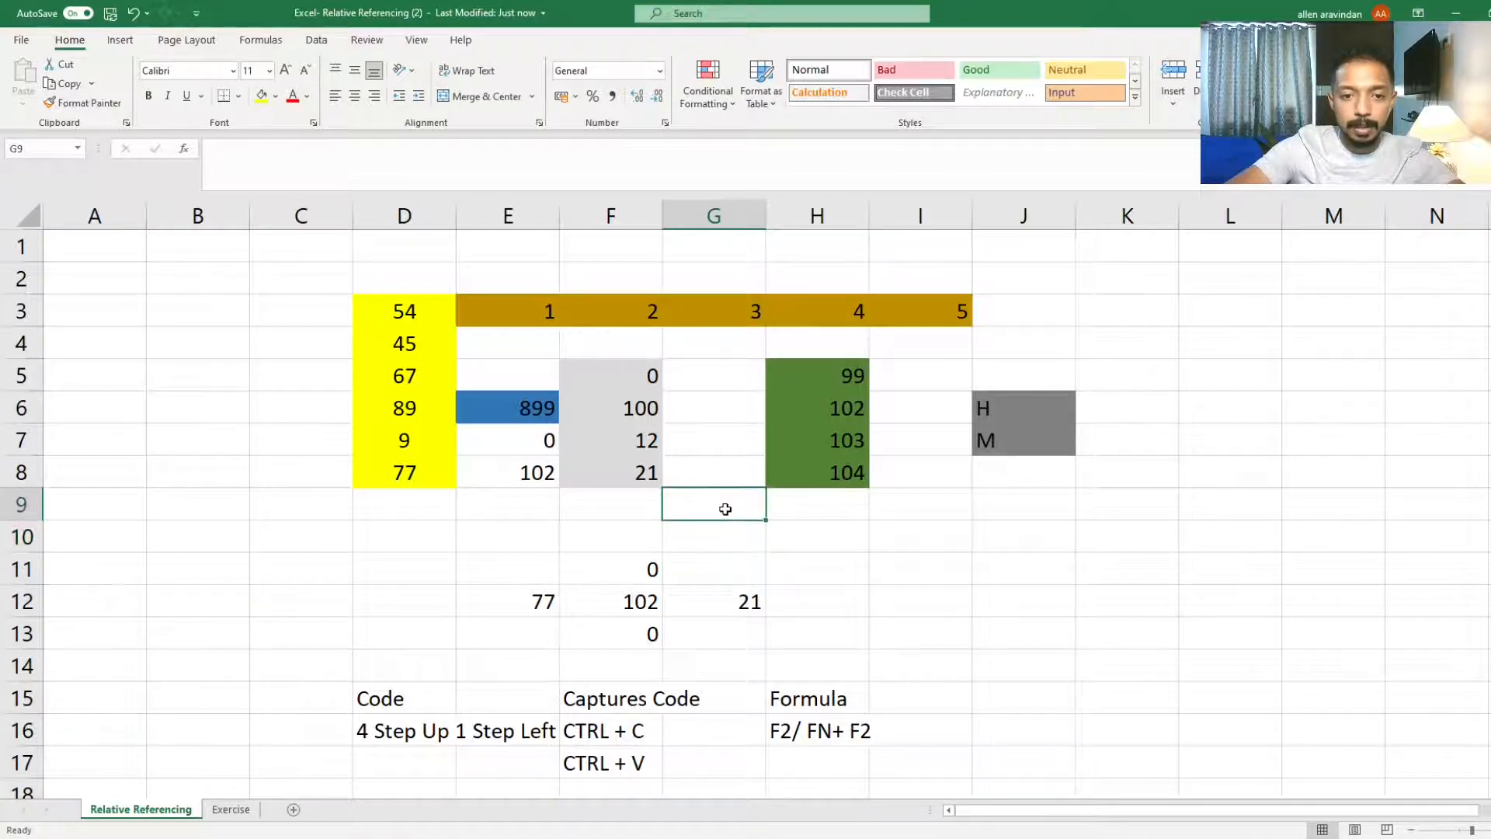
pyautogui.click(719, 473)
pyautogui.click(638, 467)
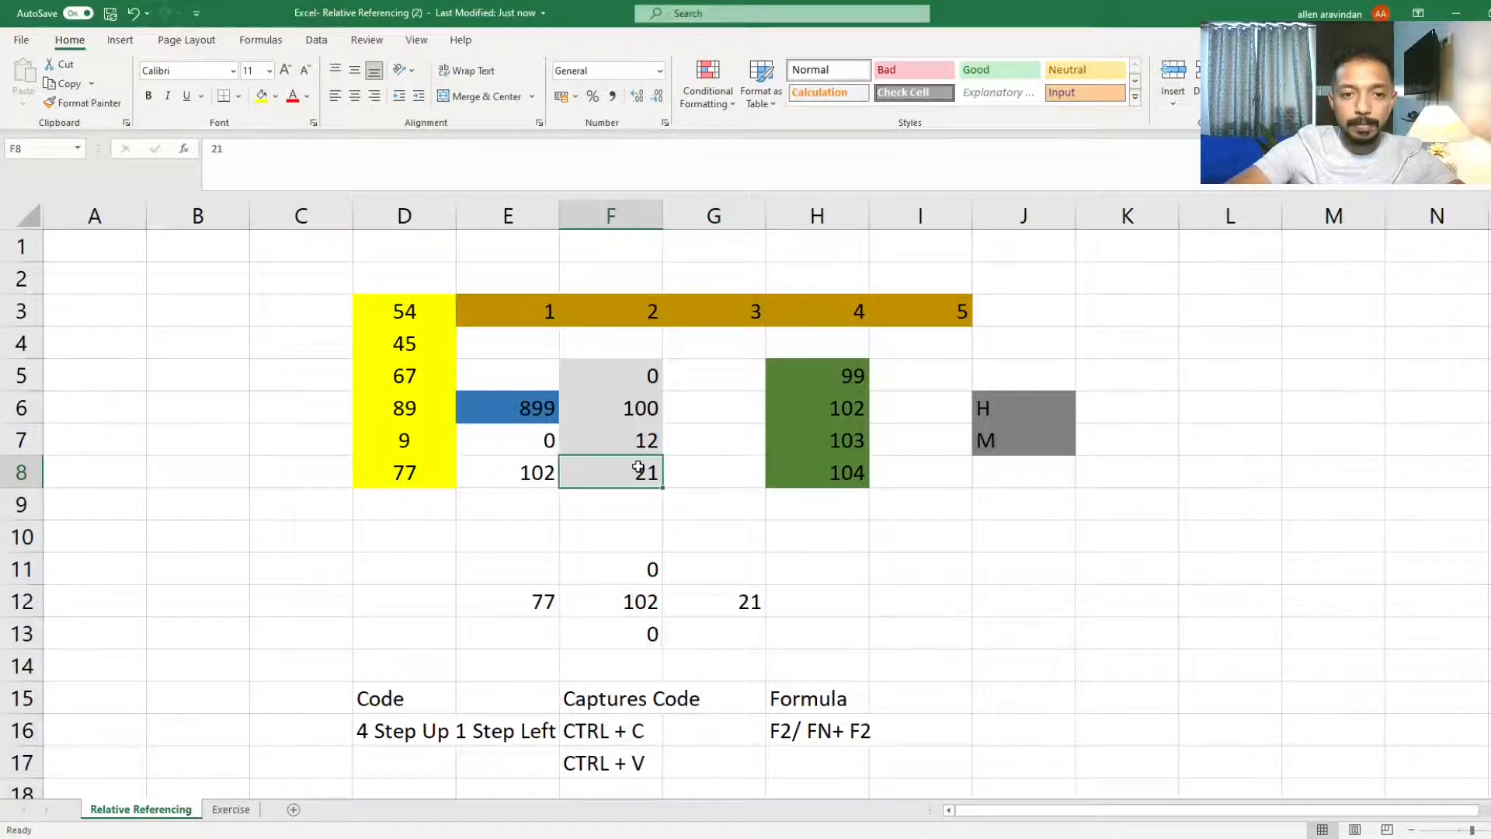
pyautogui.click(539, 602)
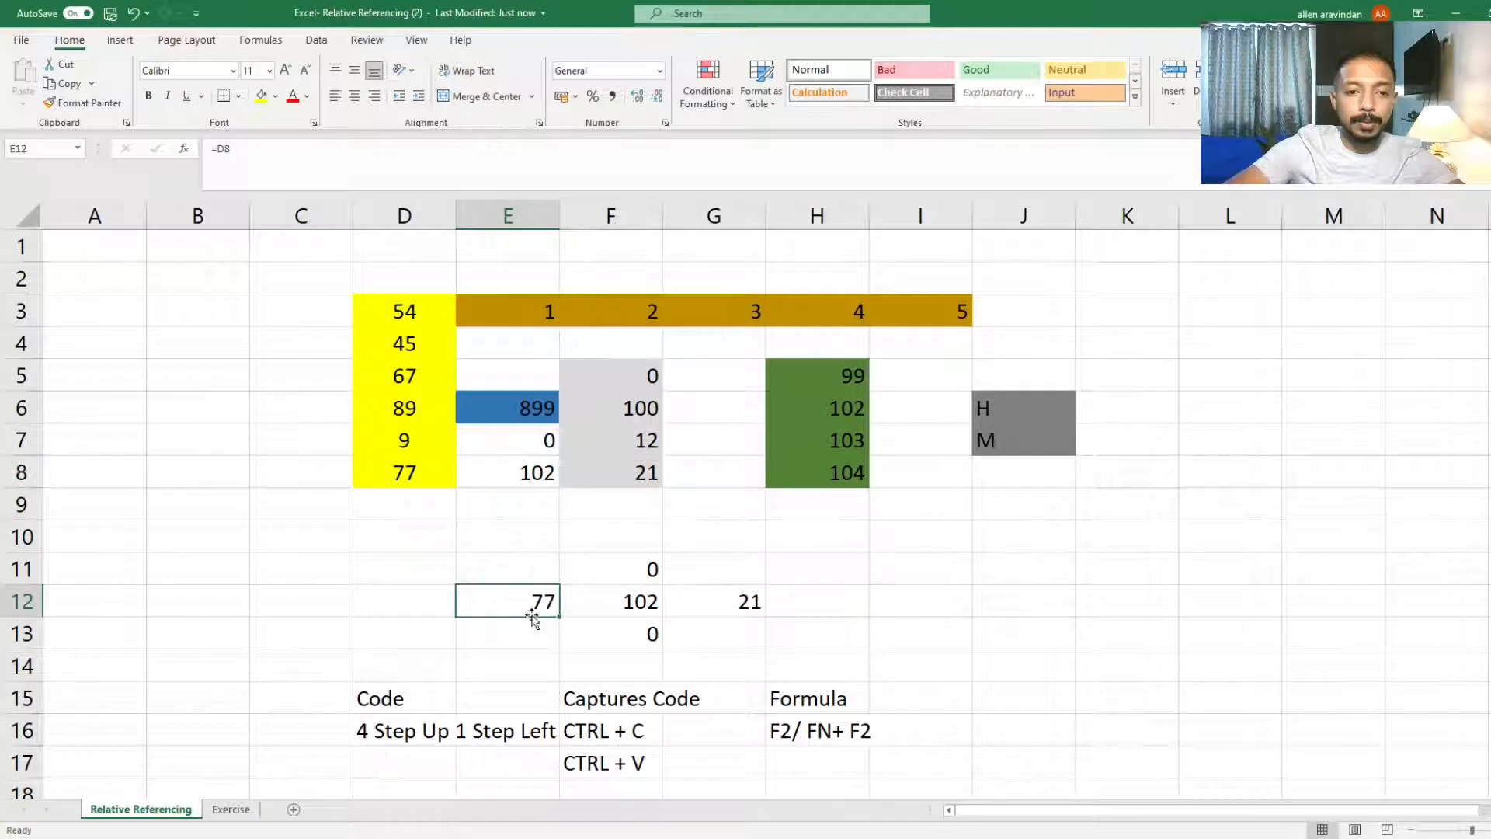
pyautogui.click(524, 573)
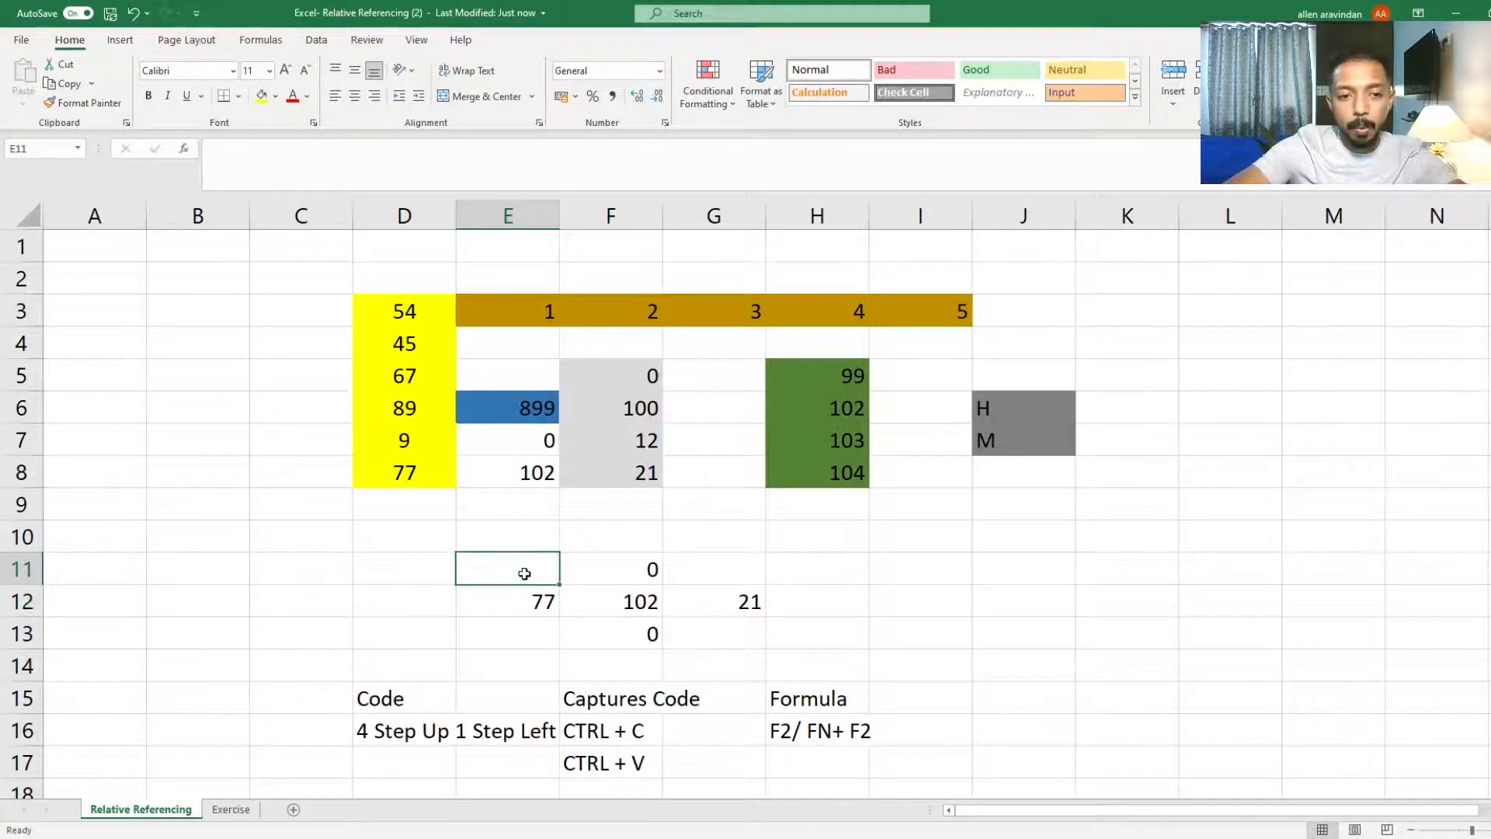
pyautogui.click(523, 528)
pyautogui.click(528, 511)
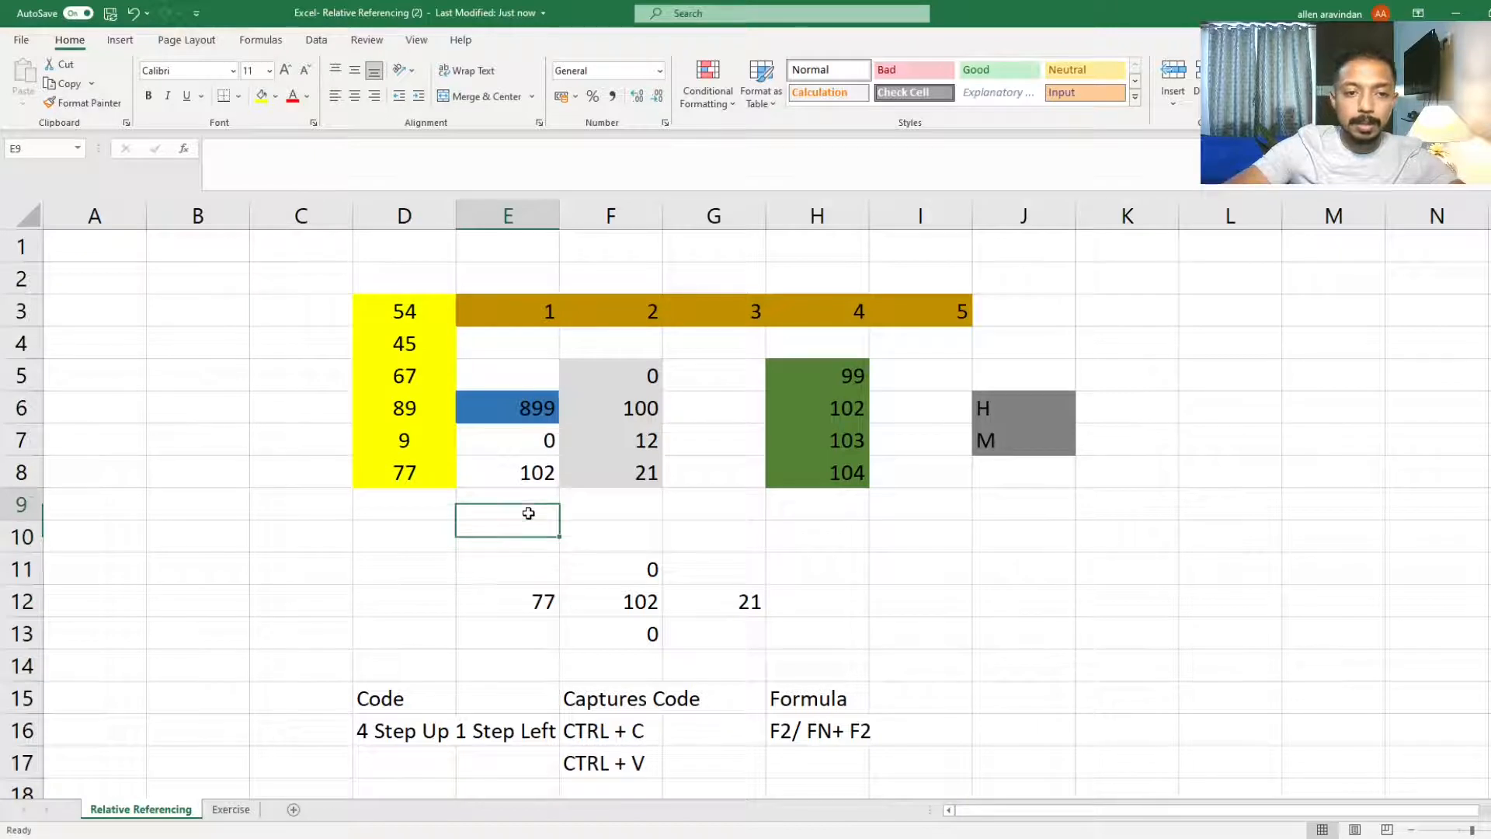
# Step: Inspect the formulas in E8, D8, F11 up through F7 and E7 to trace their relative references
pyautogui.click(527, 474)
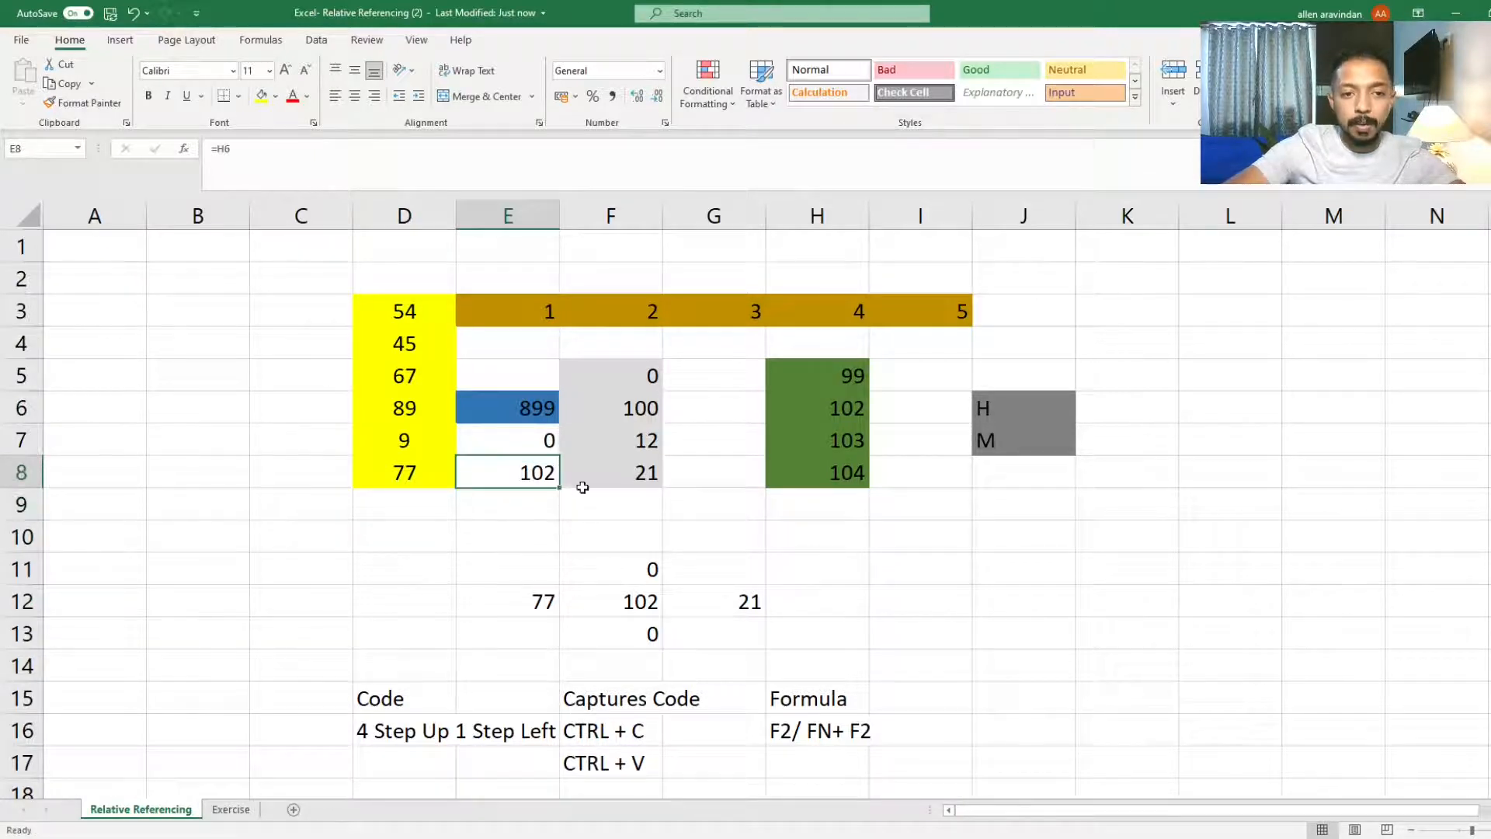
pyautogui.click(407, 470)
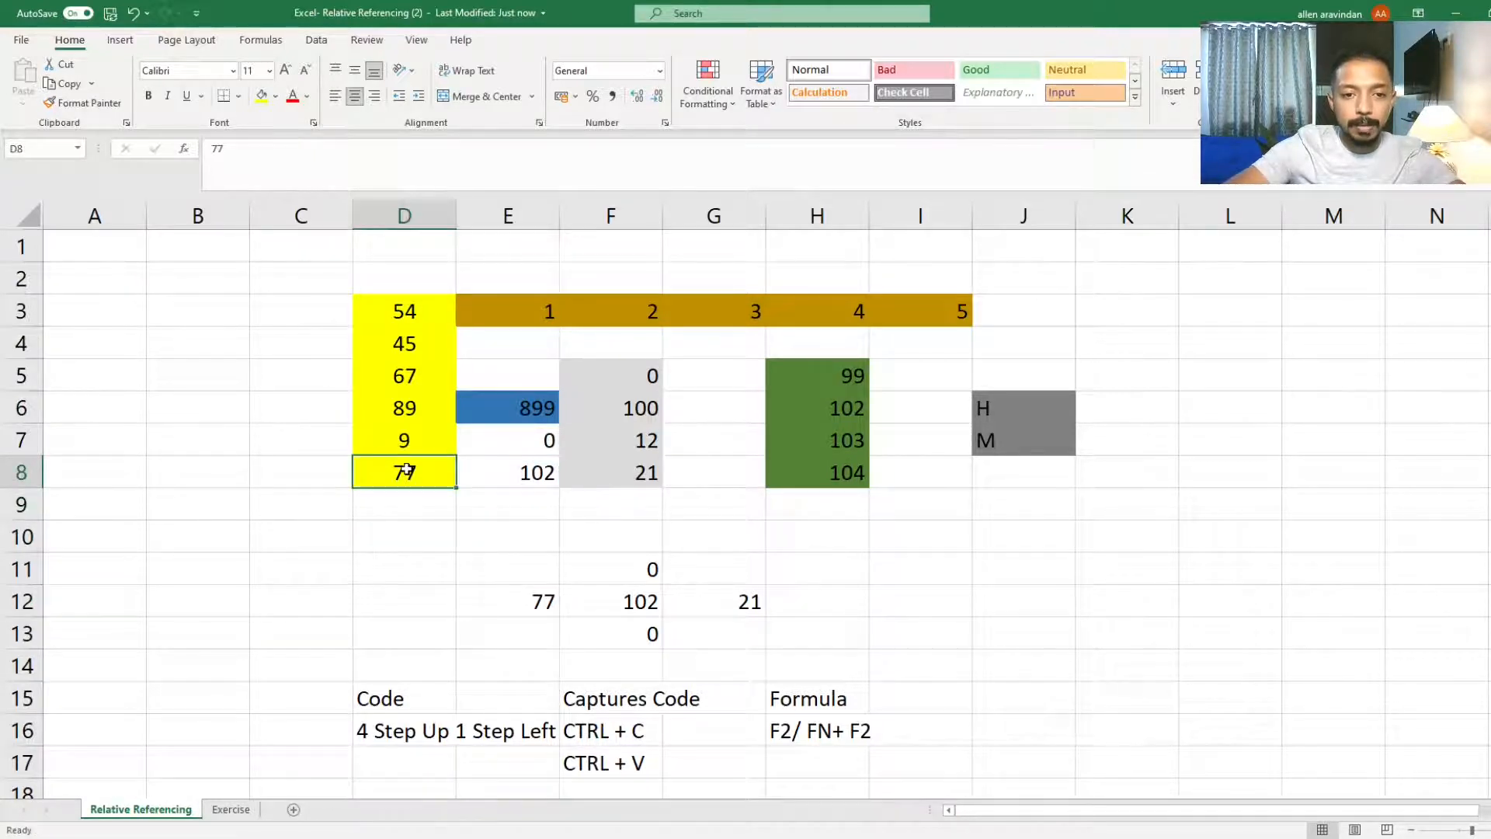
pyautogui.click(619, 572)
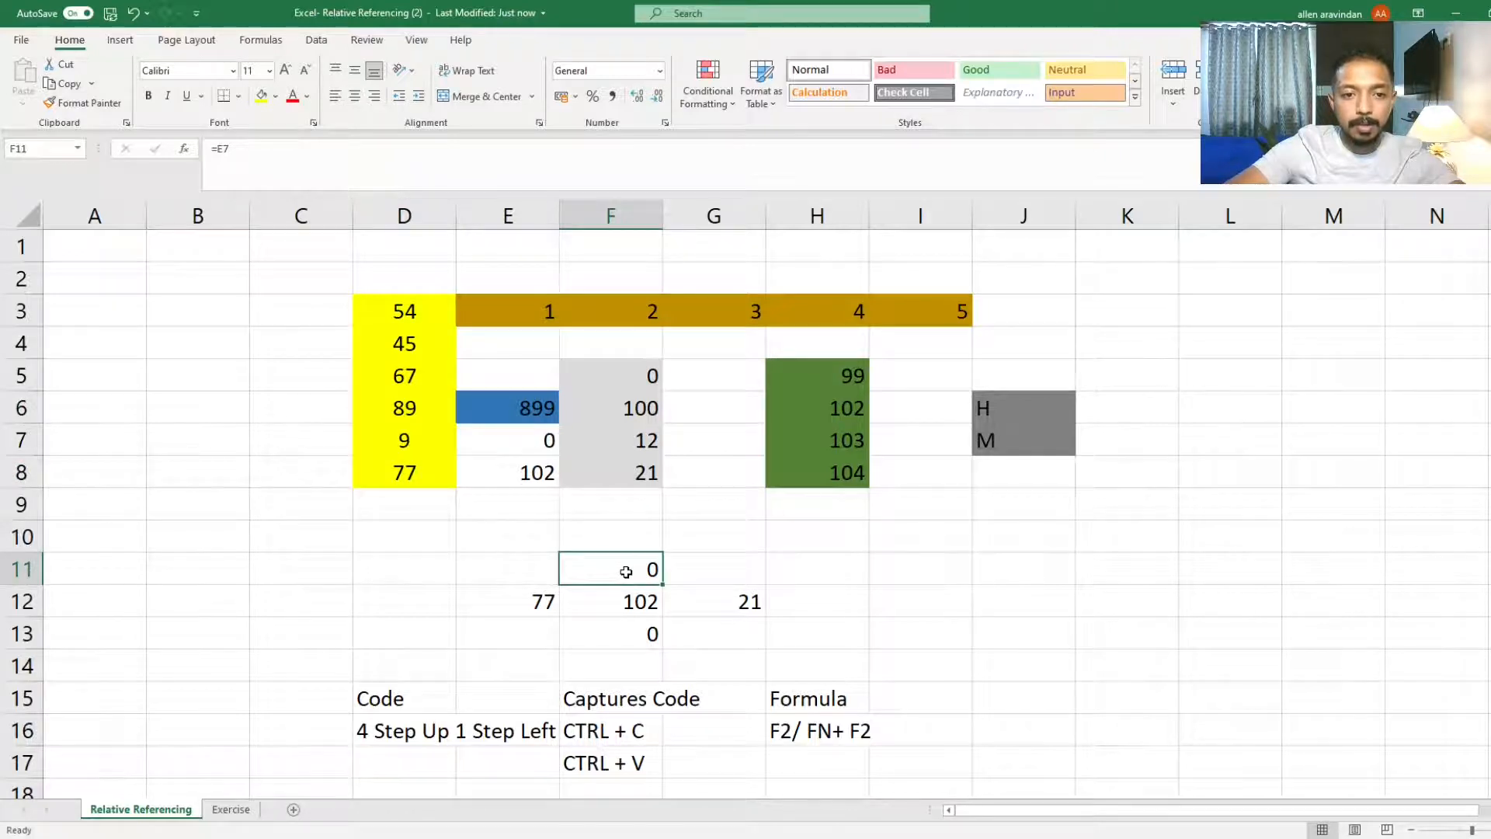
pyautogui.click(617, 528)
pyautogui.click(618, 508)
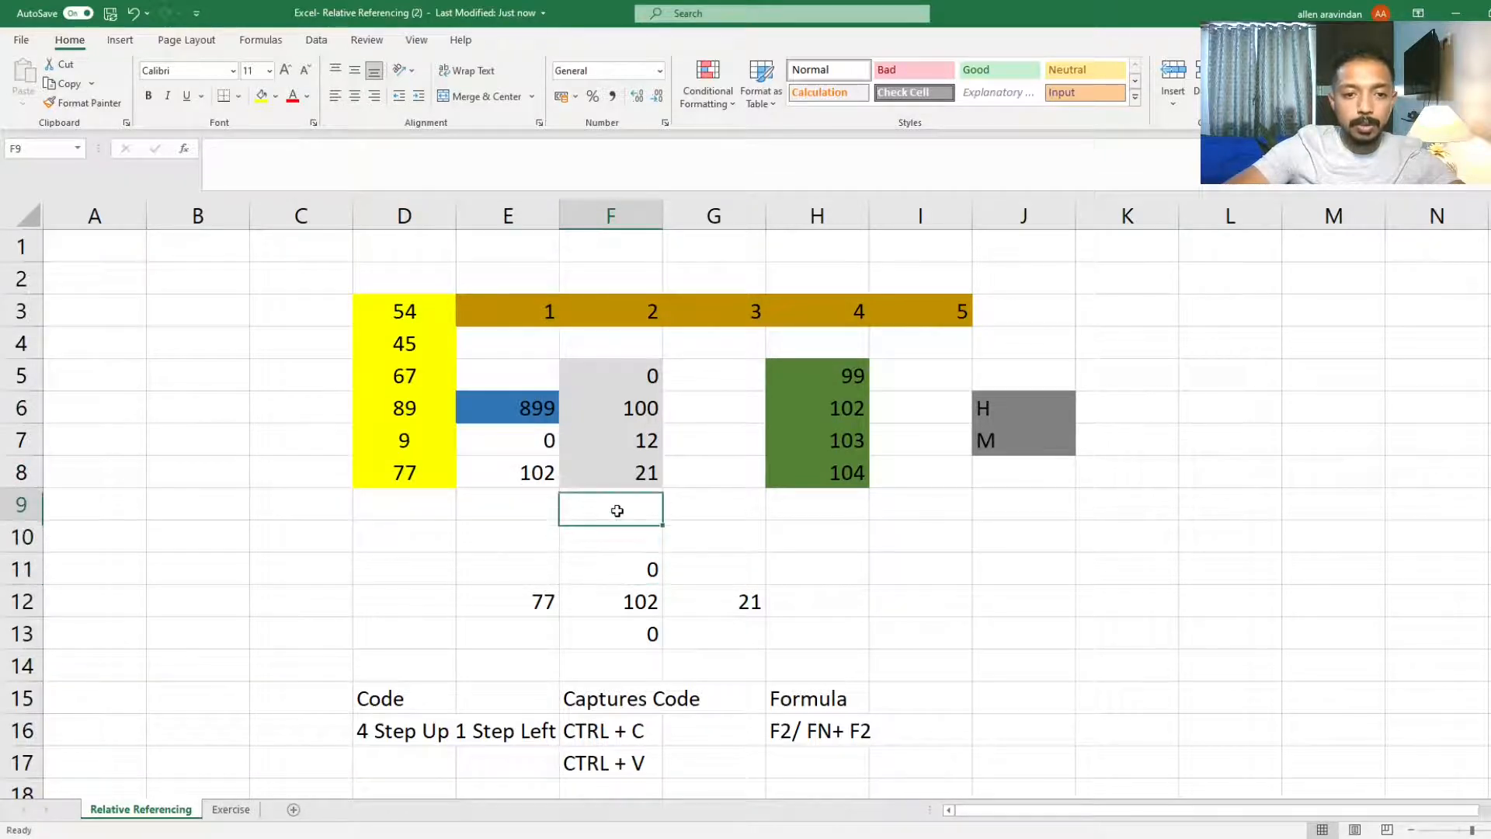
pyautogui.click(621, 475)
pyautogui.click(623, 448)
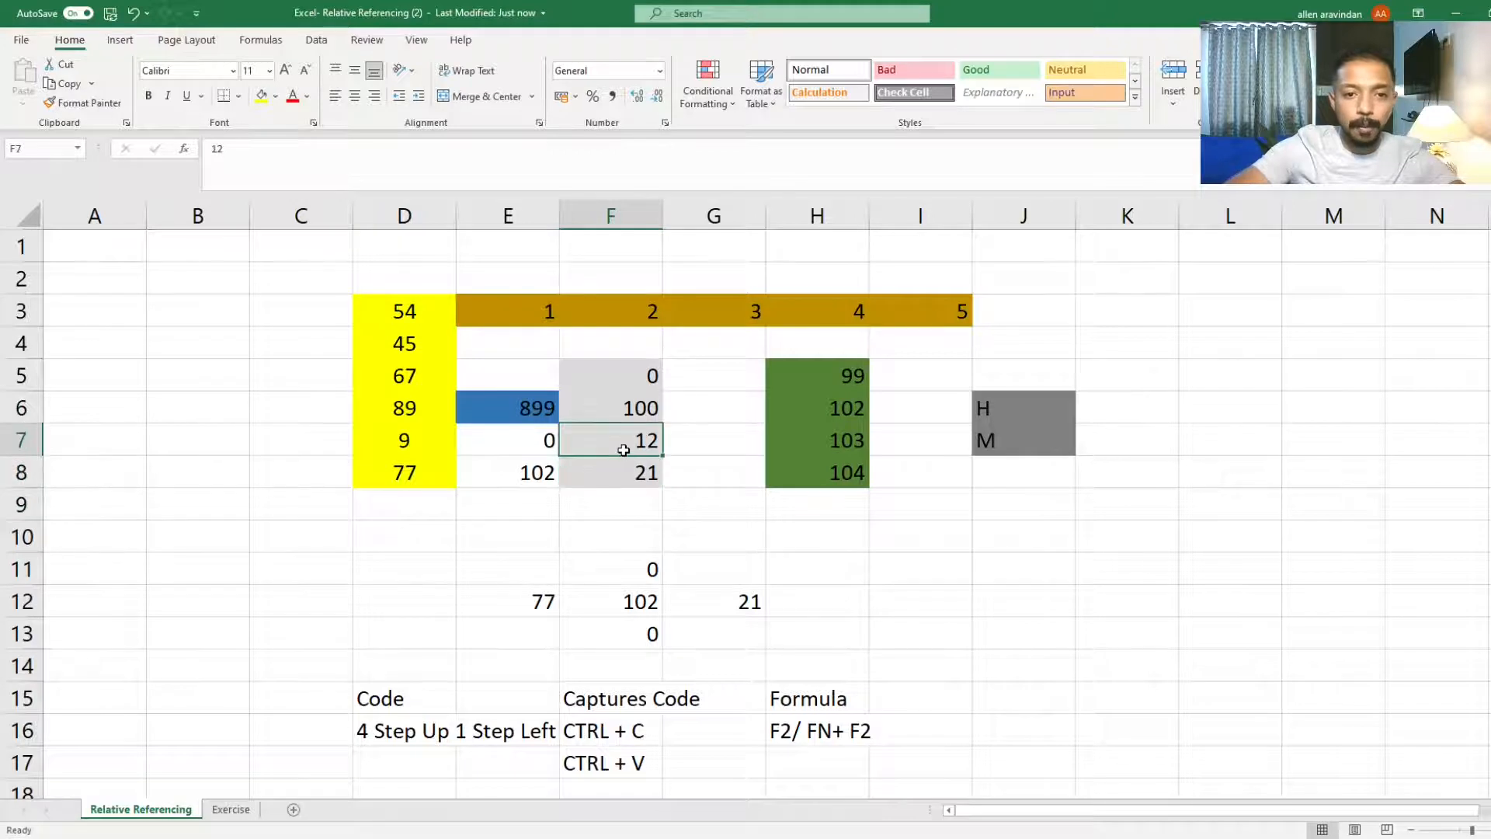
pyautogui.click(539, 435)
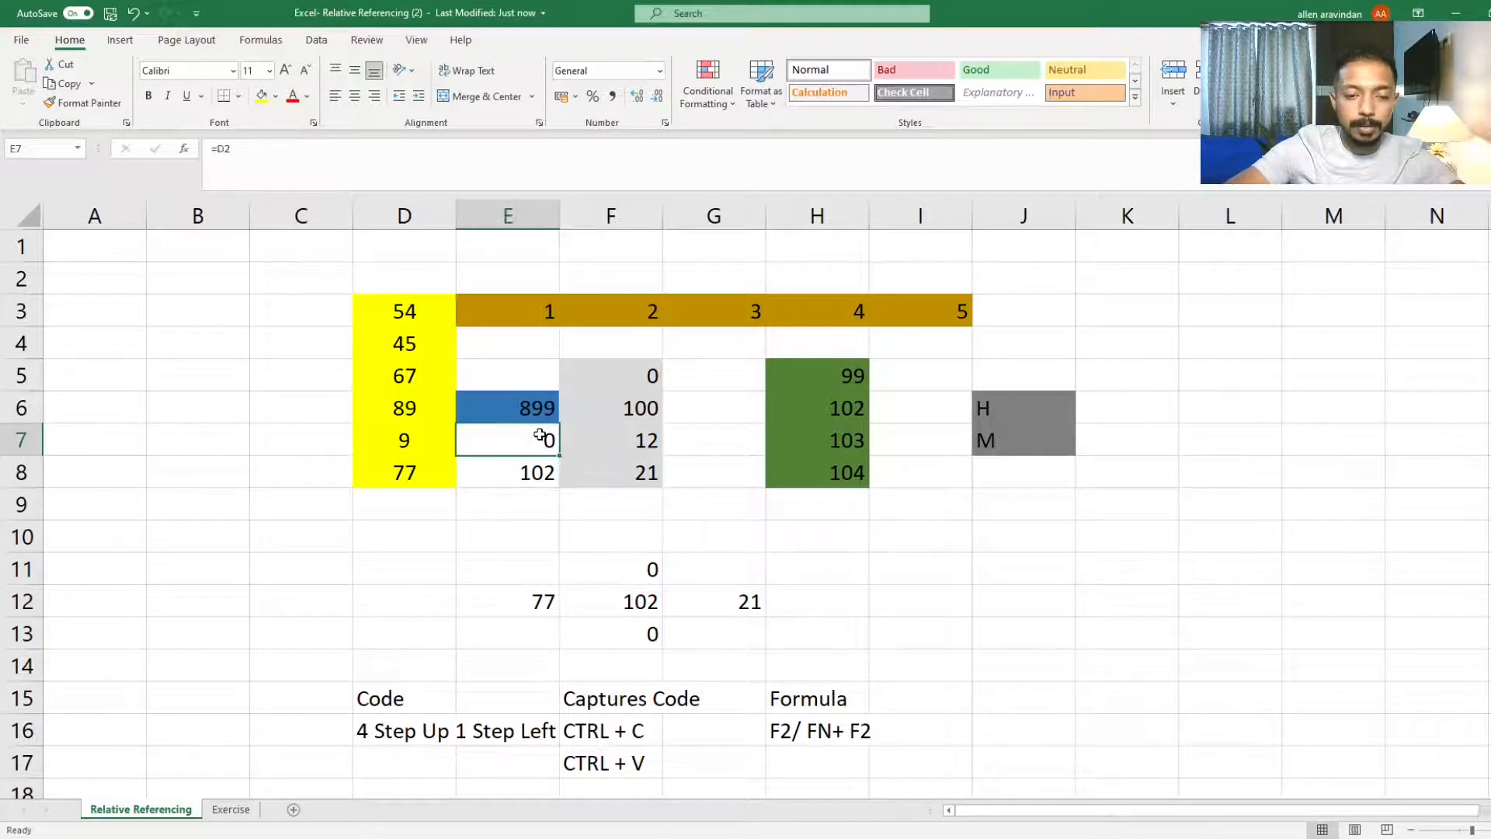
# Step: Step from F13 up to F9 and E9, then open F13's formula for viewing without changing it
pyautogui.click(618, 632)
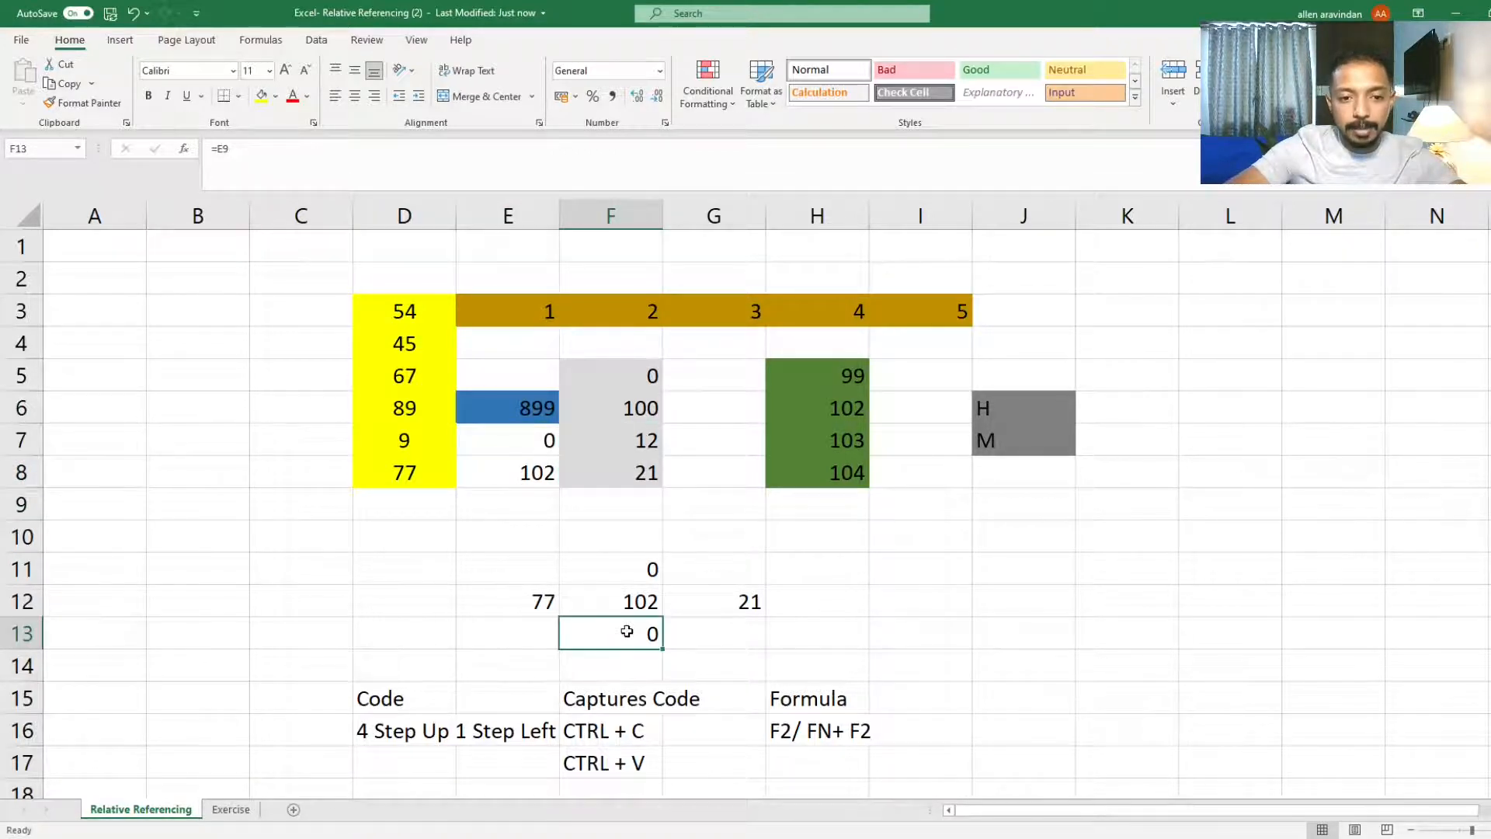
pyautogui.click(625, 601)
pyautogui.click(625, 573)
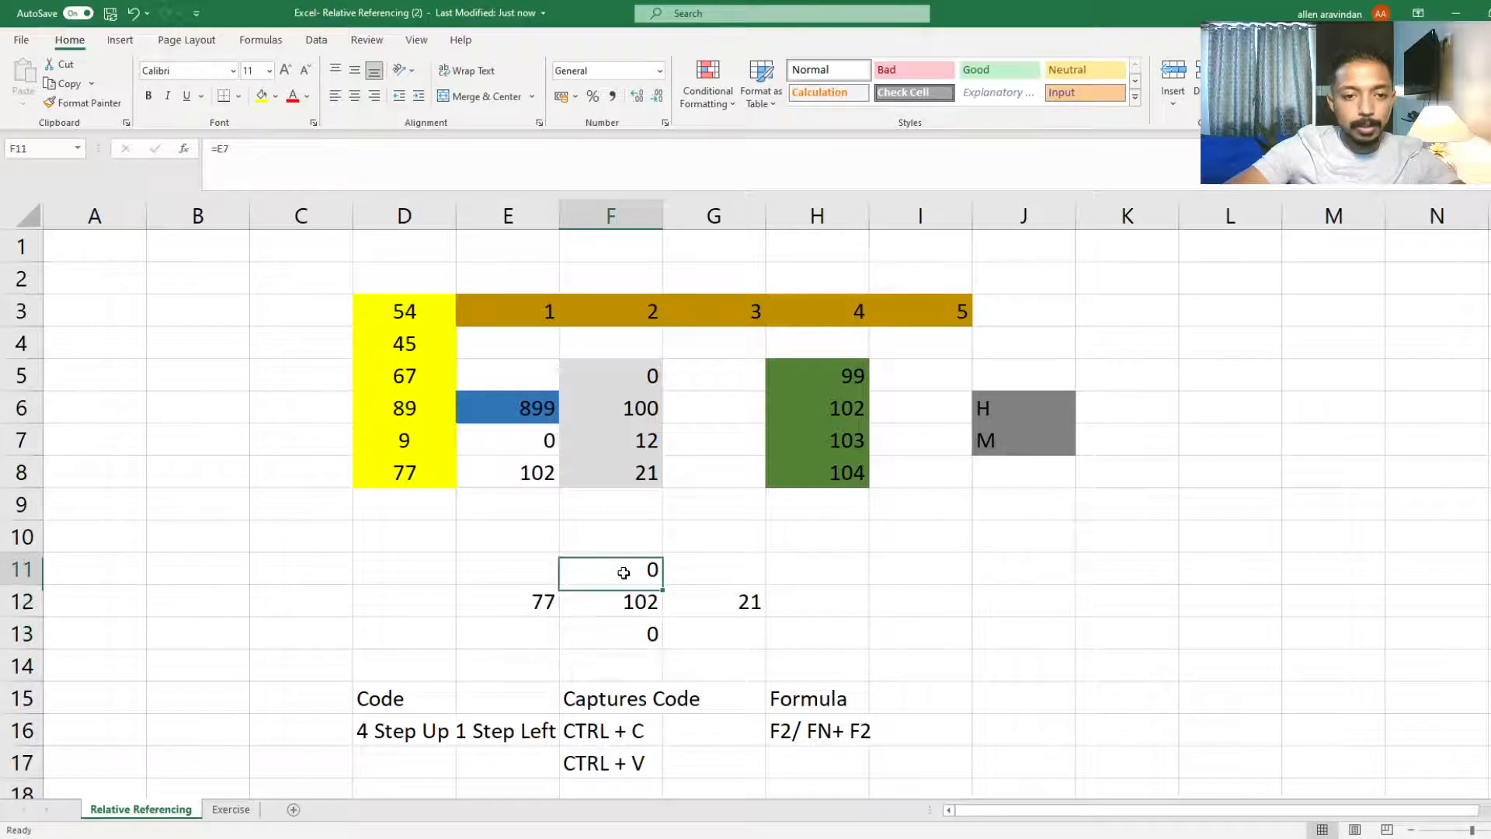
pyautogui.click(623, 541)
pyautogui.click(623, 506)
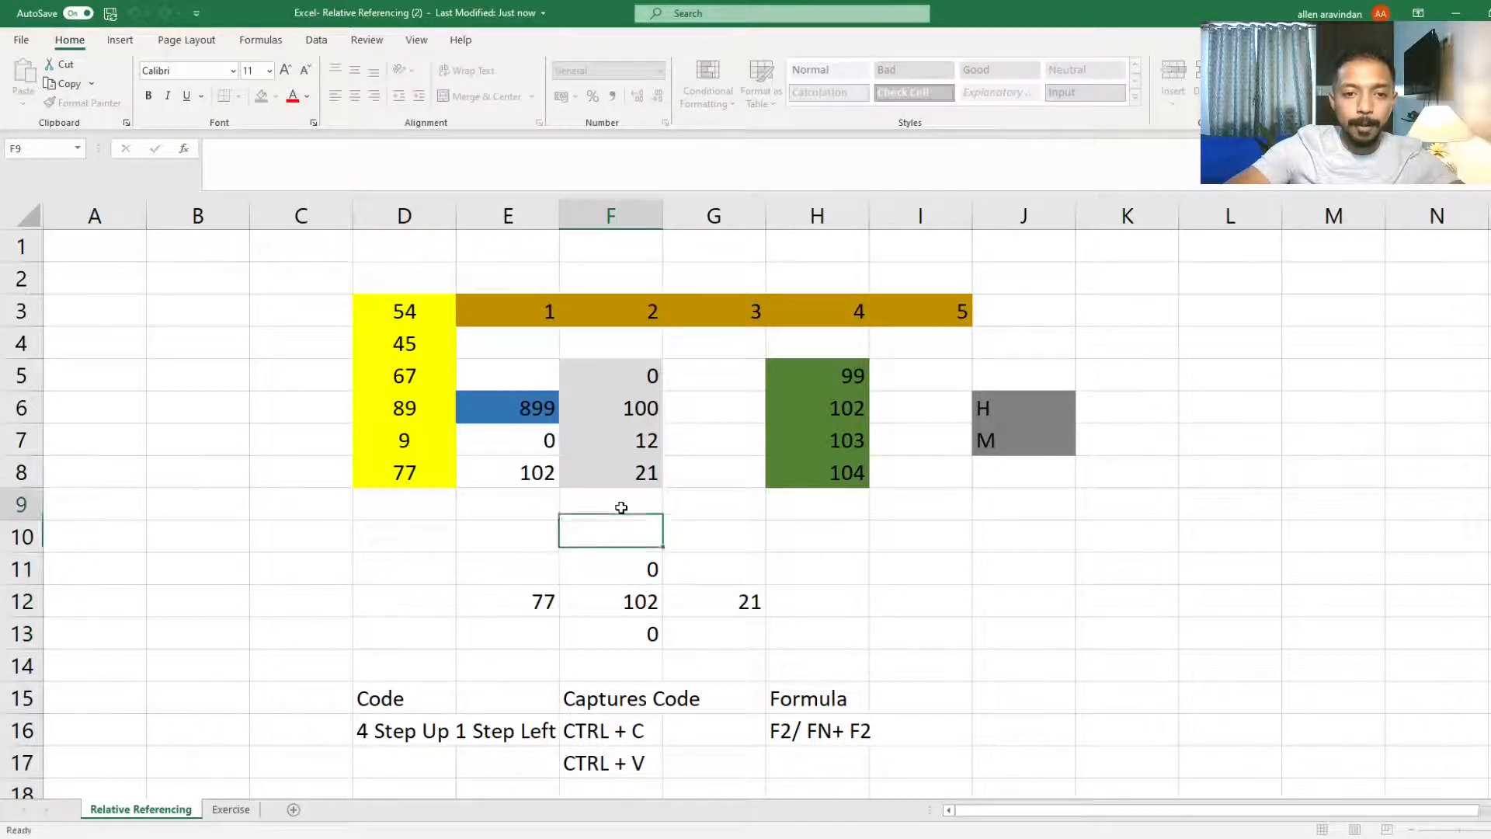
pyautogui.click(536, 497)
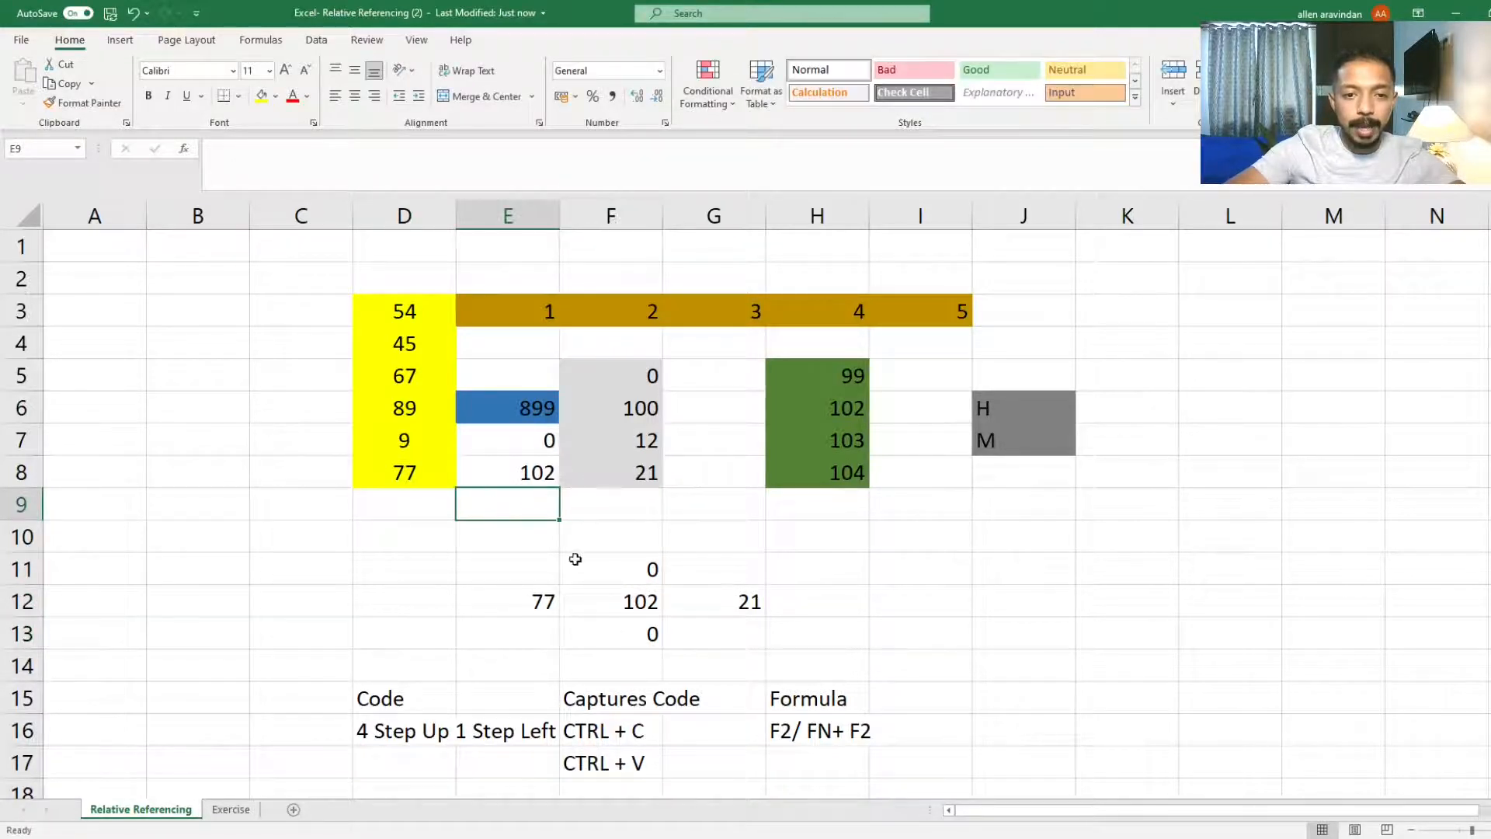
pyautogui.click(622, 640)
pyautogui.press('F2')
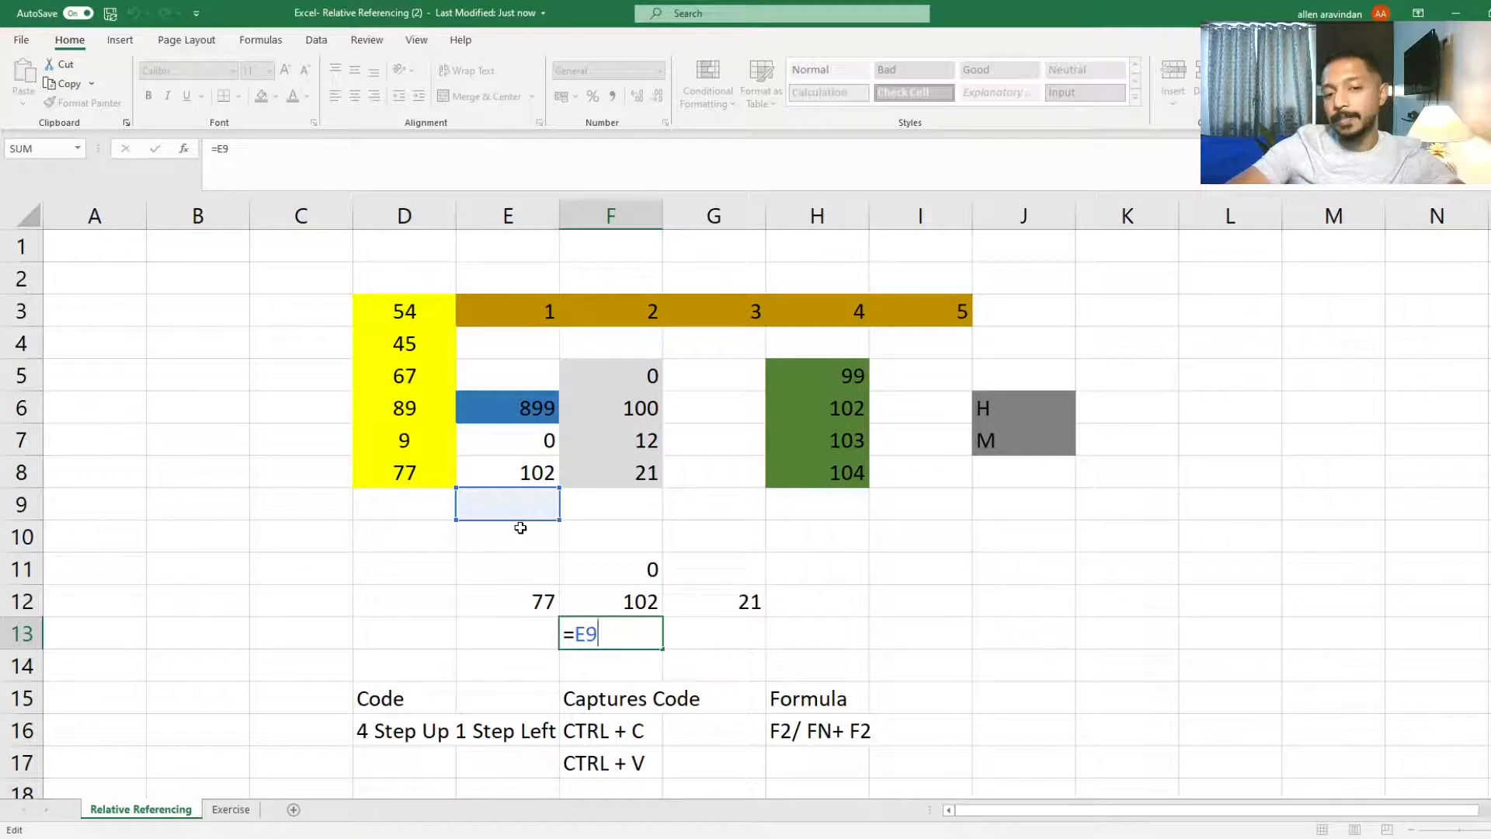
pyautogui.press('Escape')
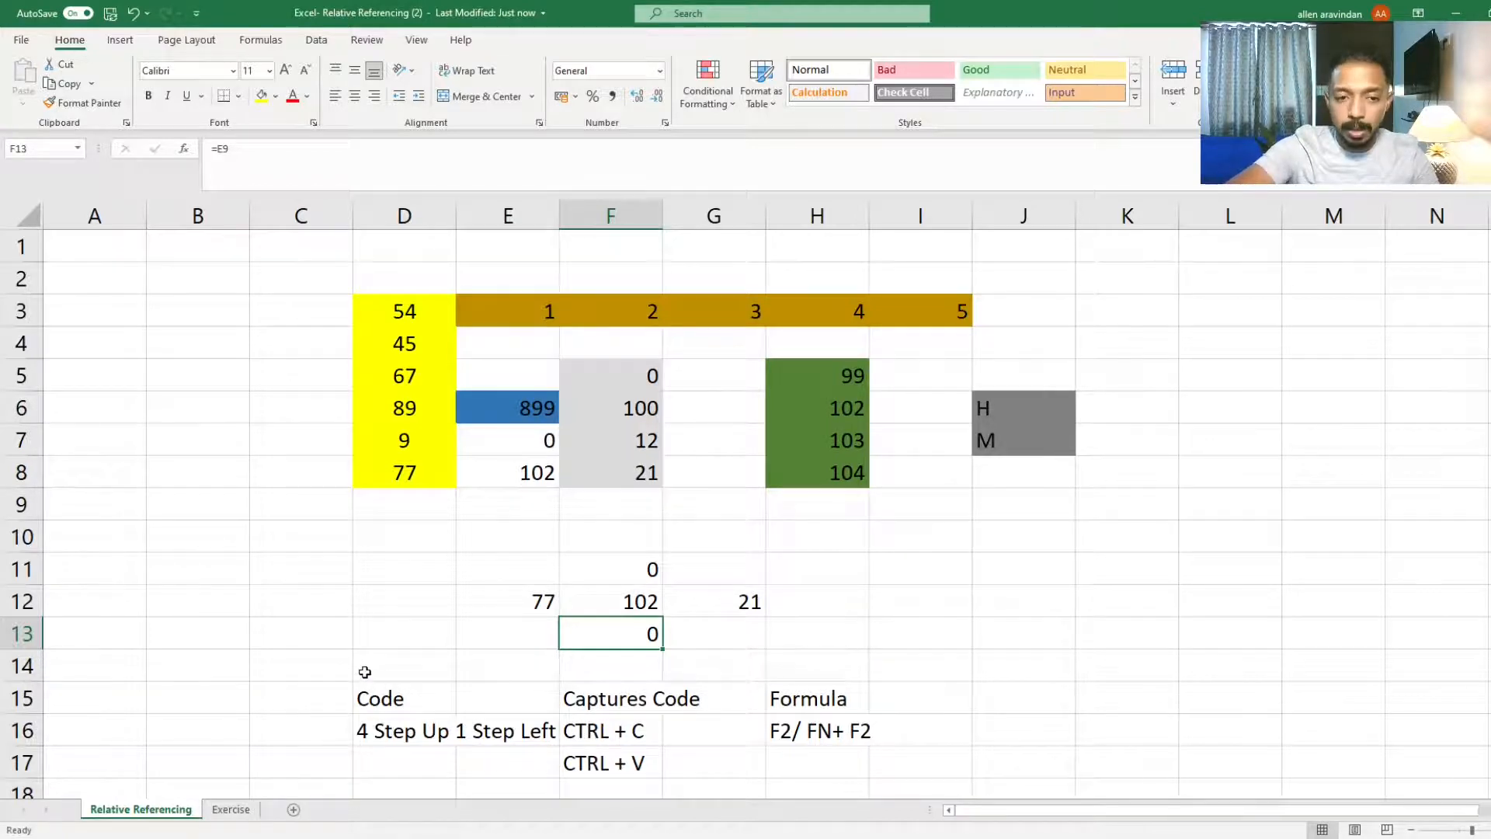
# Step: Clear the notes in the range D14 through H17
pyautogui.moveTo(361, 669); pyautogui.dragTo(825, 764)
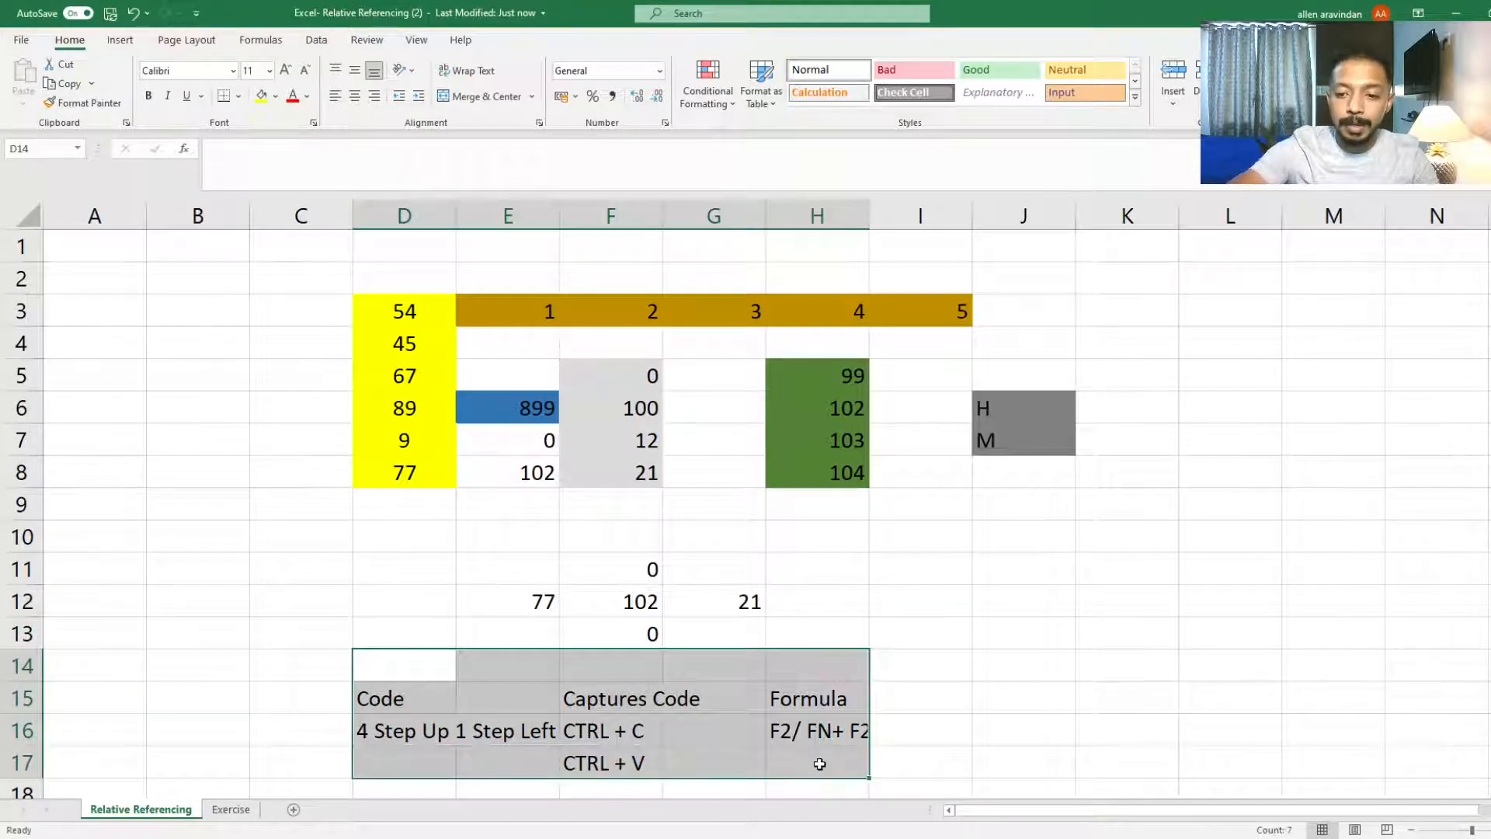
pyautogui.press('Delete')
pyautogui.click(646, 601)
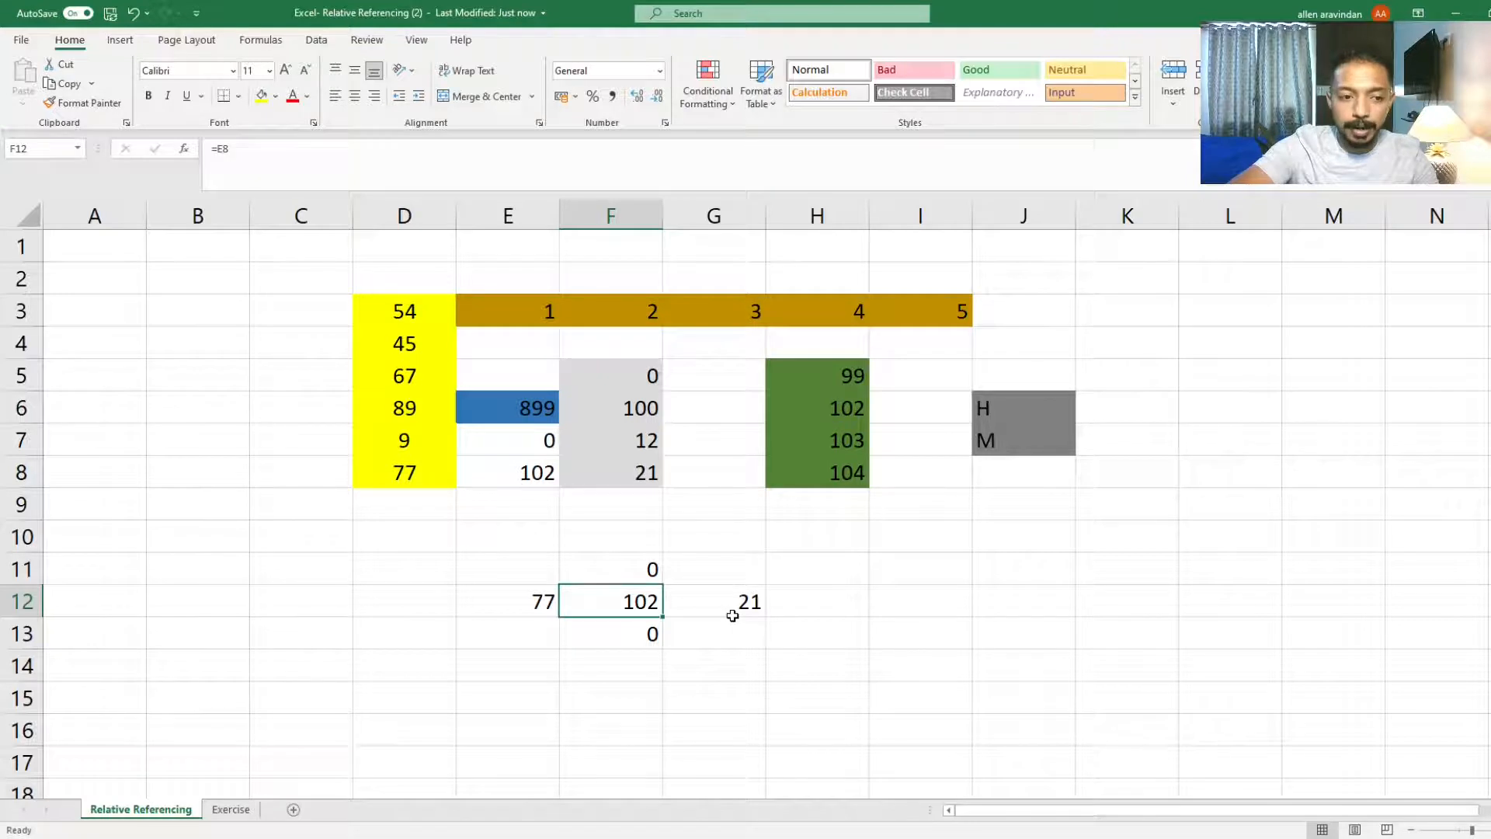
# Step: Open F12's formula, then compare the references in neighbouring cells G12, E12, F11 and F13
pyautogui.doubleClick(653, 614)
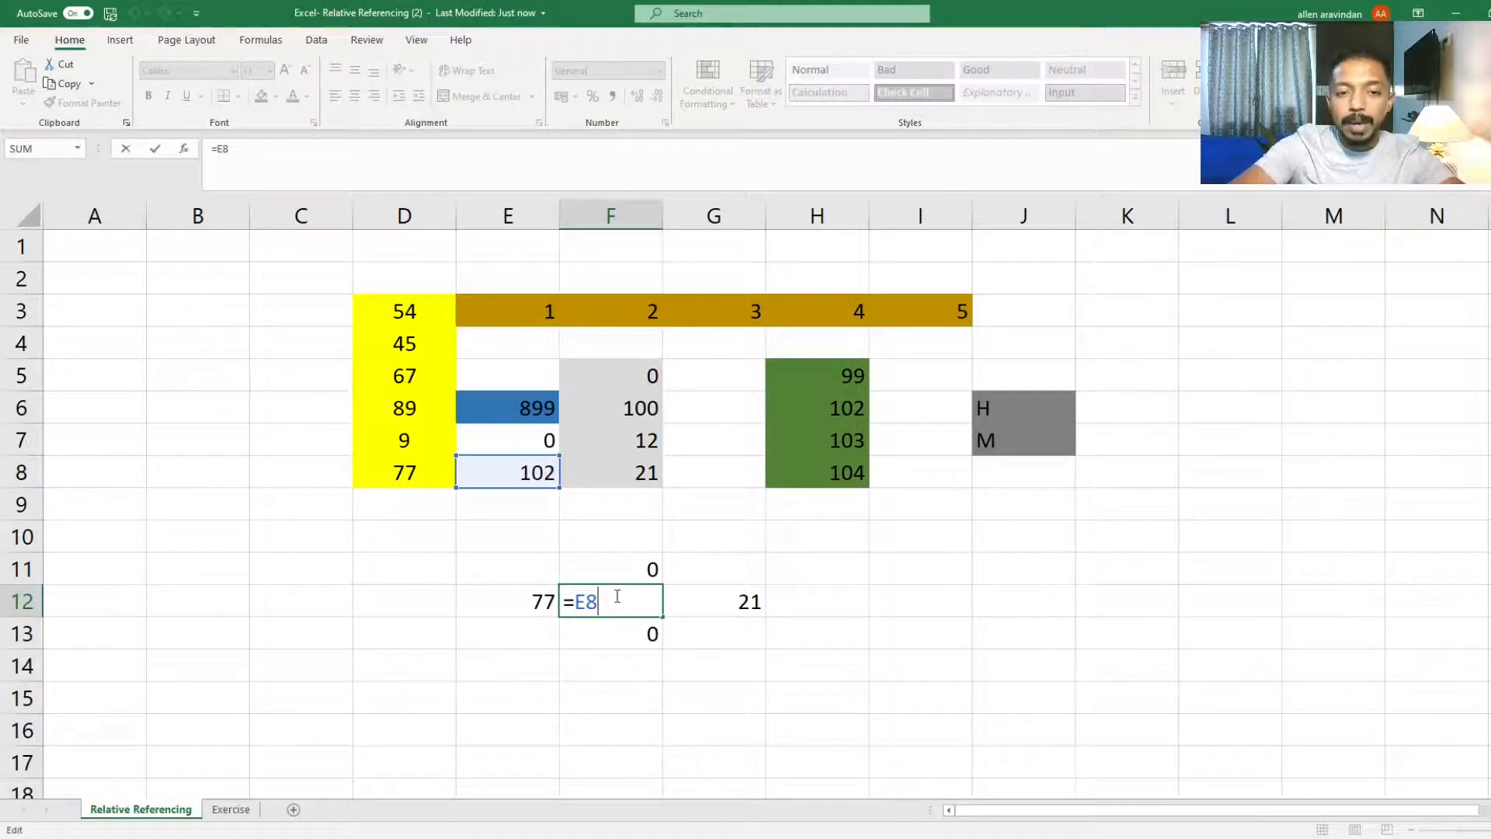
pyautogui.hotkey('ctrl', 'Return')
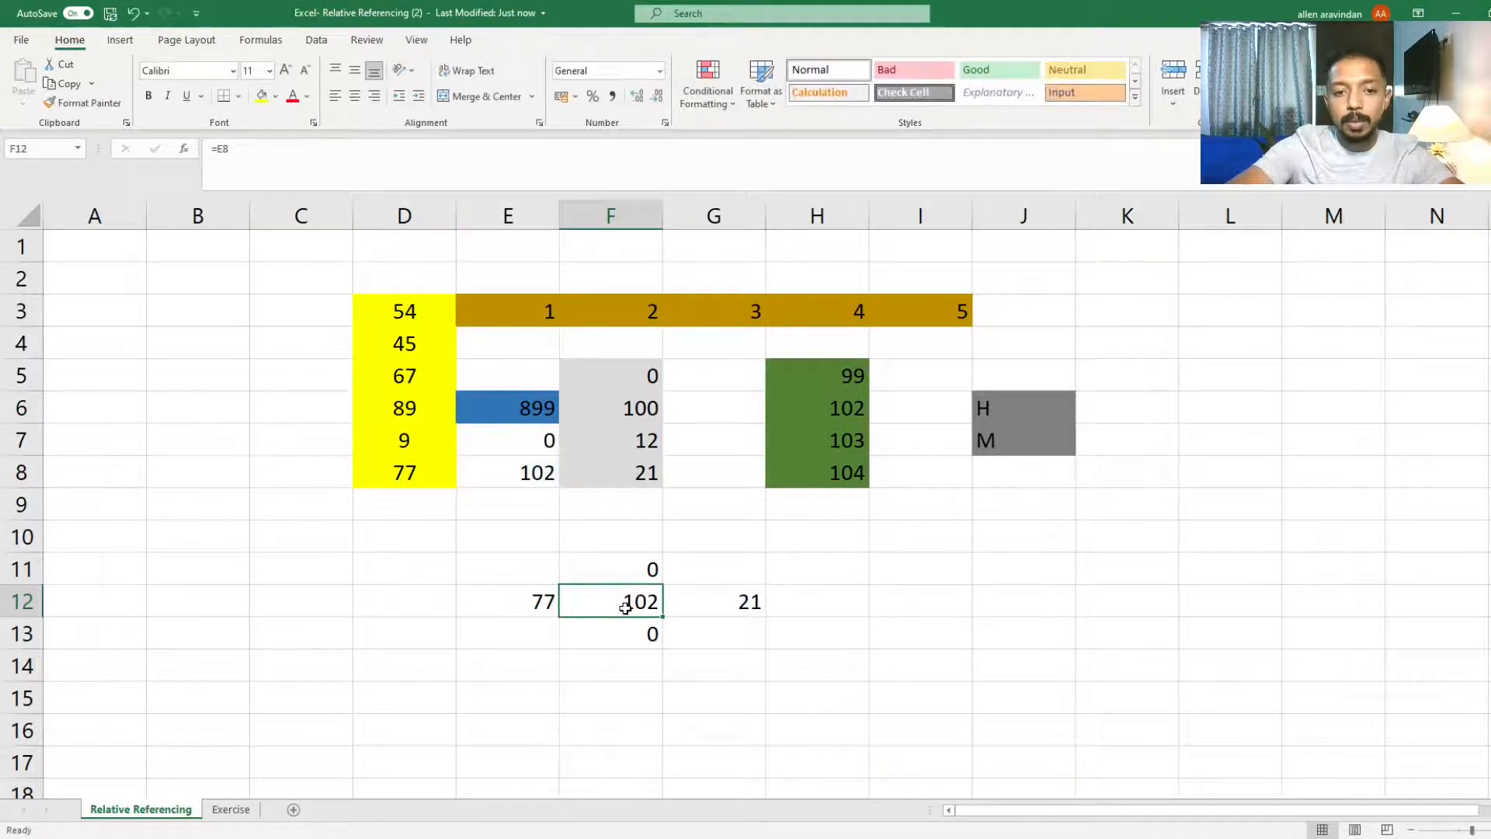
pyautogui.click(720, 603)
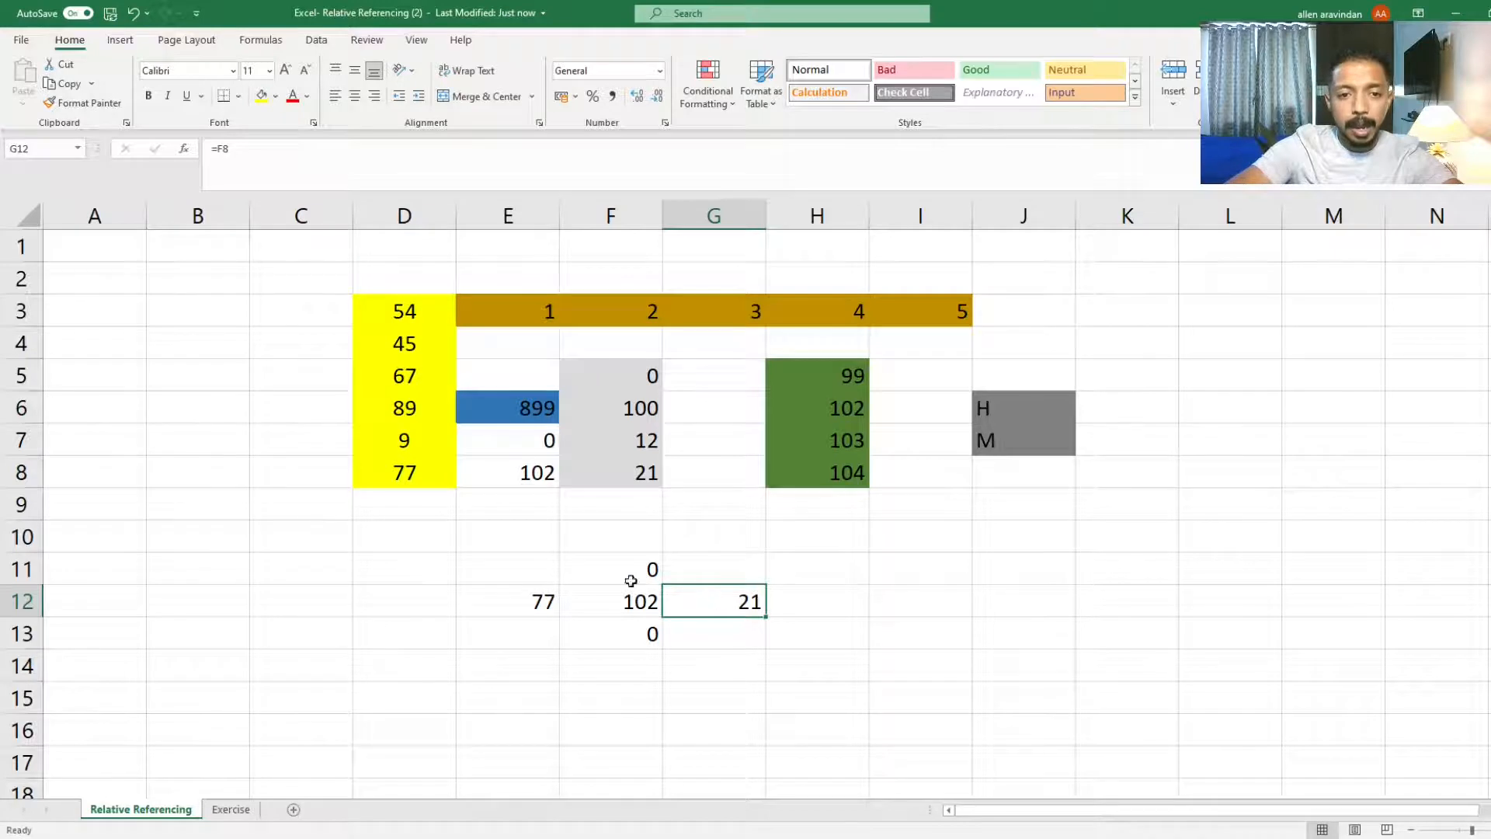
pyautogui.click(542, 600)
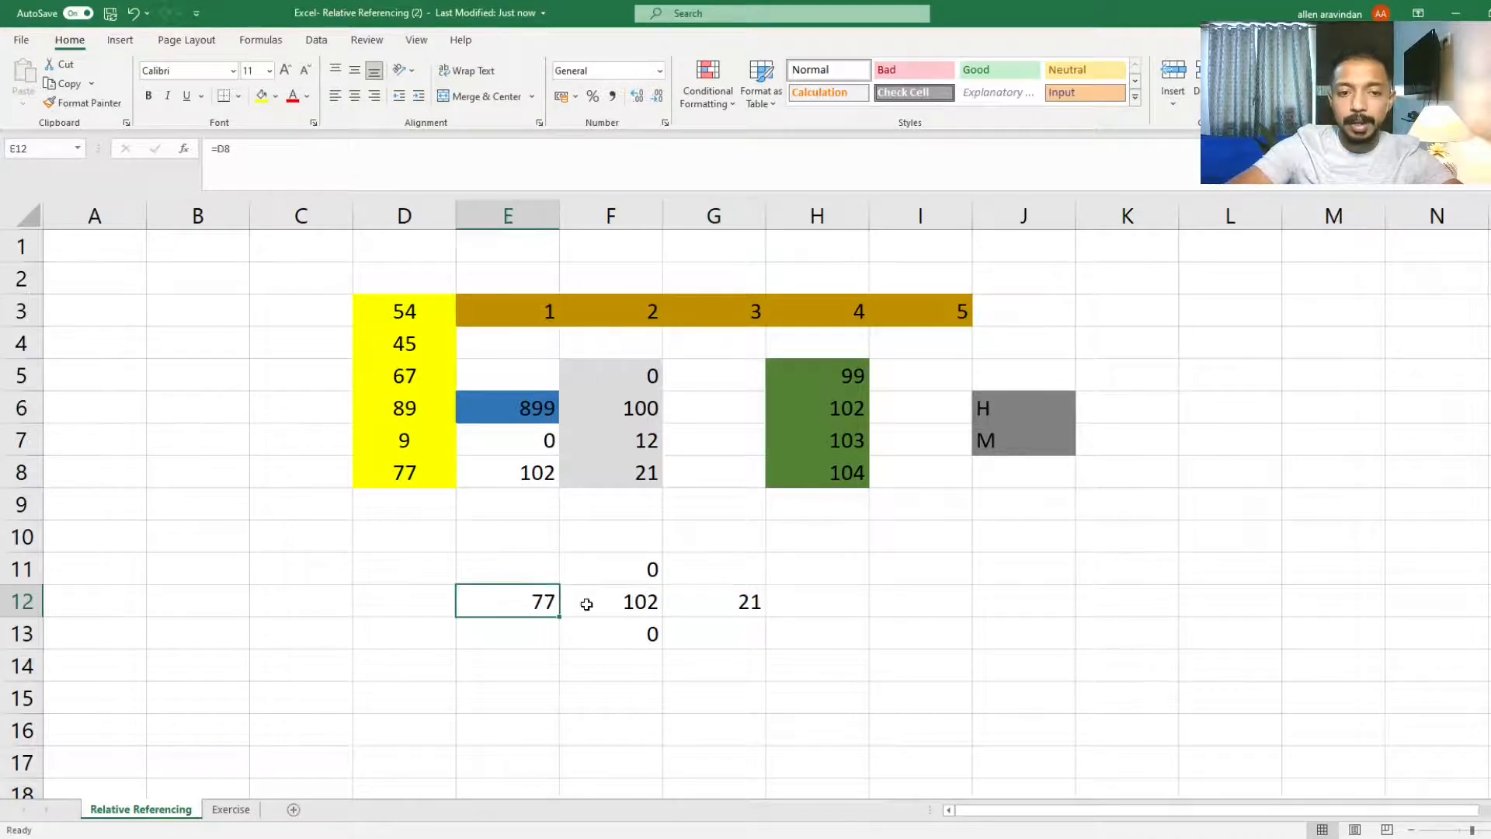
pyautogui.click(629, 571)
pyautogui.click(621, 638)
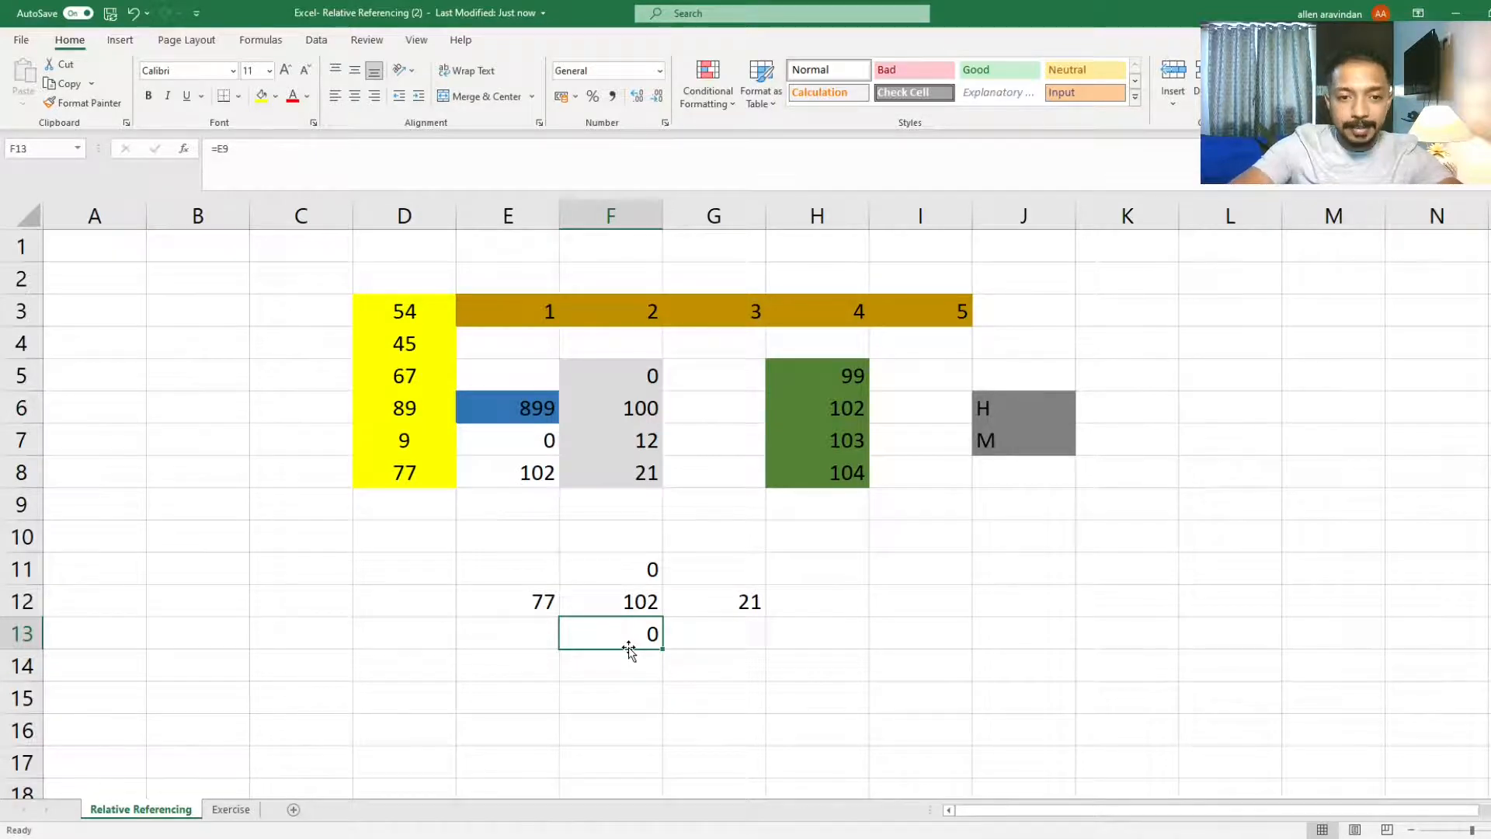
pyautogui.click(635, 599)
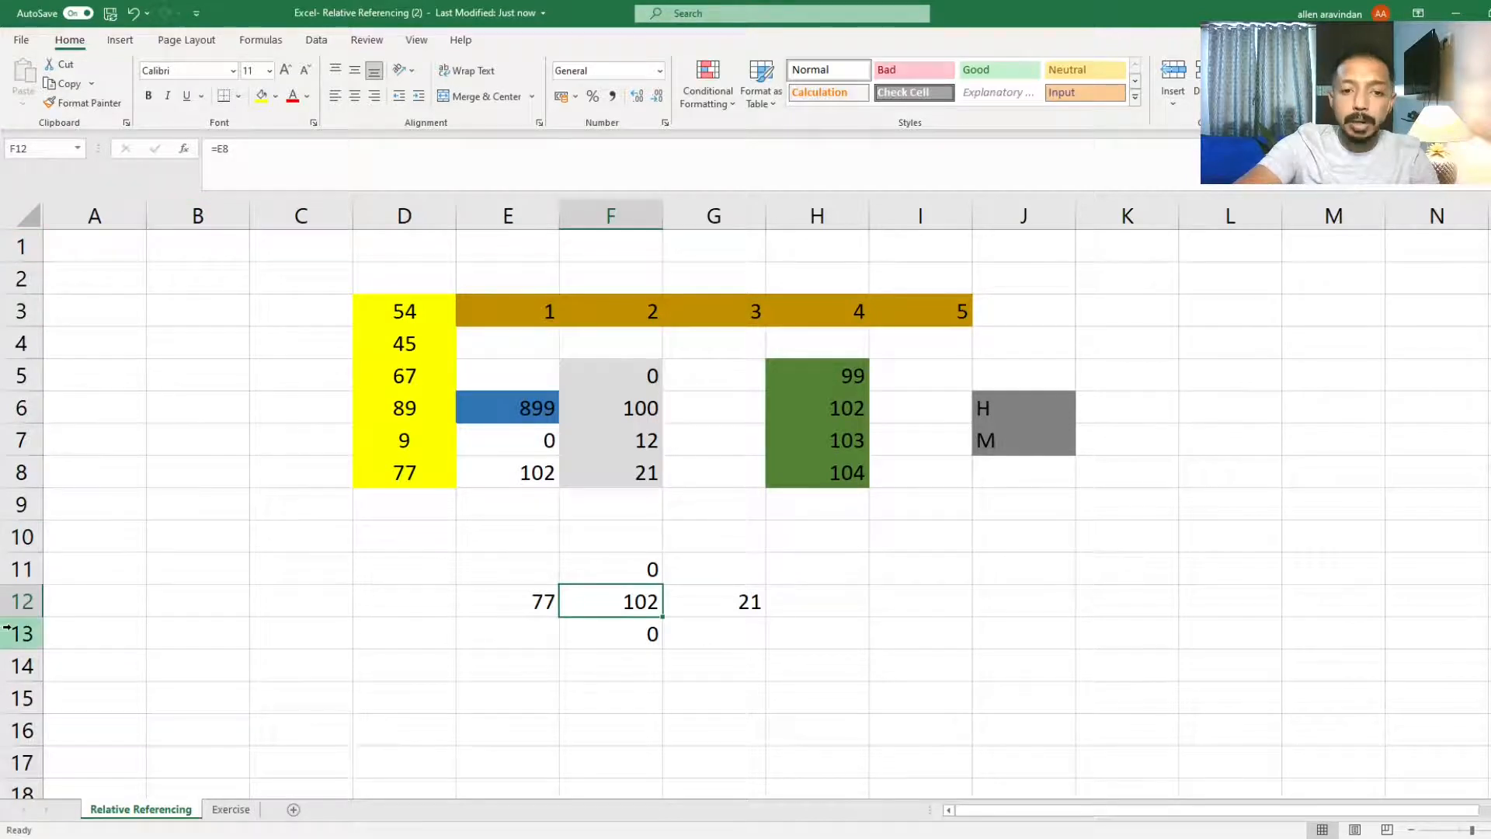
# Step: Highlight the E8 reference inside F12's formula and leave the cell without changes
pyautogui.doubleClick(606, 604)
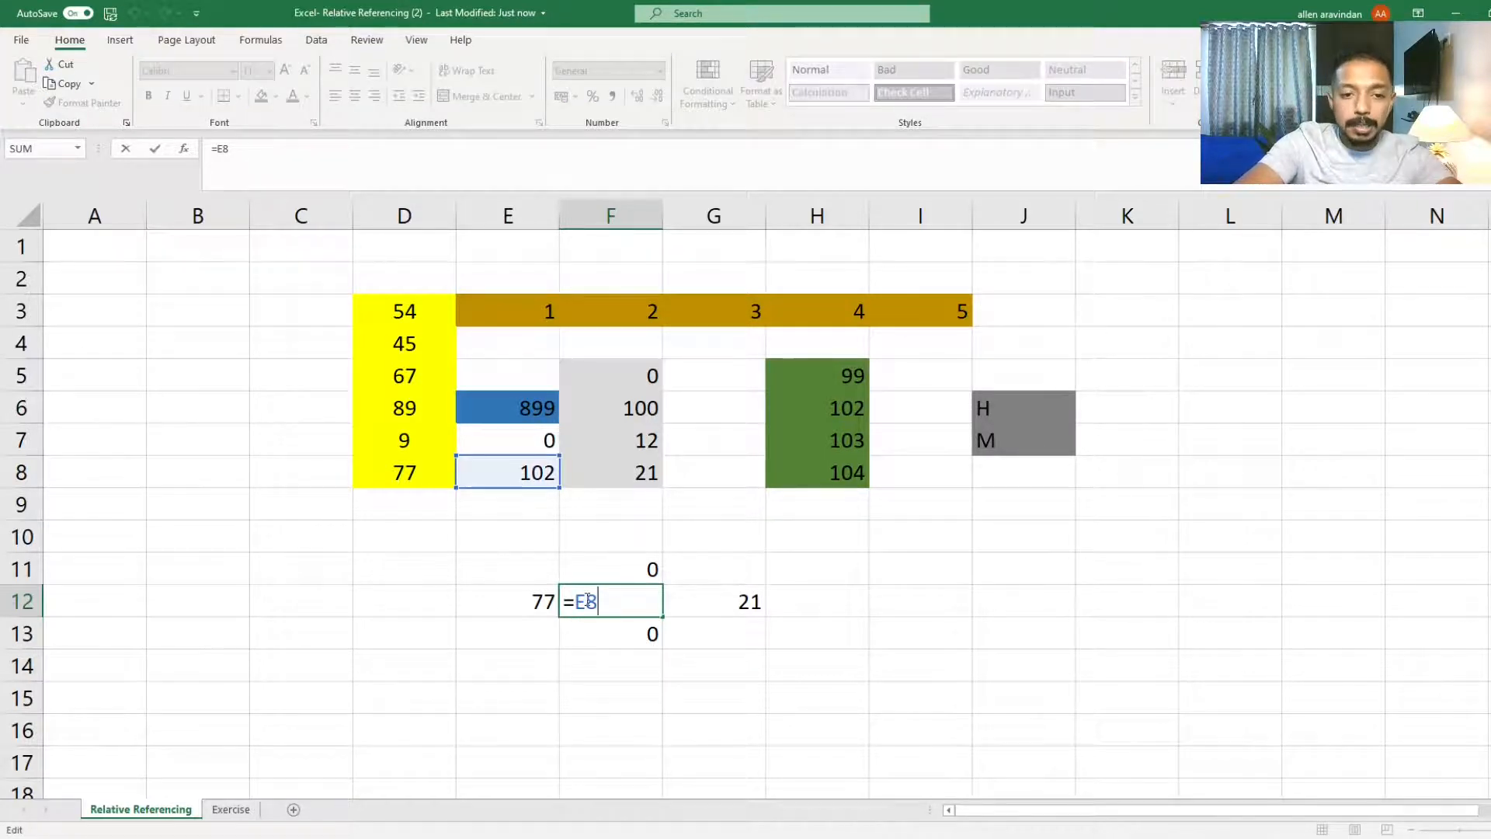
pyautogui.moveTo(588, 601); pyautogui.dragTo(572, 600)
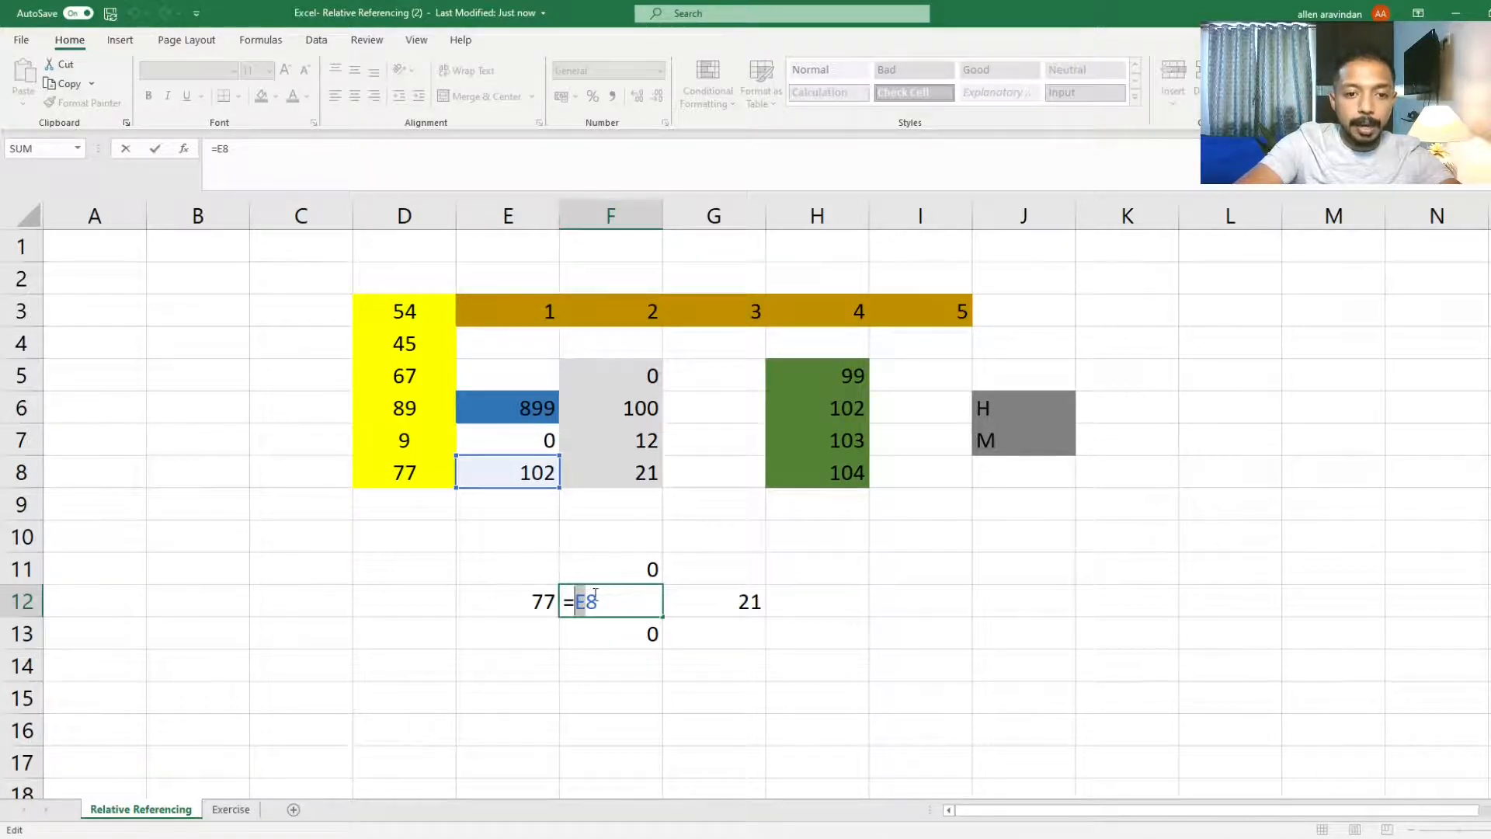
pyautogui.moveTo(598, 600); pyautogui.dragTo(586, 598)
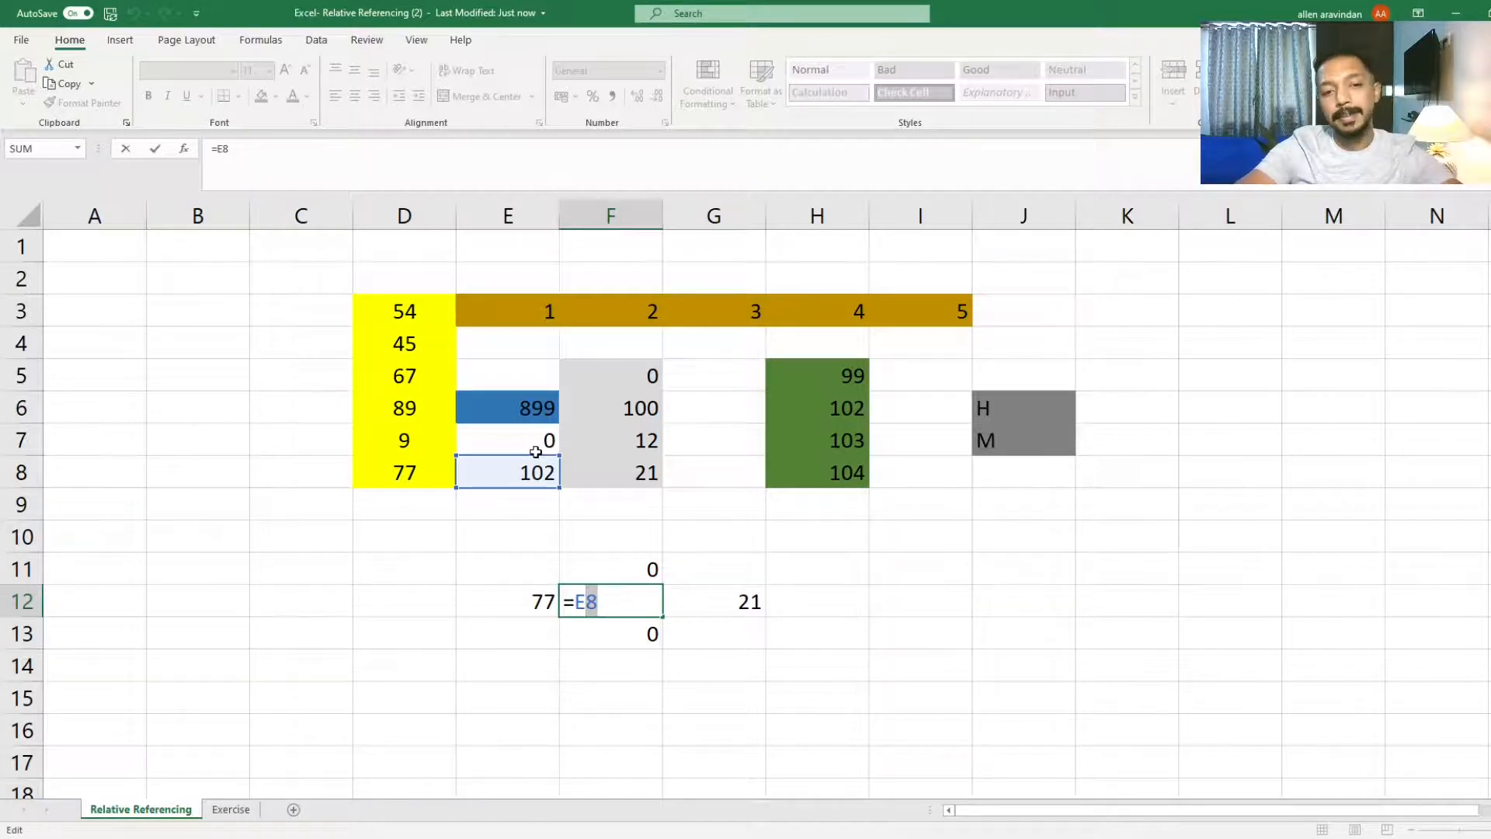
pyautogui.hotkey('ctrl', 'Return')
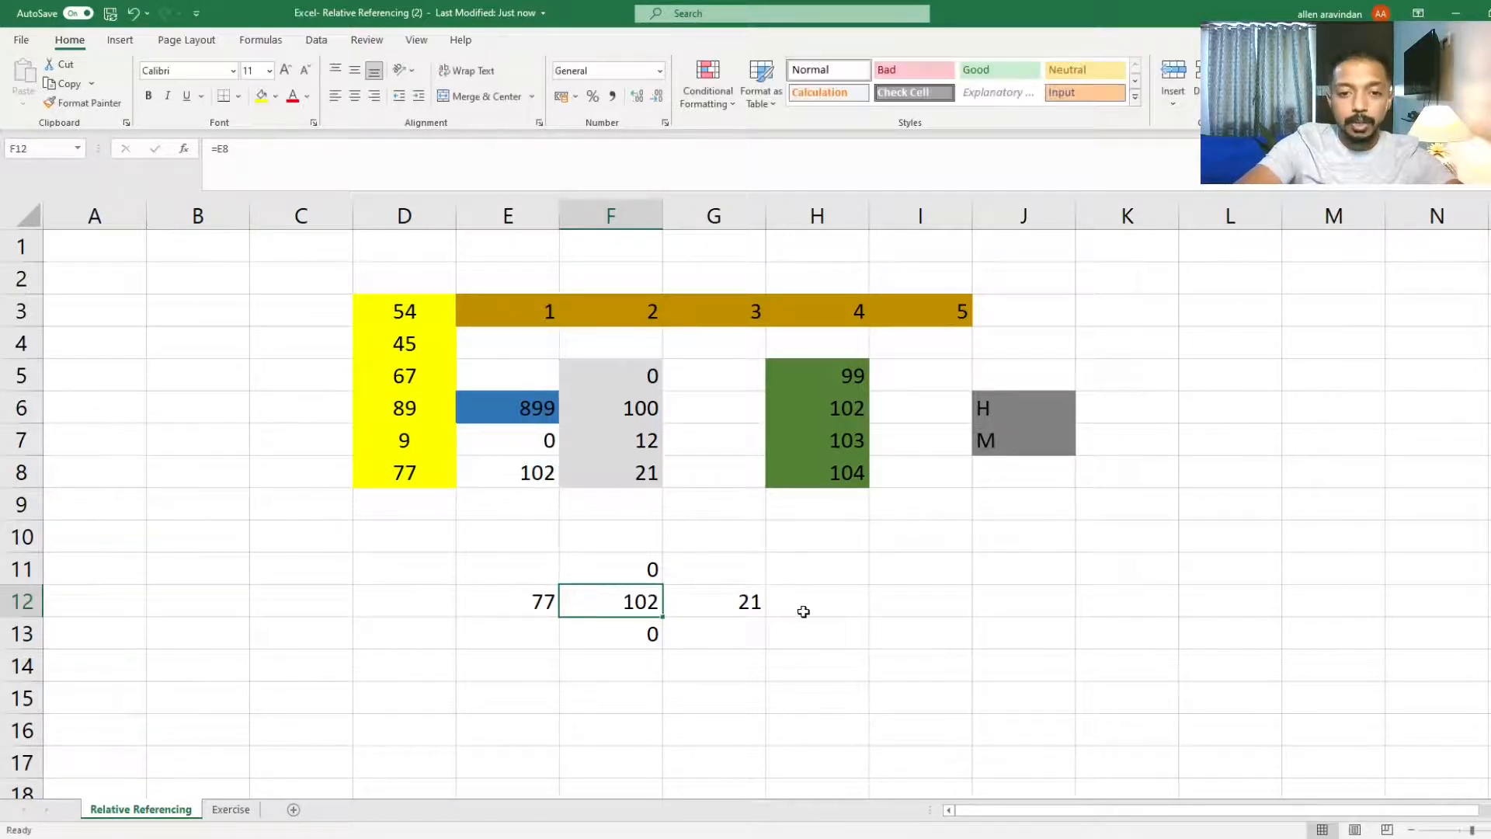
pyautogui.click(588, 688)
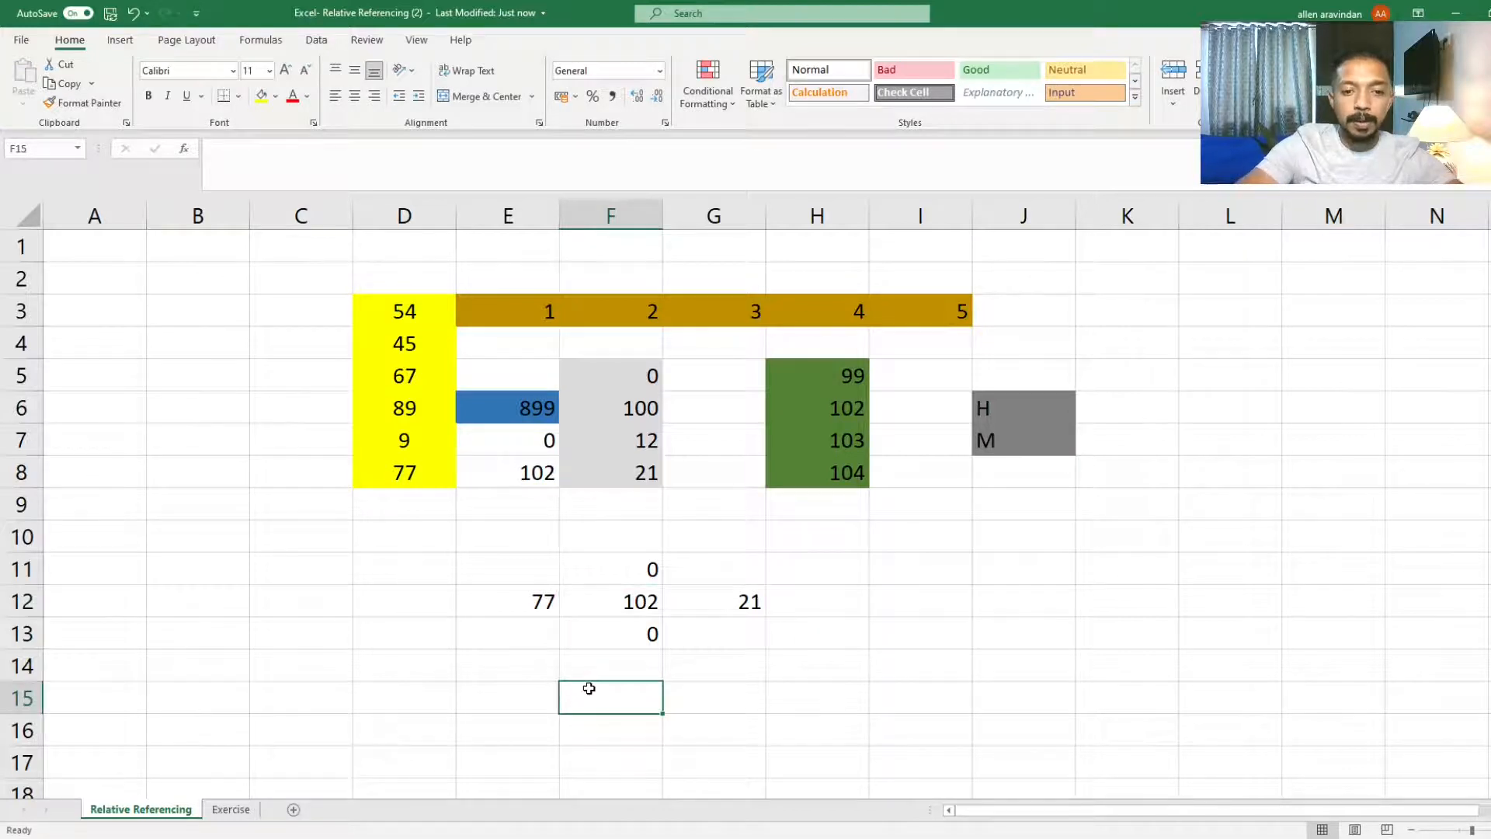
# Step: Cycle F12's E8 reference through its mixed forms and commit it as the absolute reference $E$8
pyautogui.click(632, 596)
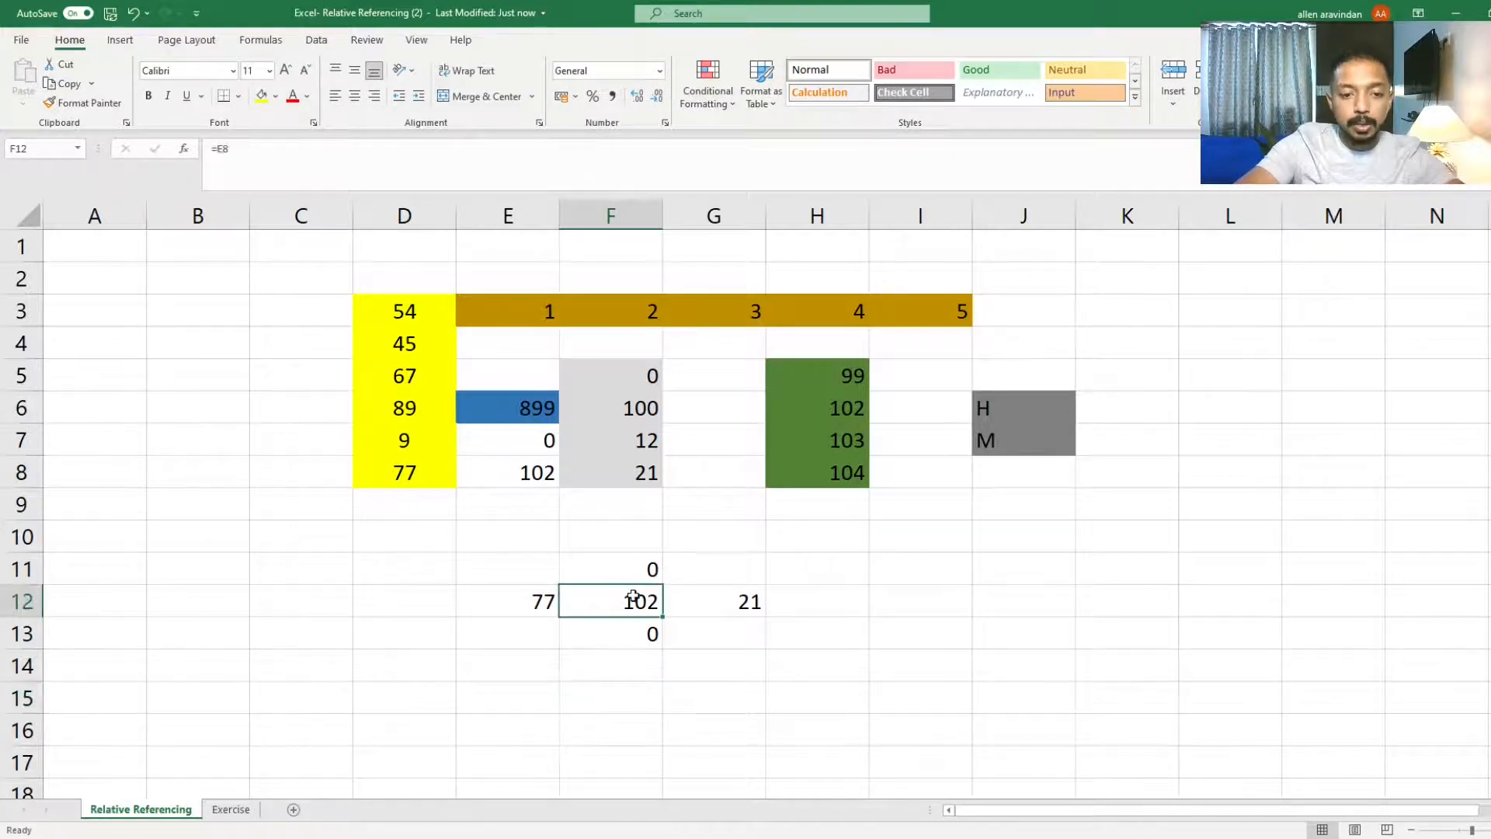
pyautogui.doubleClick(634, 596)
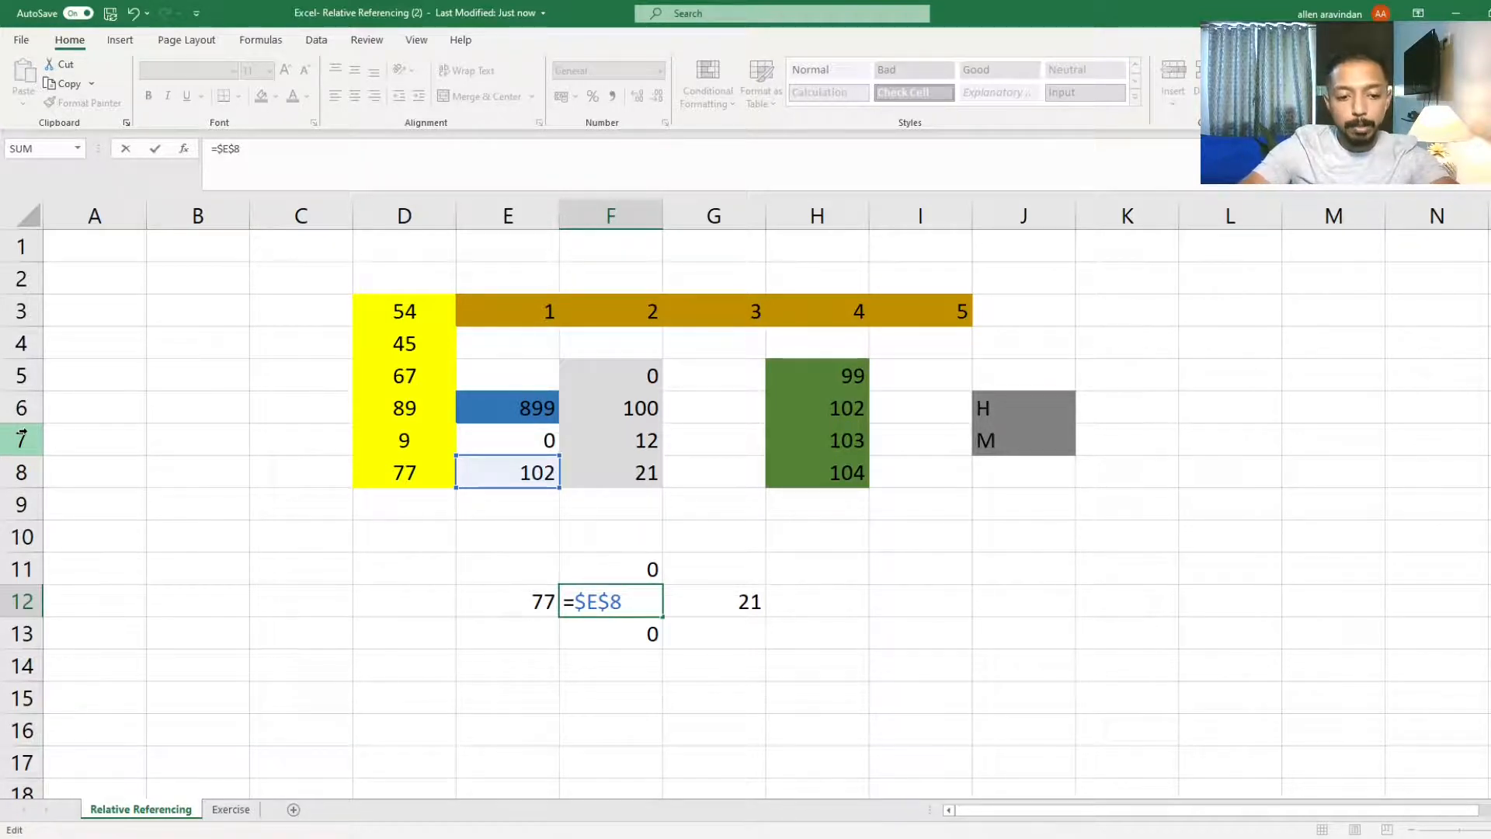
pyautogui.press('F4')
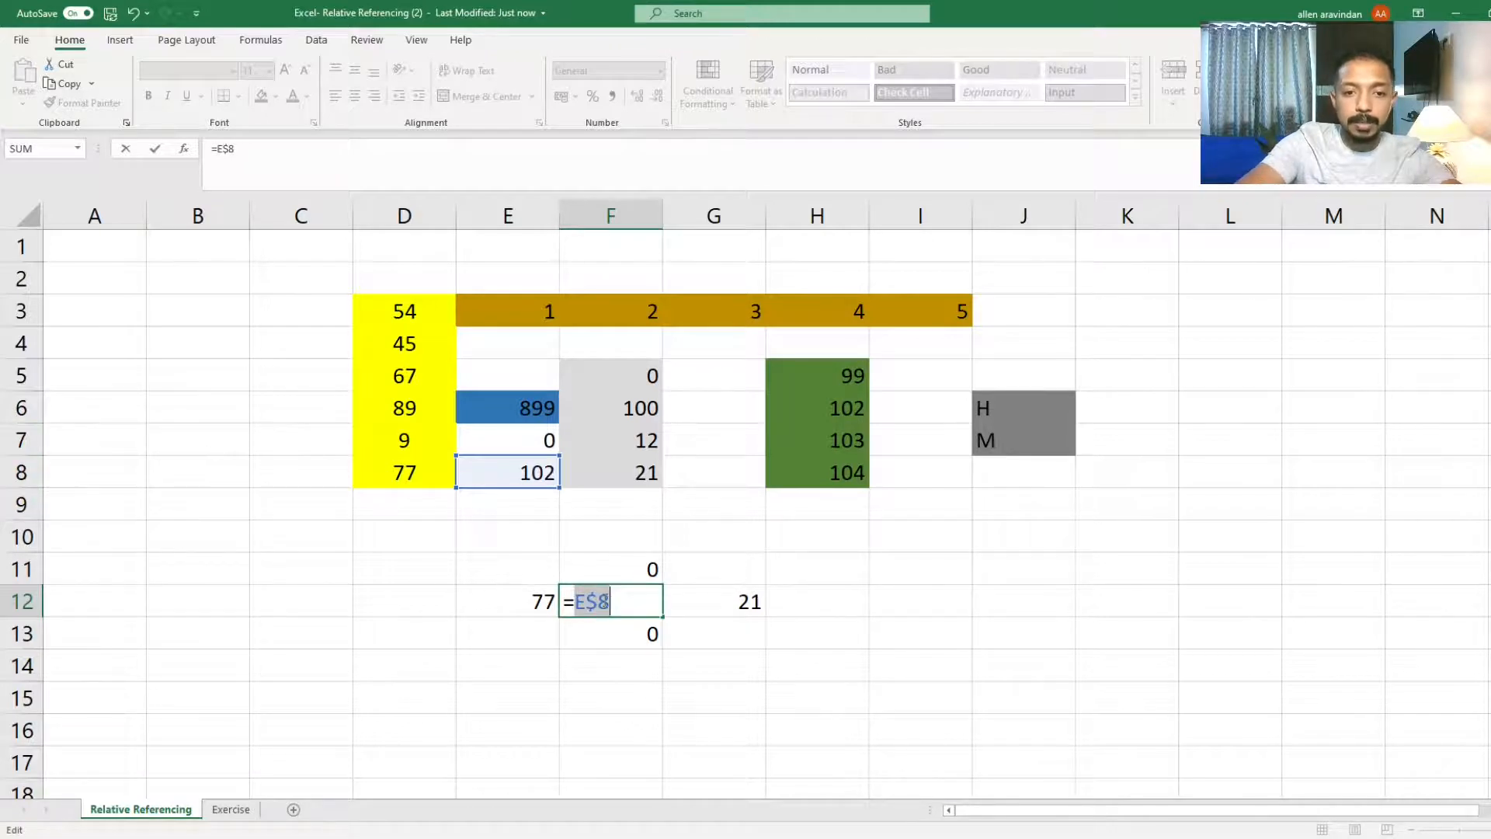
pyautogui.click(605, 601)
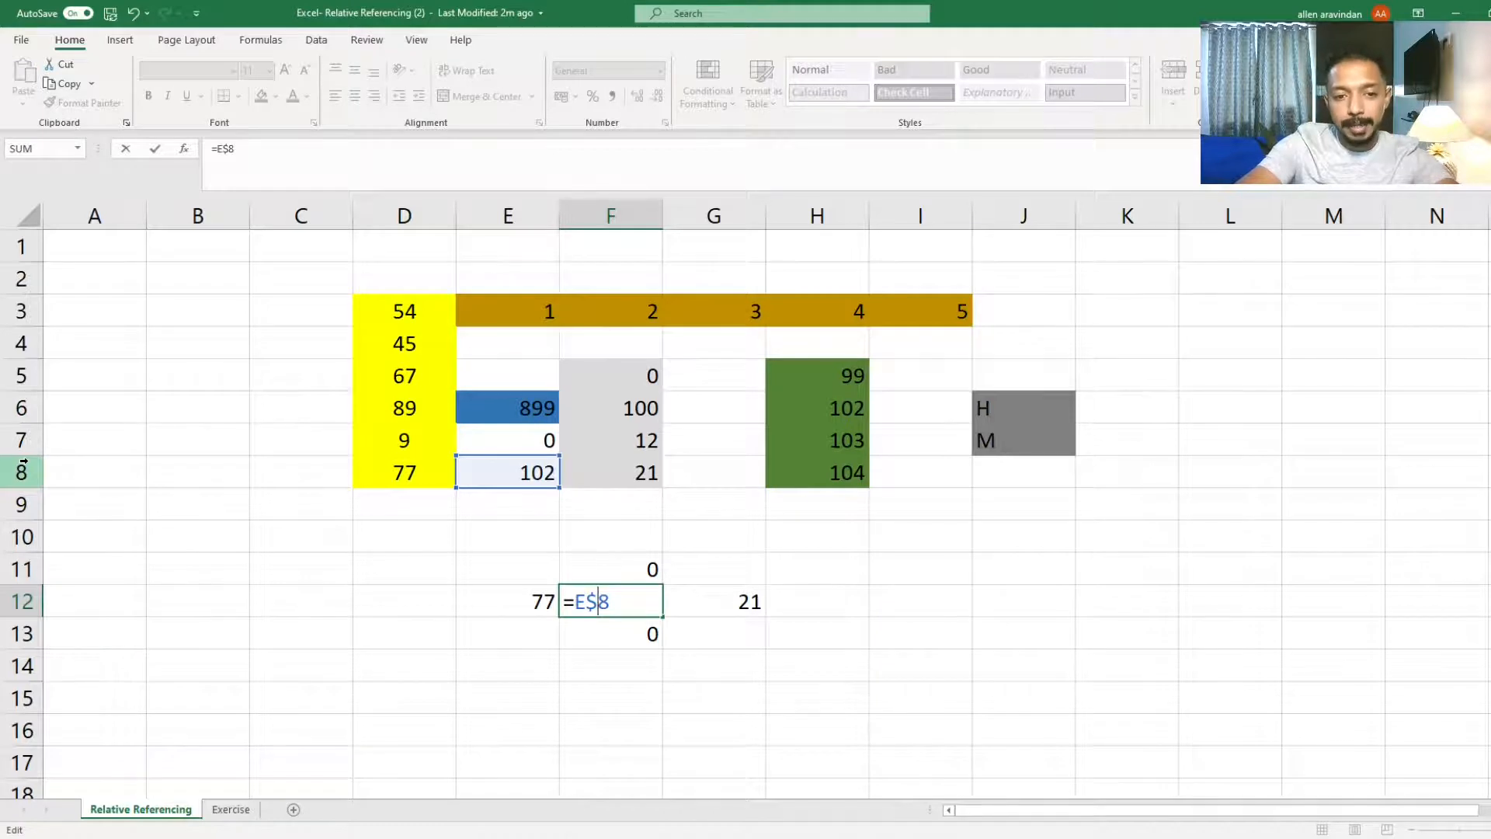
pyautogui.press('F4')
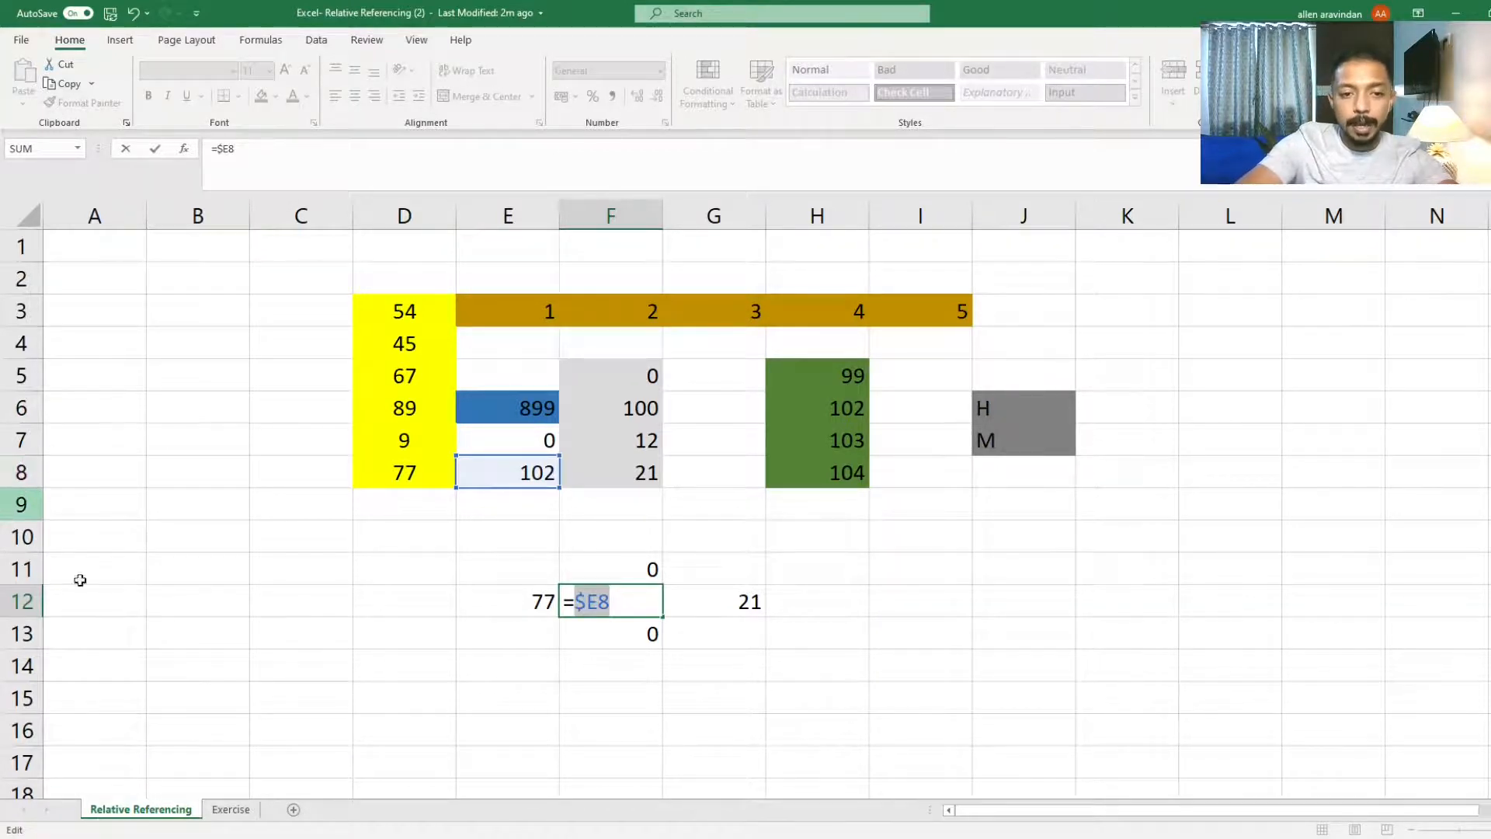
pyautogui.click(599, 596)
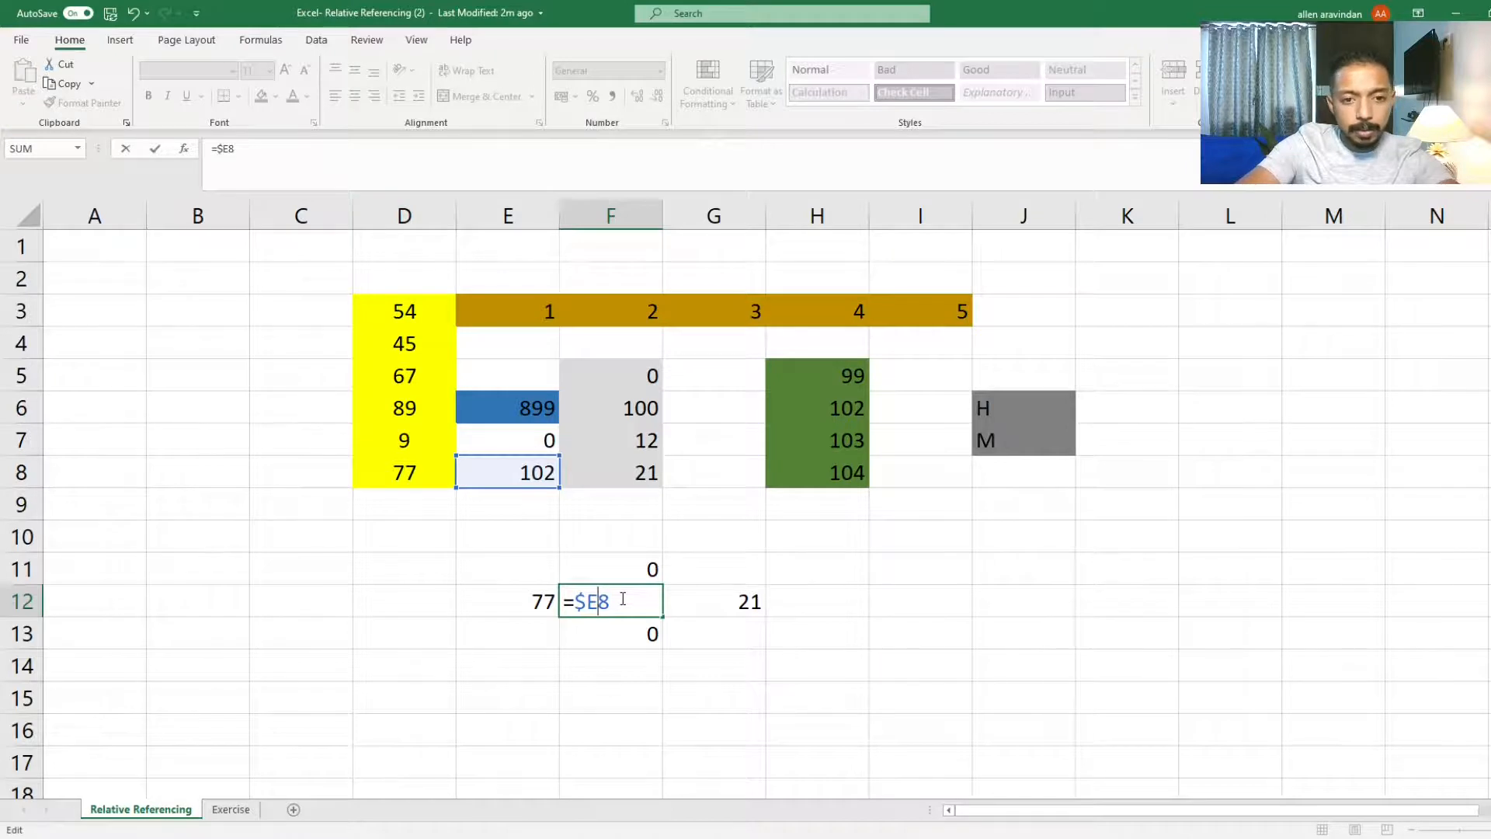
pyautogui.press('F4')
pyautogui.press('F4')
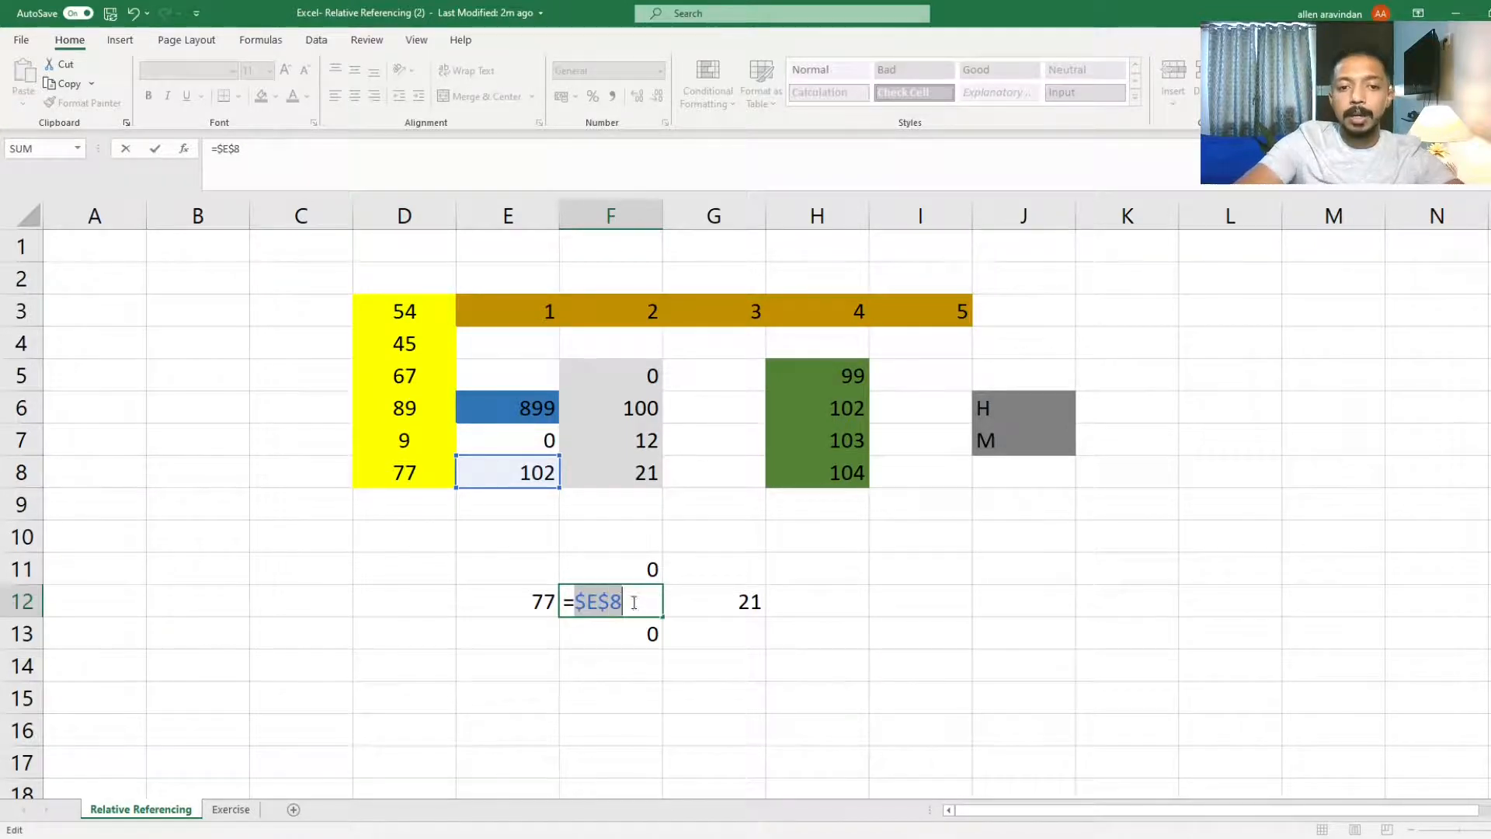
pyautogui.click(634, 602)
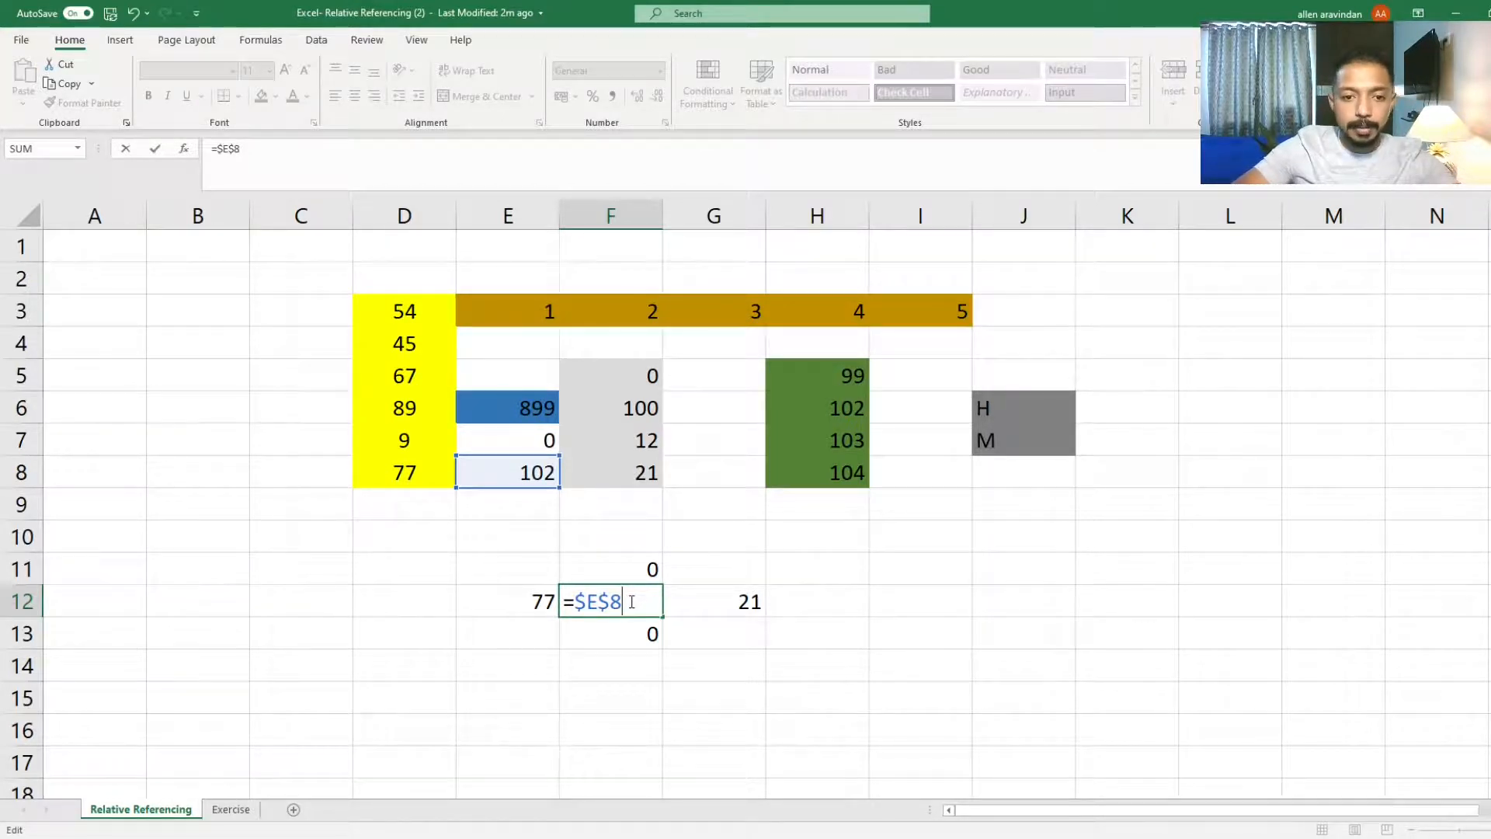
pyautogui.press('Return')
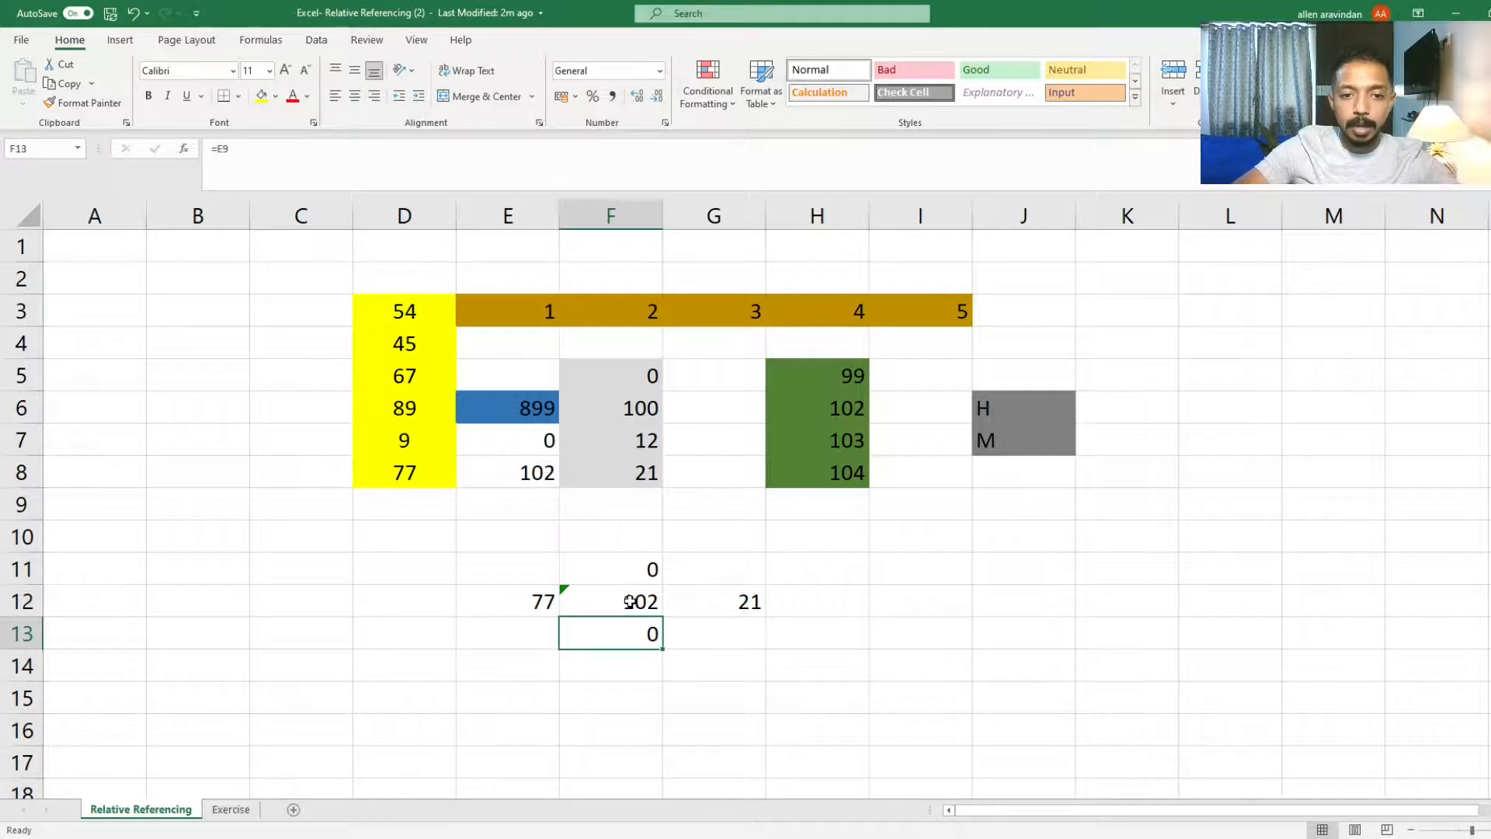
# Step: Copy F12's $E$8 formula and paste it into G12 and E12
pyautogui.click(629, 601)
pyautogui.hotkey('ctrl', 'c')
pyautogui.press('Right')
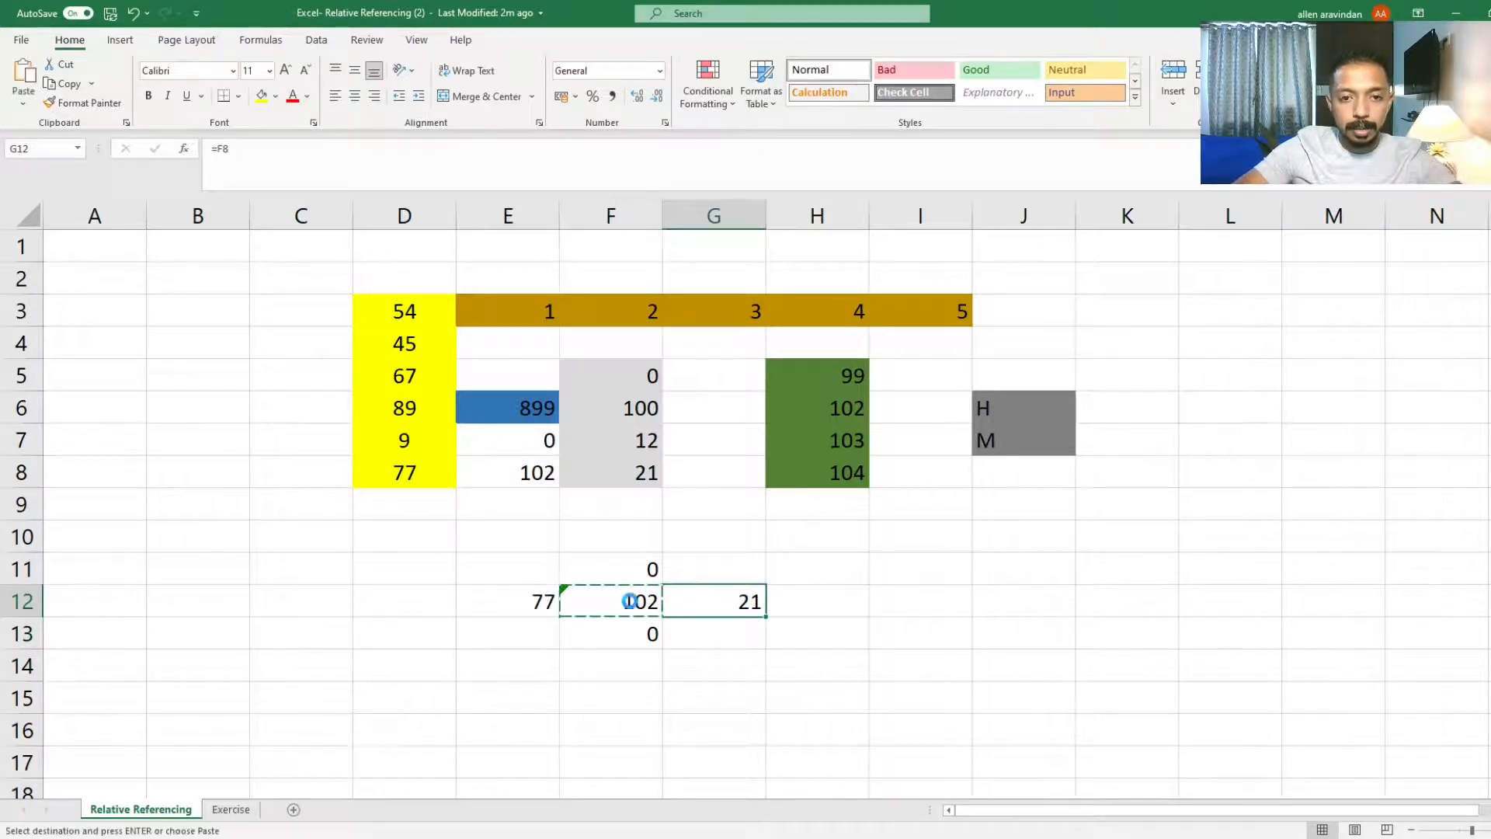
pyautogui.hotkey('ctrl', 'v')
pyautogui.press('Left')
pyautogui.press('Left')
pyautogui.hotkey('ctrl', 'v')
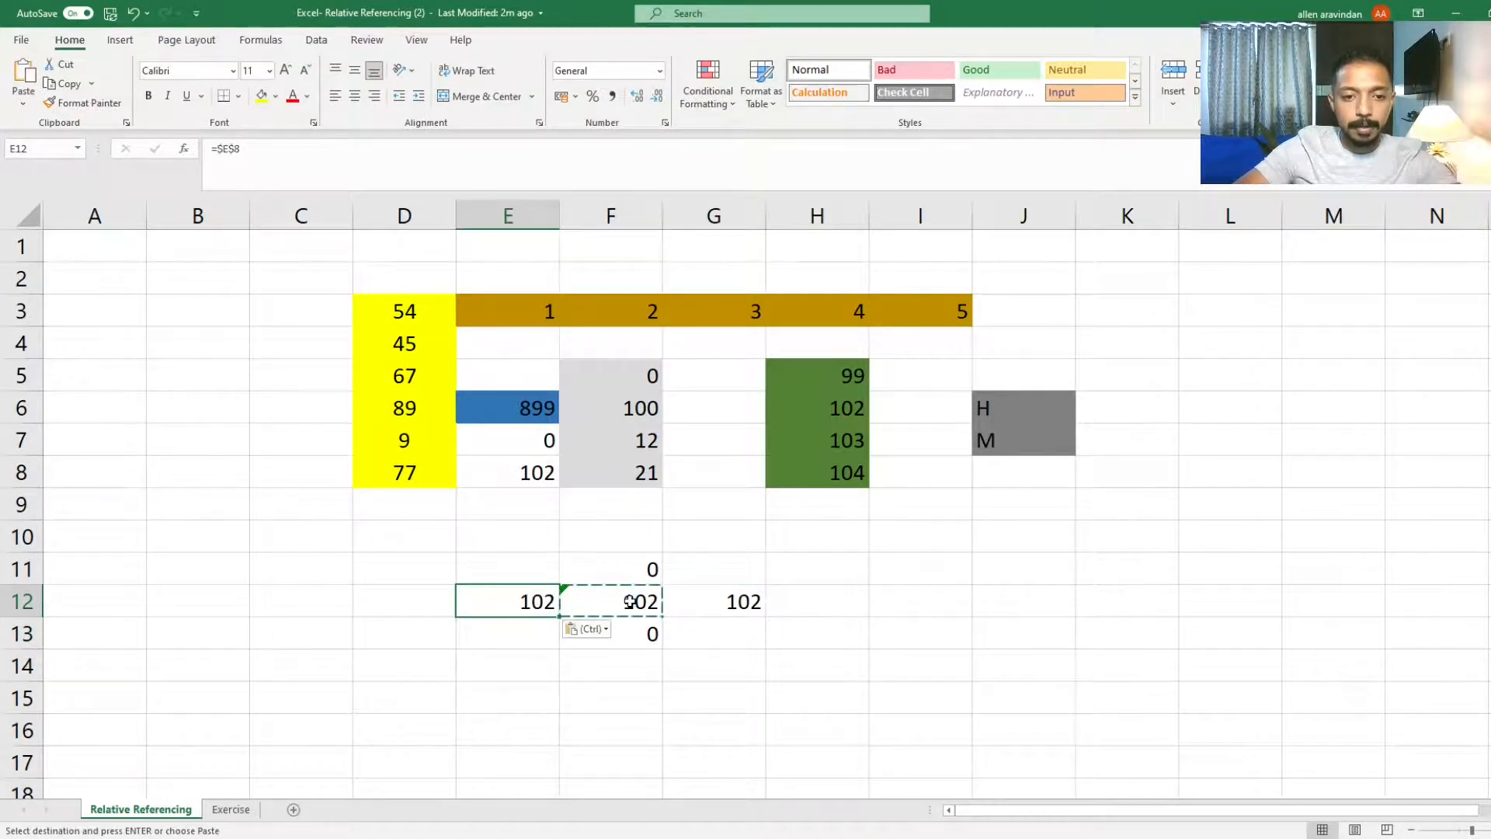
# Step: Paste the copied $E$8 formula into F11 and F13
pyautogui.press('Down')
pyautogui.press('Up')
pyautogui.press('Right')
pyautogui.press('Up')
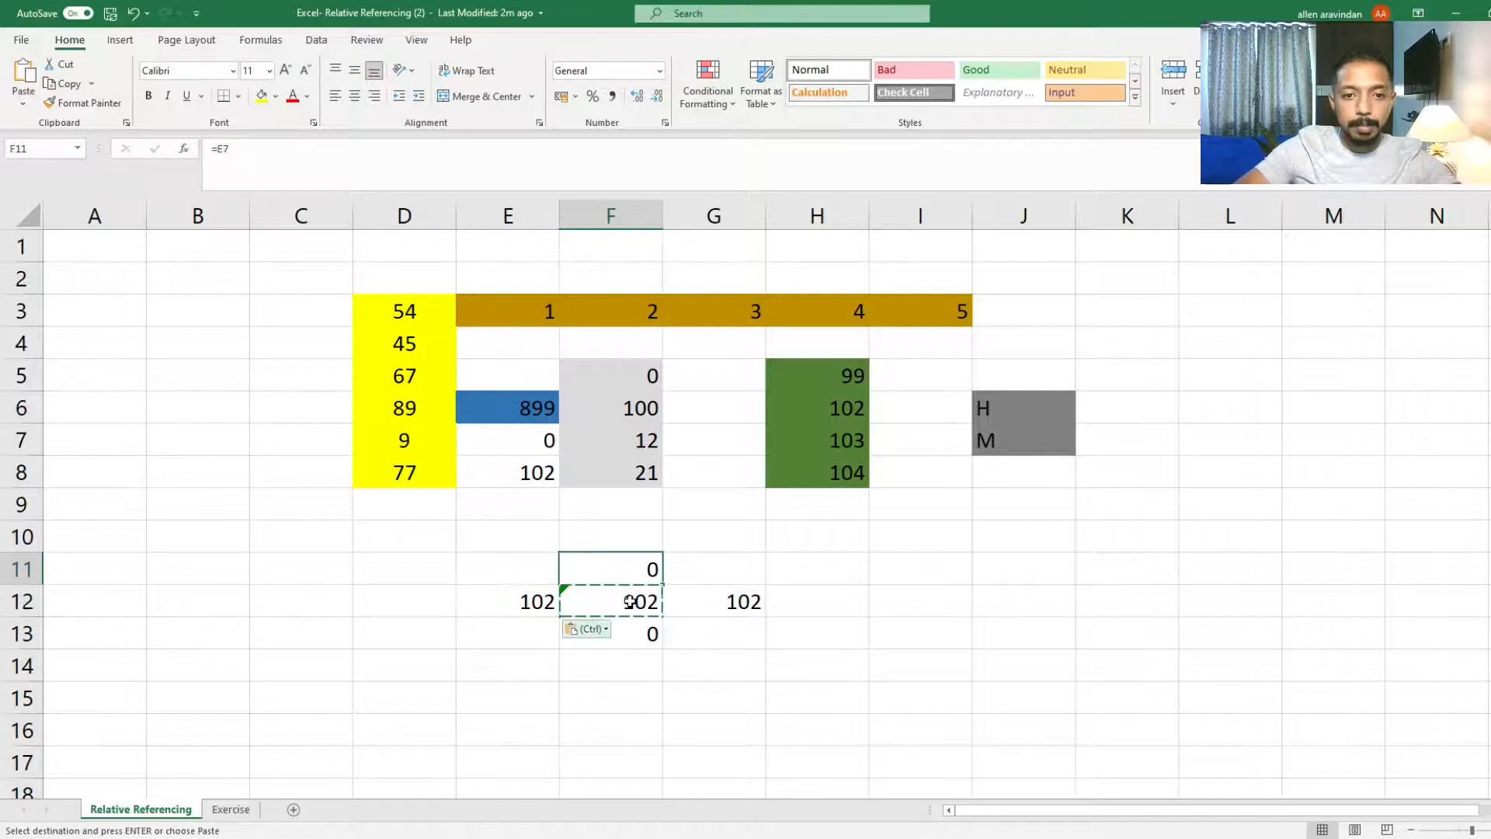
pyautogui.press('Down')
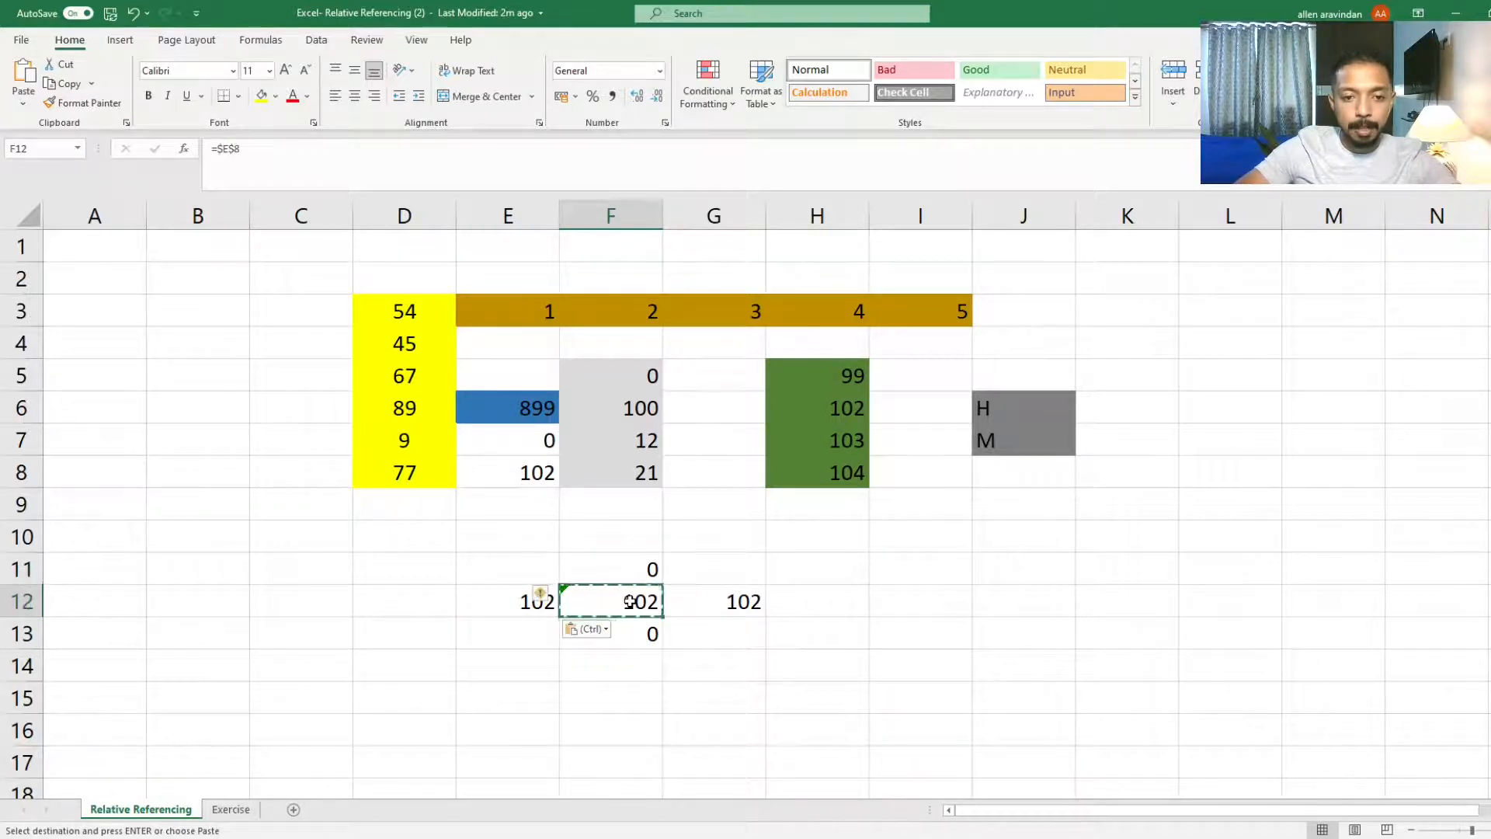
pyautogui.press('Up')
pyautogui.hotkey('ctrl', 'v')
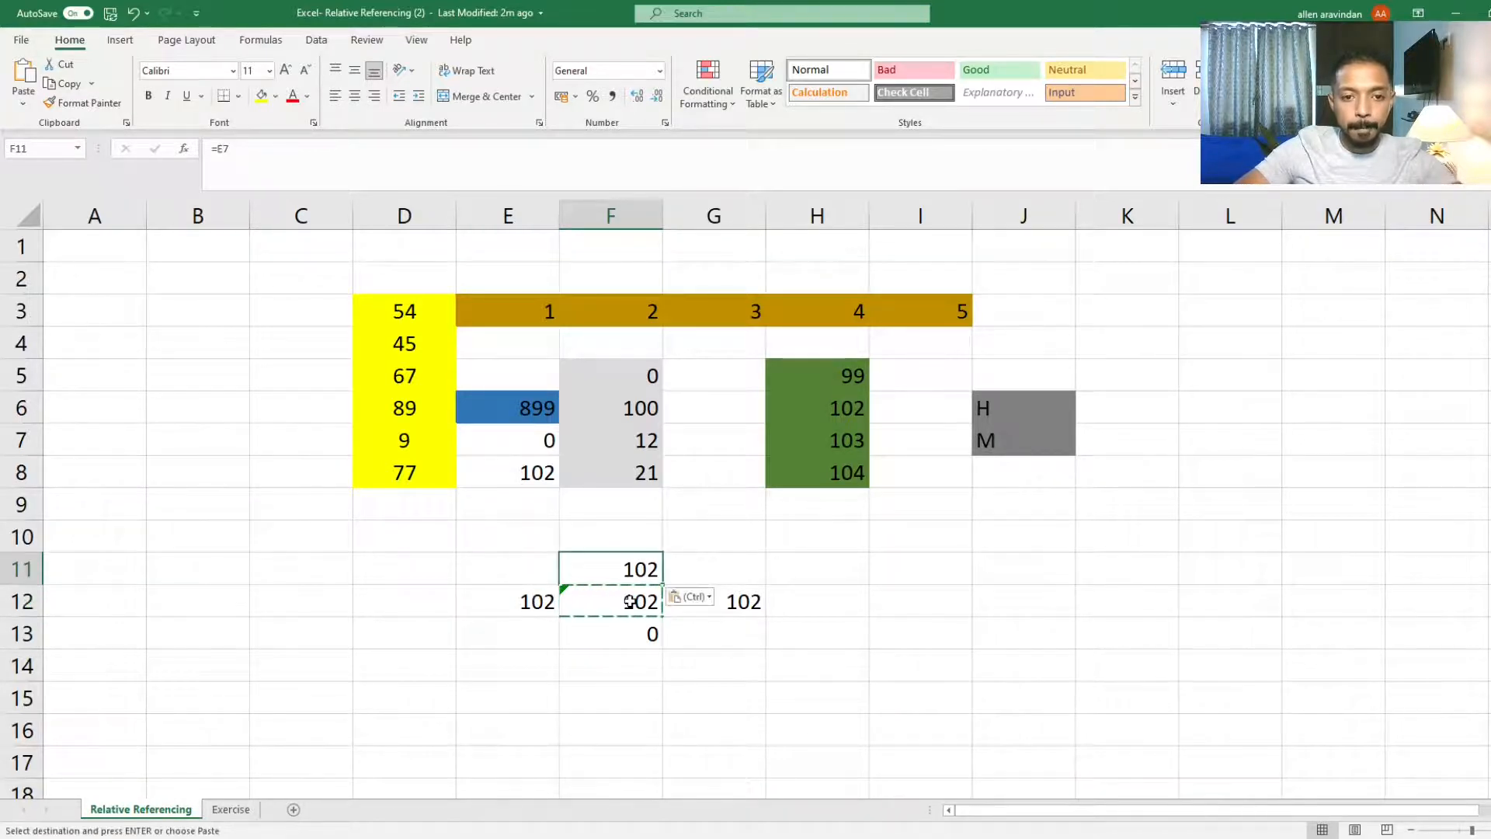
pyautogui.press('Down')
pyautogui.press('Down')
pyautogui.press('Return')
pyautogui.press('Escape')
pyautogui.press('Down')
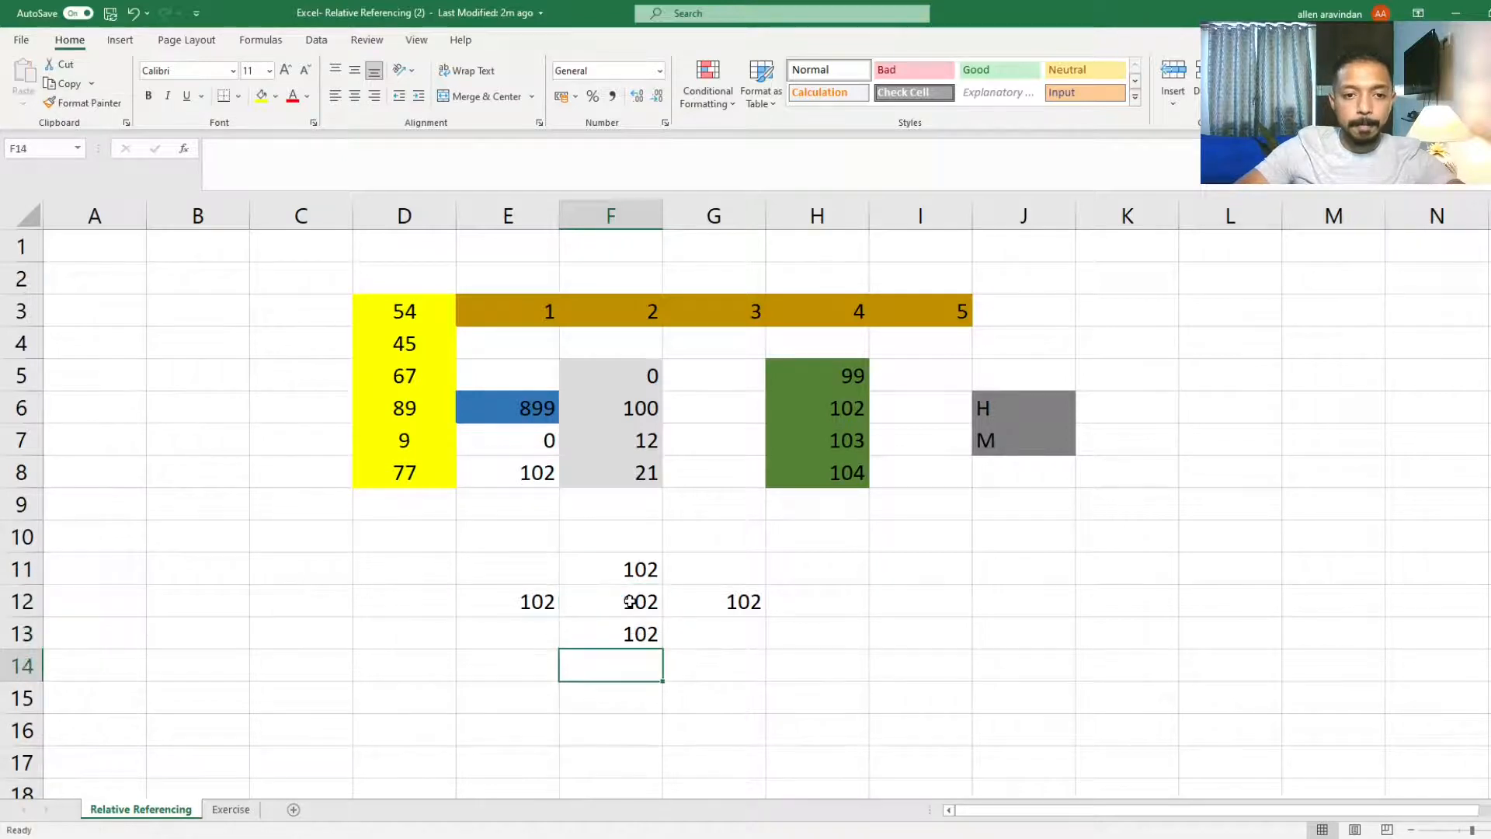
# Step: Change F12's reference to the mixed form E$8 and commit it
pyautogui.press('Up')
pyautogui.press('Up')
pyautogui.press('F2')
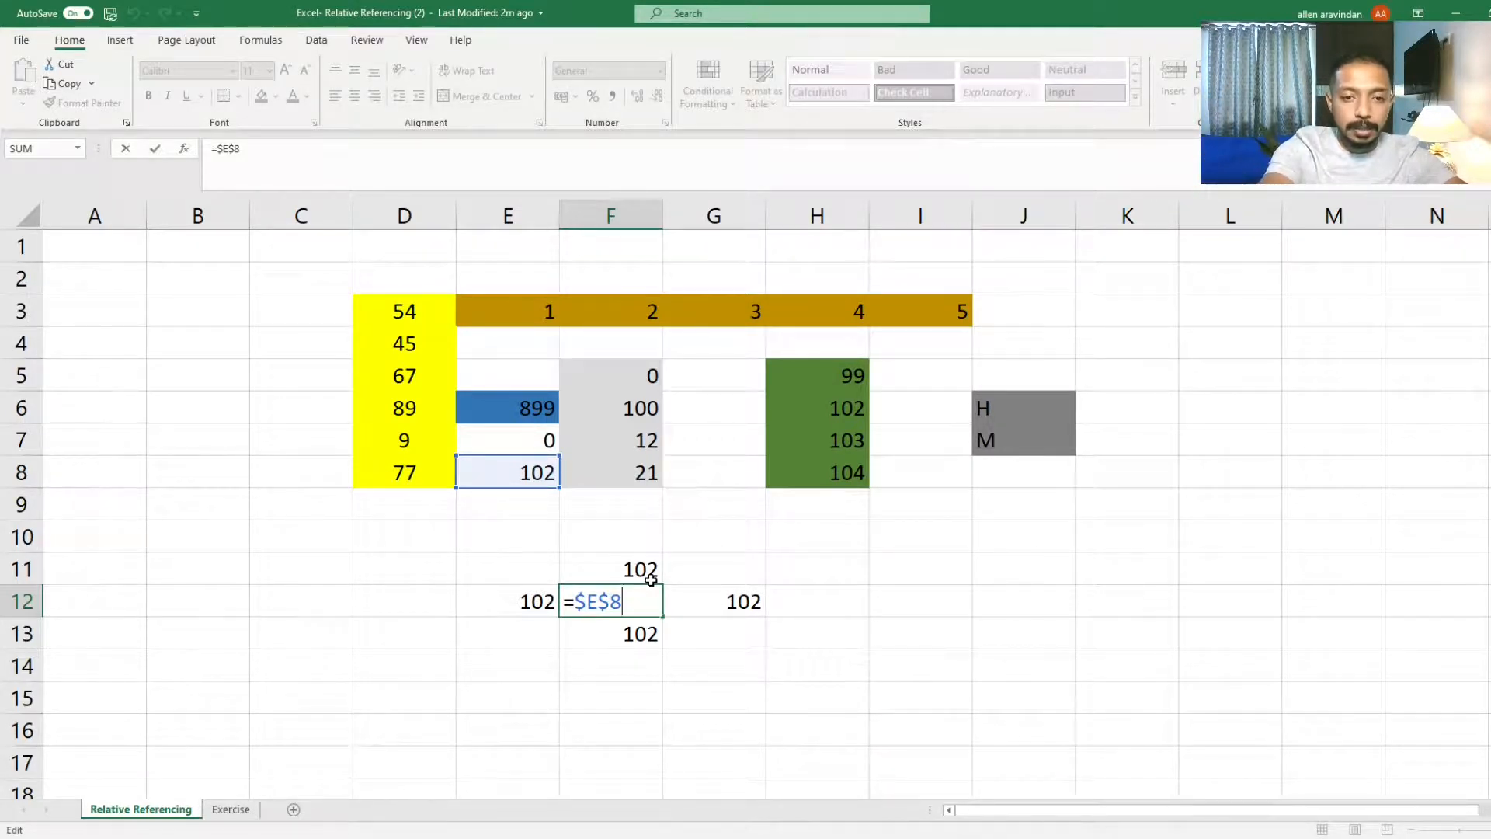
pyautogui.press('F4')
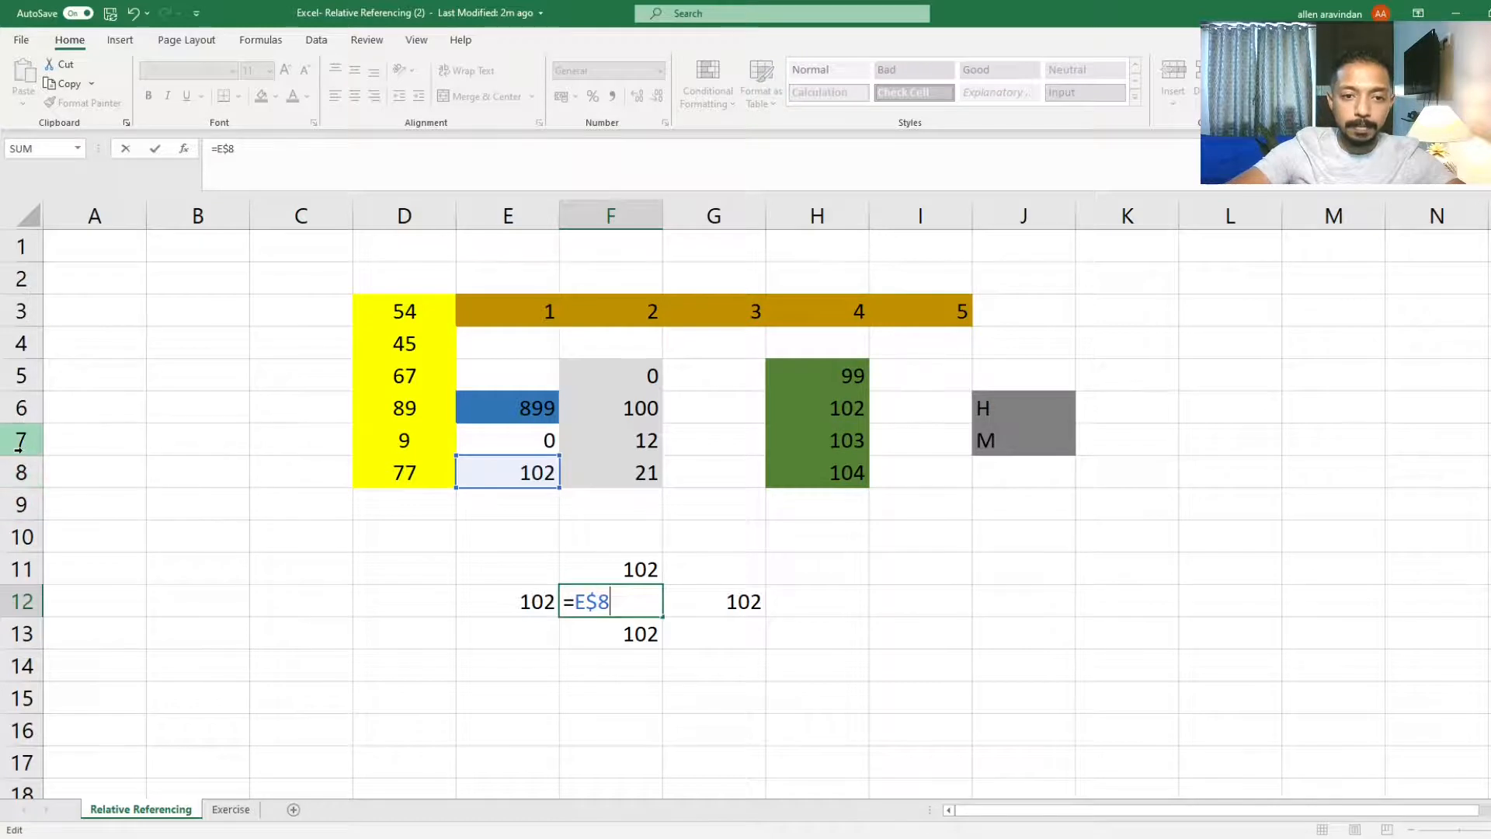
pyautogui.press('Return')
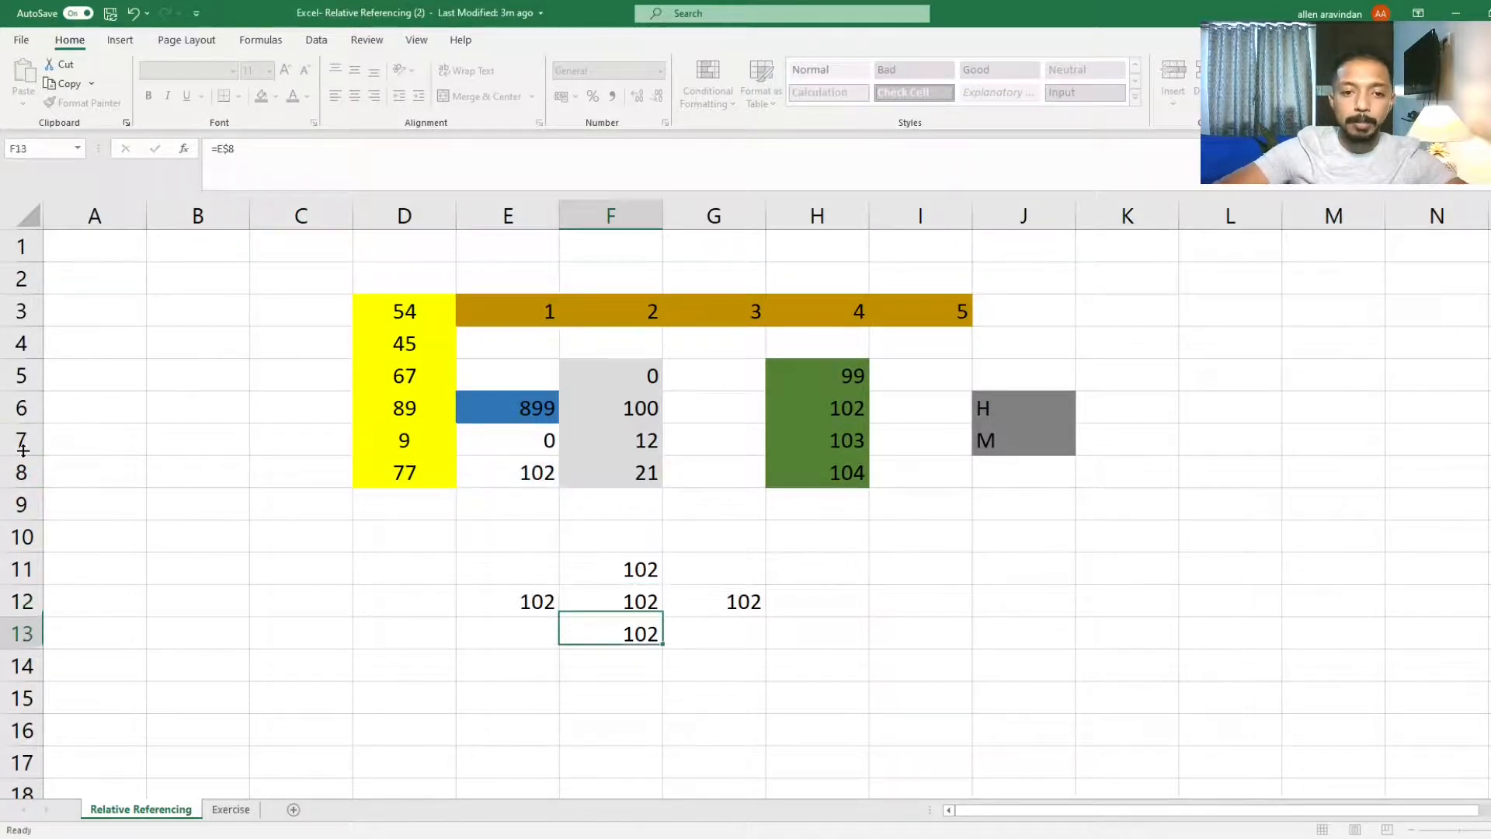
# Step: Copy F12's E$8 formula and paste it into G12 and E12
pyautogui.press('Up')
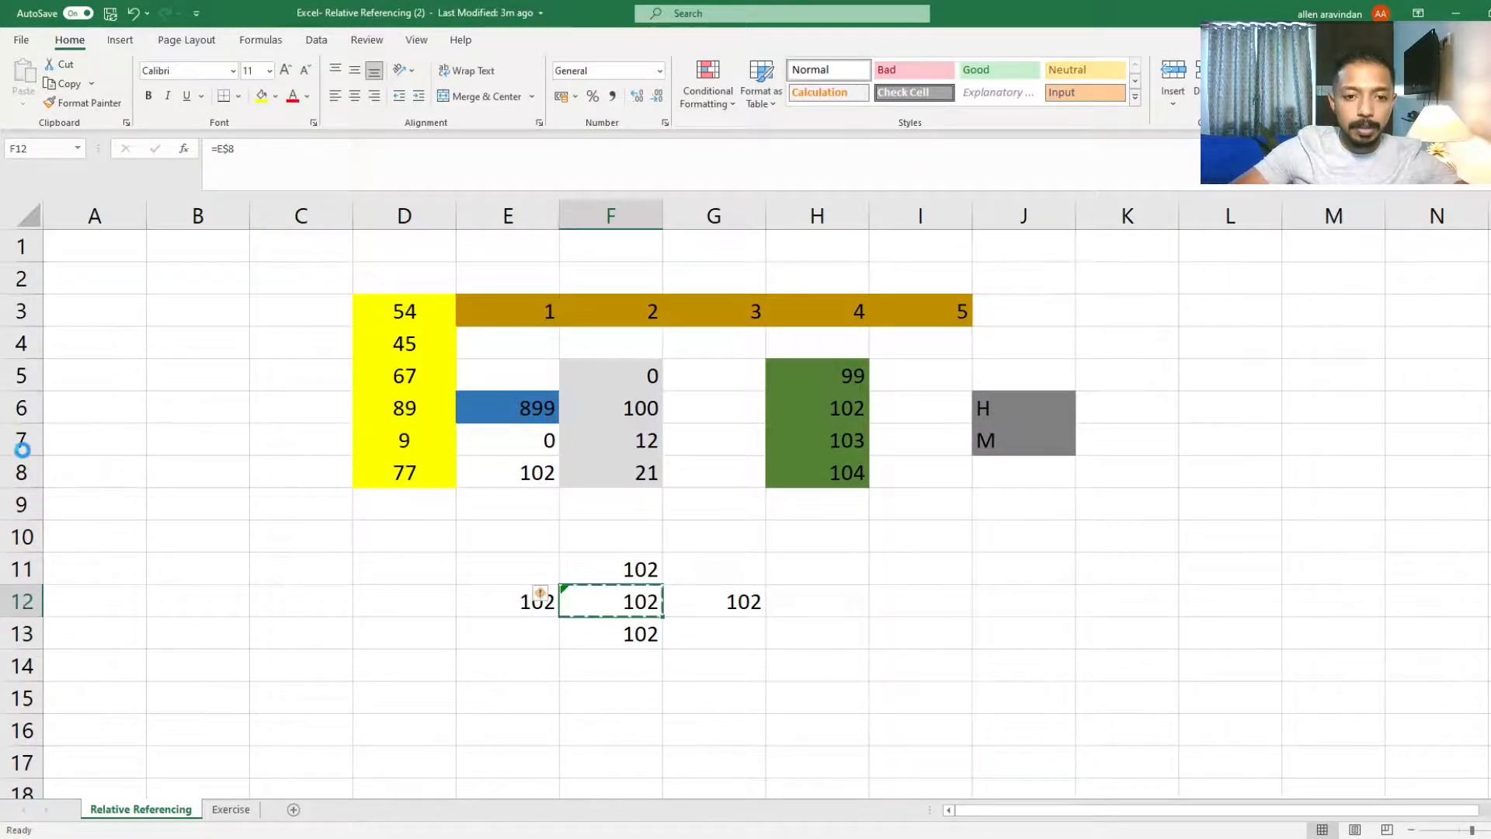
pyautogui.hotkey('ctrl', 'c')
pyautogui.press('Up')
pyautogui.press('Right')
pyautogui.press('Down')
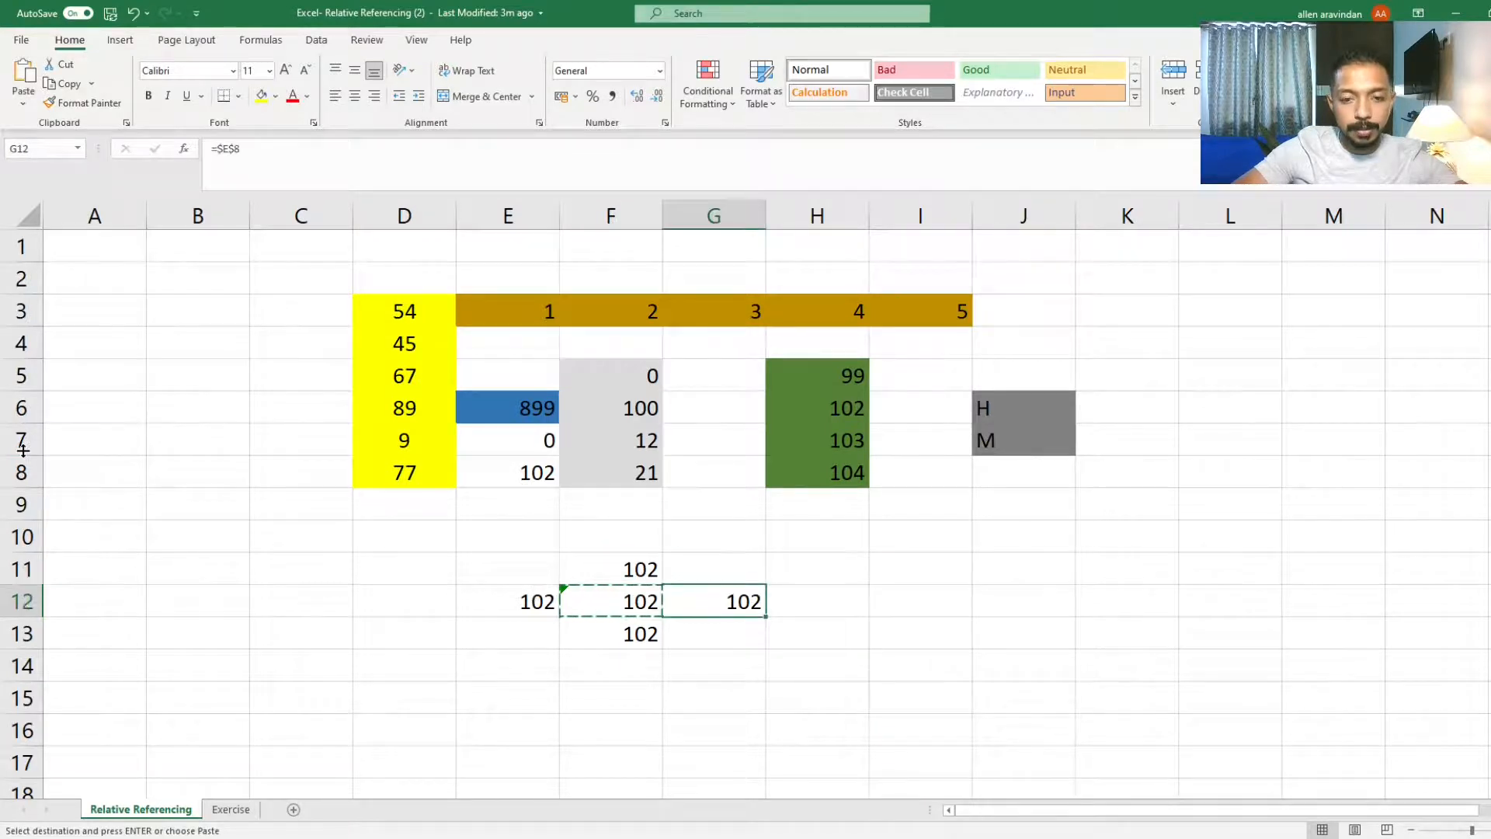
pyautogui.hotkey('ctrl', 'v')
pyautogui.press('Left')
pyautogui.press('Left')
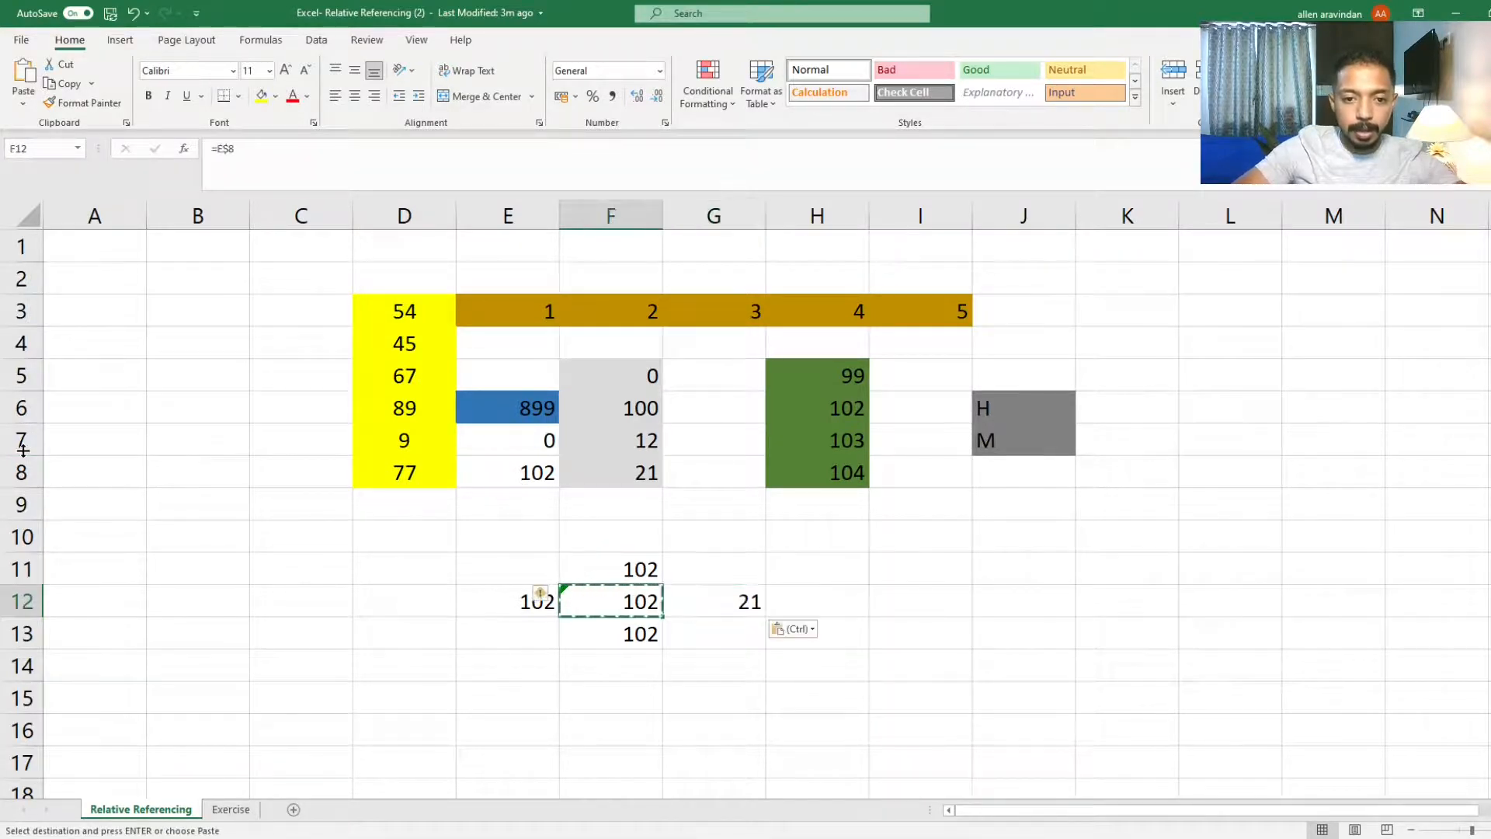
pyautogui.hotkey('ctrl', 'v')
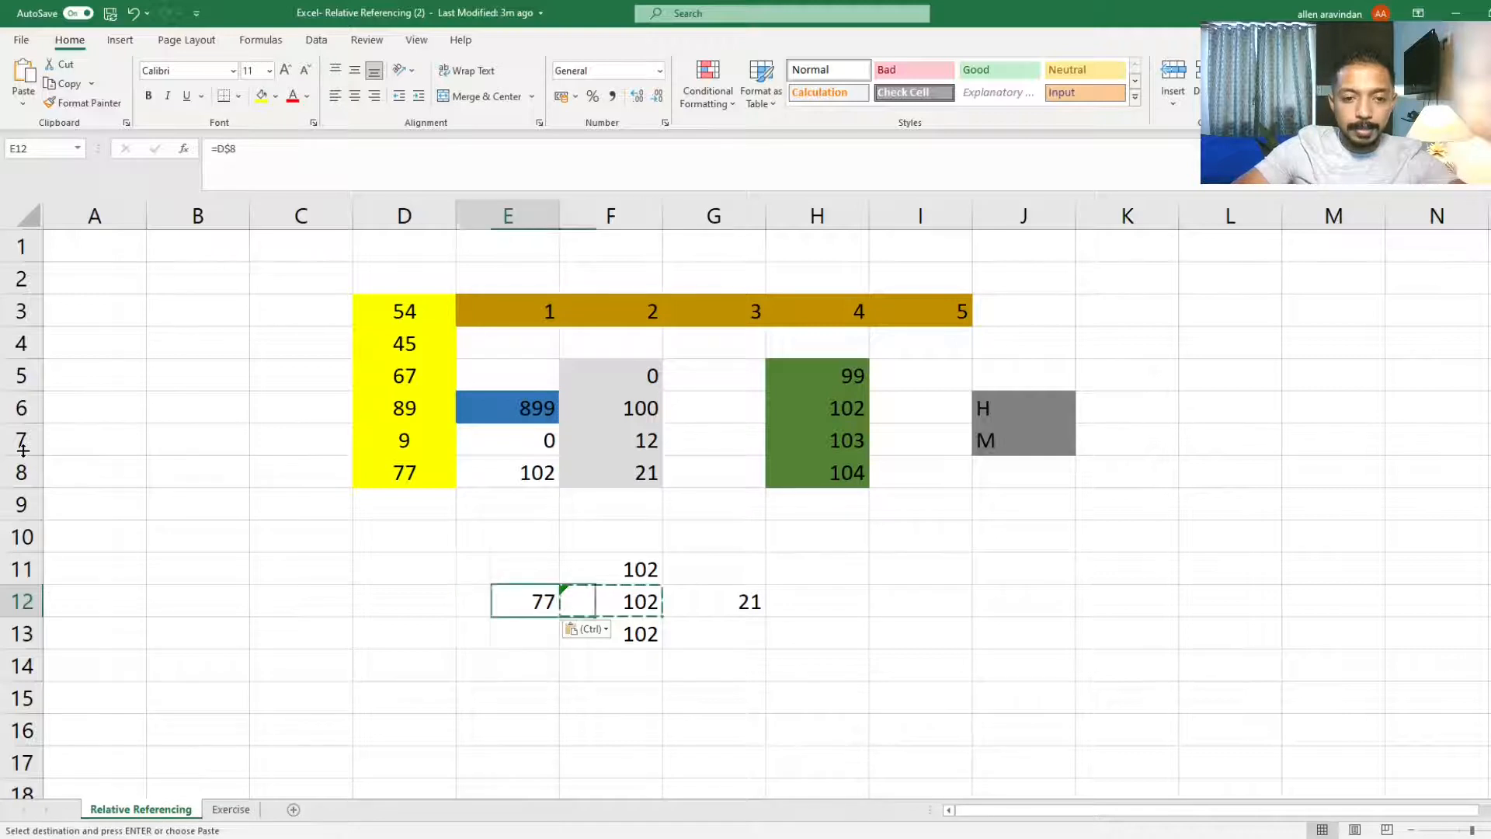
# Step: Recheck F12's formula, then paste the E$8 formula into F11 and F13
pyautogui.press('Right')
pyautogui.press('F2')
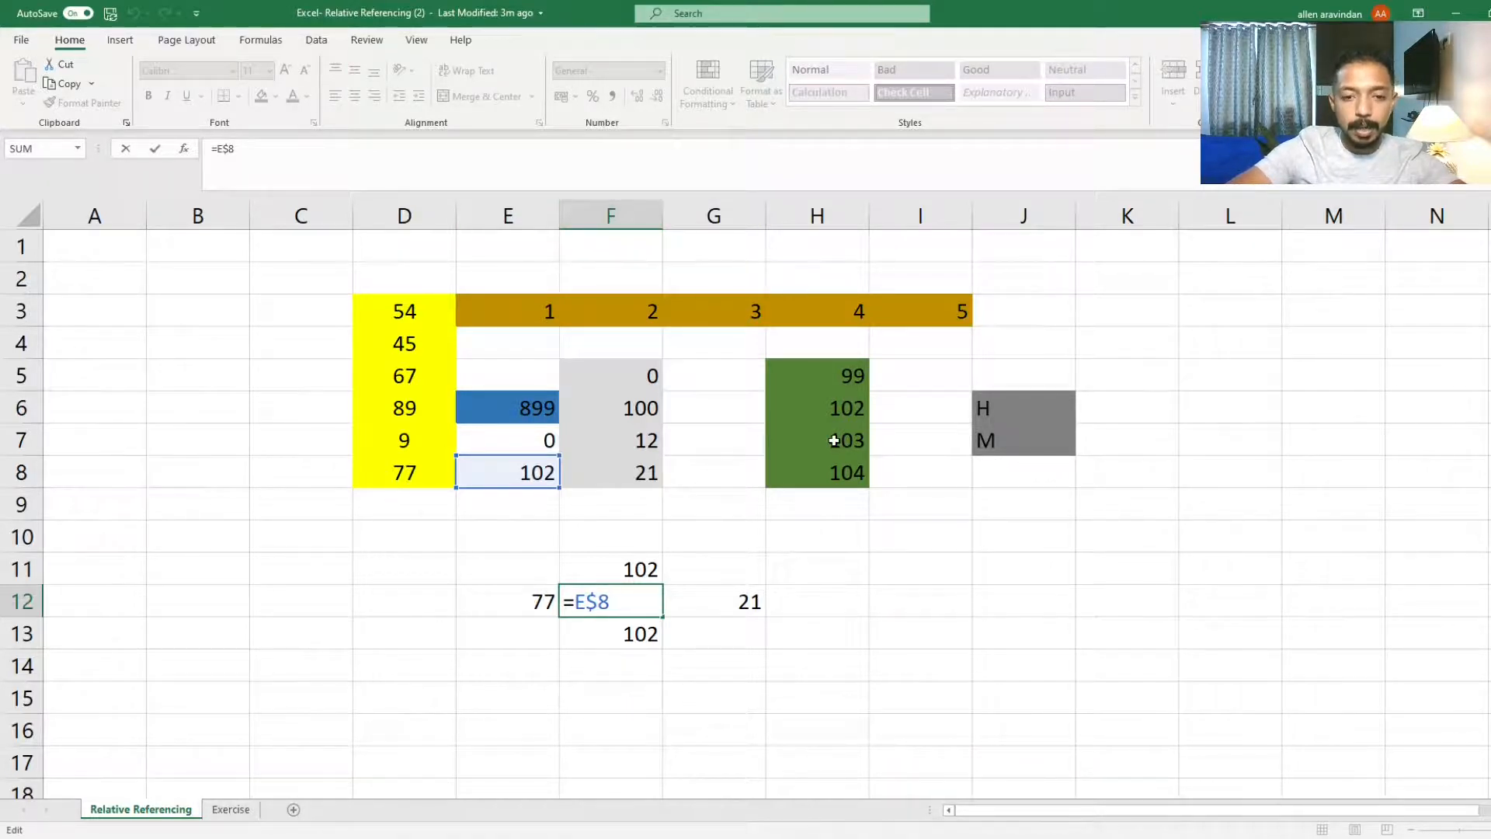
pyautogui.hotkey('ctrl', 'Return')
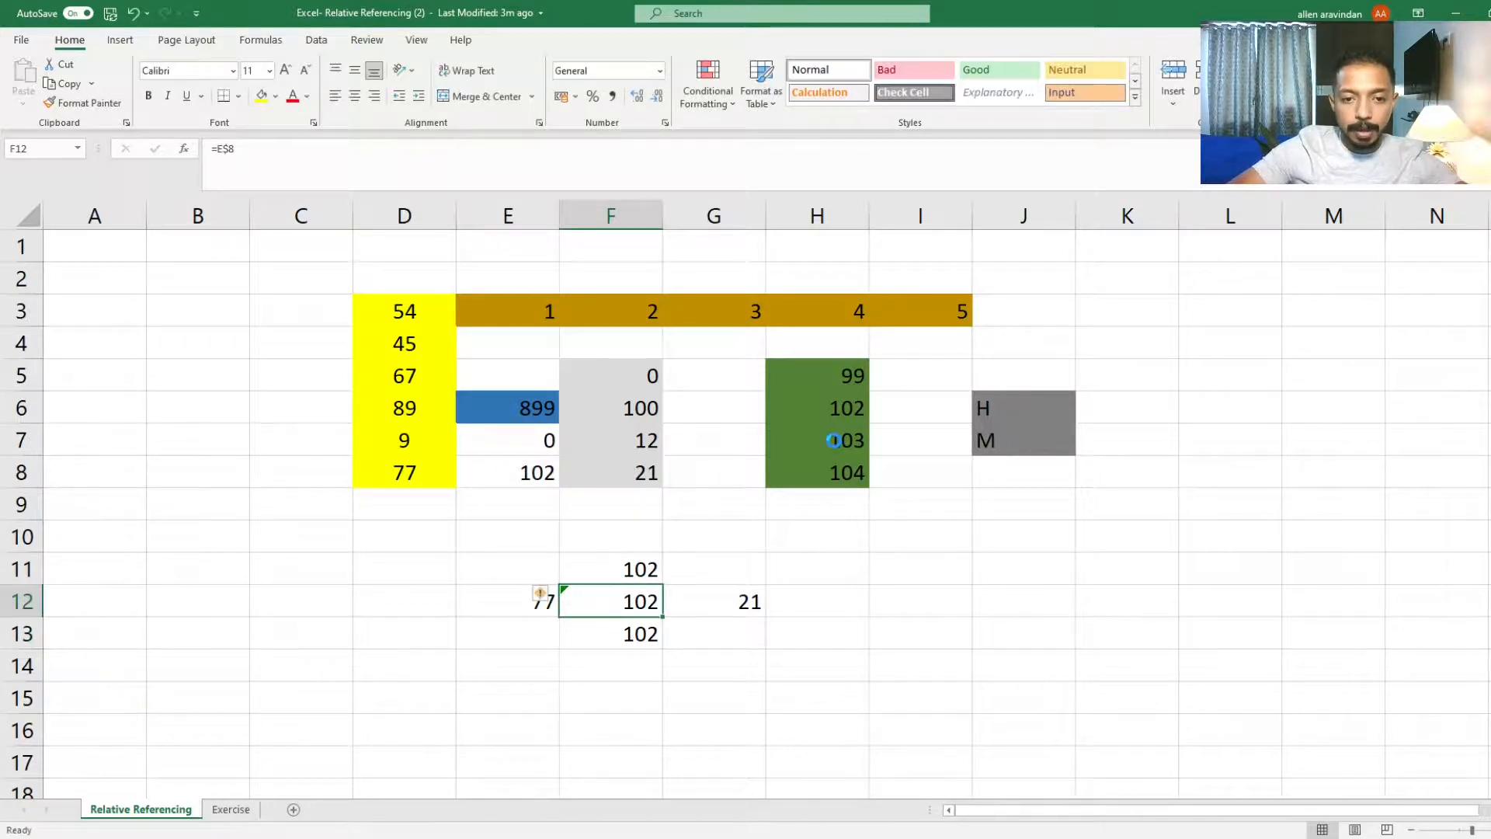
pyautogui.hotkey('ctrl', 'c')
pyautogui.press('Up')
pyautogui.hotkey('ctrl', 'v')
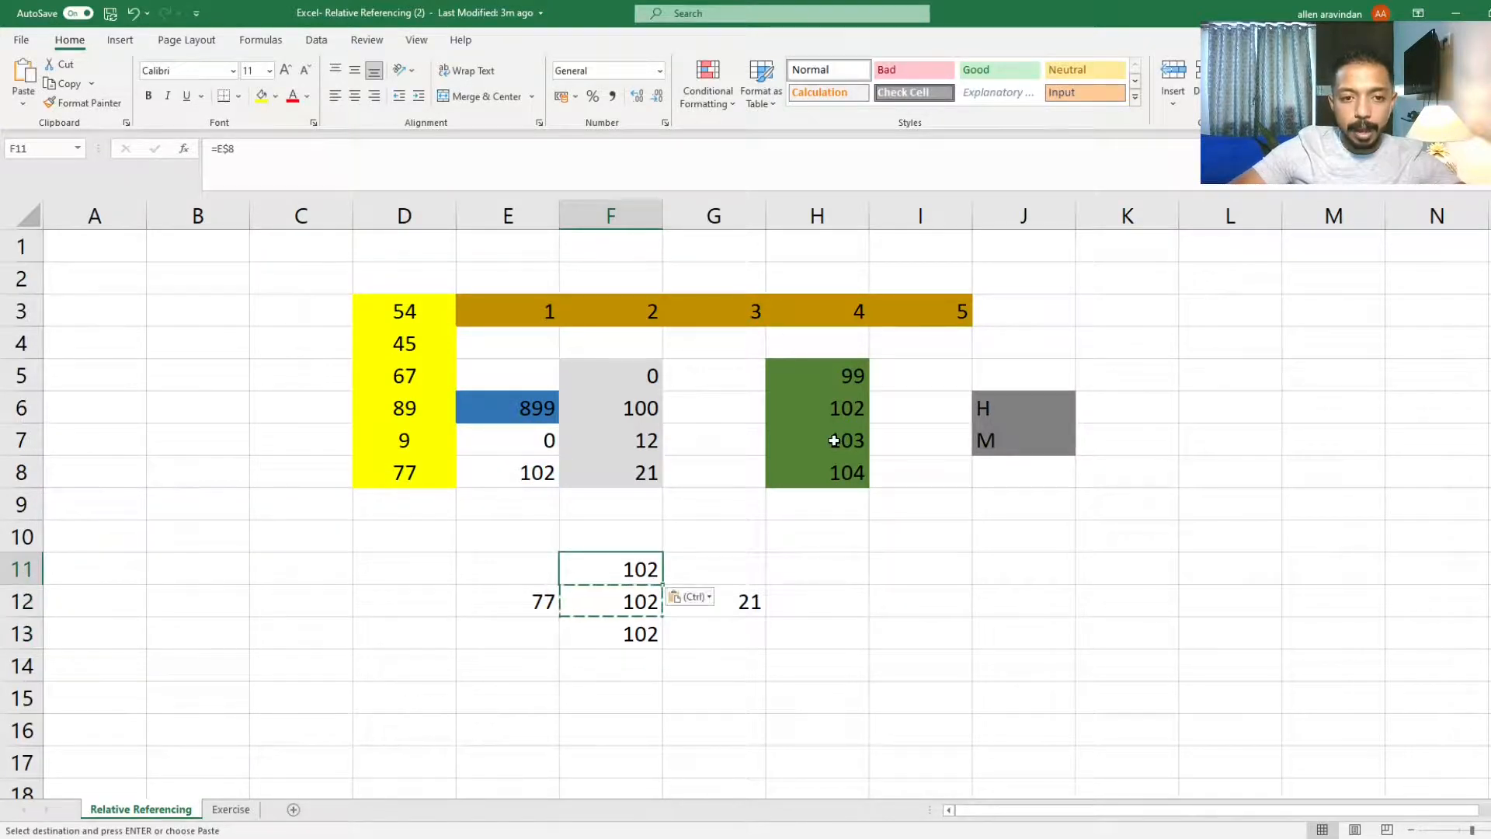
pyautogui.press('Down')
pyautogui.press('Down')
pyautogui.hotkey('ctrl', 'v')
pyautogui.press('Up')
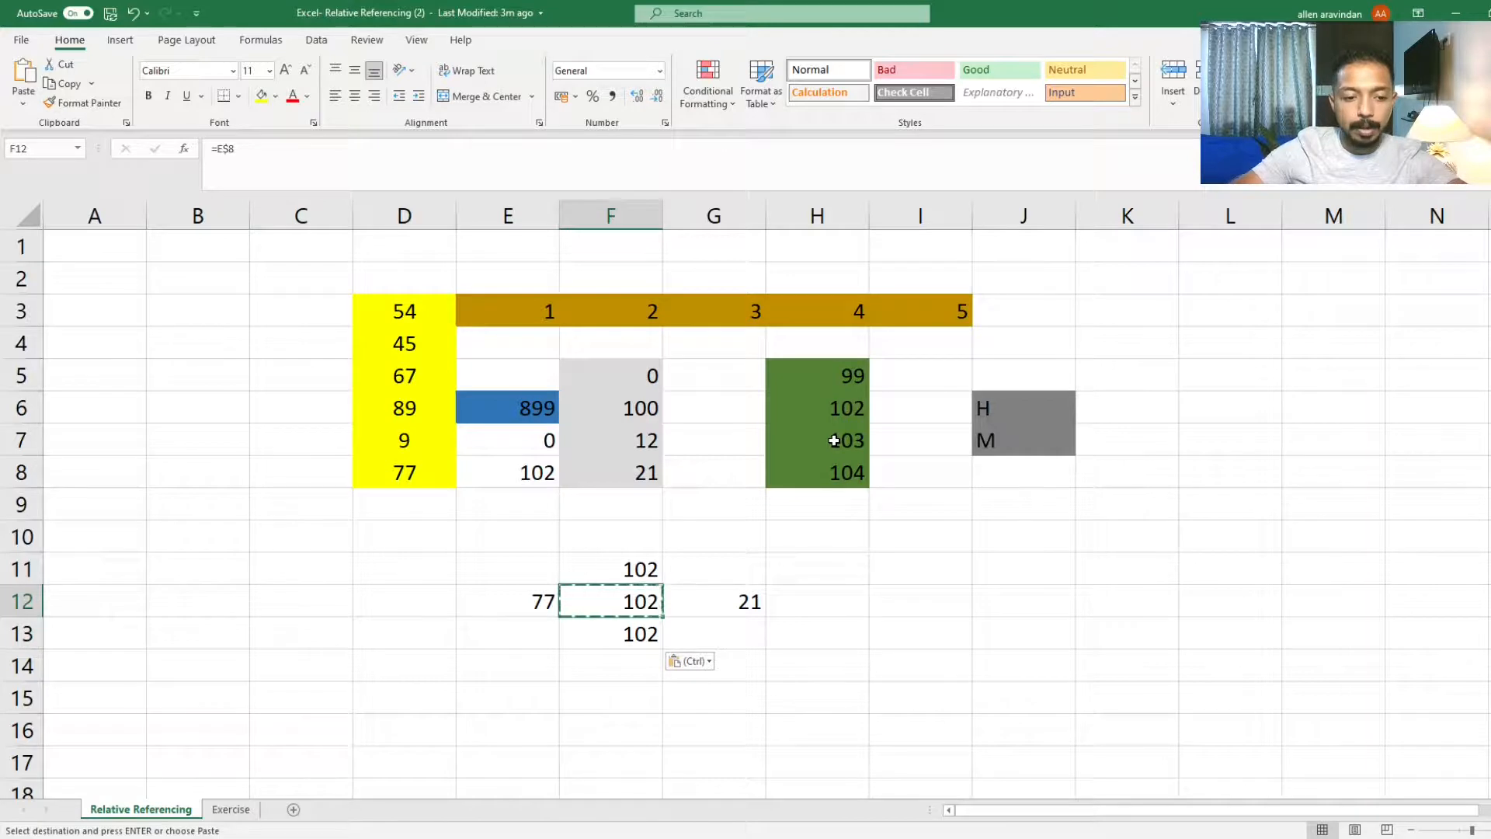
# Step: Change F12's reference to the mixed form $E8 and commit it
pyautogui.press('F2')
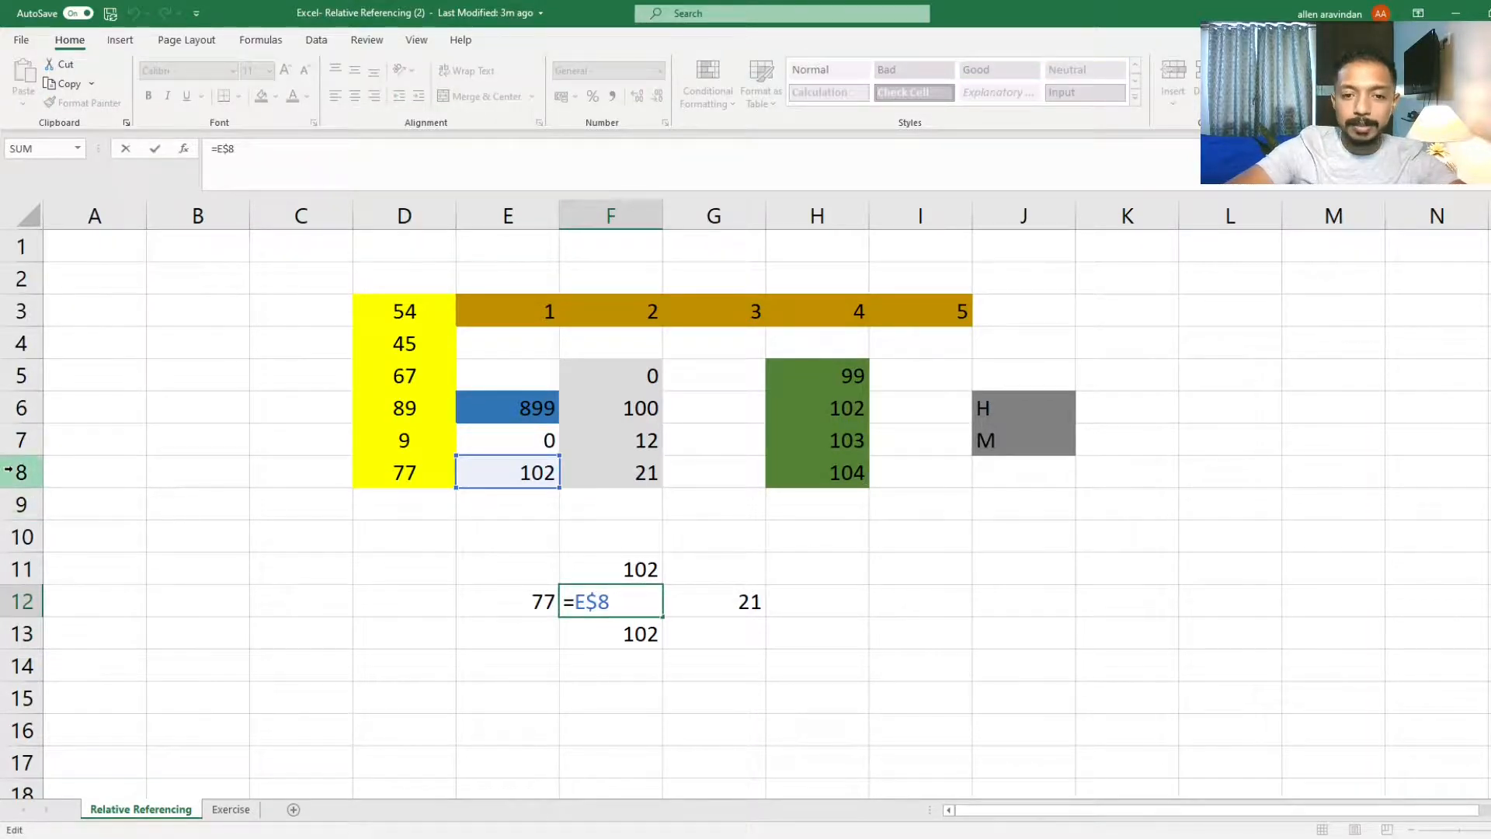
pyautogui.press('Escape')
pyautogui.press('F2')
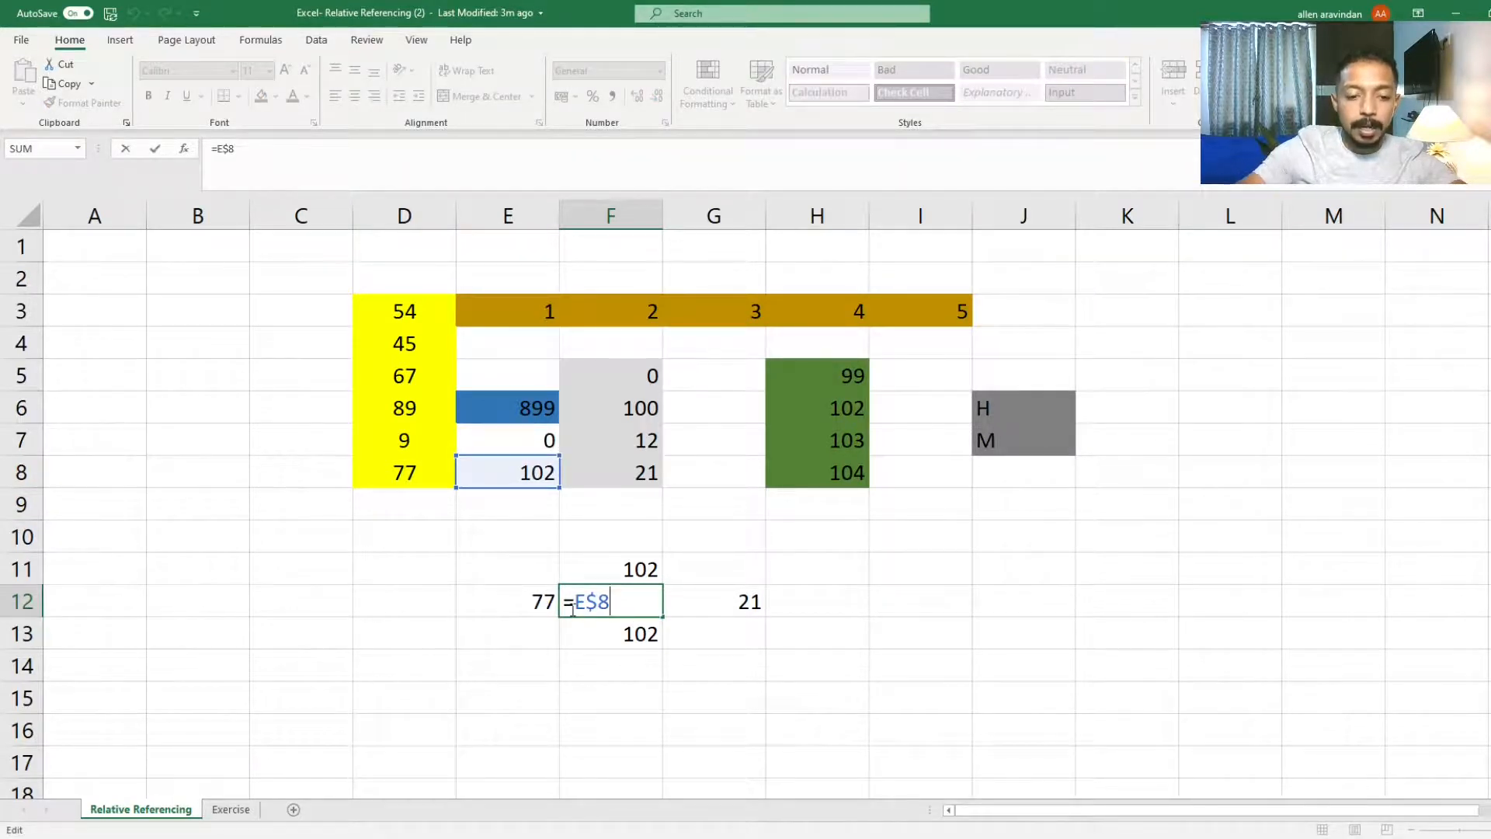
pyautogui.press('F4')
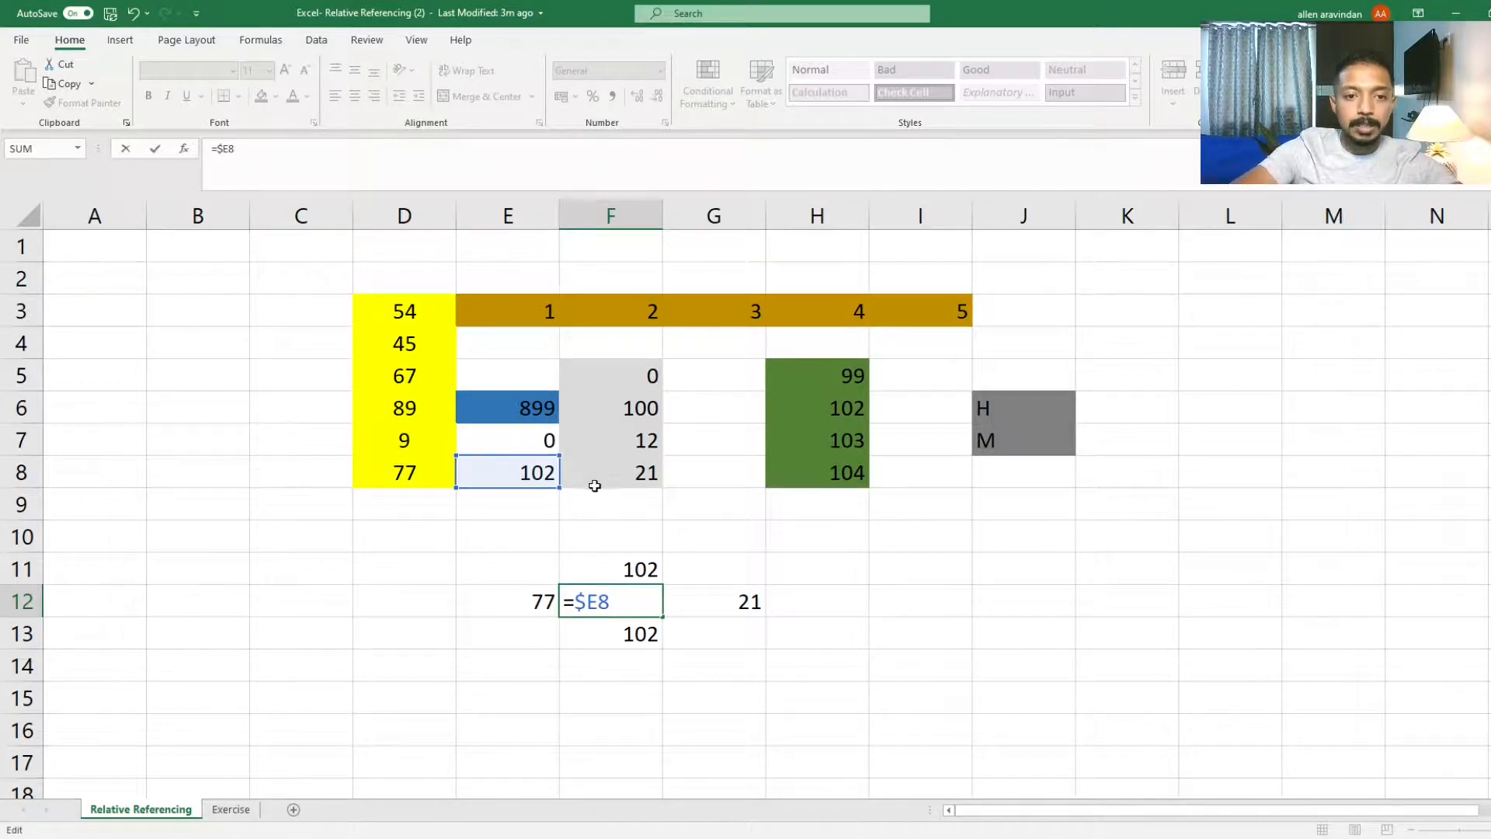
pyautogui.press('Return')
# Step: Copy F12's $E8 formula and paste it into G12, E12 and F11
pyautogui.press('Up')
pyautogui.hotkey('ctrl', 'c')
pyautogui.click(673, 606)
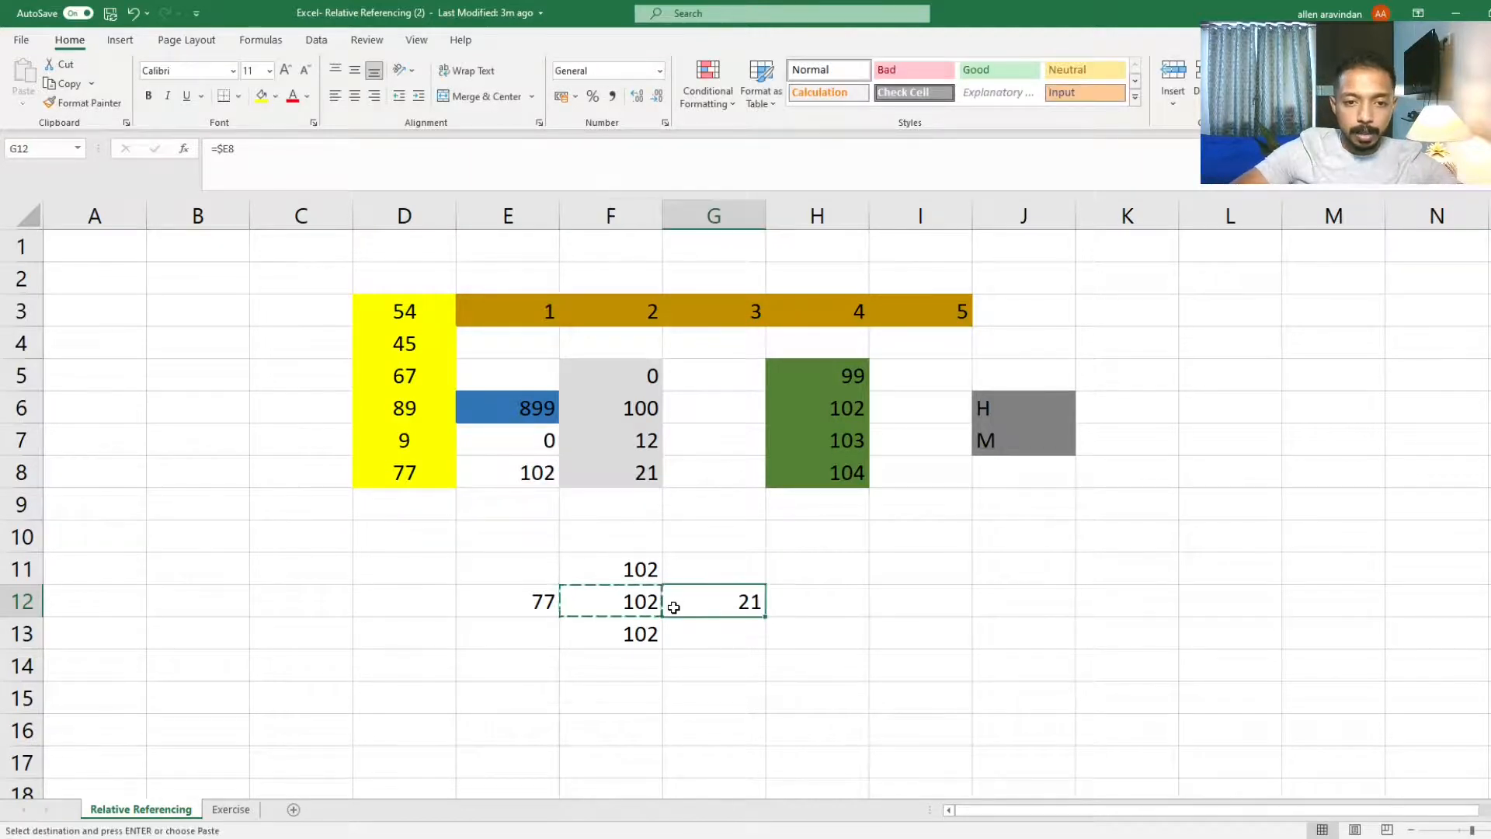
pyautogui.hotkey('ctrl', 'v')
pyautogui.press('Left')
pyautogui.press('Left')
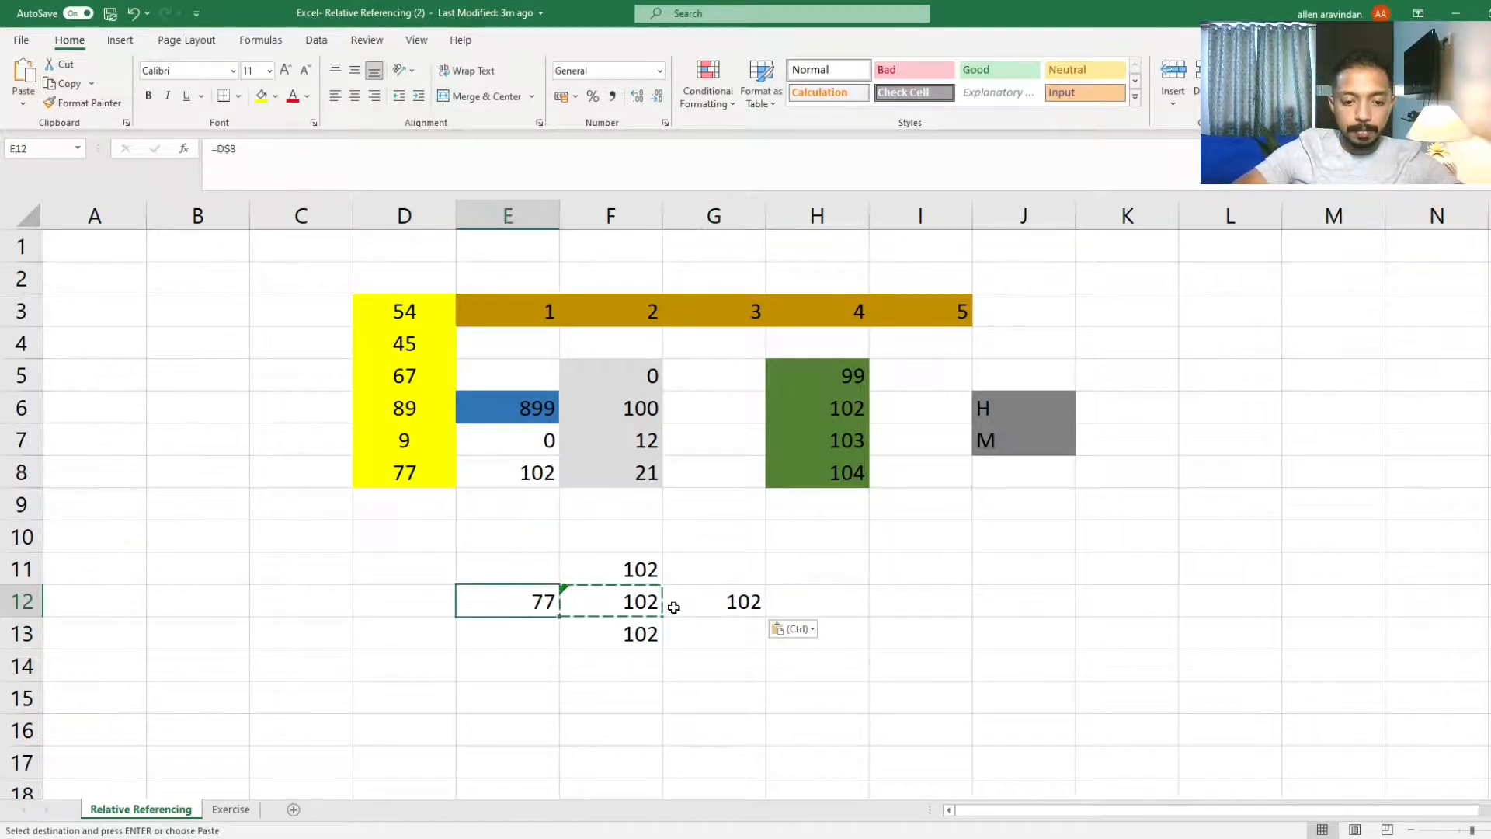
pyautogui.hotkey('ctrl', 'v')
pyautogui.press('Right')
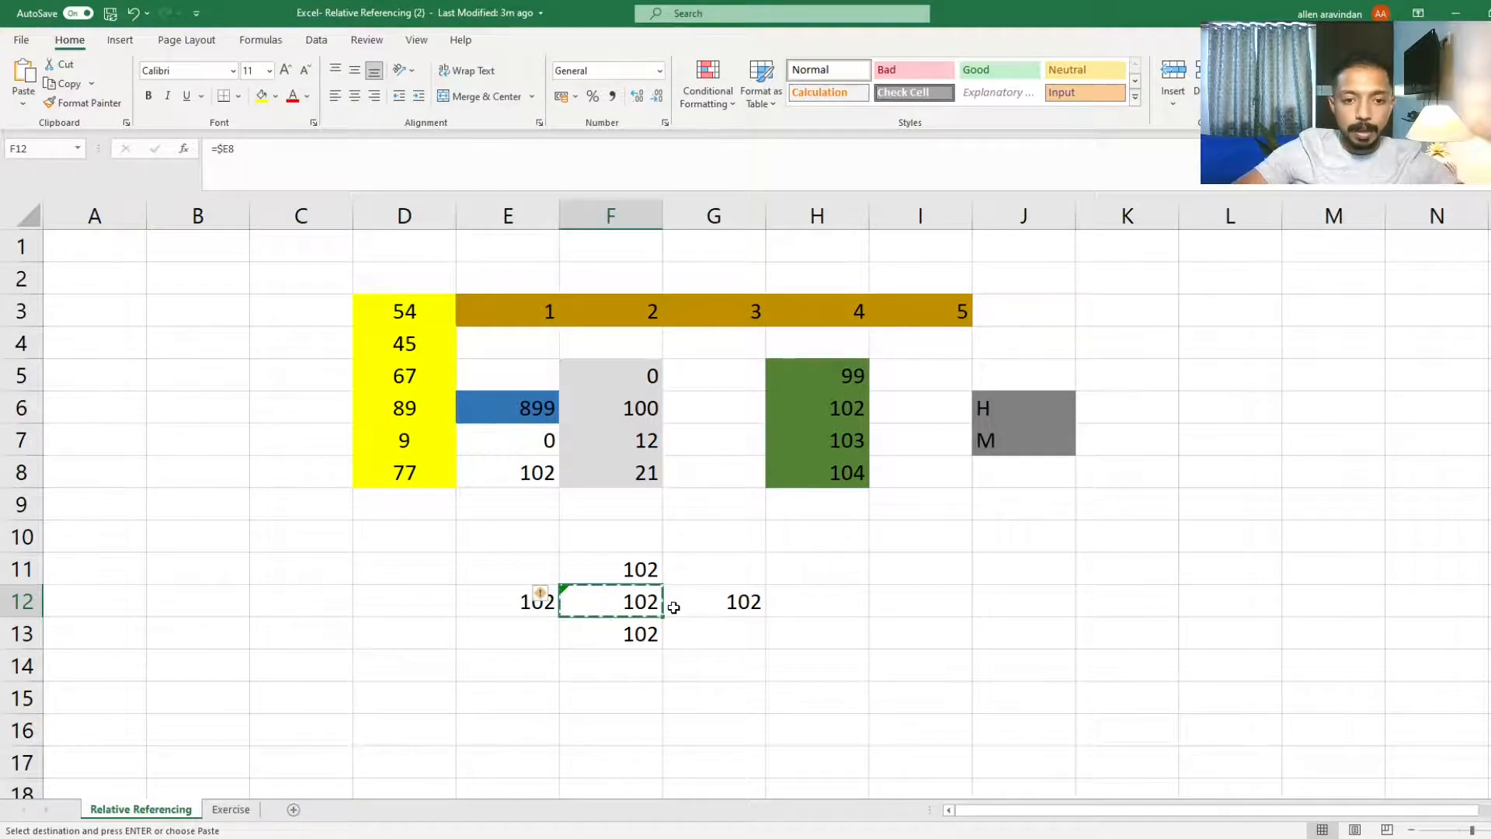
pyautogui.press('Up')
pyautogui.hotkey('ctrl', 'v')
pyautogui.press('Down')
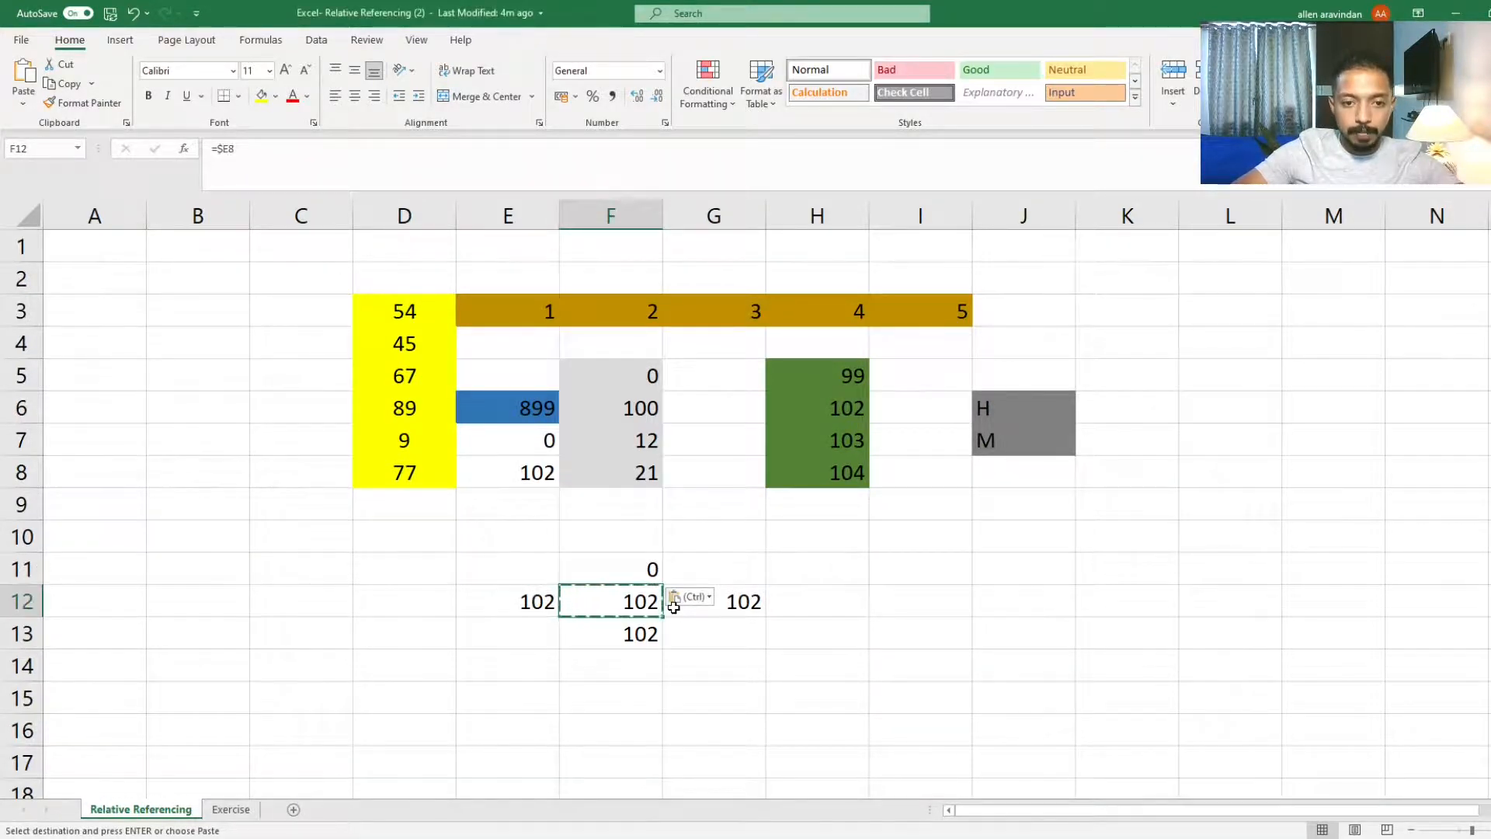
# Step: Copy the $E8 formula from F12 again and paste it into F13
pyautogui.press('Right')
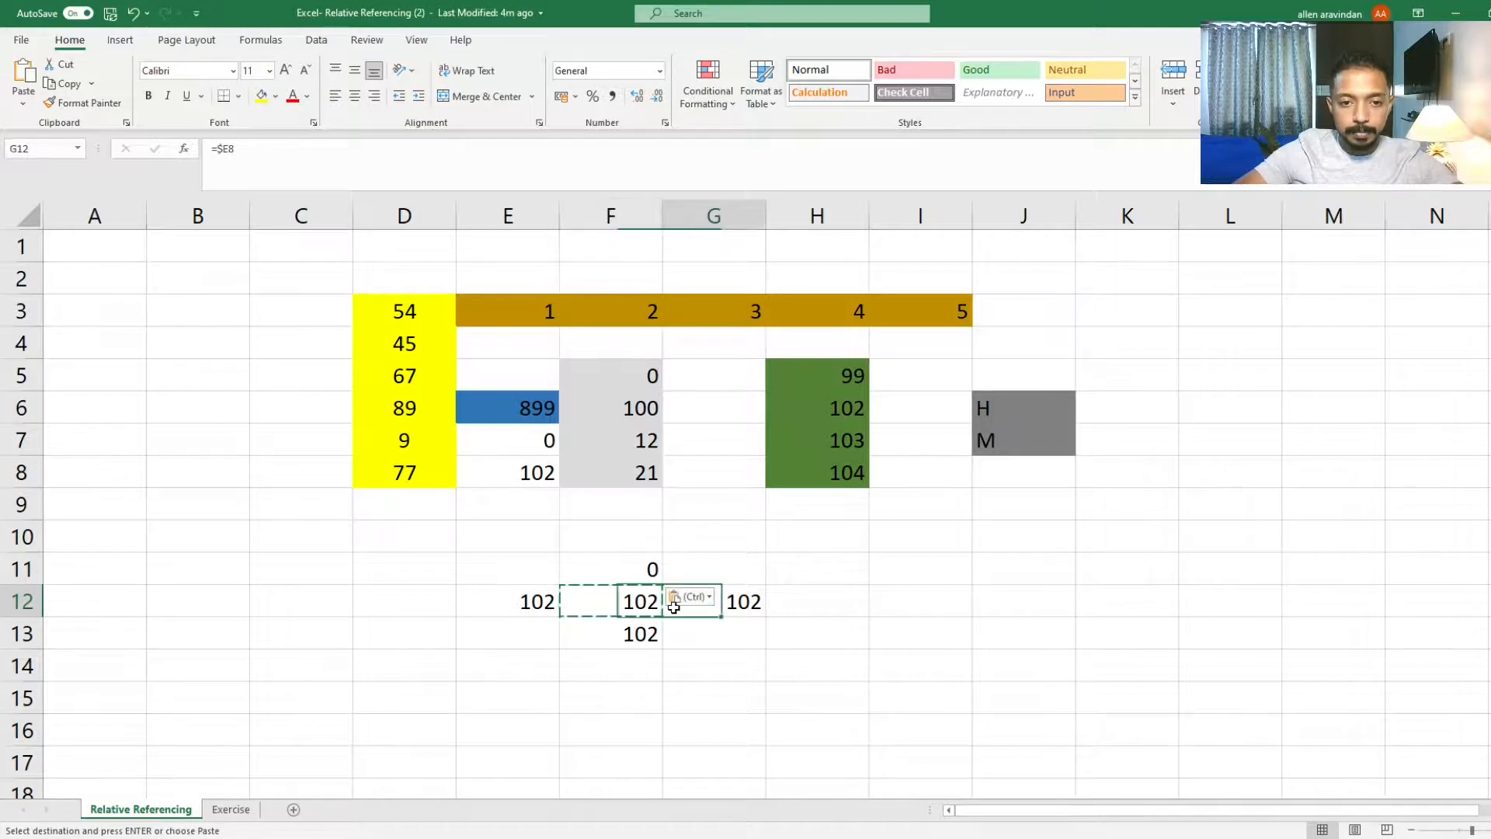
pyautogui.press('Left')
pyautogui.hotkey('ctrl', 'c')
pyautogui.press('Down')
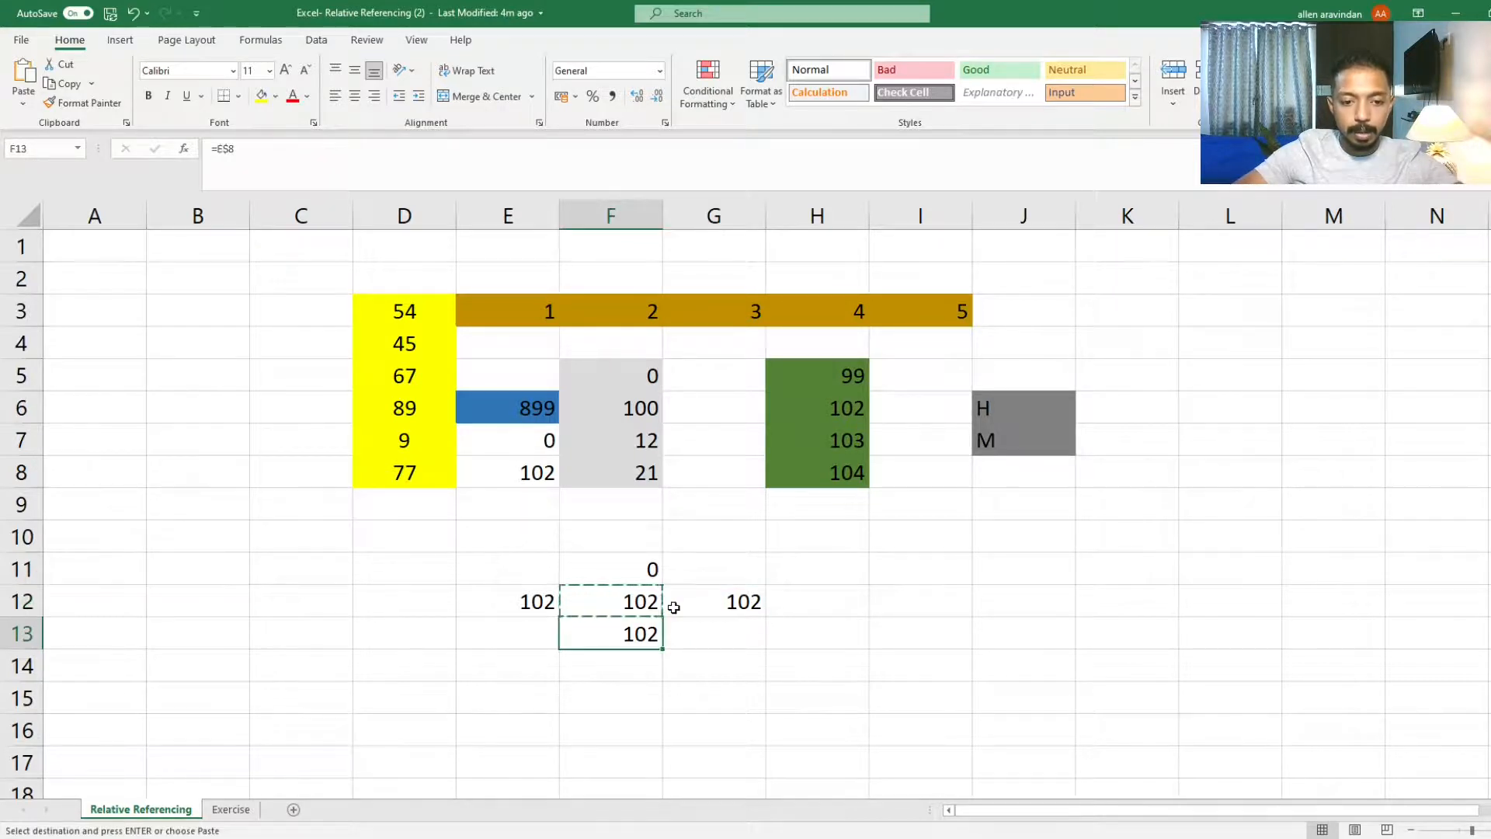
pyautogui.hotkey('ctrl', 'v')
pyautogui.press('Down')
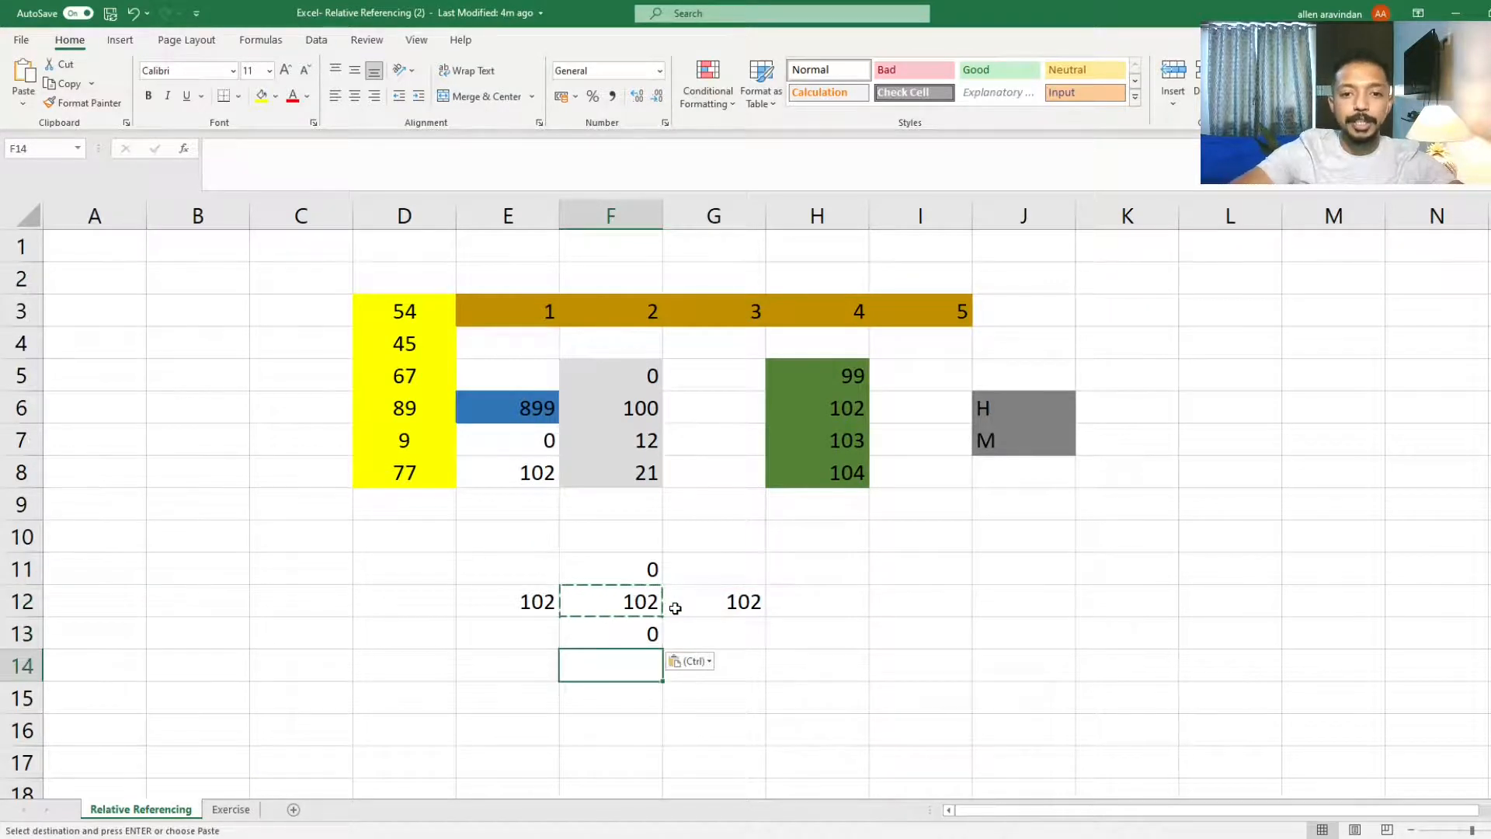
# Step: Open F12's formula to inspect its reference, then leave without changes
pyautogui.click(628, 595)
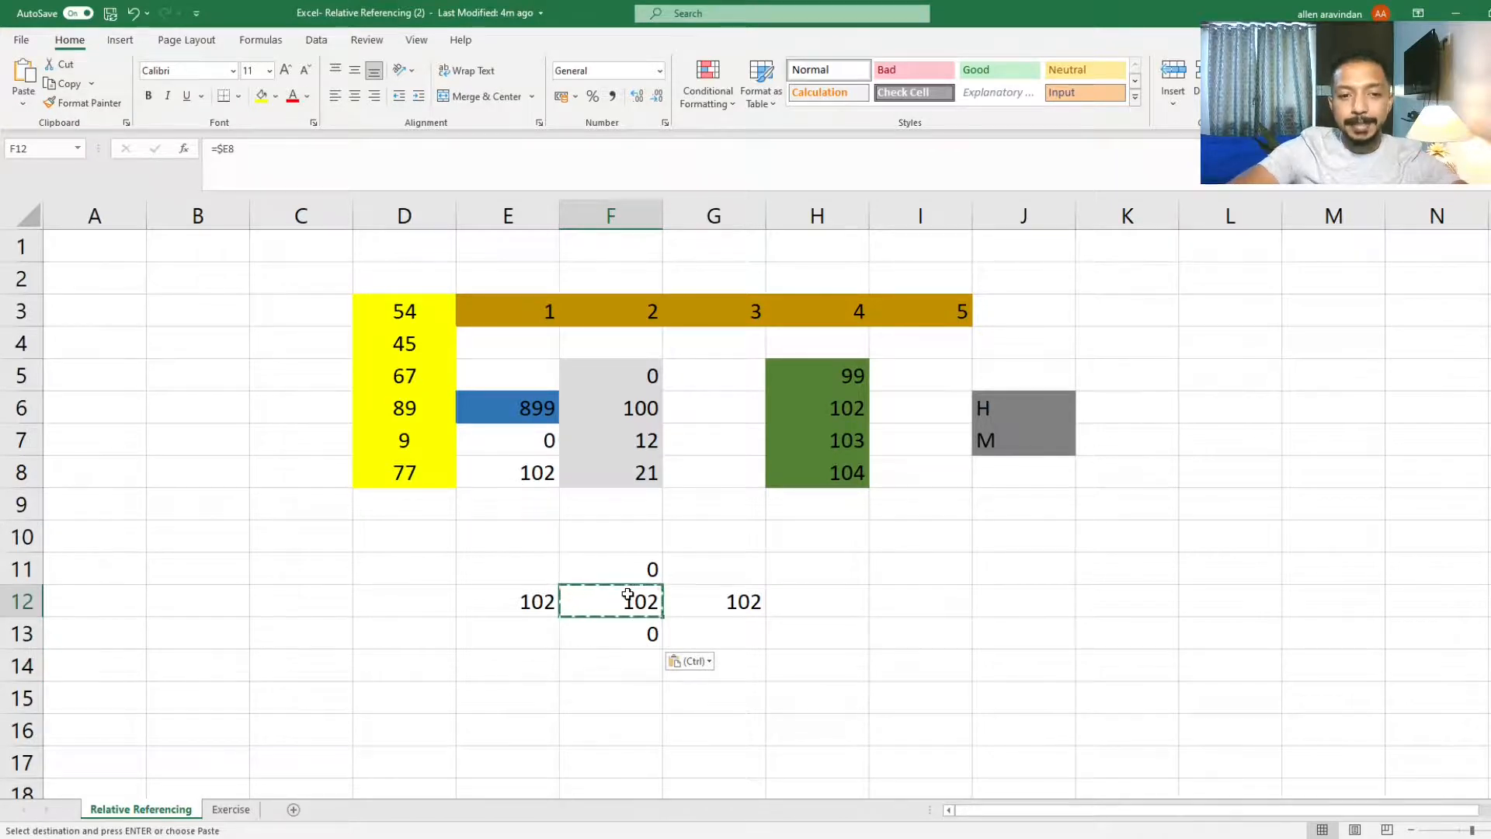
pyautogui.doubleClick(627, 595)
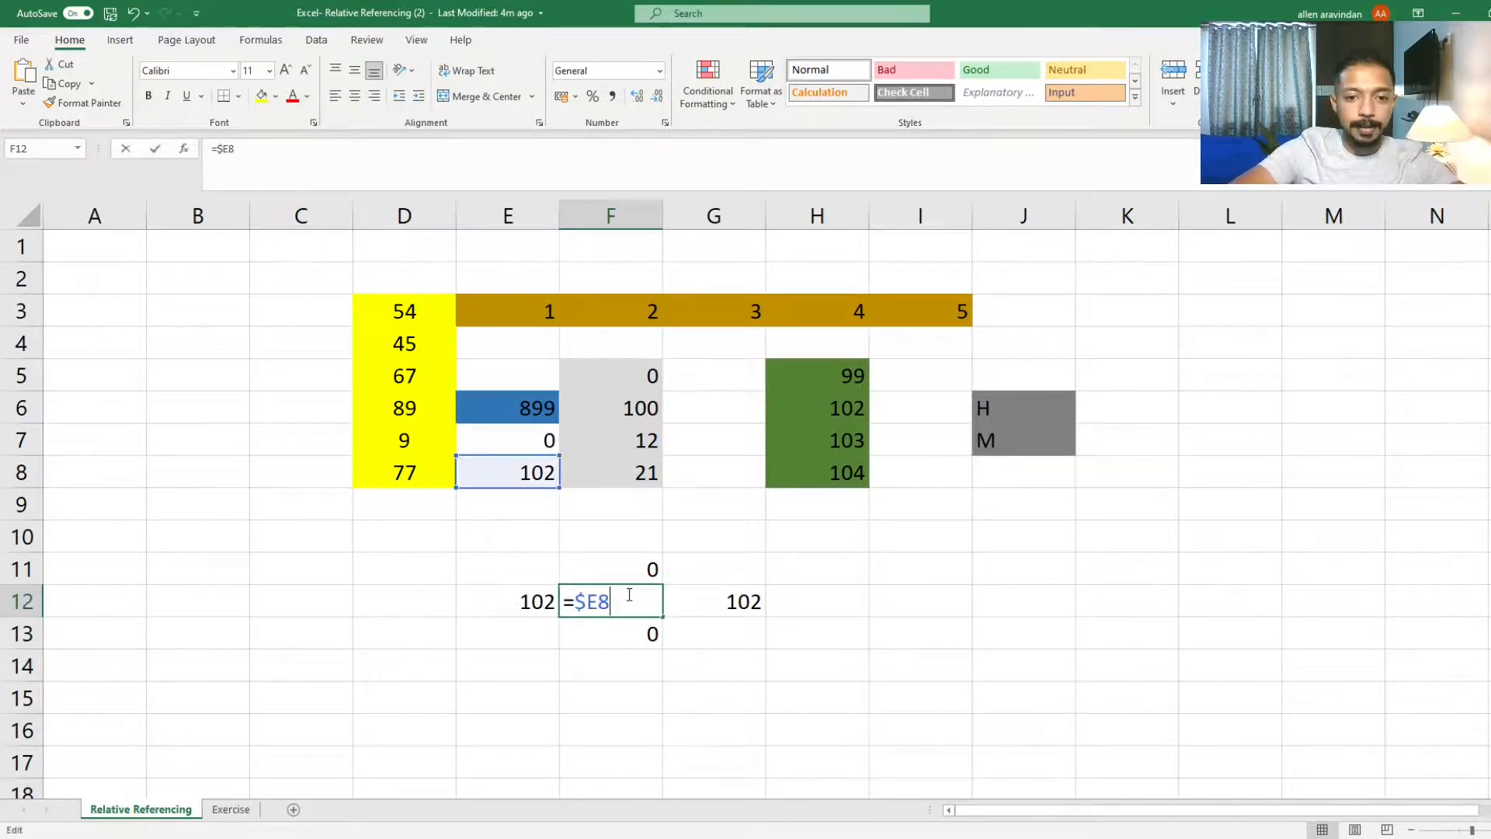
pyautogui.press('Escape')
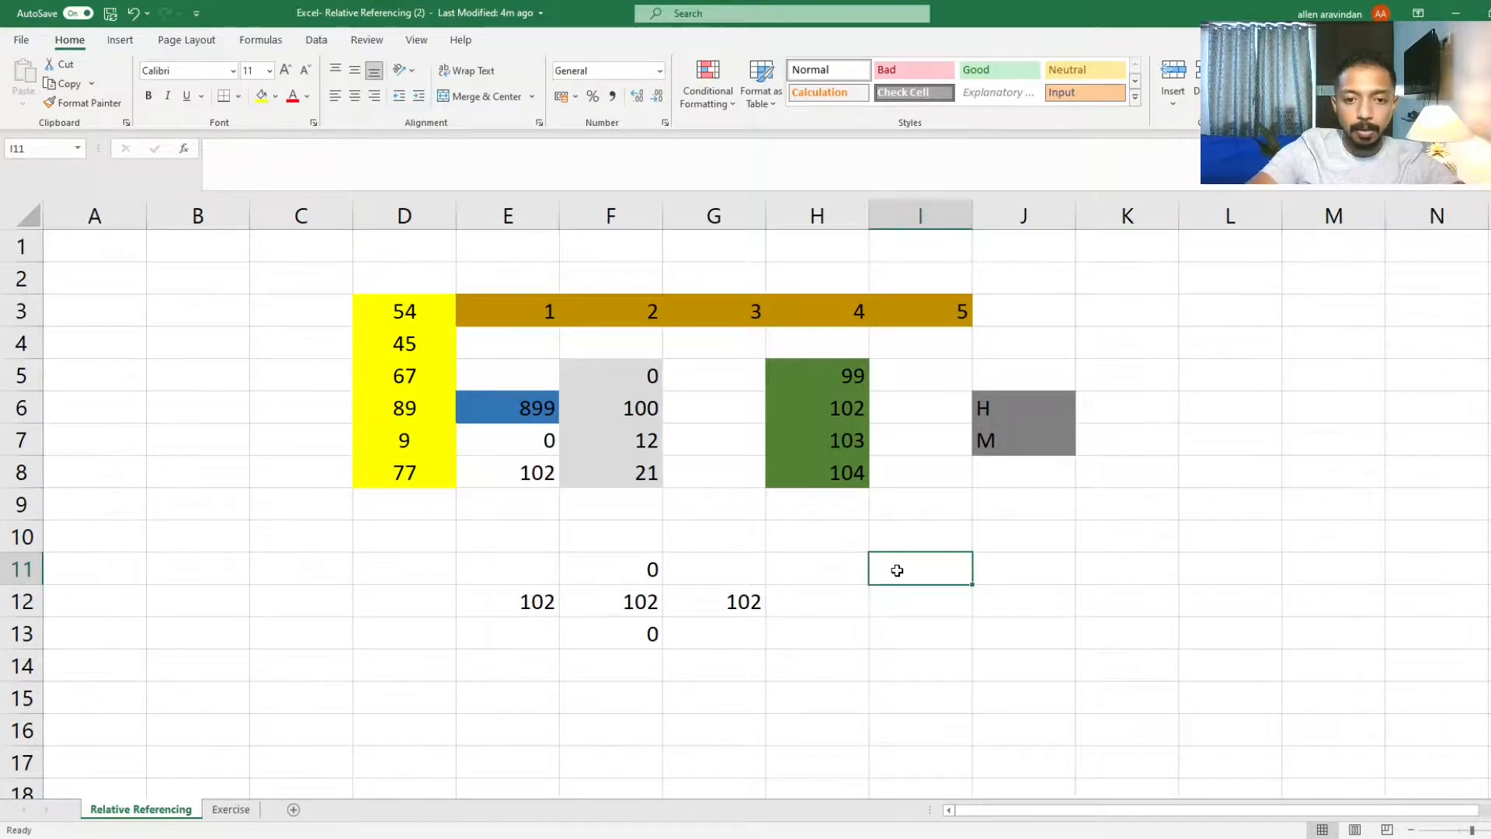
# Step: Enter the label B8 in cell I11
pyautogui.write('B')
pyautogui.press('BackSpace')
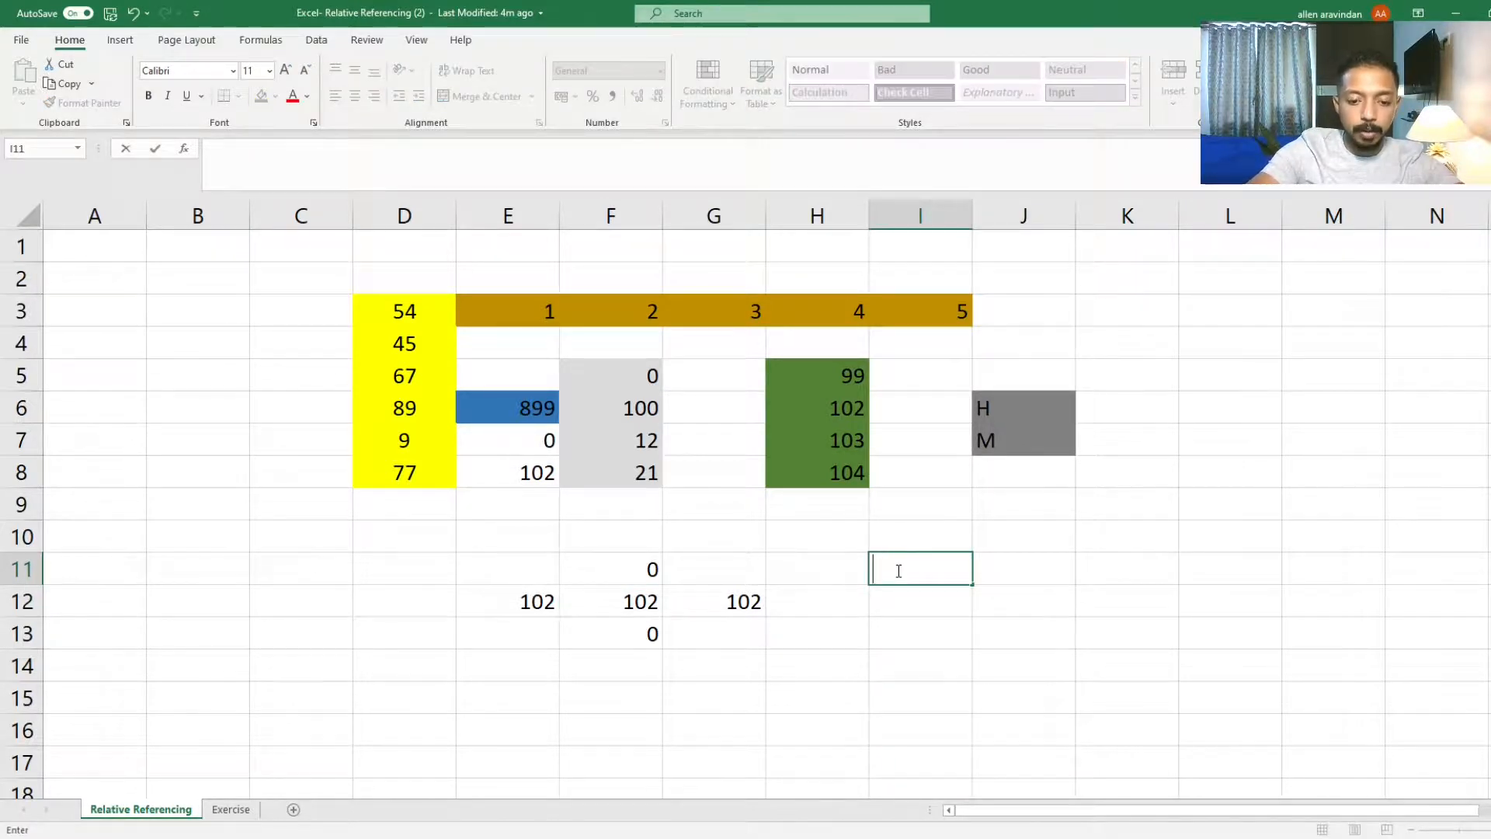
pyautogui.write('B8')
pyautogui.press('Return')
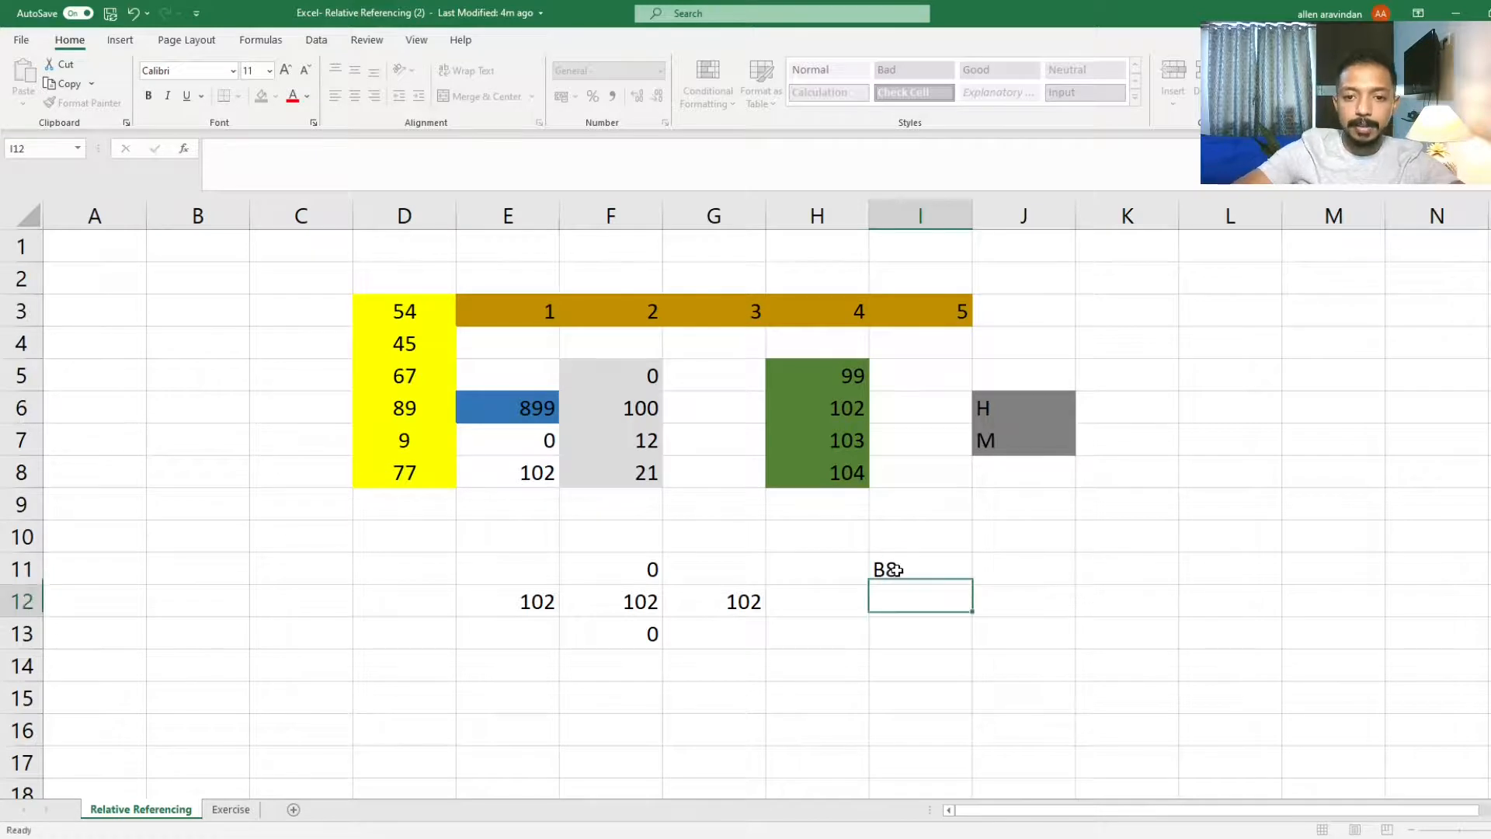
pyautogui.click(885, 569)
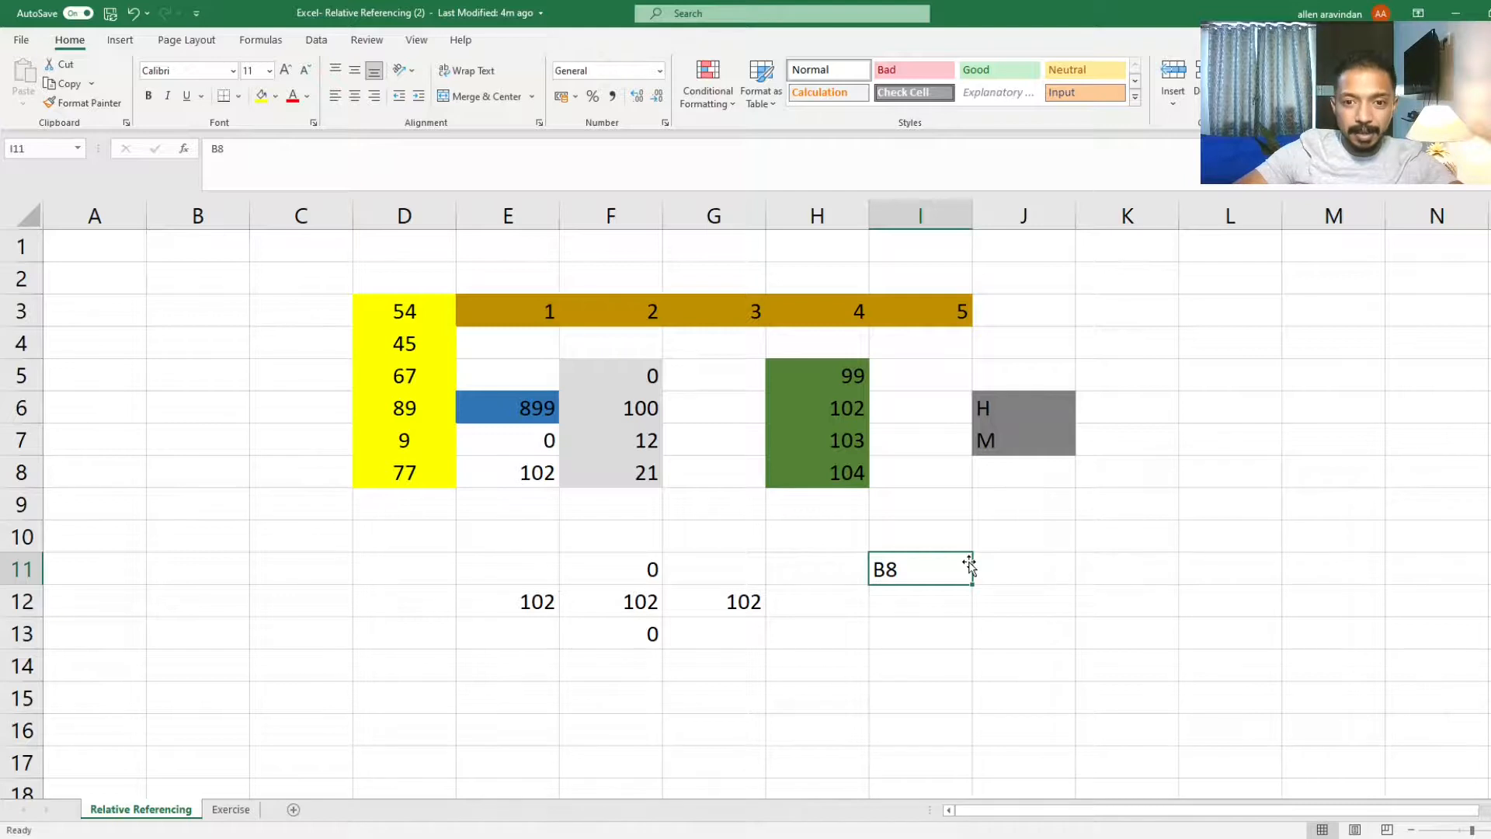
pyautogui.press('Left')
pyautogui.press('Down')
pyautogui.press('Right')
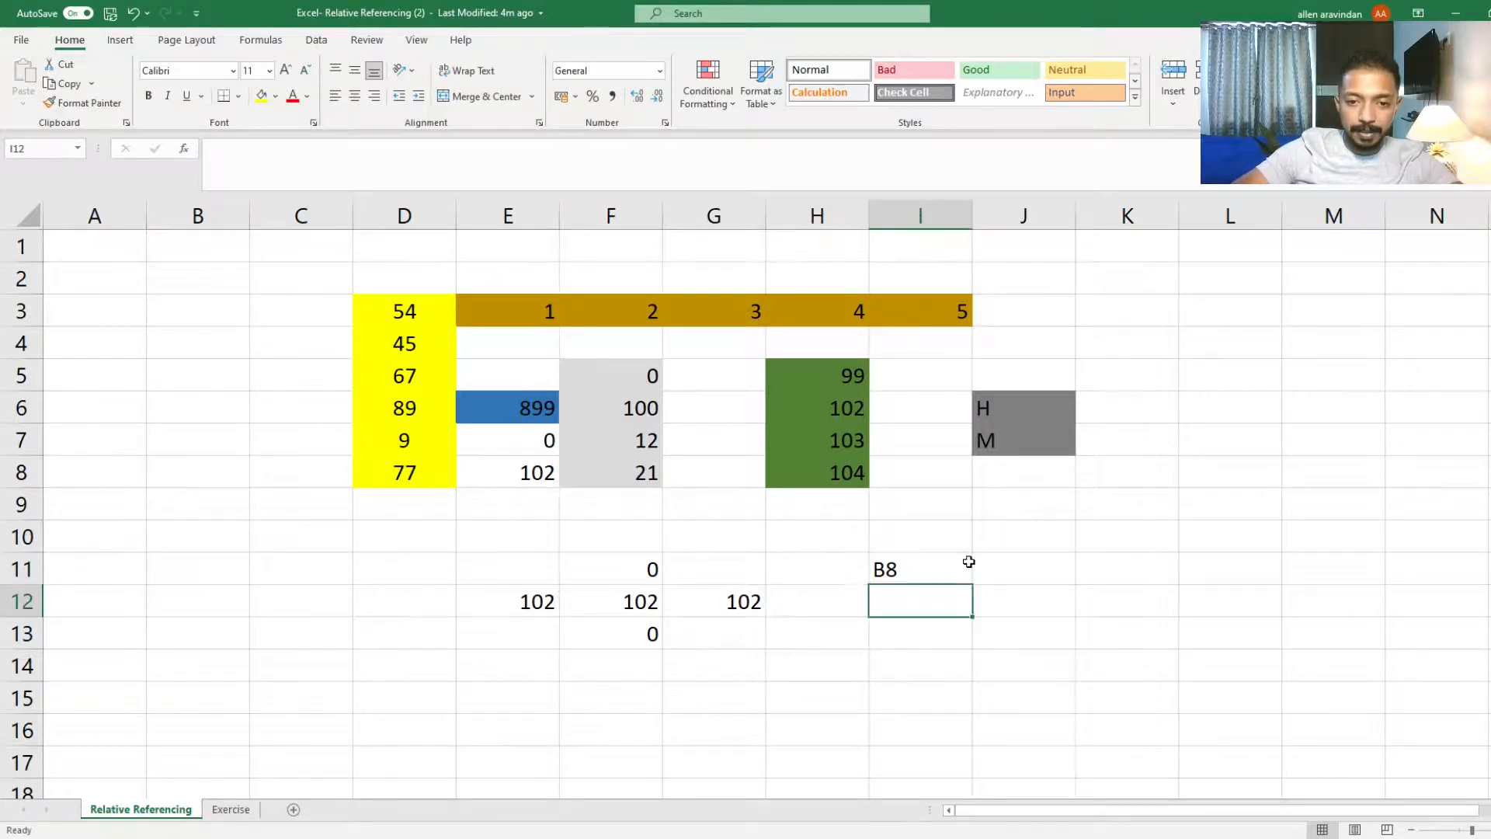
pyautogui.press('Left')
pyautogui.write('c')
pyautogui.press('BackSpace')
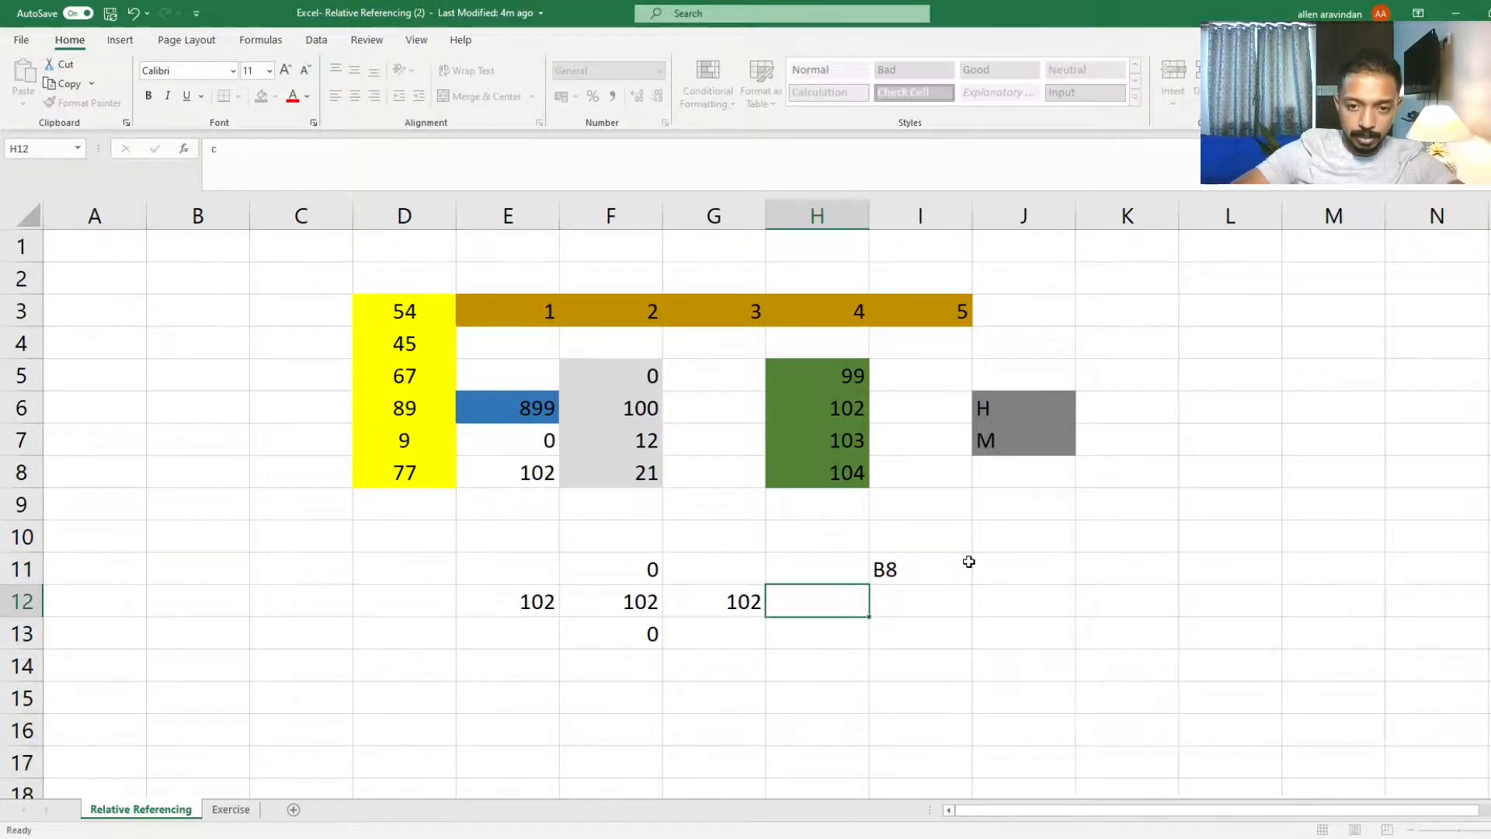
# Step: Enter the label $B$8 in cell I12
pyautogui.press('Right')
pyautogui.write('bb')
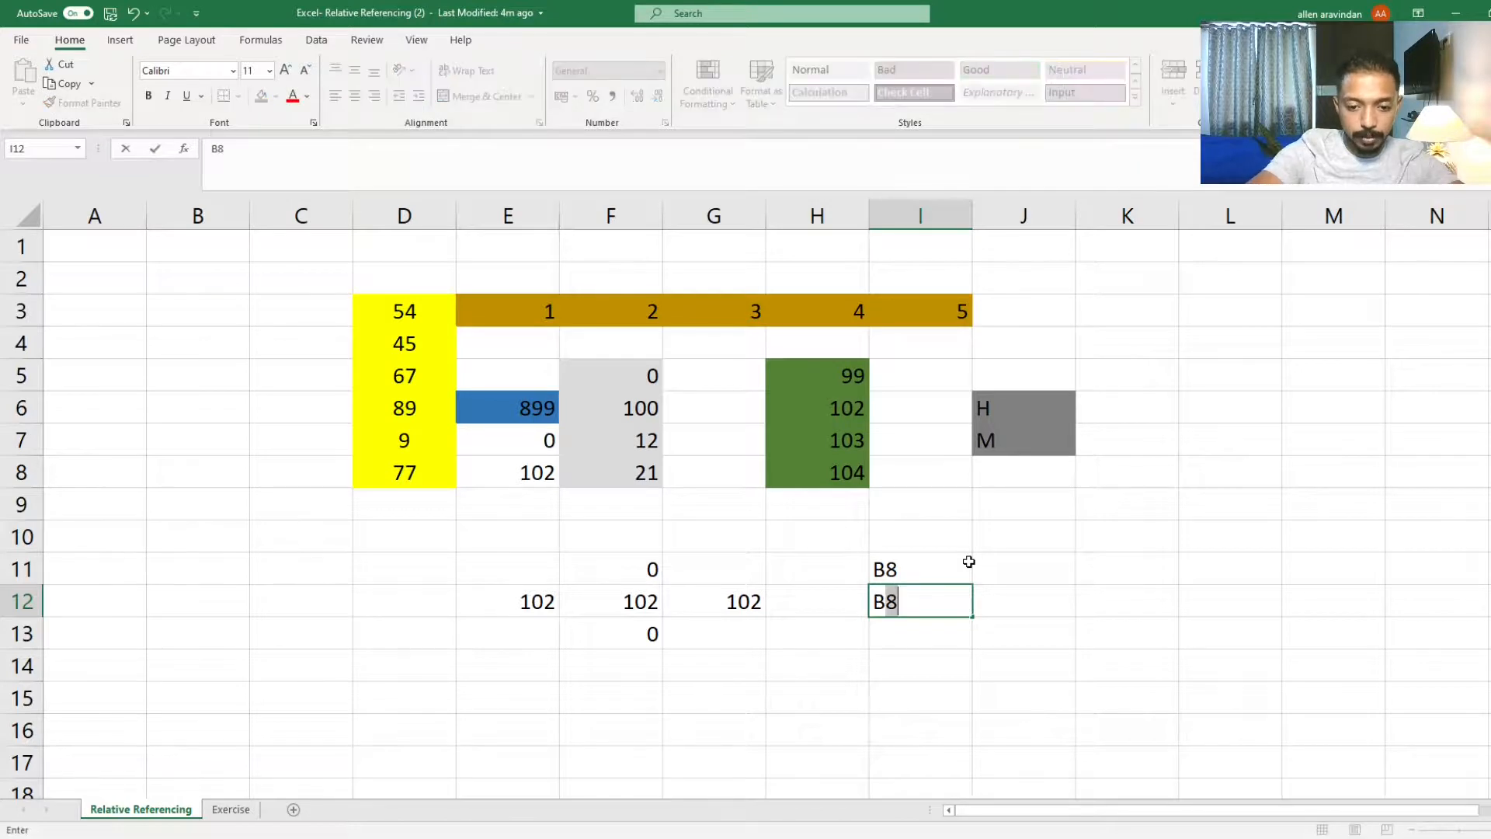
pyautogui.press('Return')
pyautogui.press('Up')
pyautogui.press('F2')
pyautogui.press('Left')
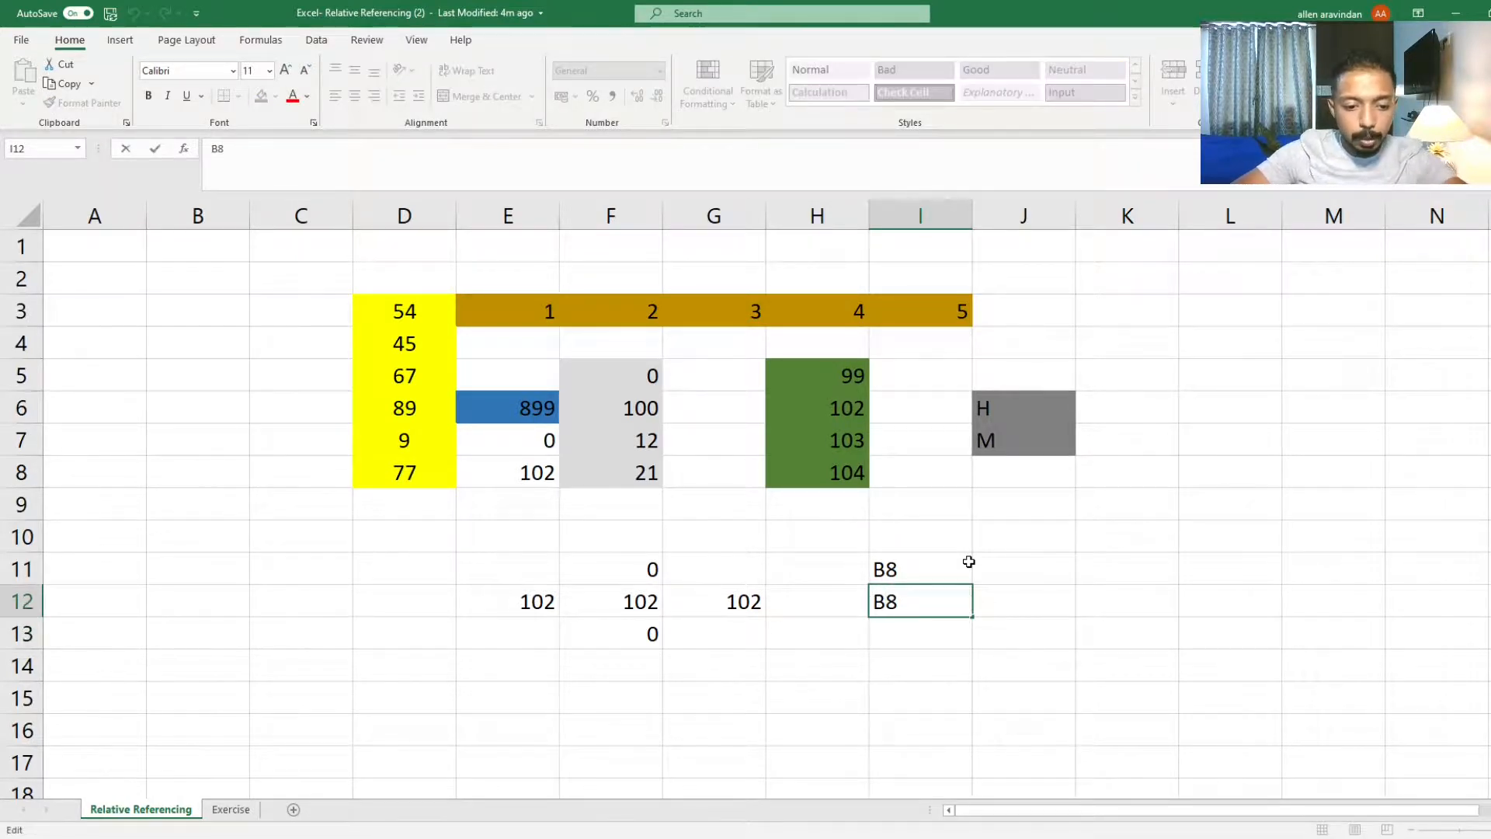
pyautogui.write('$B')
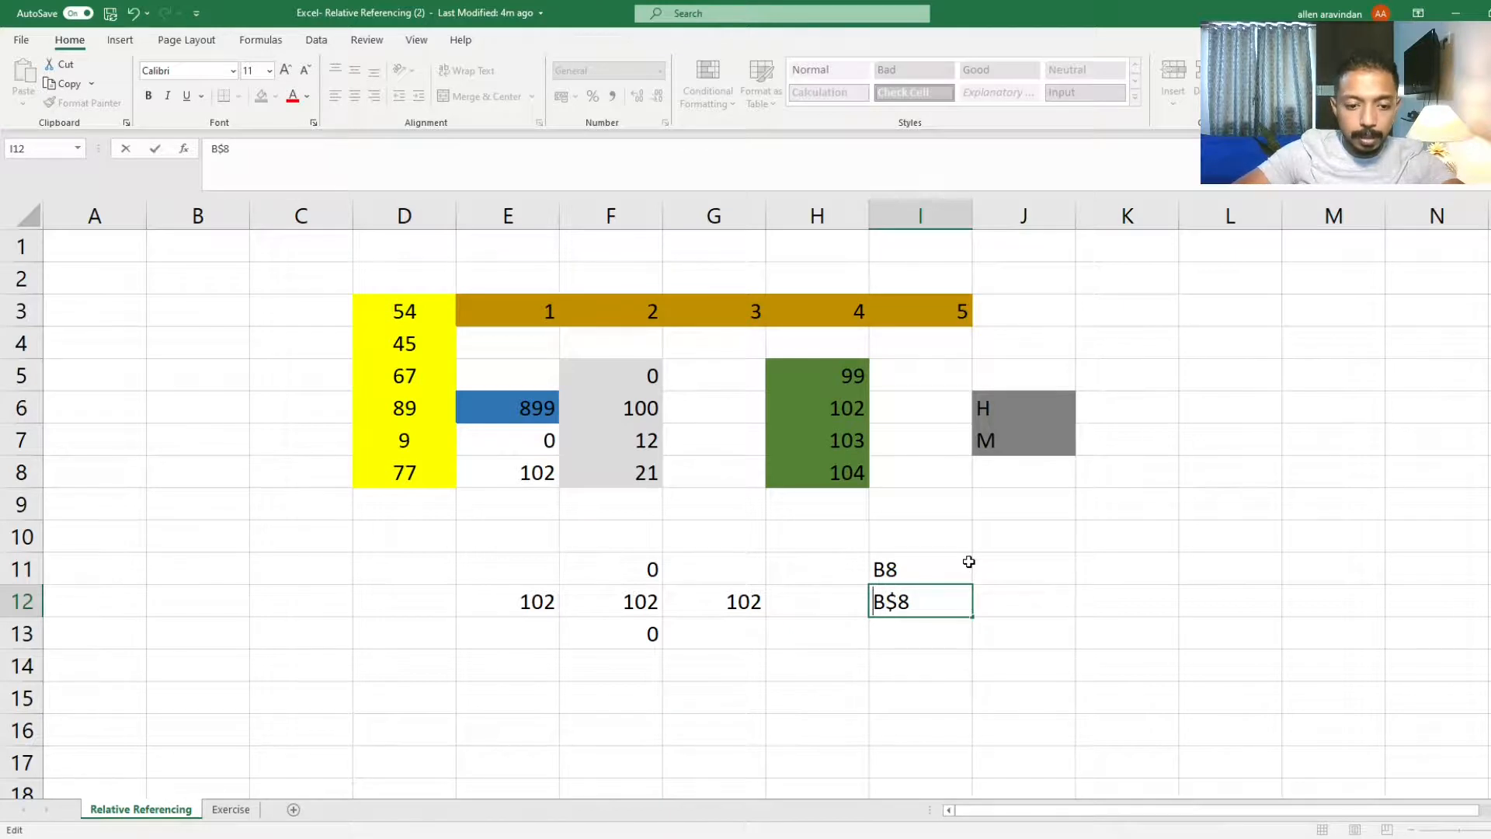
pyautogui.write('$')
pyautogui.press('Return')
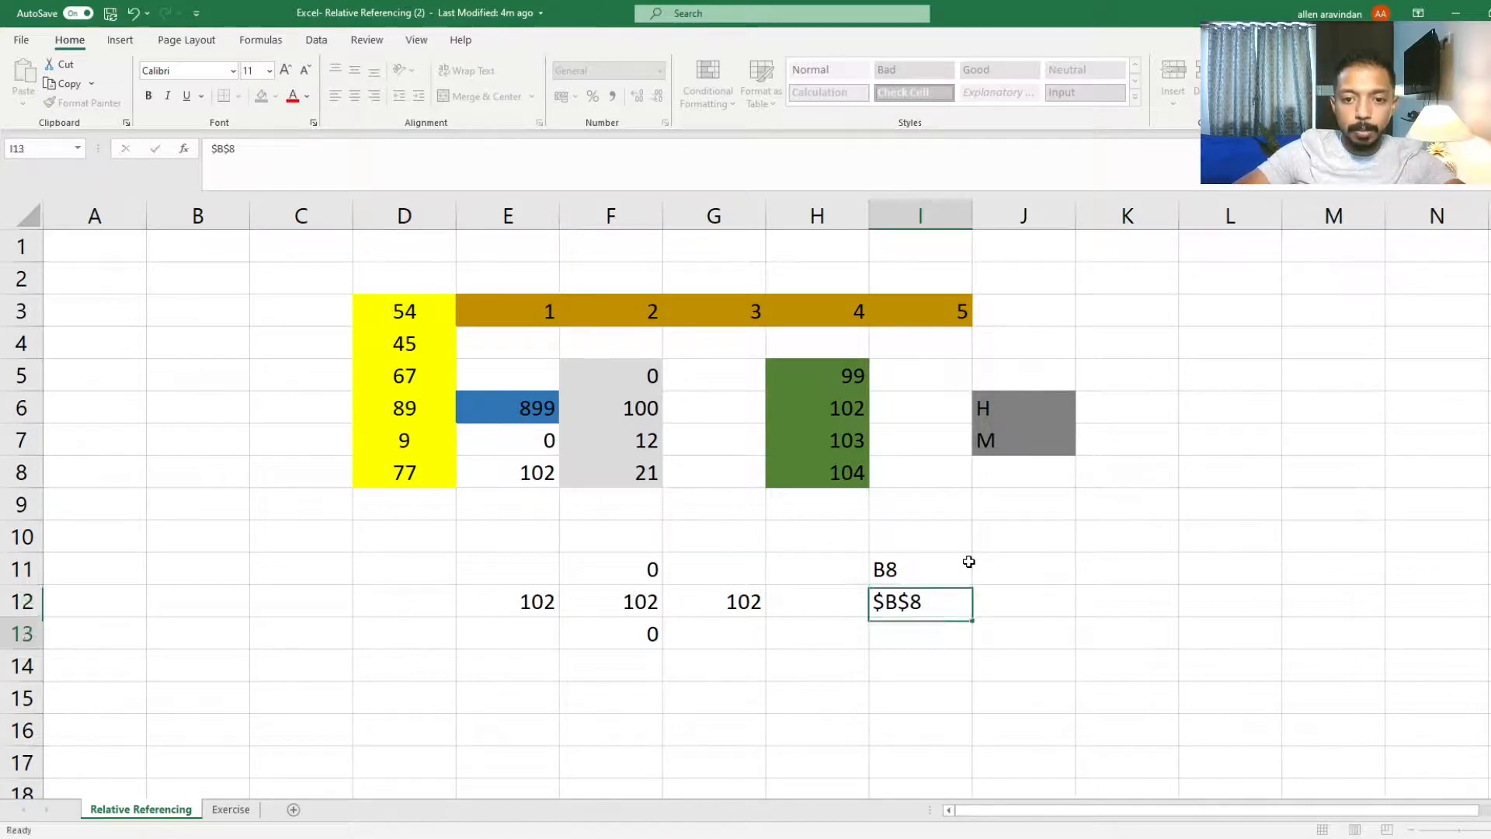
# Step: Enter the label $B8 in cell I13
pyautogui.write('B8')
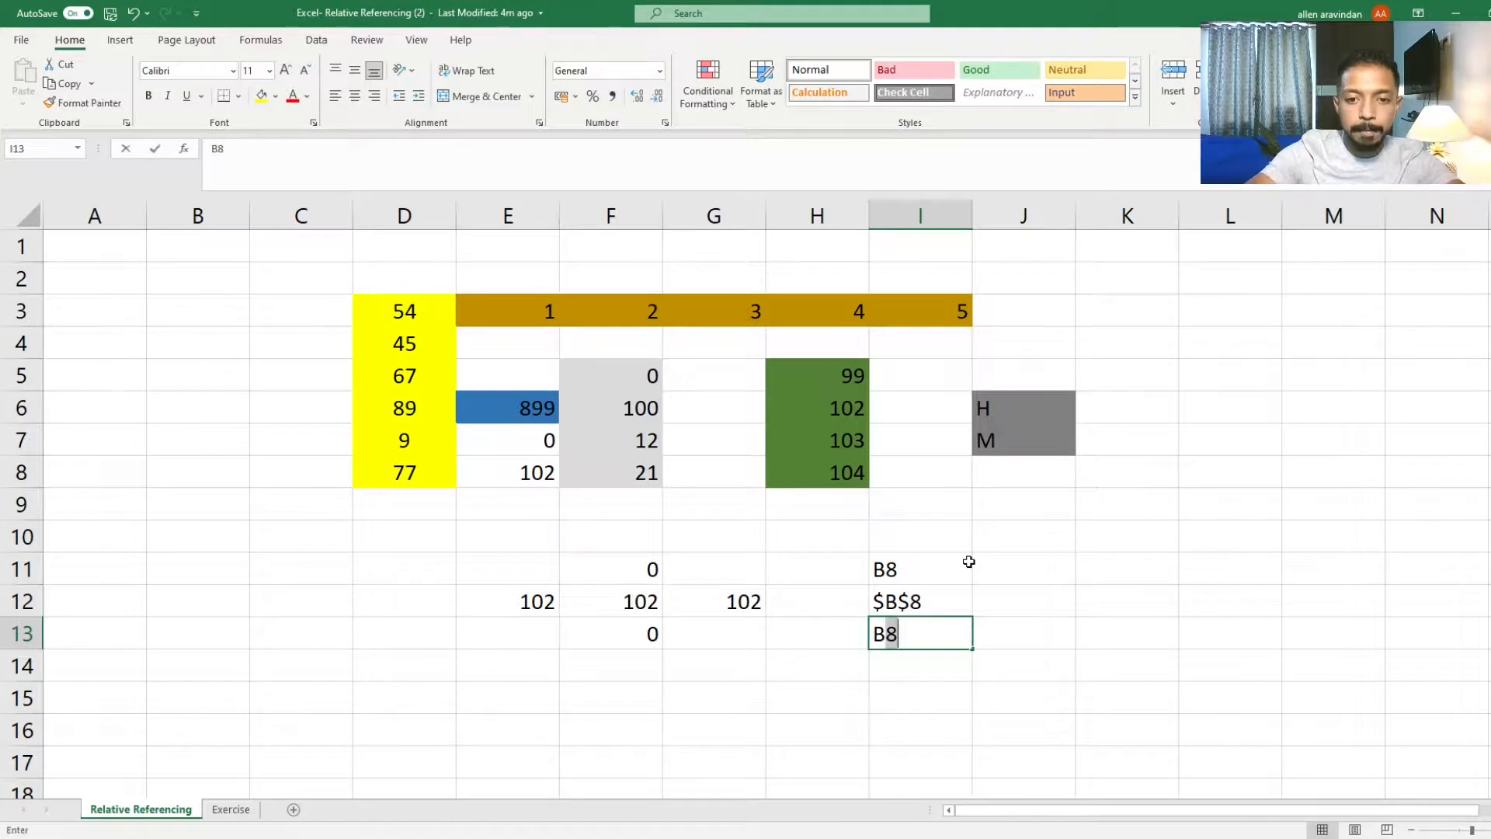
pyautogui.press('Left')
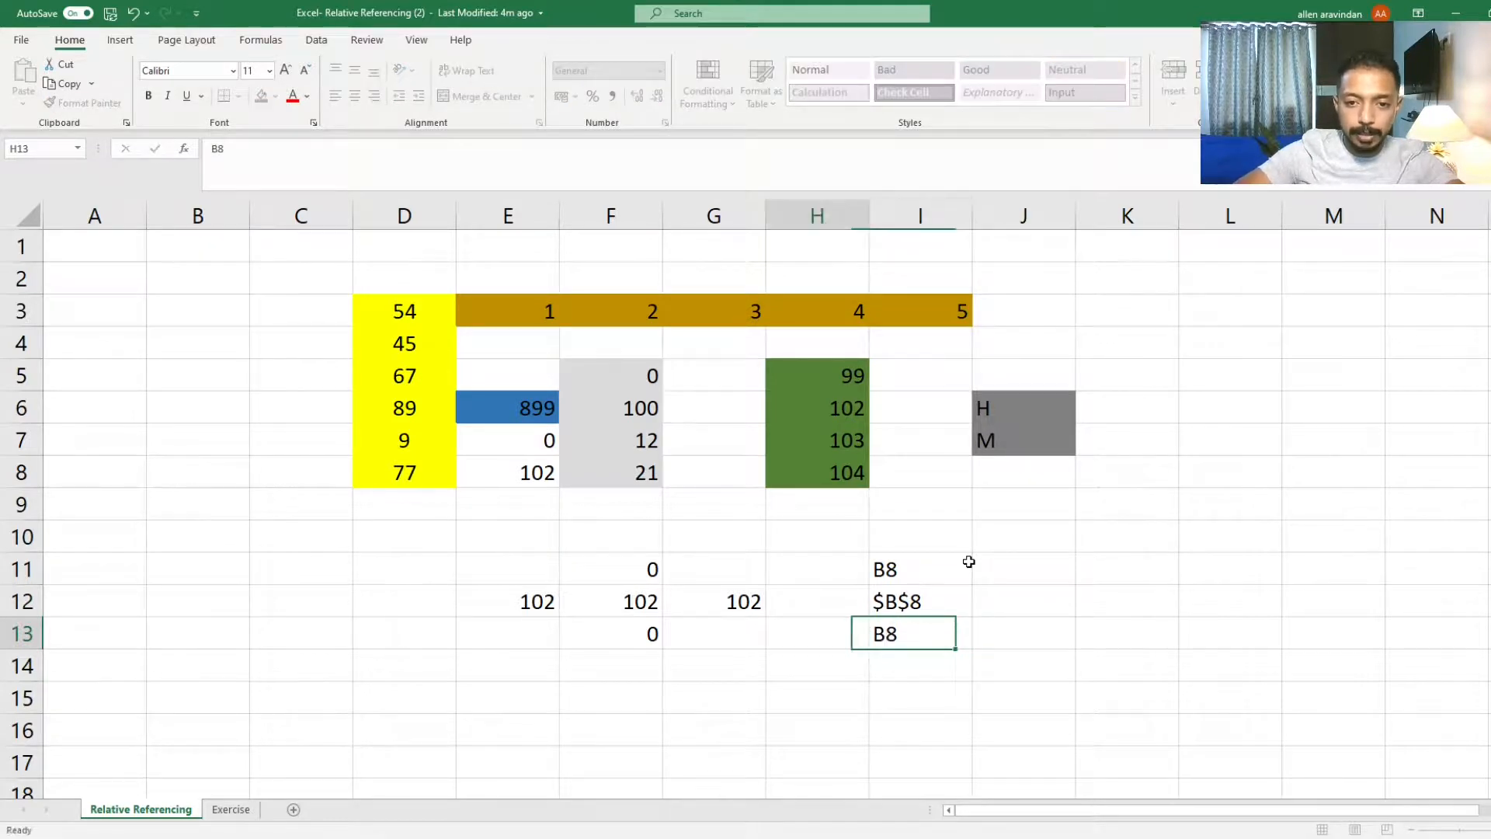
pyautogui.press('Right')
pyautogui.press('F2')
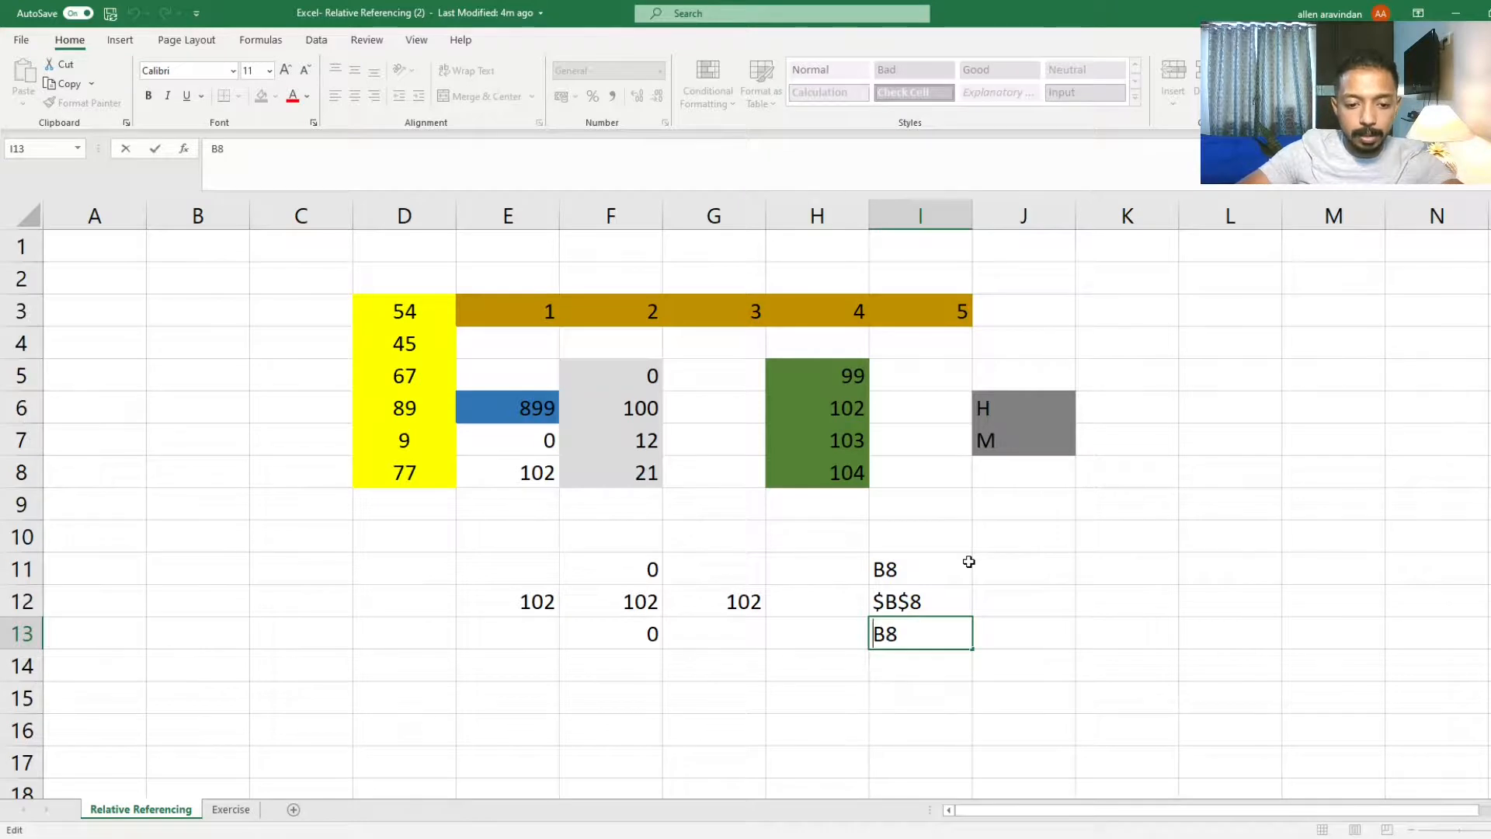
pyautogui.write('4')
pyautogui.press('BackSpace')
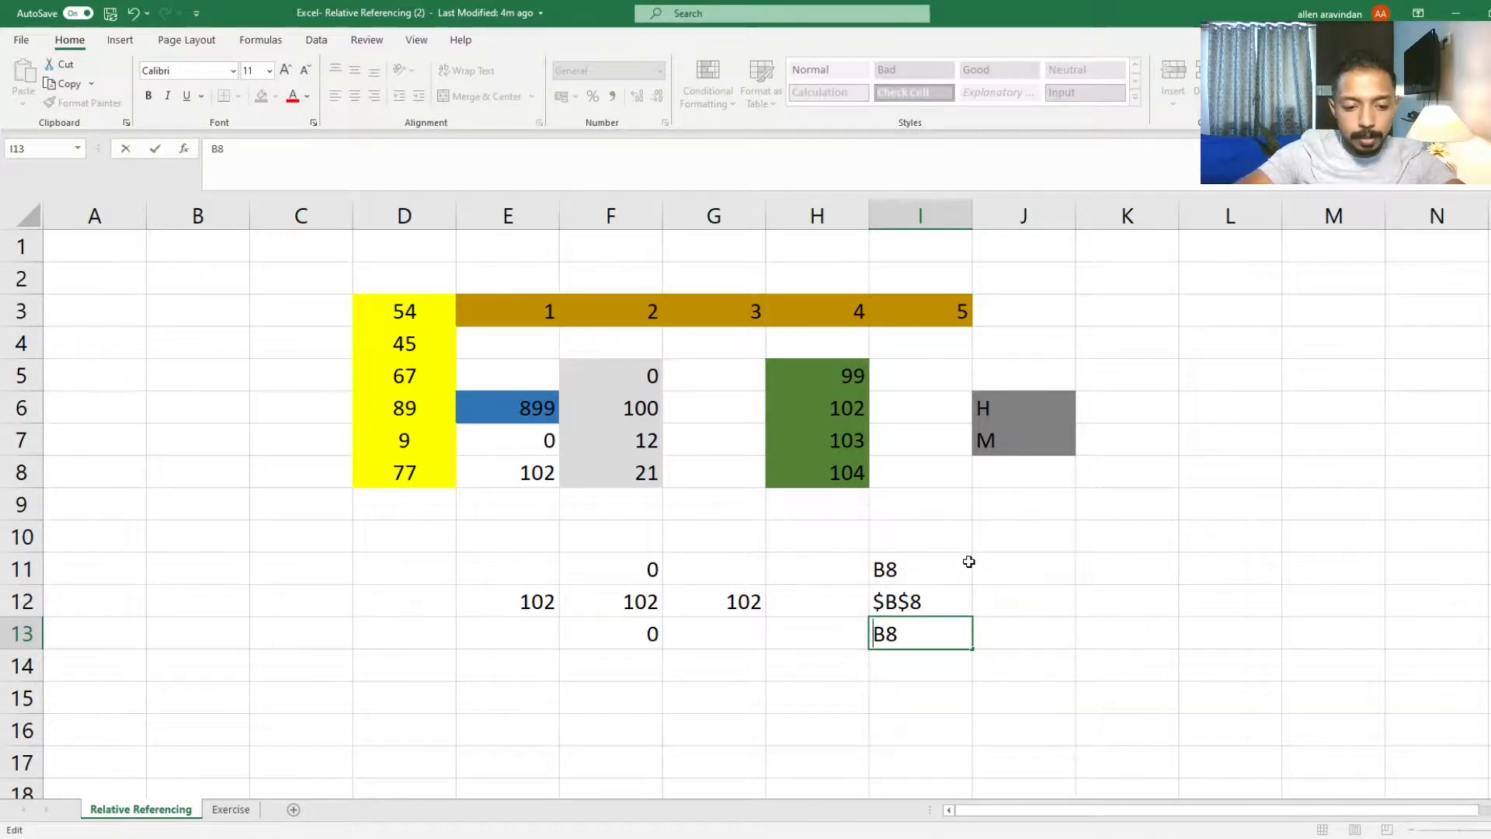
pyautogui.write('$')
pyautogui.press('Return')
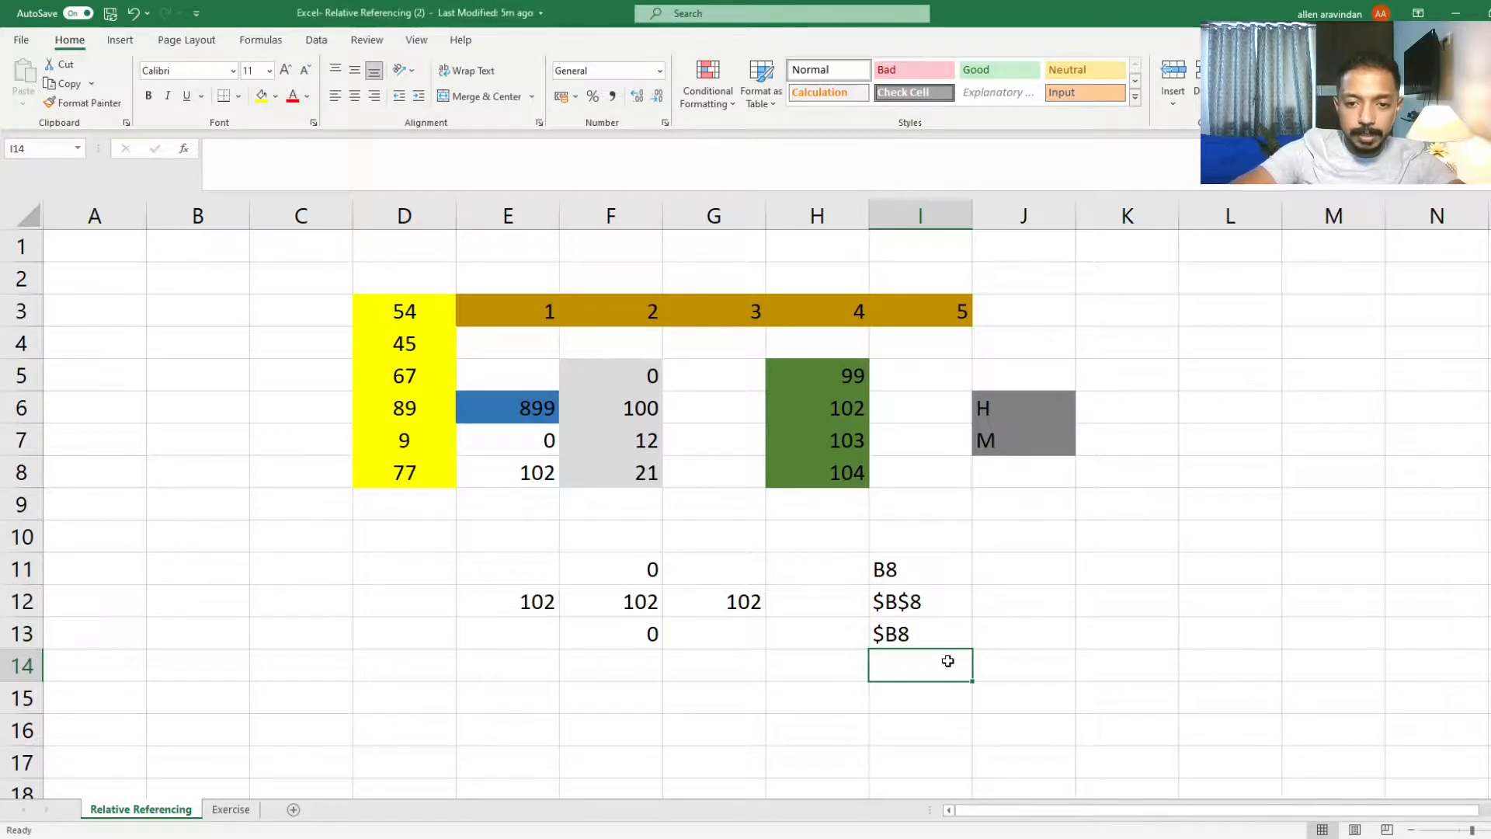
# Step: Copy the $B$8 label from I12 into I14 and edit it to B$8
pyautogui.press('Up')
pyautogui.press('Up')
pyautogui.write('C')
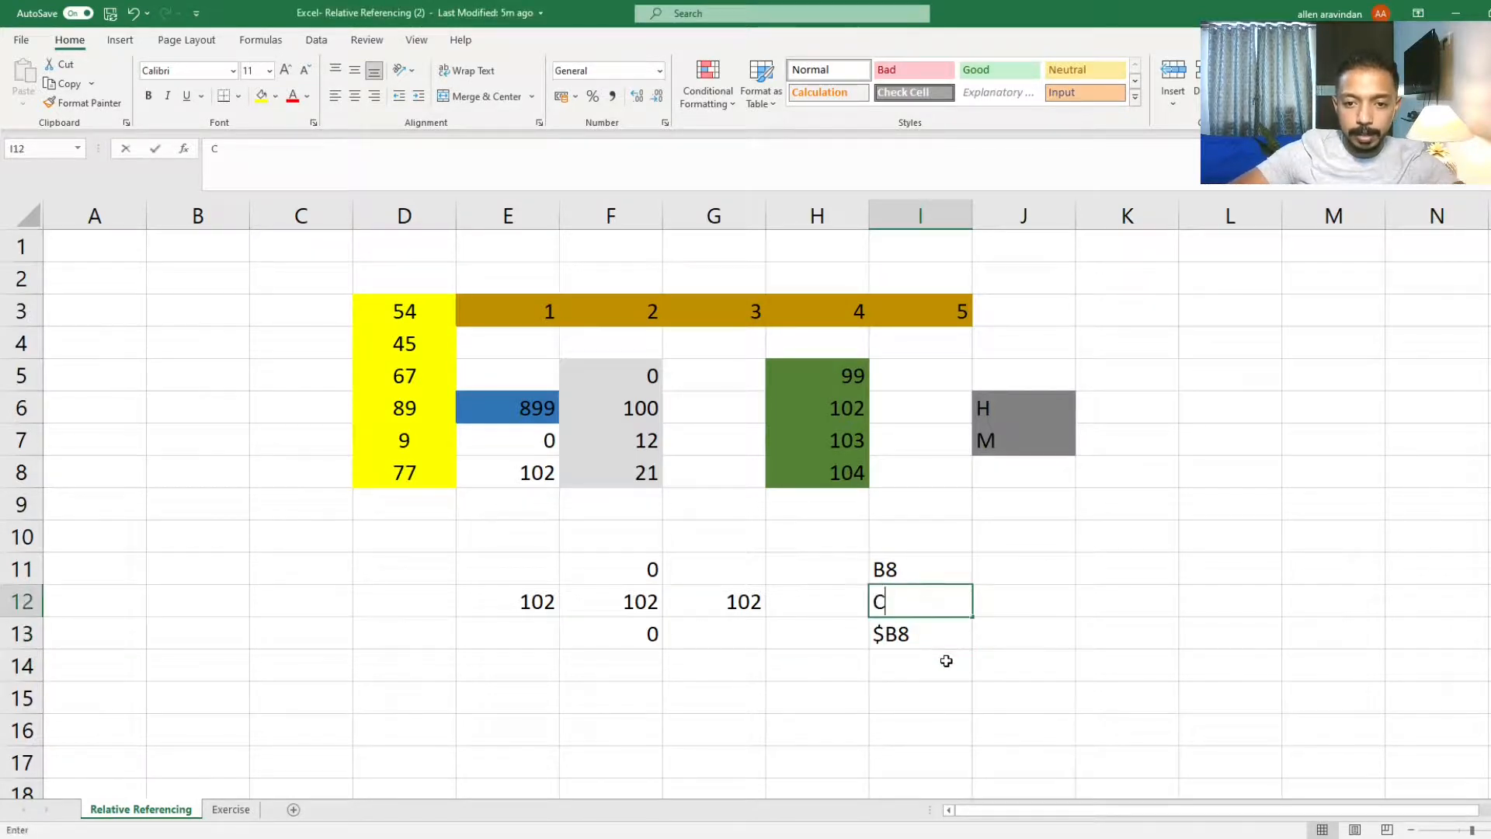
pyautogui.press('Escape')
pyautogui.hotkey('ctrl', 'c')
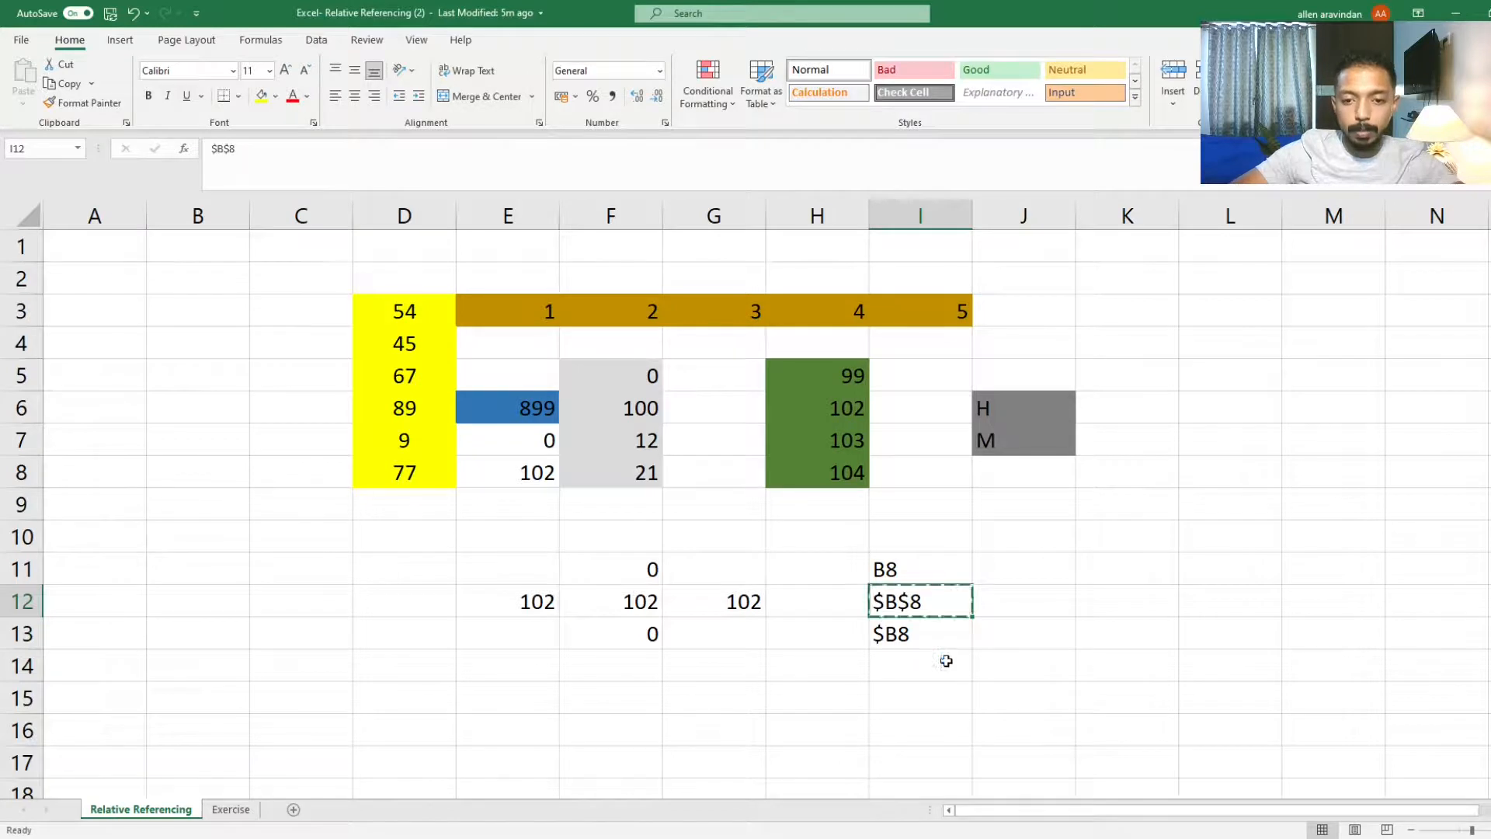
pyautogui.click(946, 661)
pyautogui.hotkey('ctrl', 'v')
pyautogui.press('Escape')
pyautogui.doubleClick(947, 661)
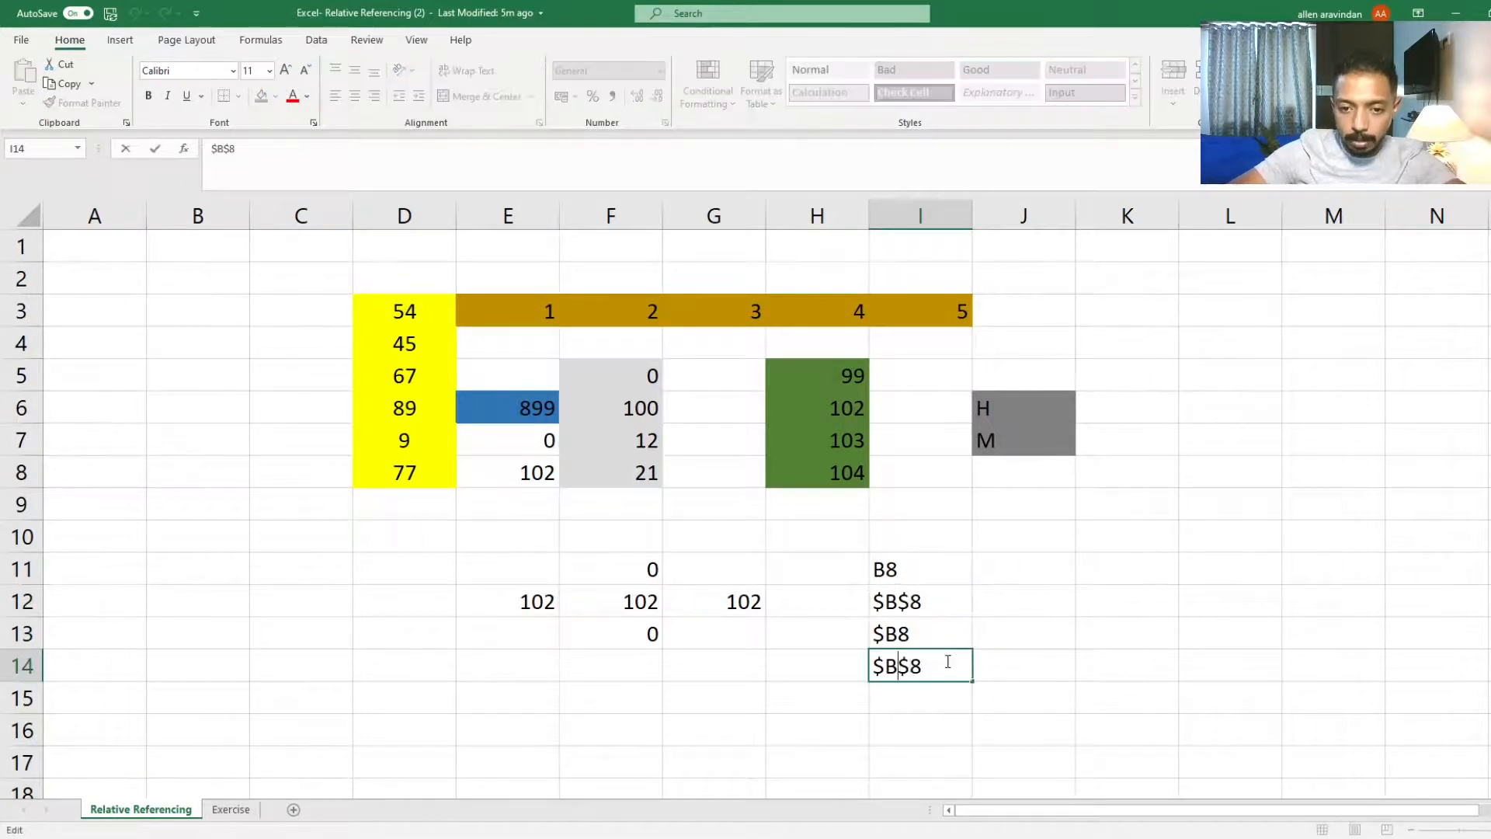
pyautogui.press('Left')
pyautogui.press('Left')
pyautogui.press('Left')
pyautogui.press('BackSpace')
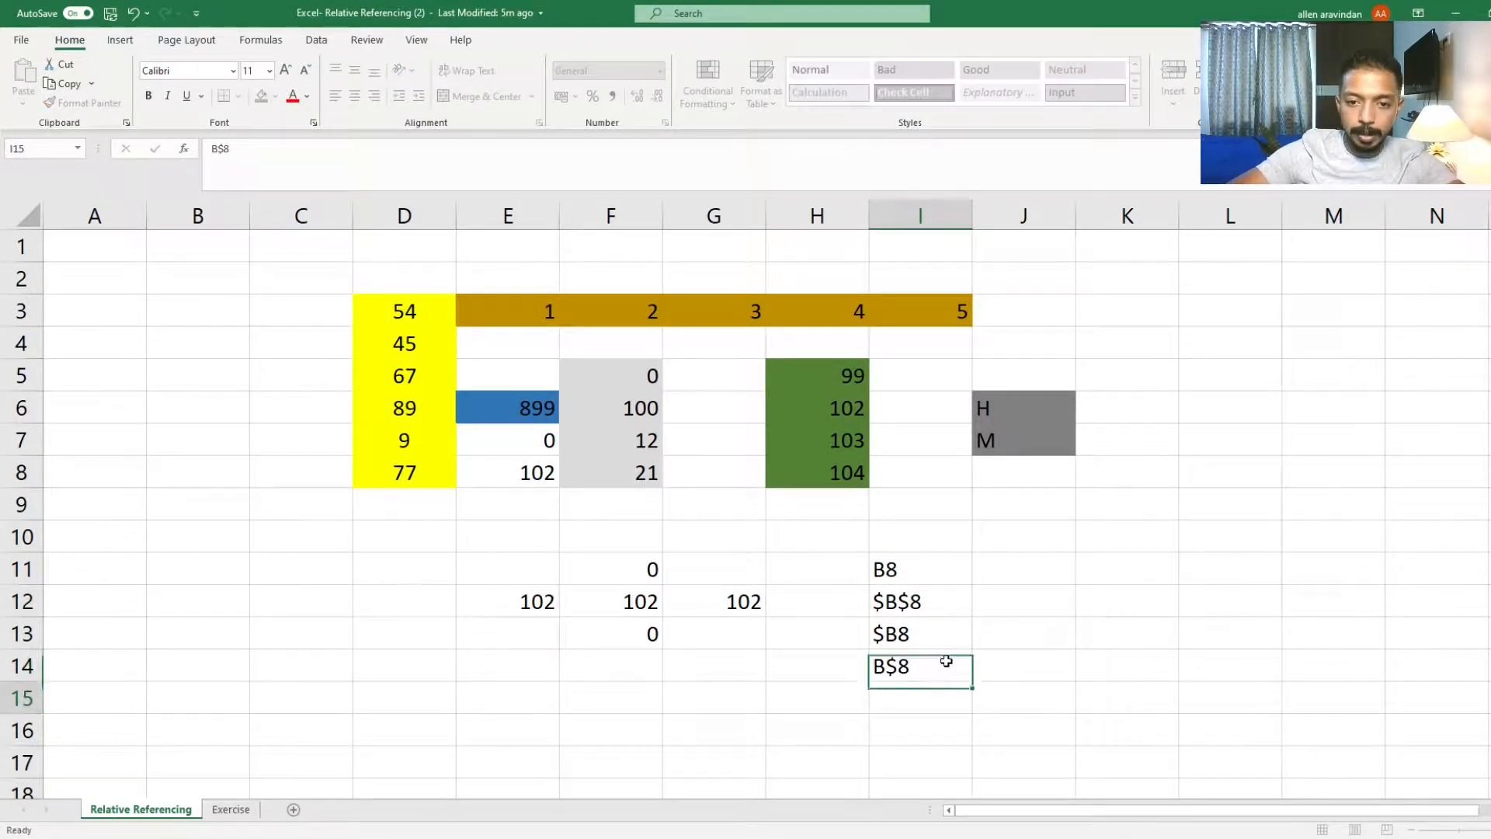
pyautogui.press('Return')
# Step: Enter the description Col and Row Fixed in cell J12
pyautogui.click(1005, 601)
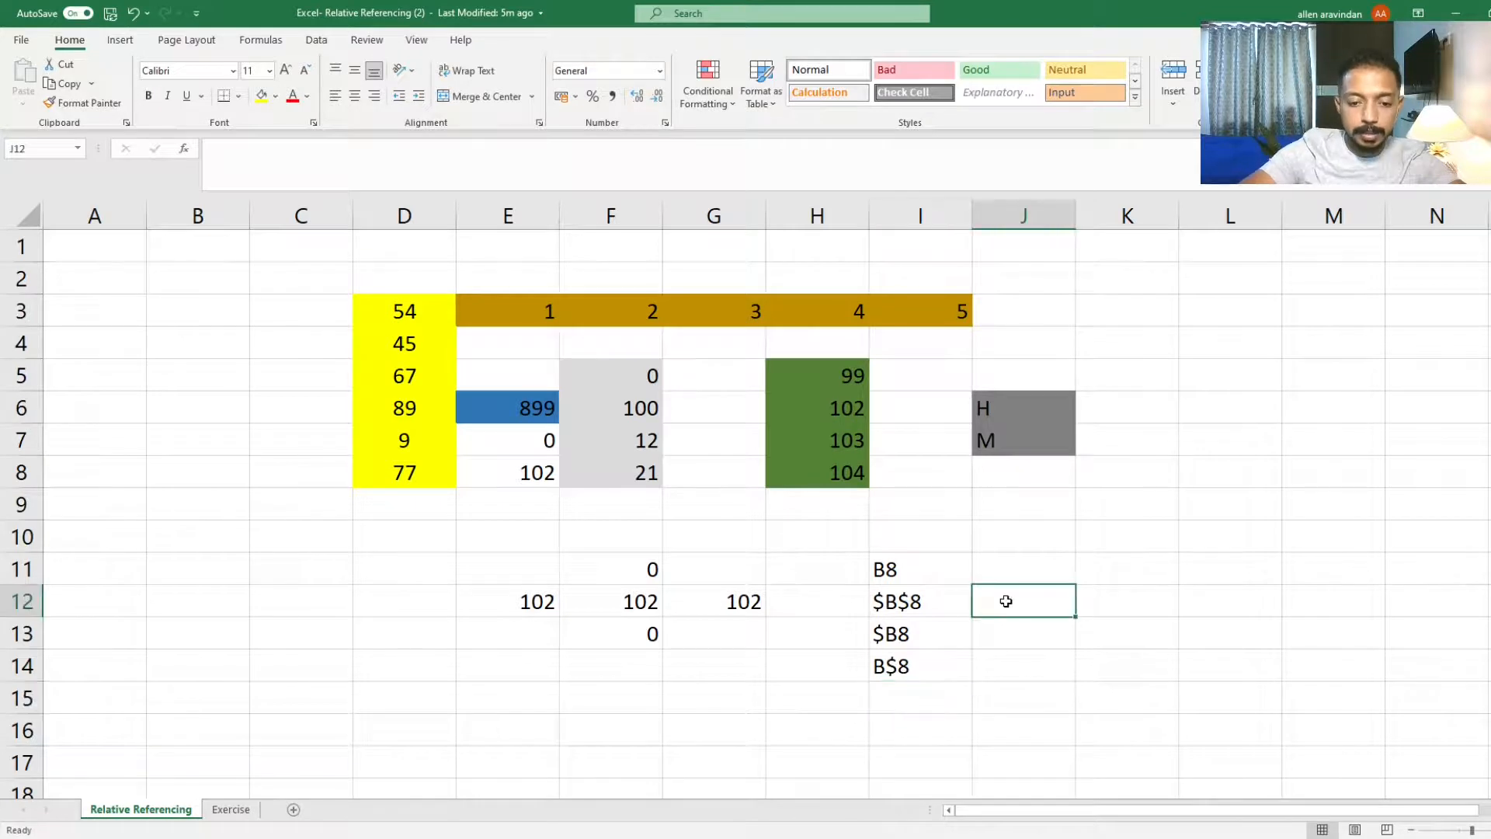
pyautogui.write('b')
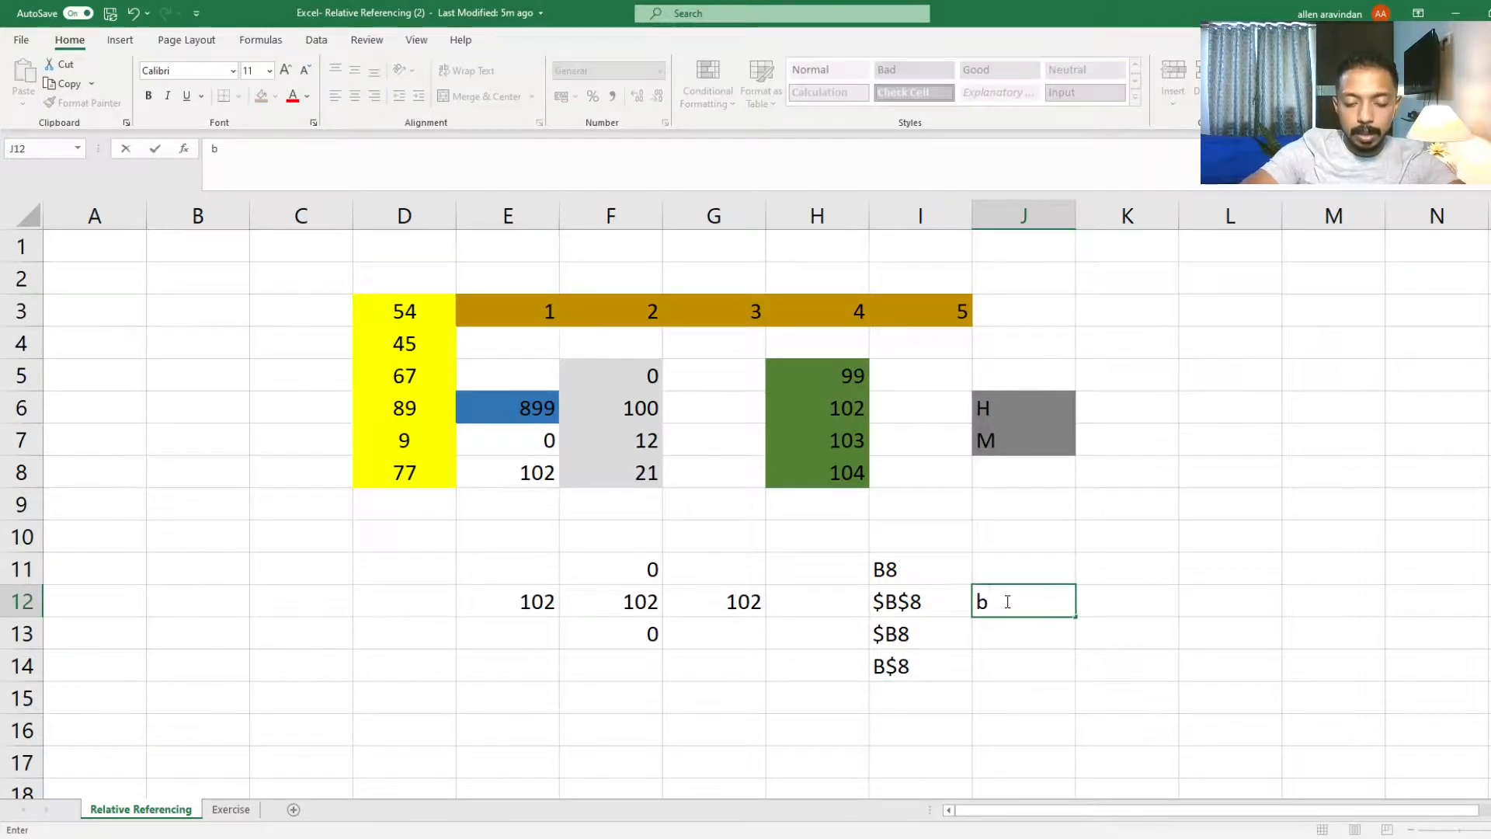
pyautogui.press('BackSpace')
pyautogui.write('Col and ROWN')
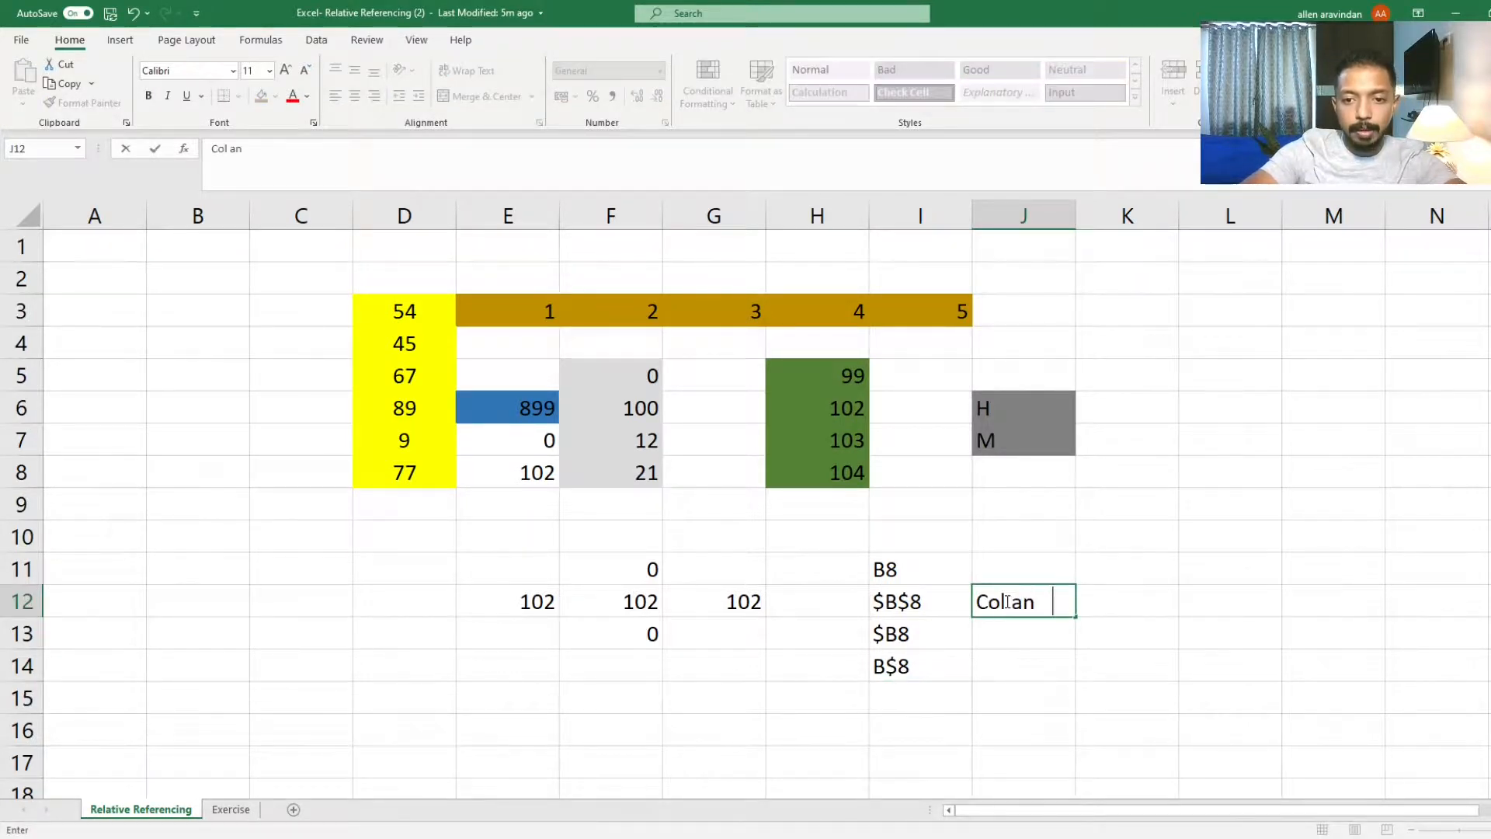
pyautogui.press('BackSpace')
pyautogui.press('BackSpace')
pyautogui.press('BackSpace')
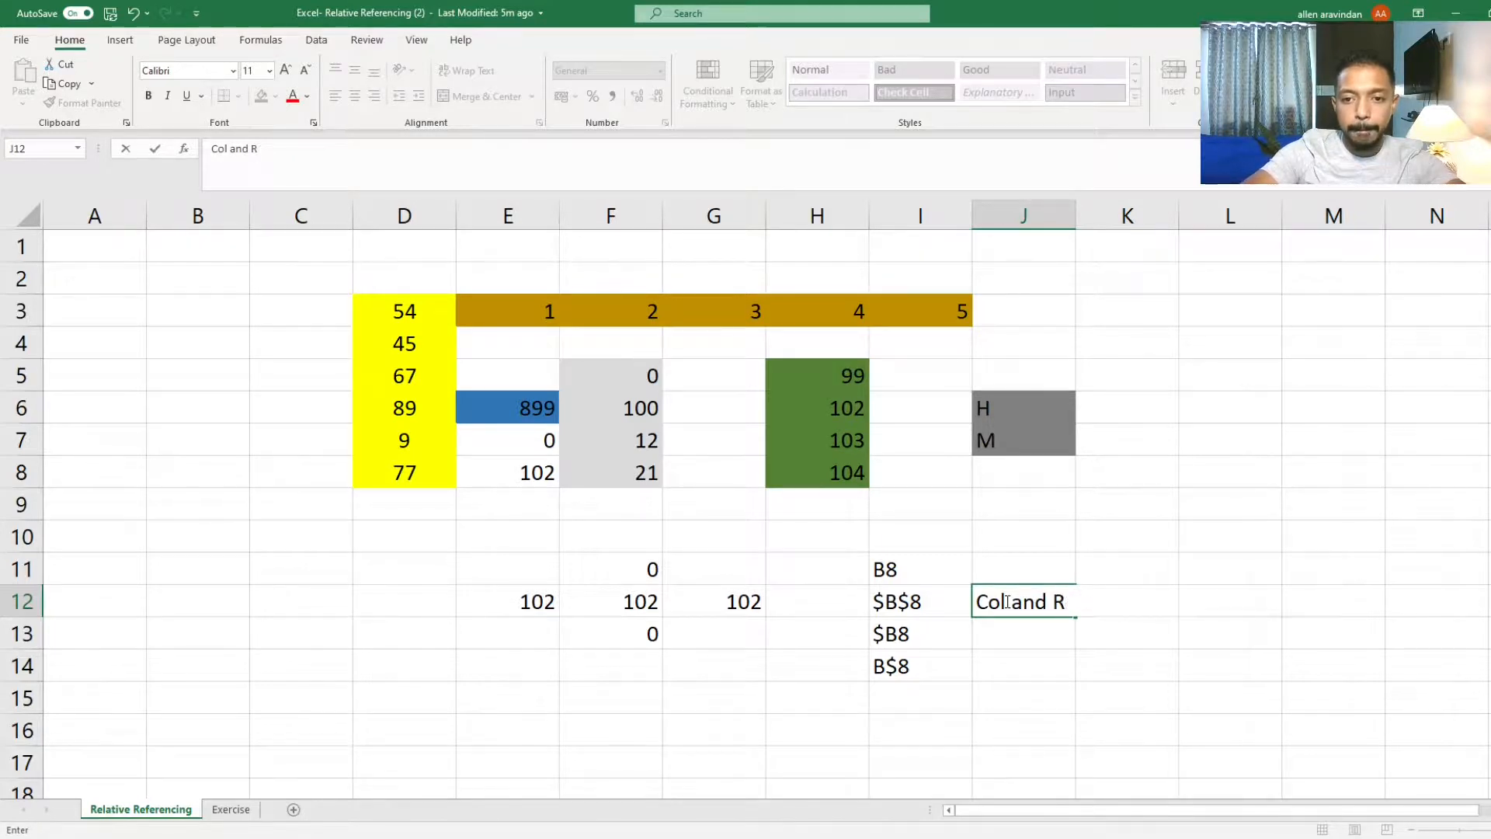
pyautogui.write('ow Fixed')
pyautogui.press('Return')
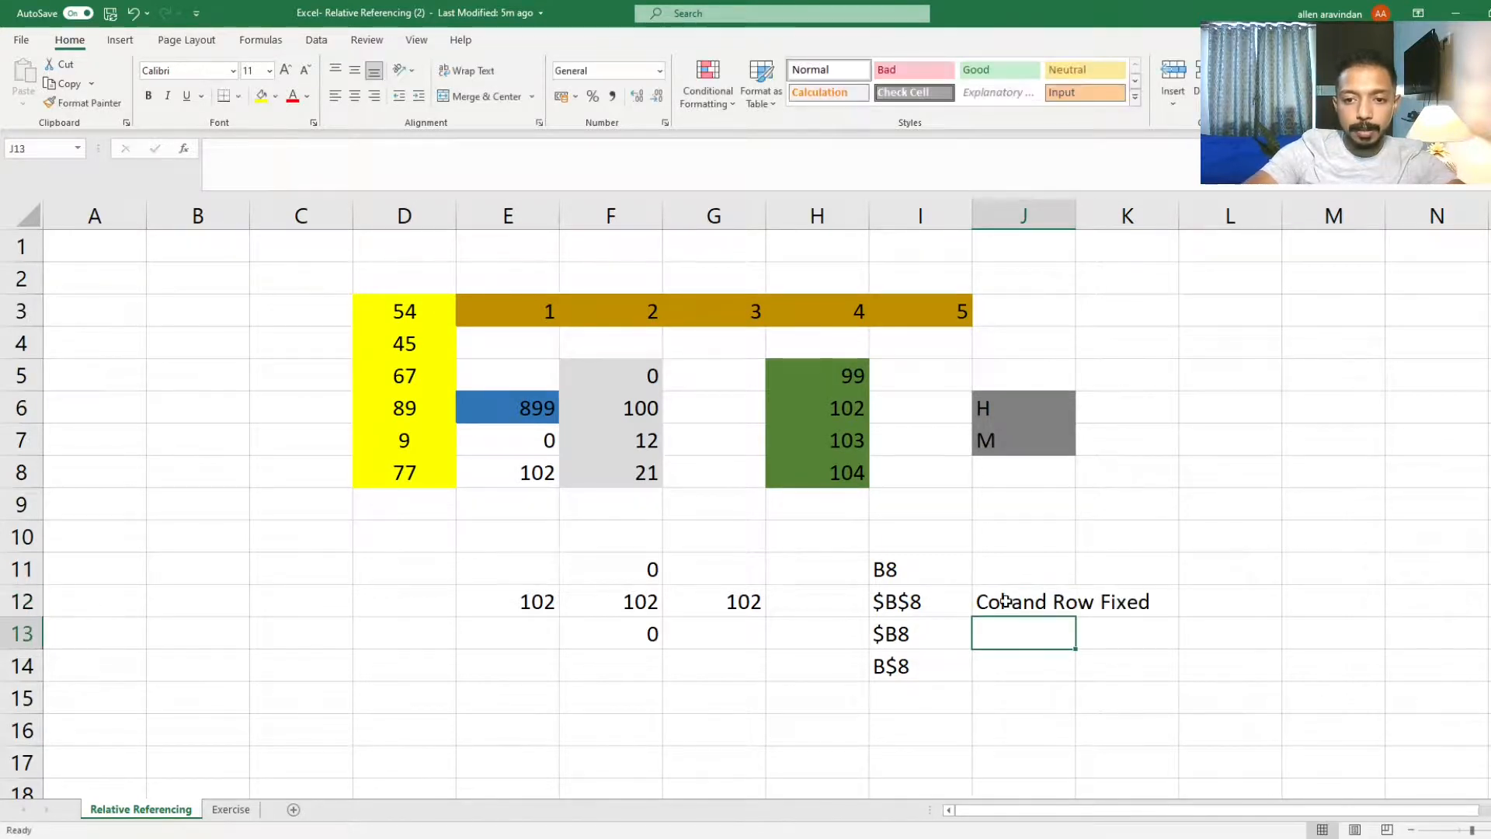
# Step: Enter Col Fixed in cell J13 and Row Fixed in cell J14
pyautogui.write('Col')
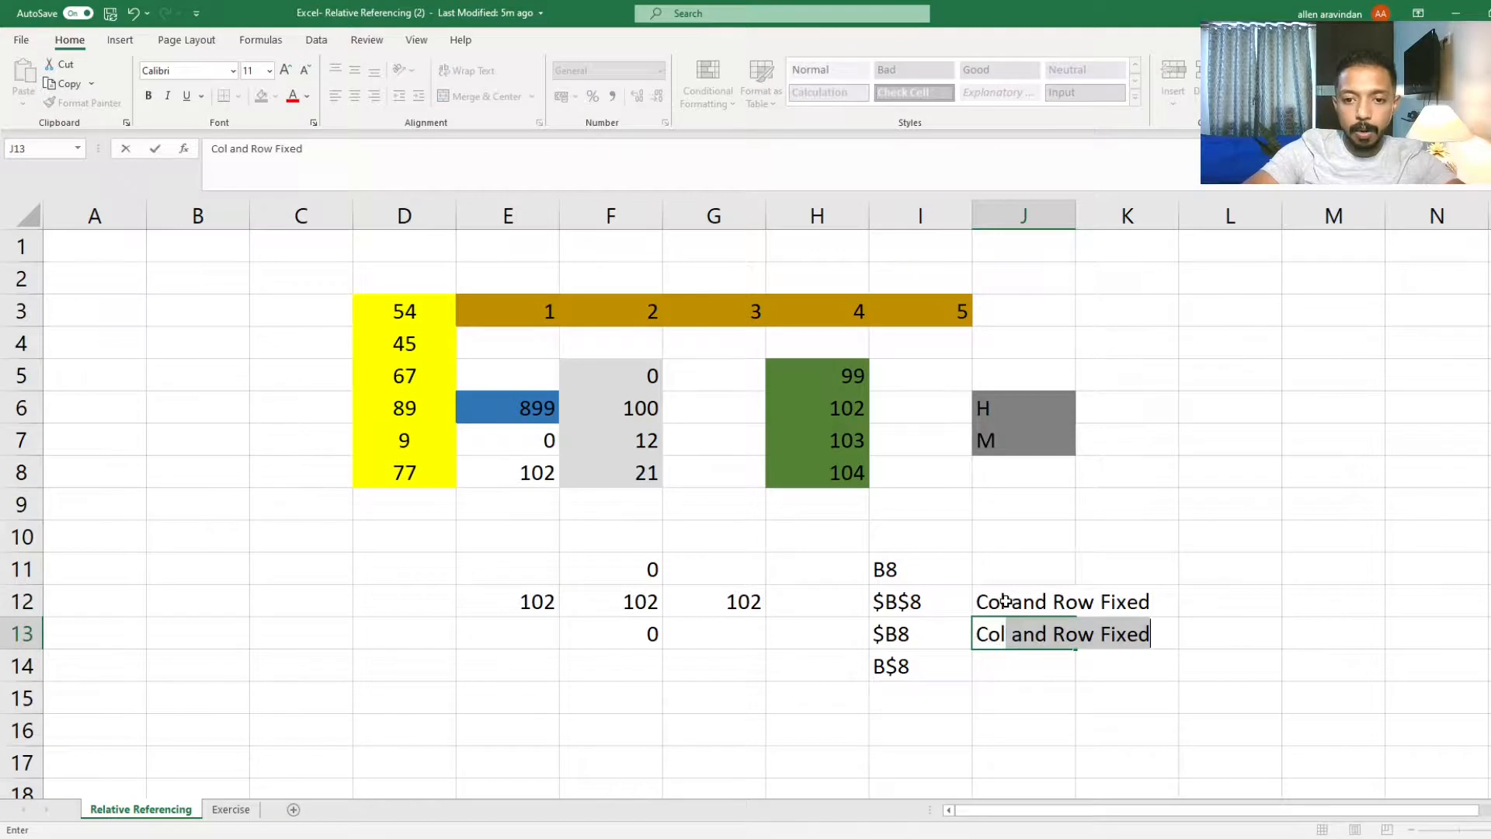
pyautogui.write(' fixed')
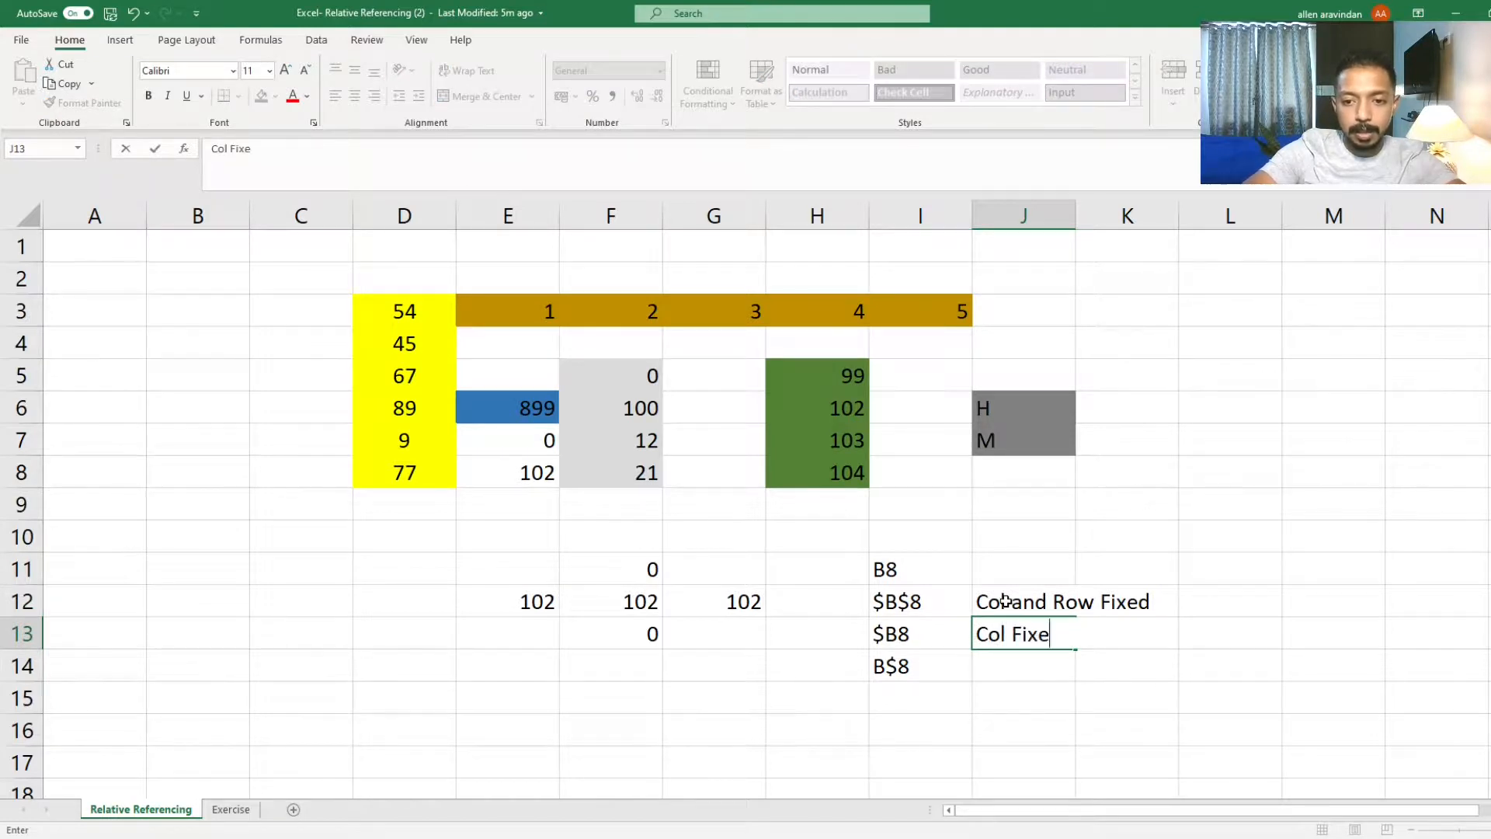
pyautogui.press('Return')
pyautogui.write('Row Fixed')
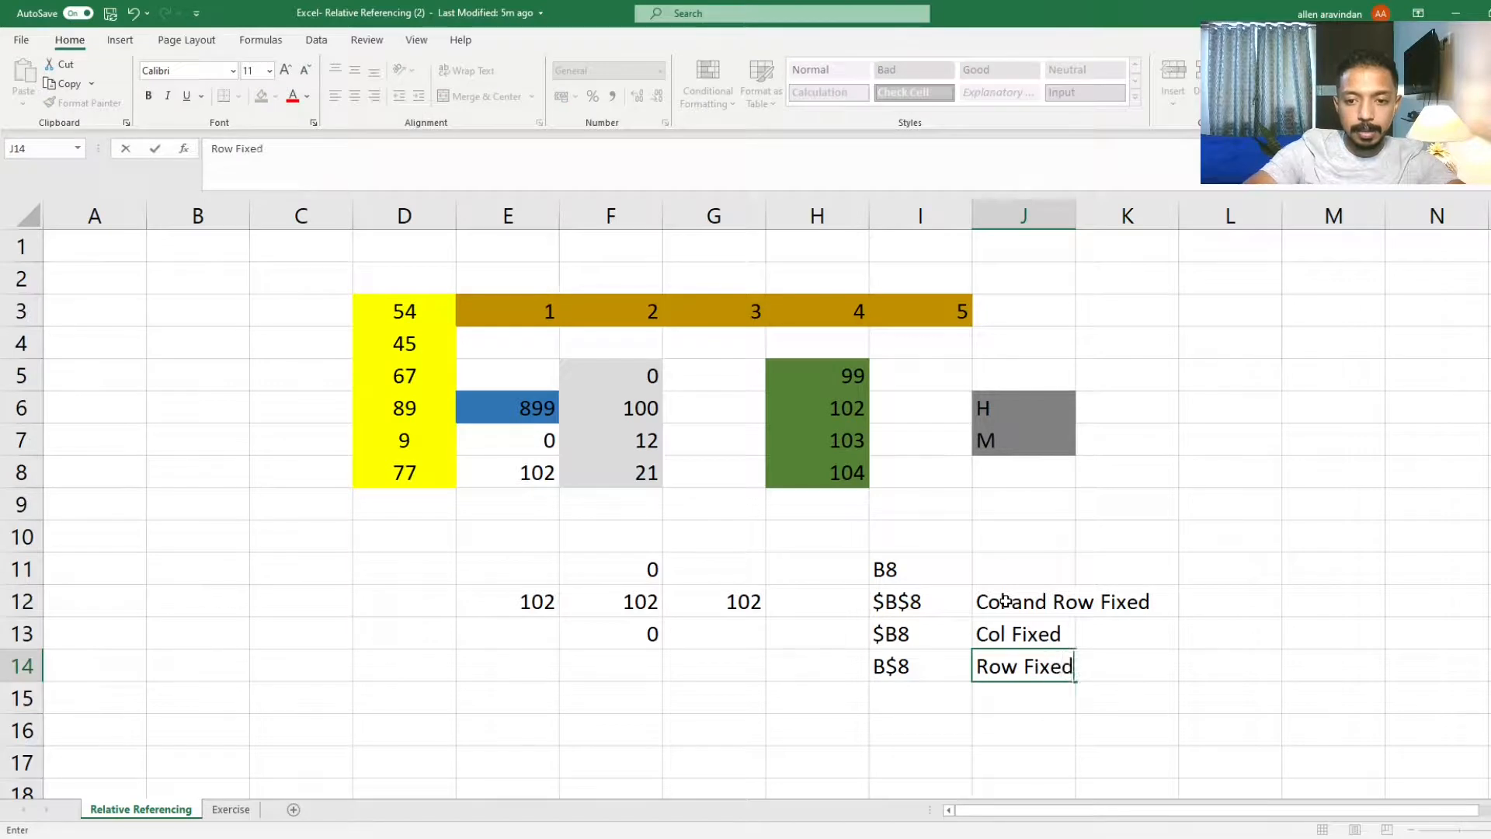
pyautogui.press('Return')
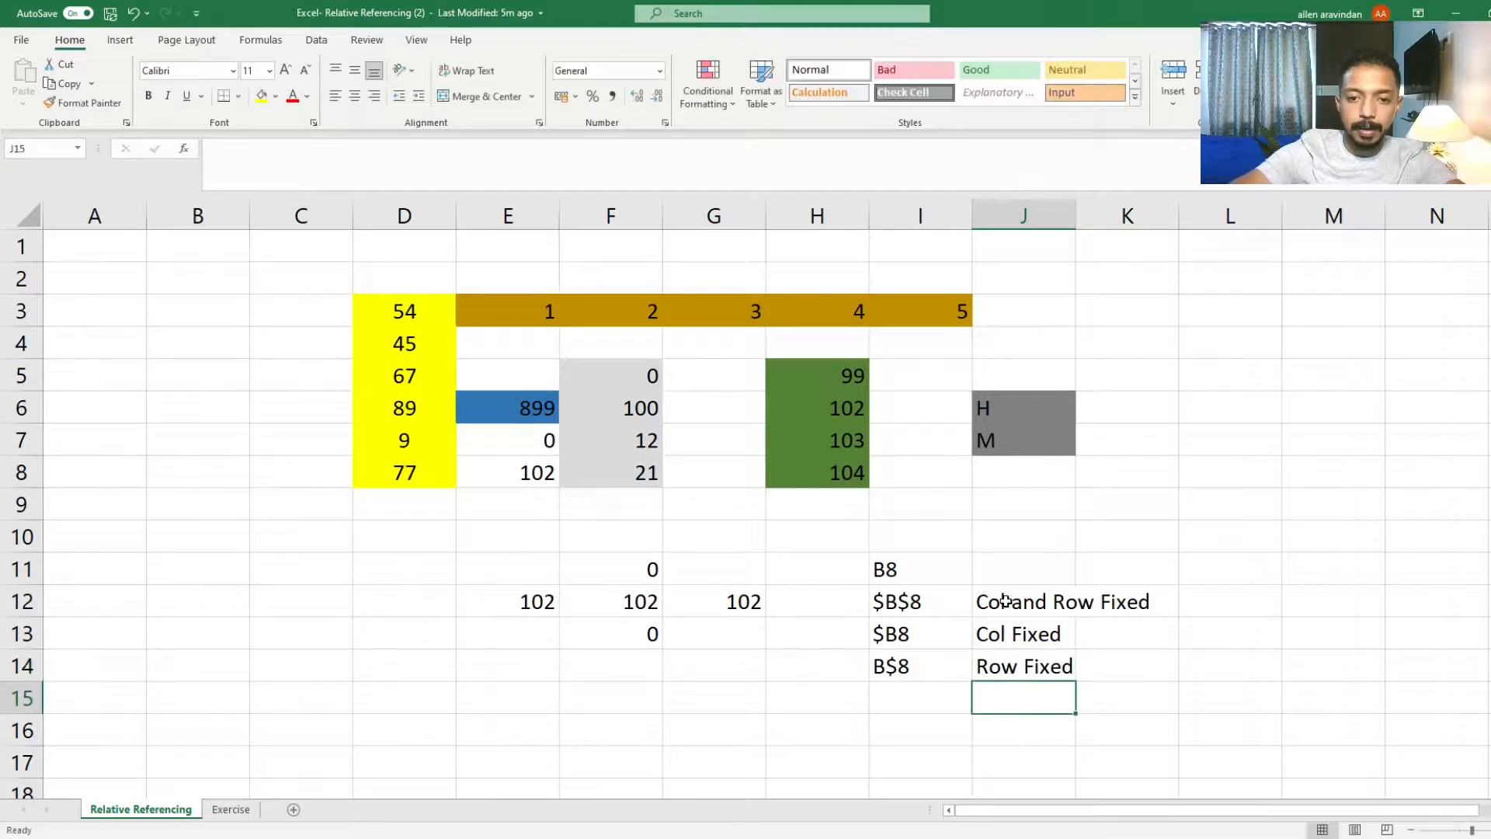
# Step: Enter the shortcut note F4/ Fn + F4 in cell J11
pyautogui.click(1045, 596)
pyautogui.click(1020, 566)
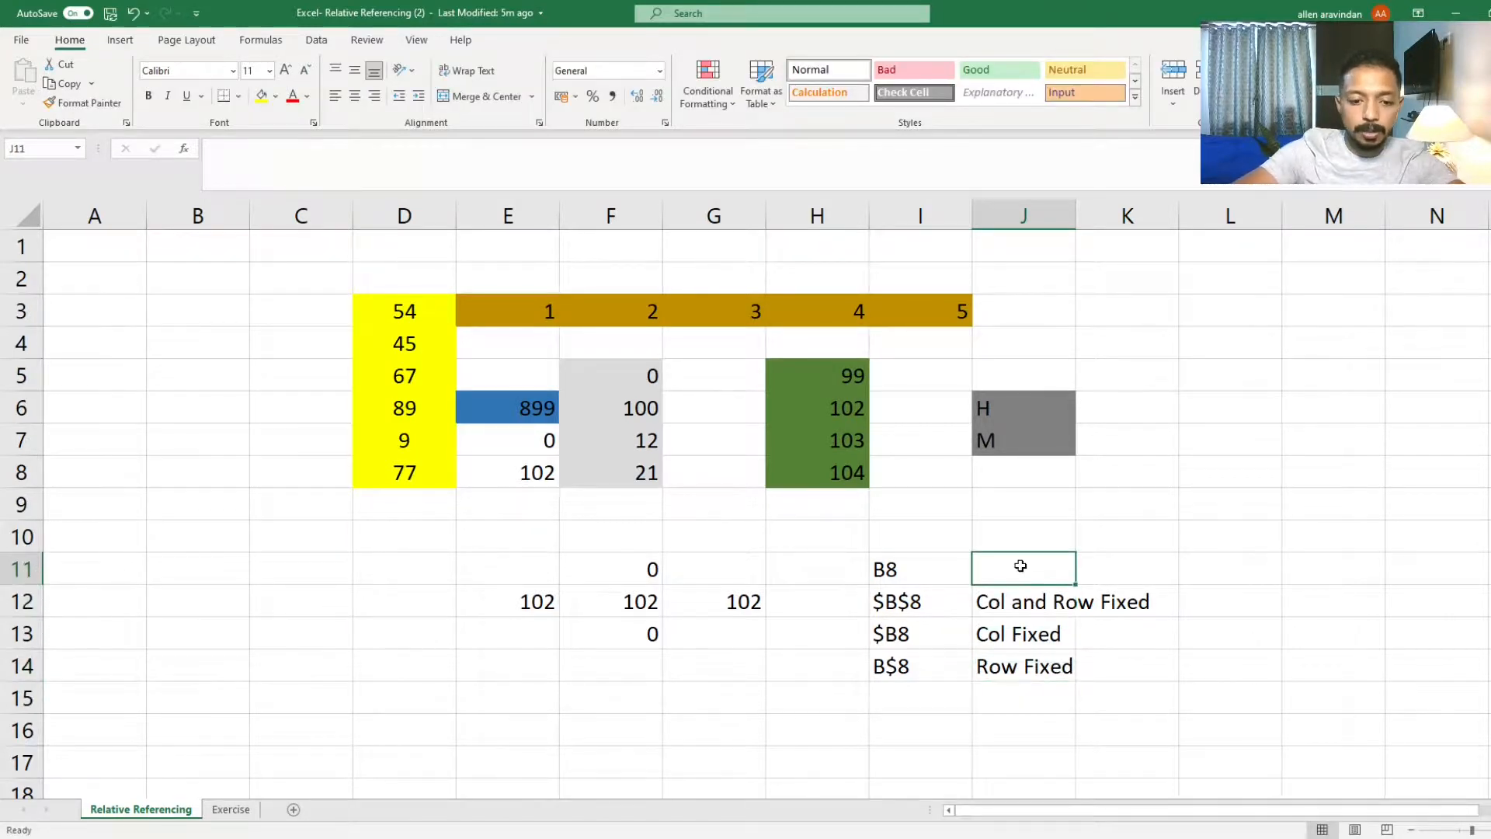
pyautogui.write('F')
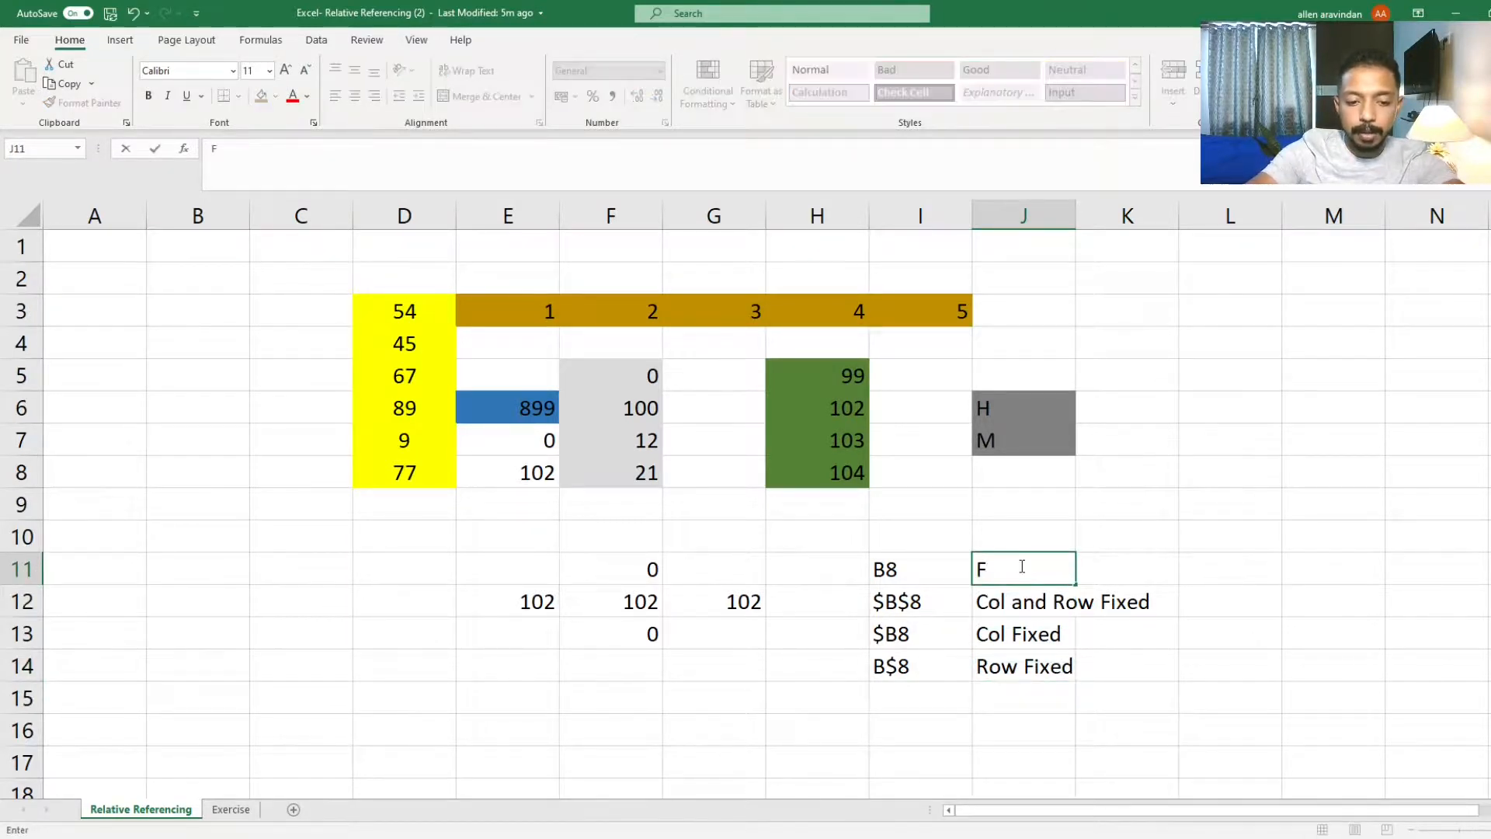
pyautogui.write('4')
pyautogui.press('Return')
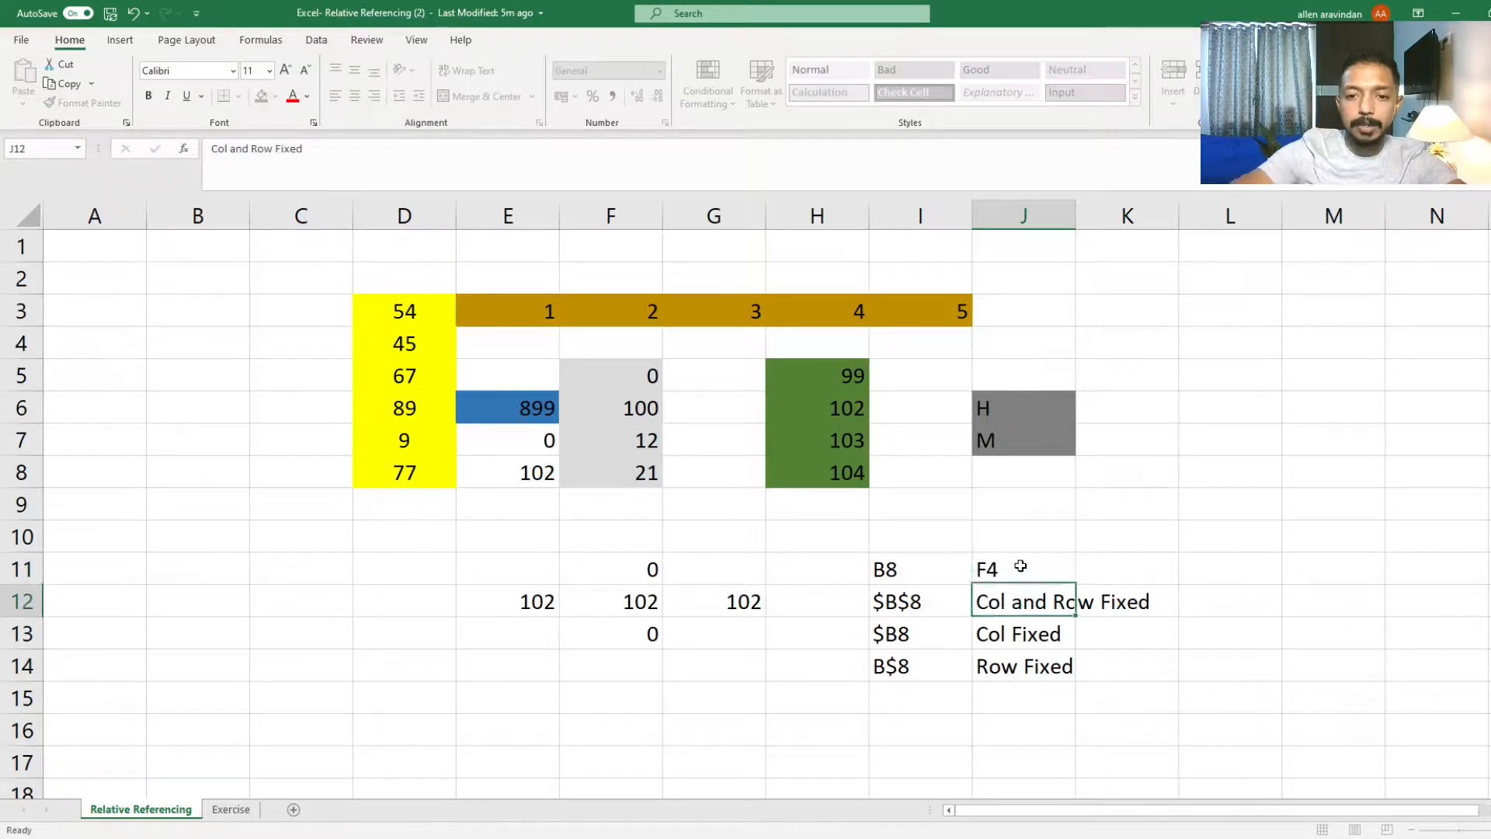
pyautogui.doubleClick(1022, 566)
pyautogui.write('/ ')
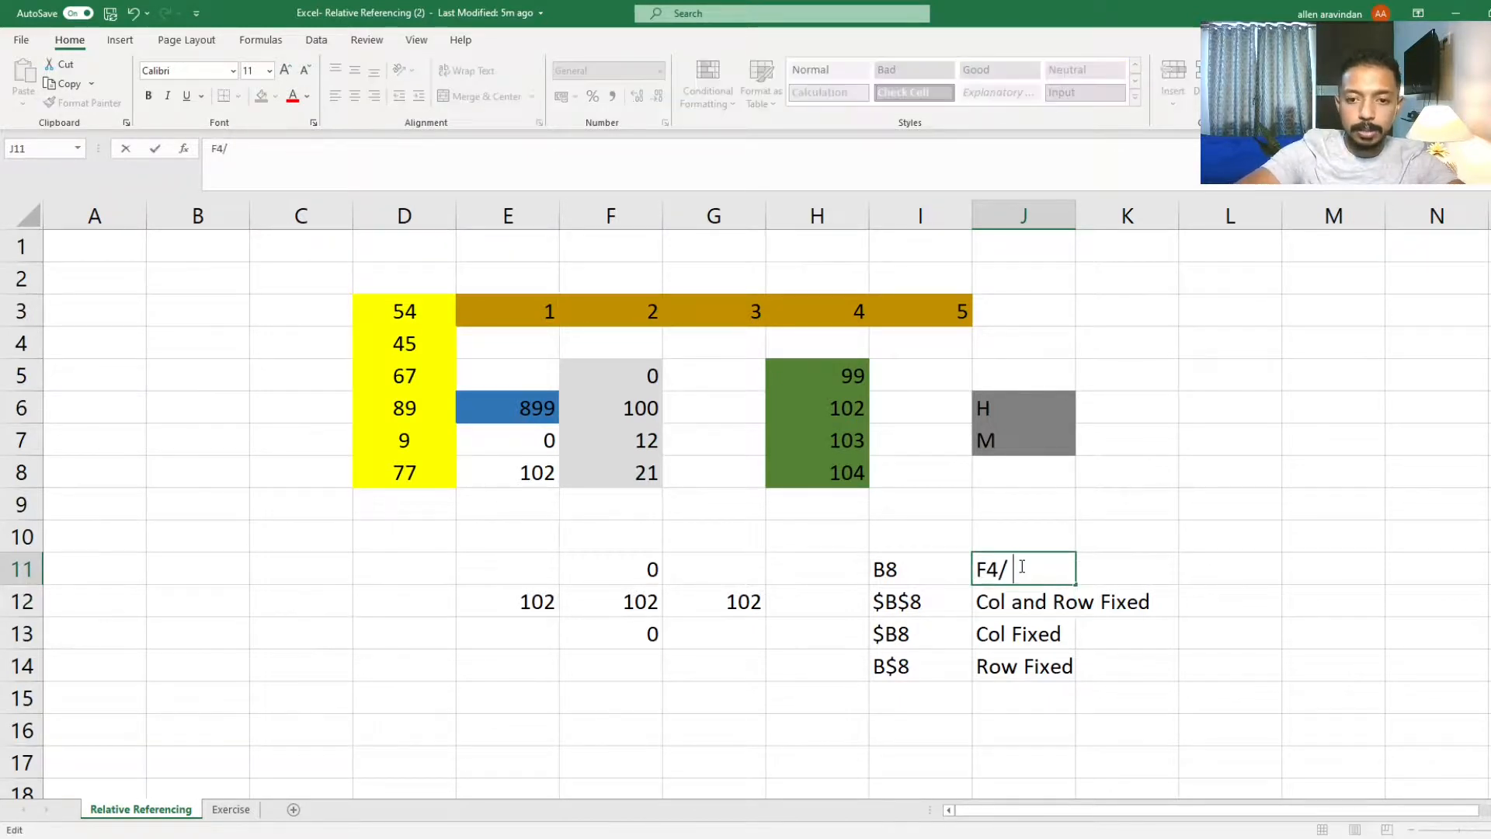
pyautogui.write('fnn ')
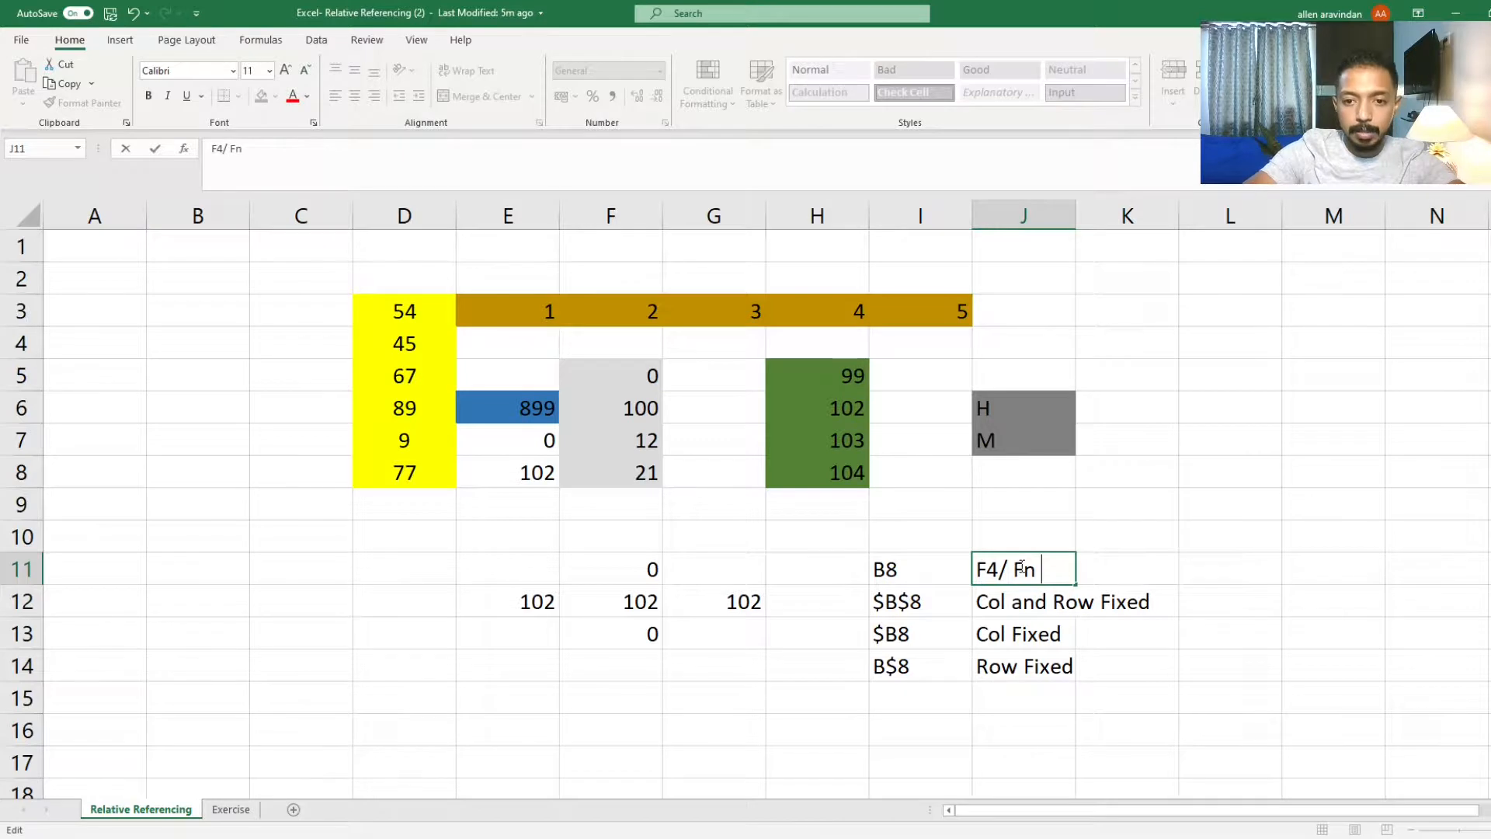
pyautogui.write('+ ')
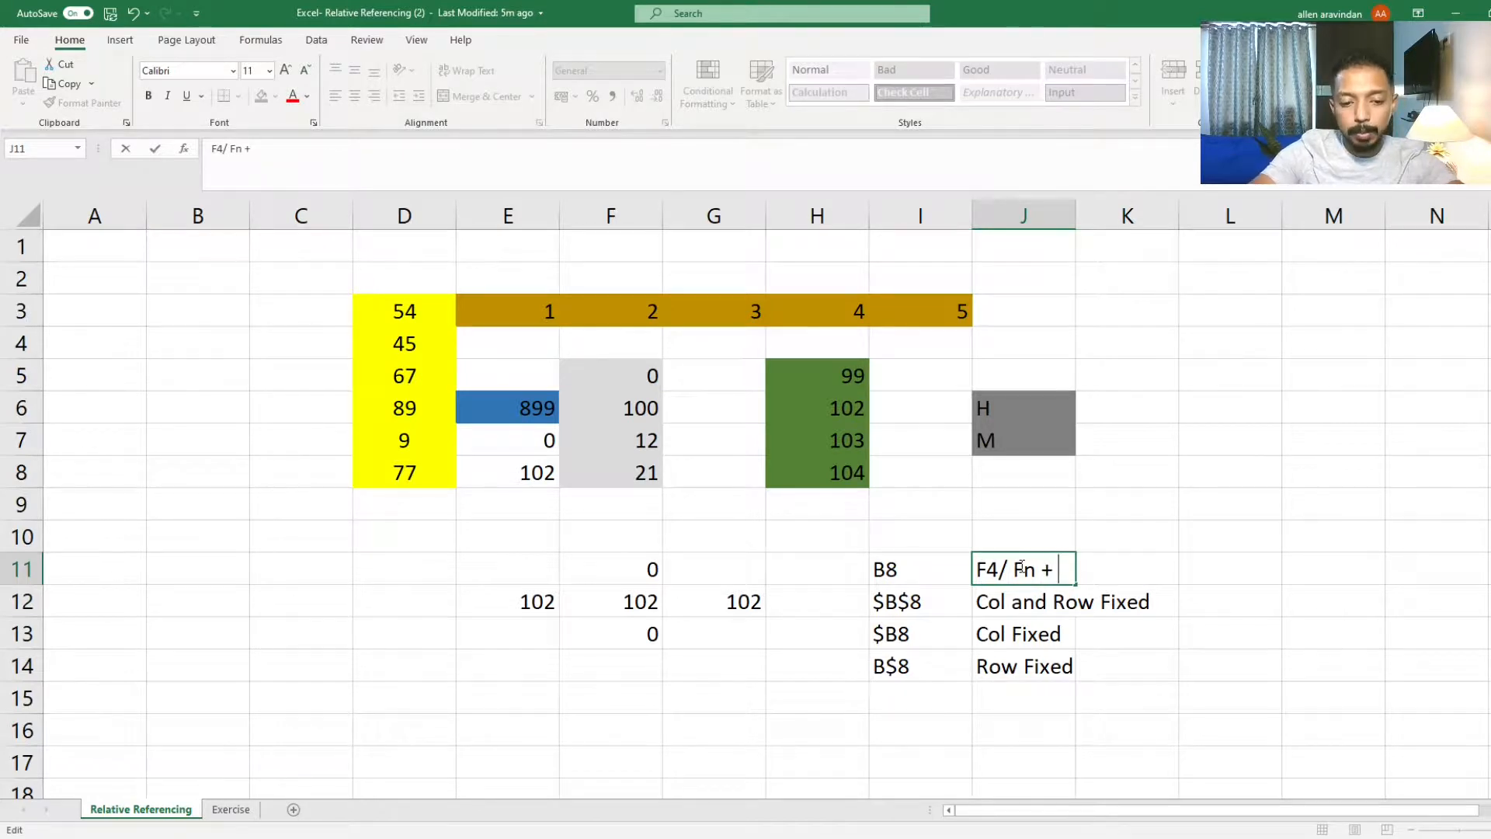
pyautogui.write('F')
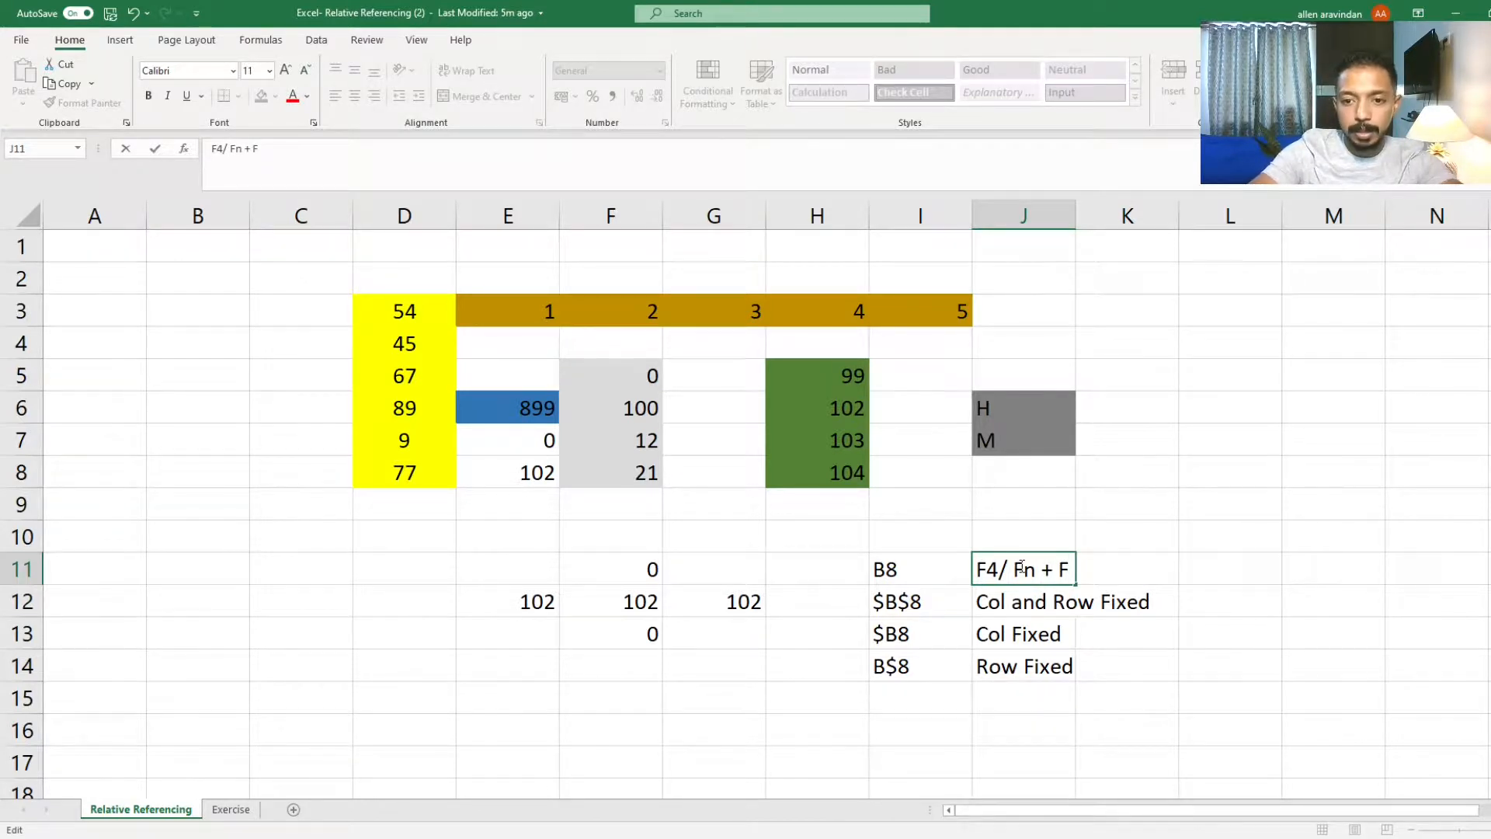
pyautogui.write('4')
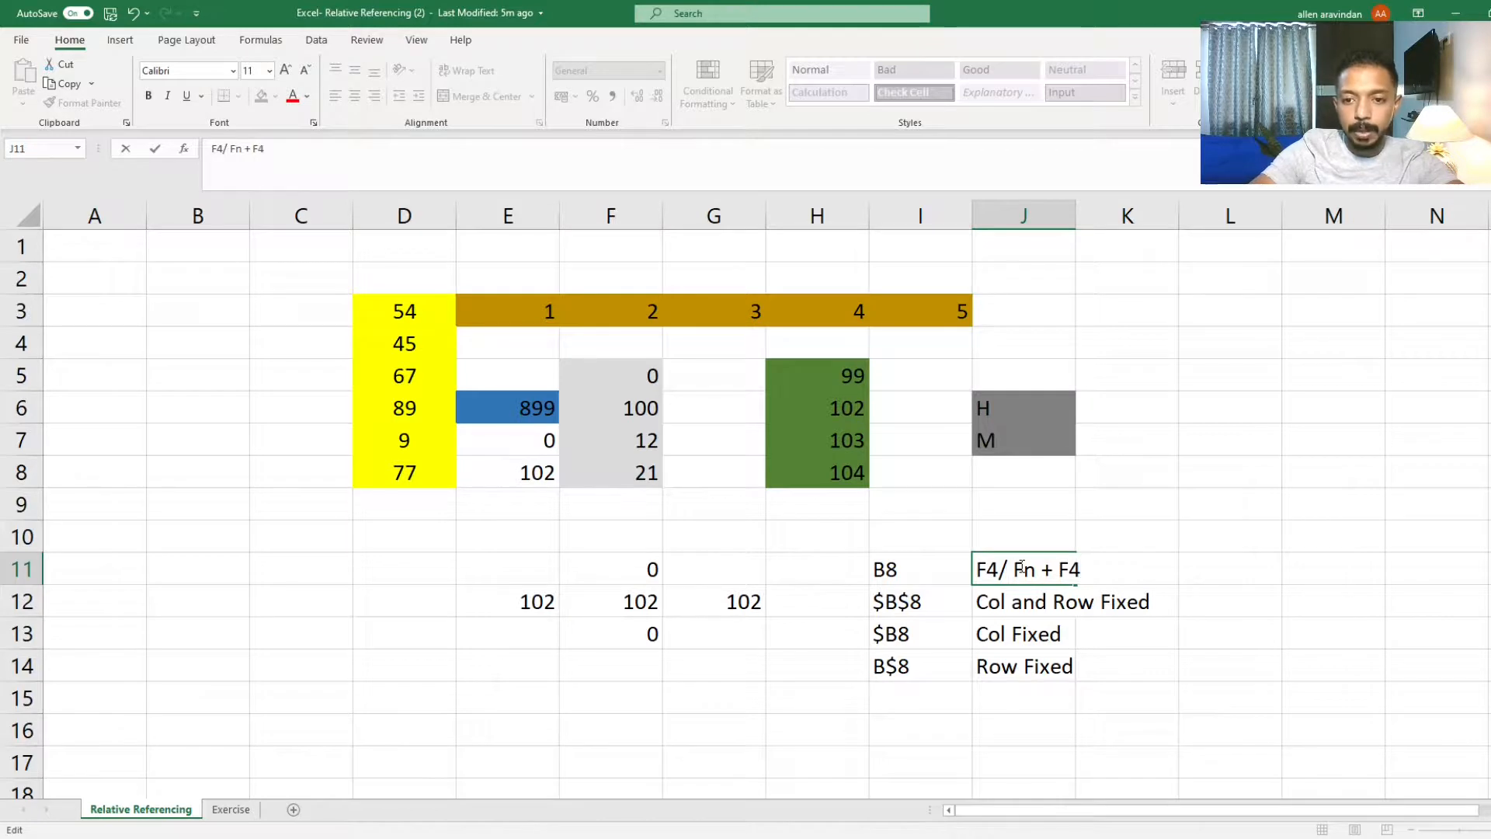
pyautogui.press('Return')
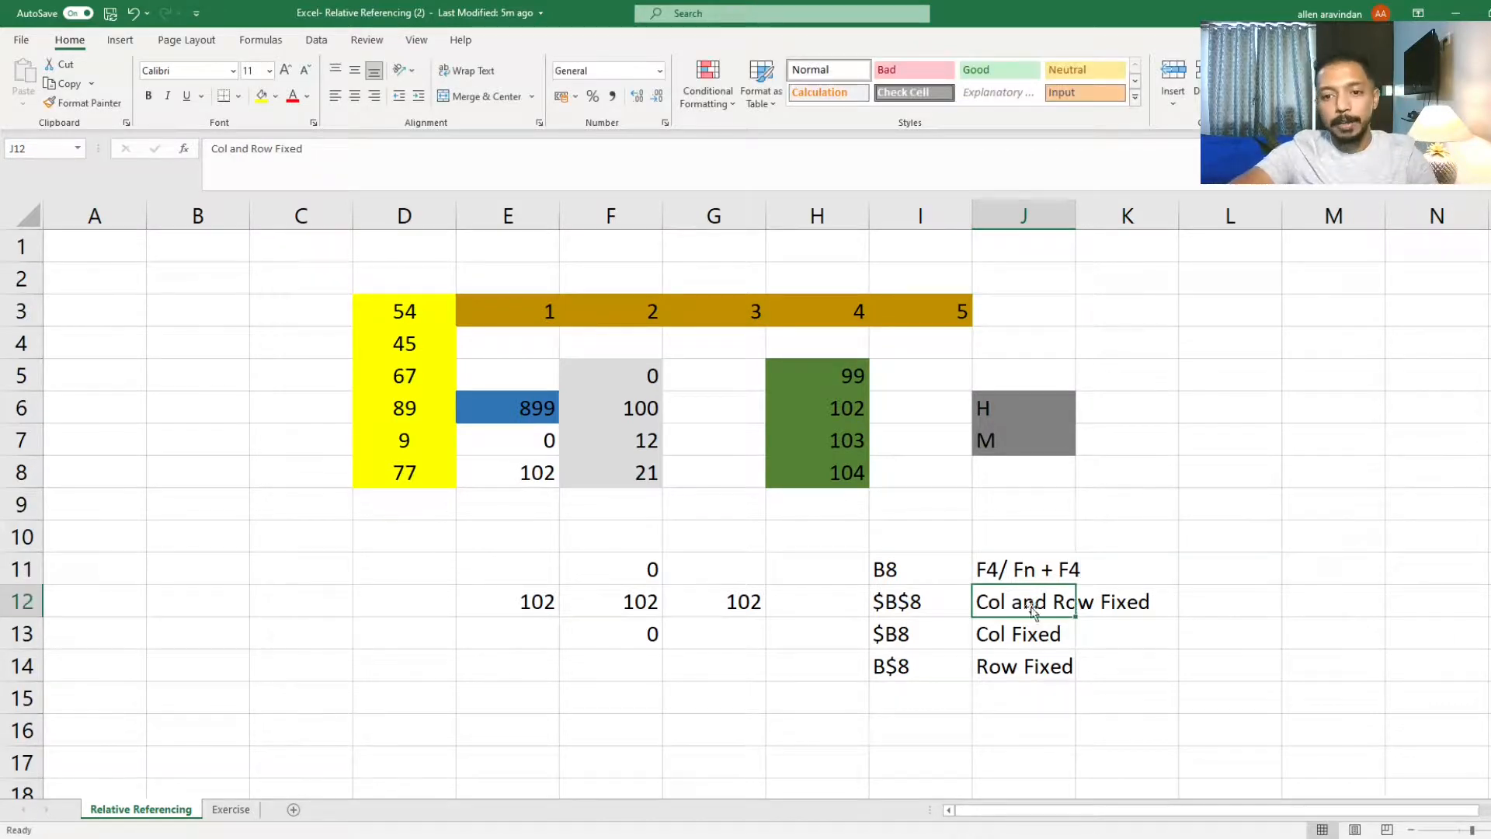
pyautogui.click(946, 590)
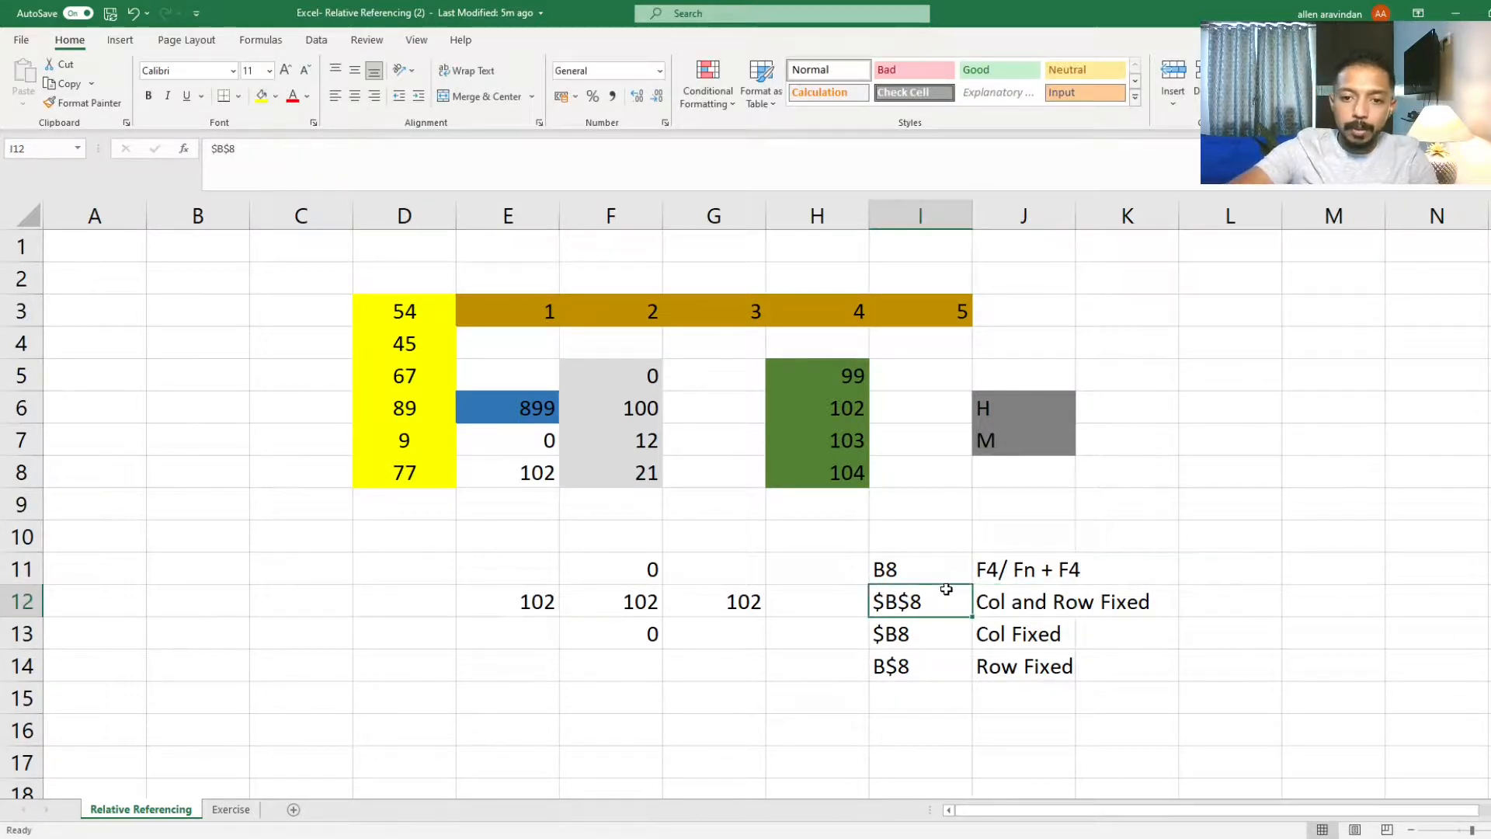
# Step: Select the Fn part of the F4/ Fn + F4 shortcut note in J11 to point it out
pyautogui.click(1018, 570)
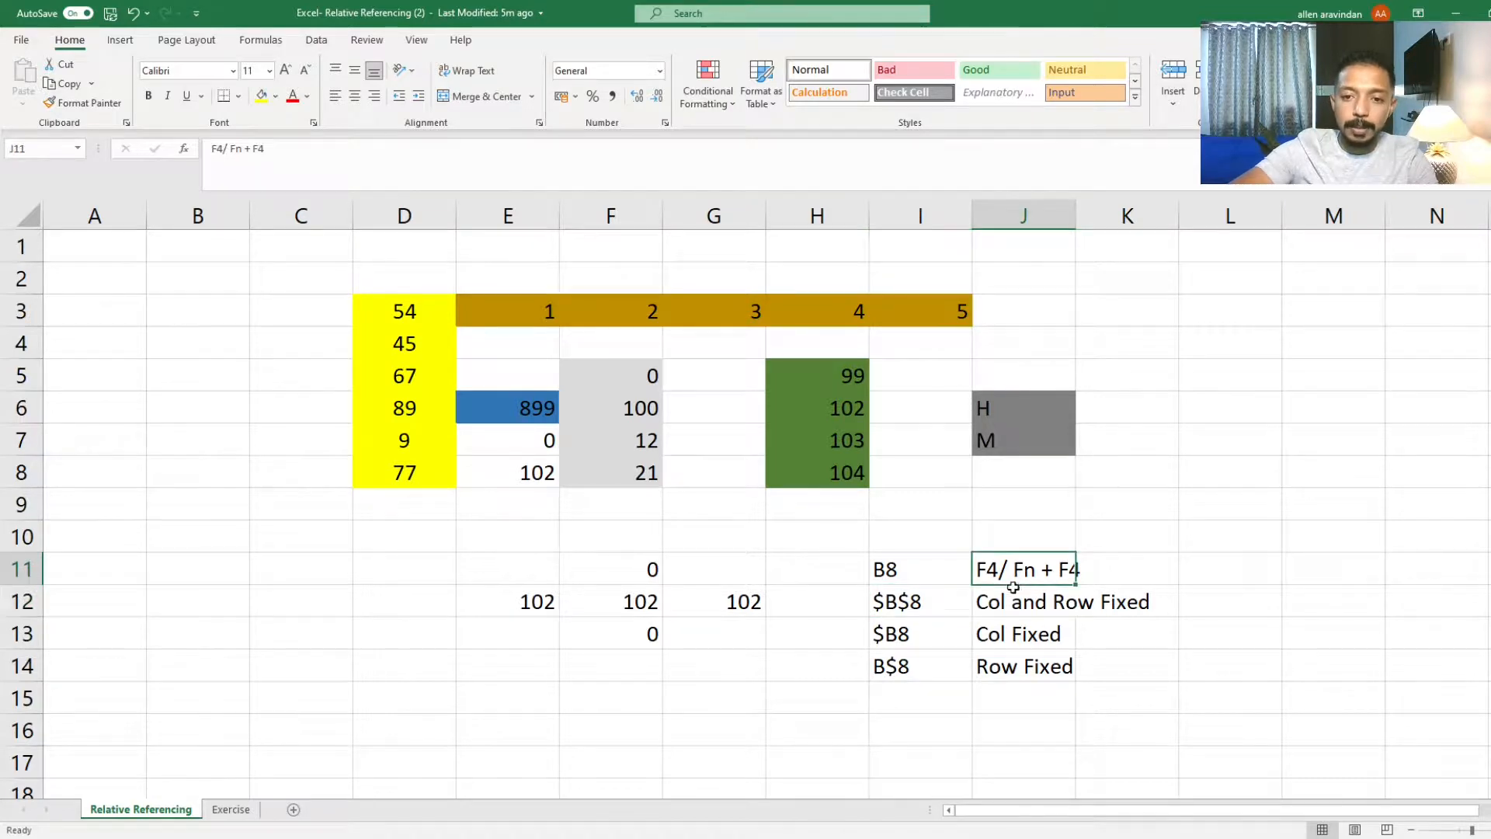
pyautogui.doubleClick(1042, 569)
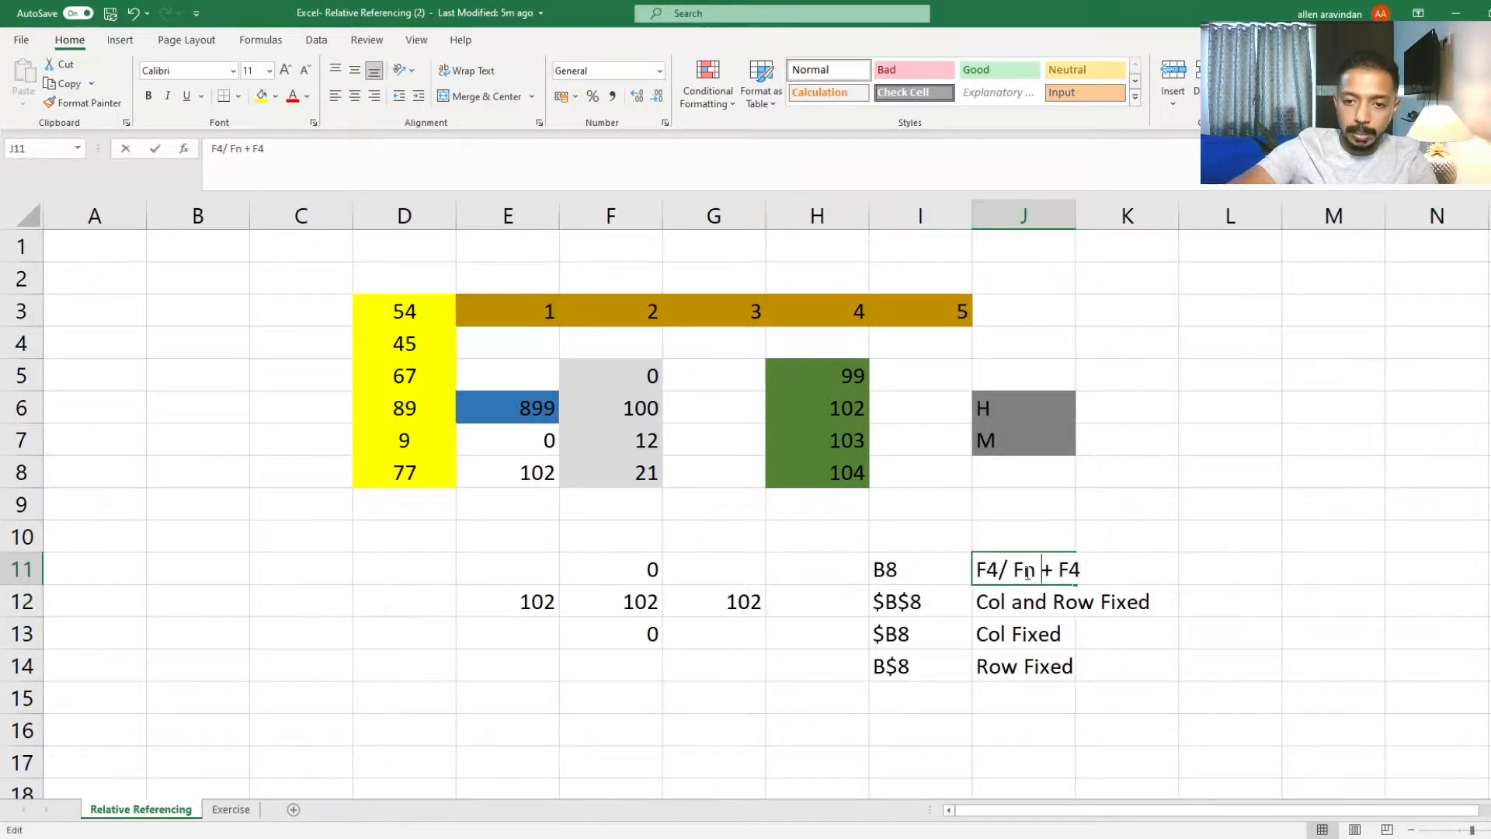
pyautogui.moveTo(1027, 573); pyautogui.dragTo(1079, 567)
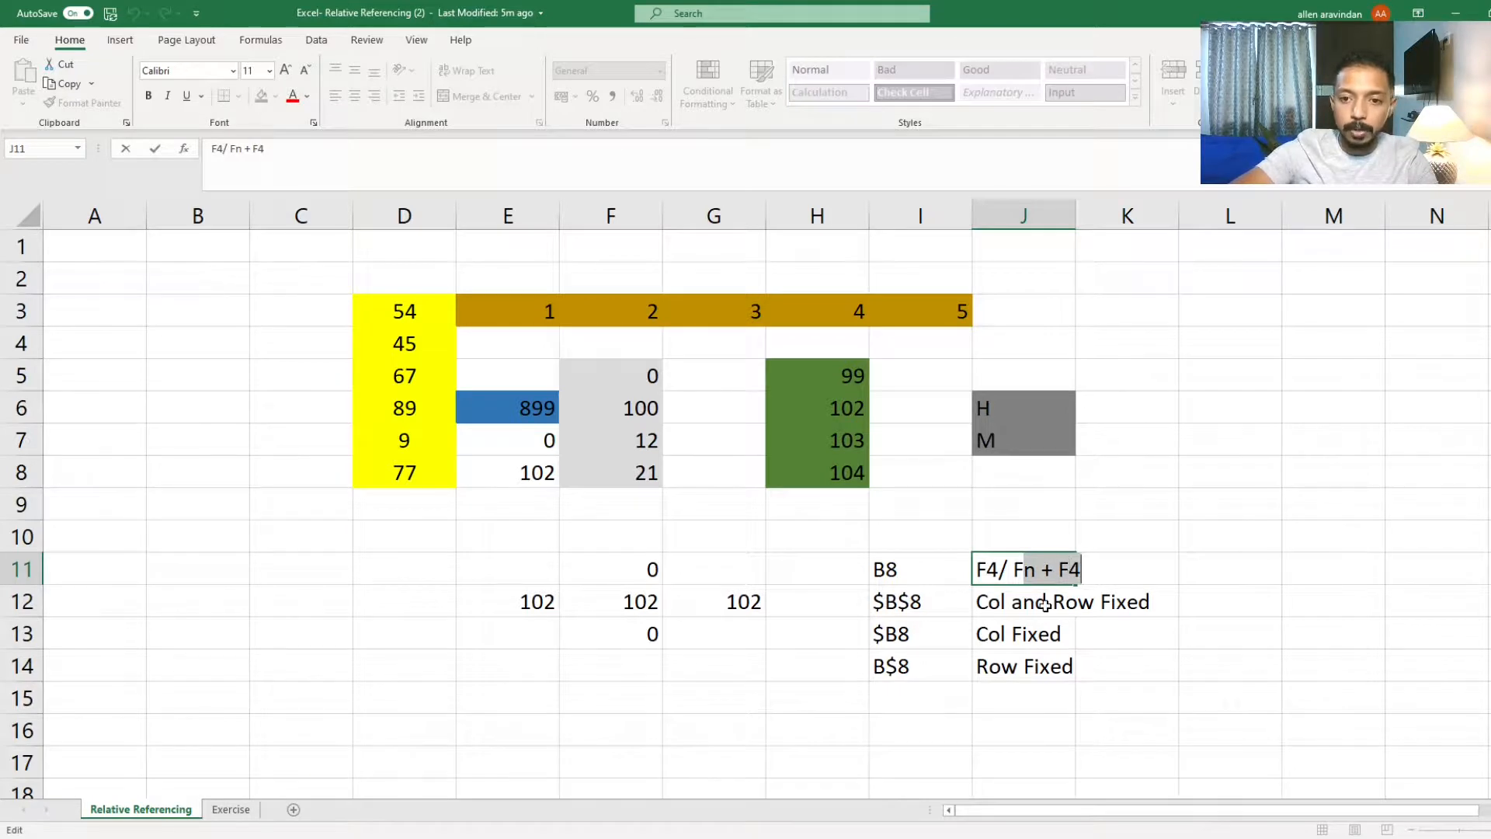
pyautogui.moveTo(1011, 571); pyautogui.dragTo(1045, 571)
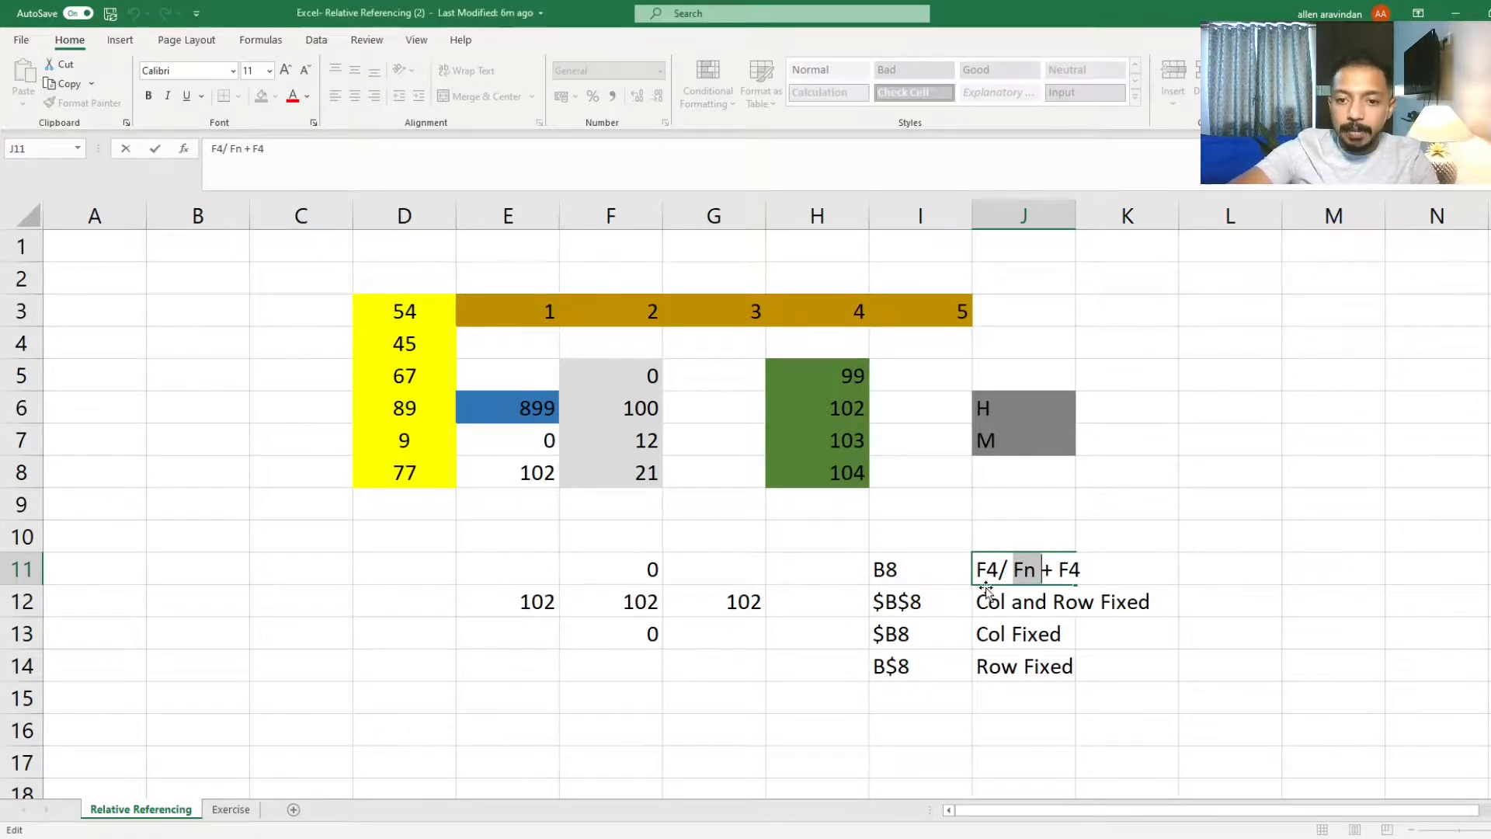
pyautogui.click(953, 603)
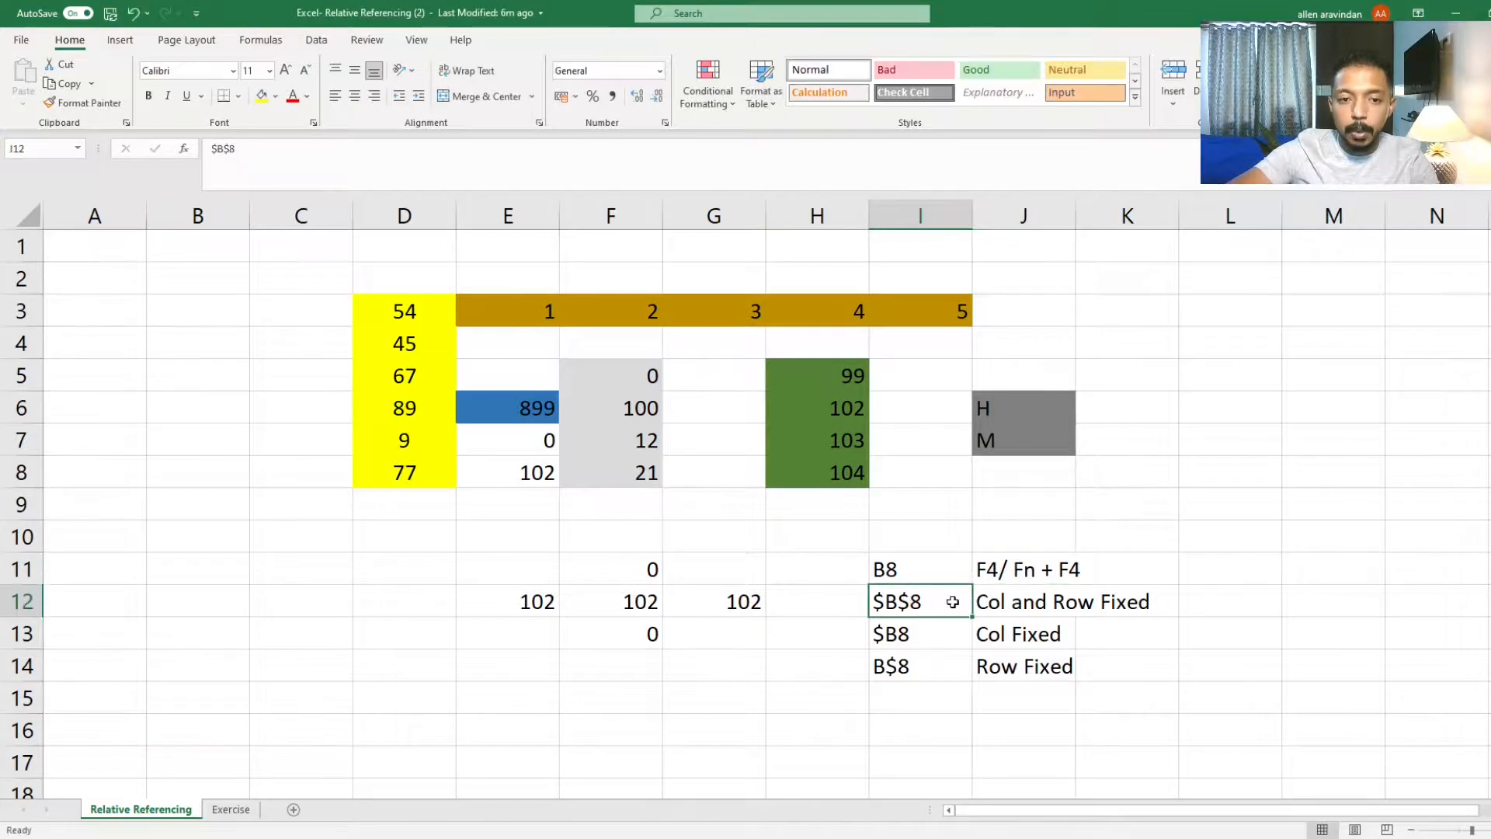
# Step: Switch to the Exercise sheet, zoom in, and widen column A to fit the Particulars labels
pyautogui.click(231, 809)
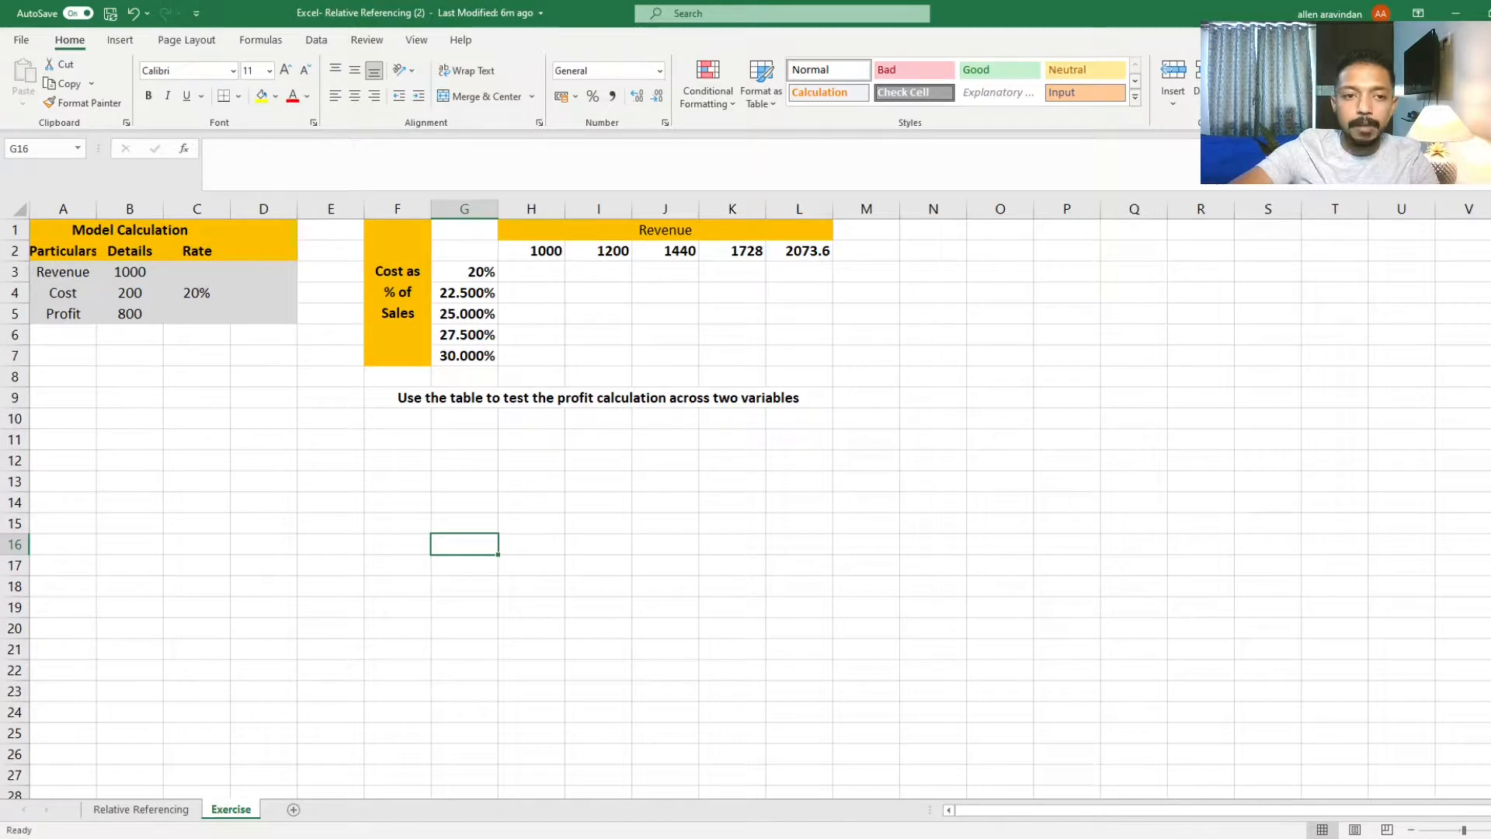
pyautogui.scroll(3, 969, 767)
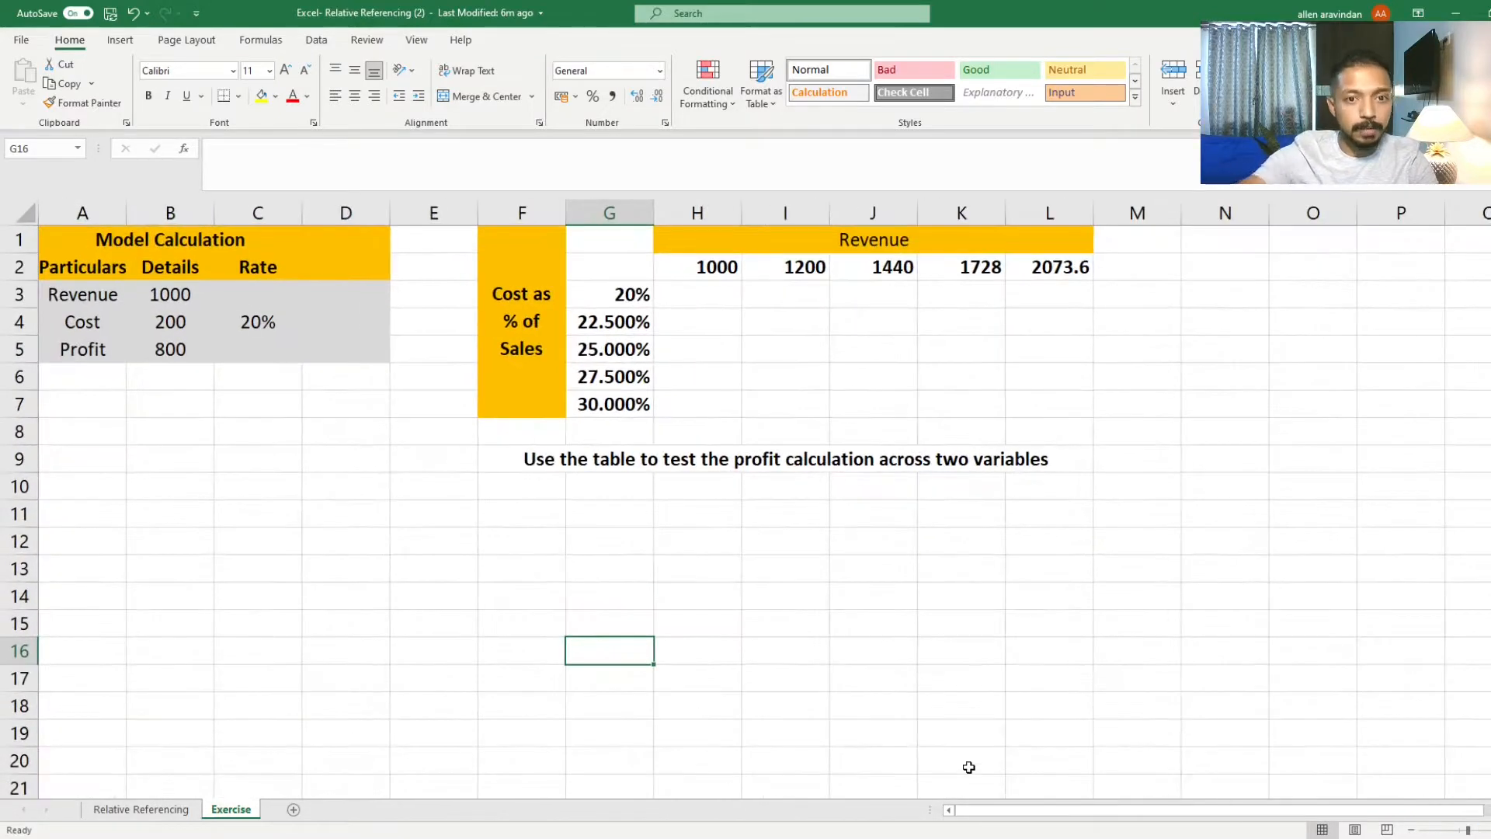
pyautogui.scroll(3, 968, 771)
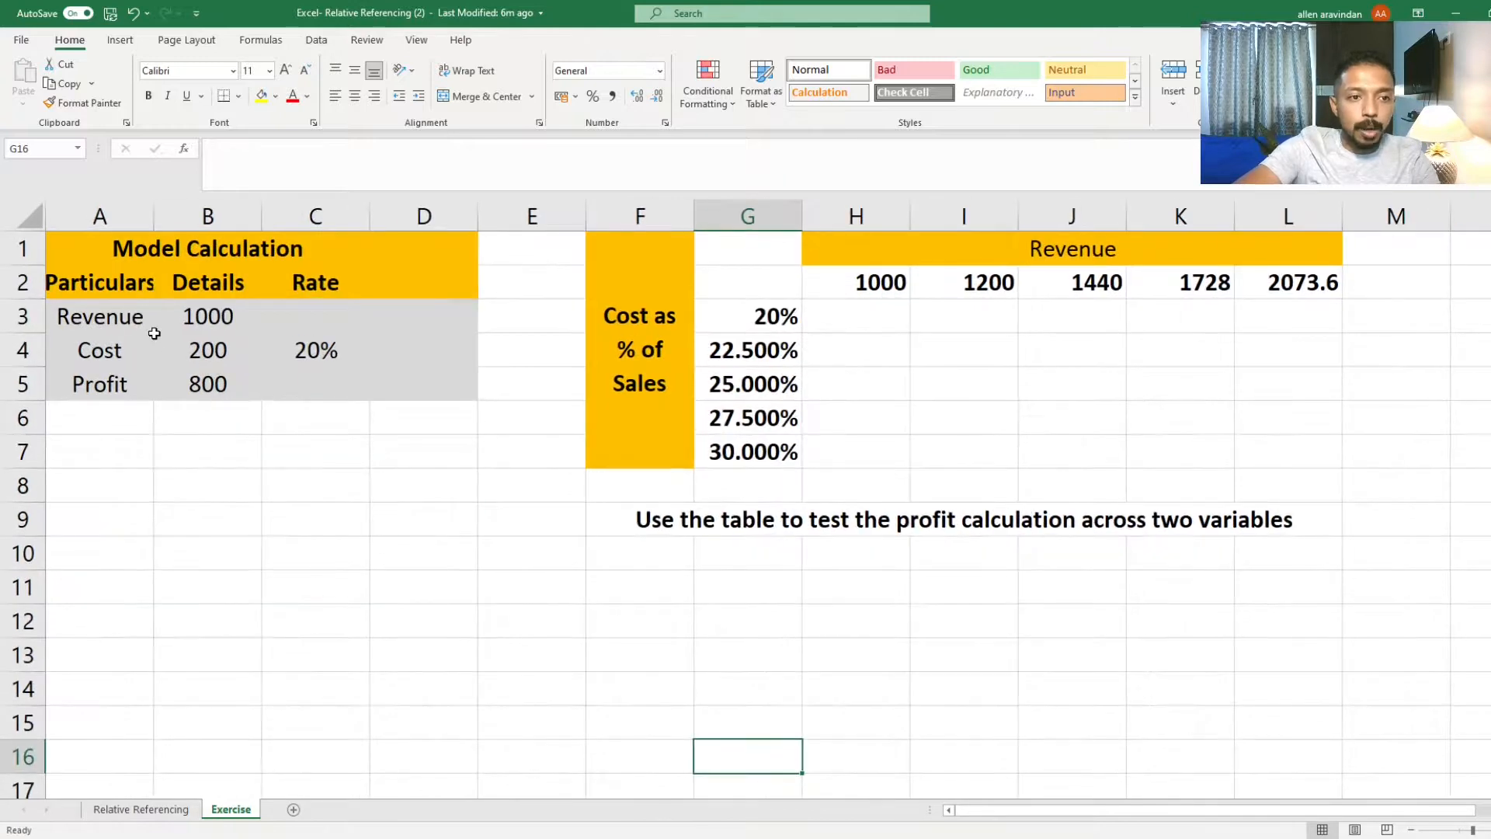
pyautogui.click(156, 336)
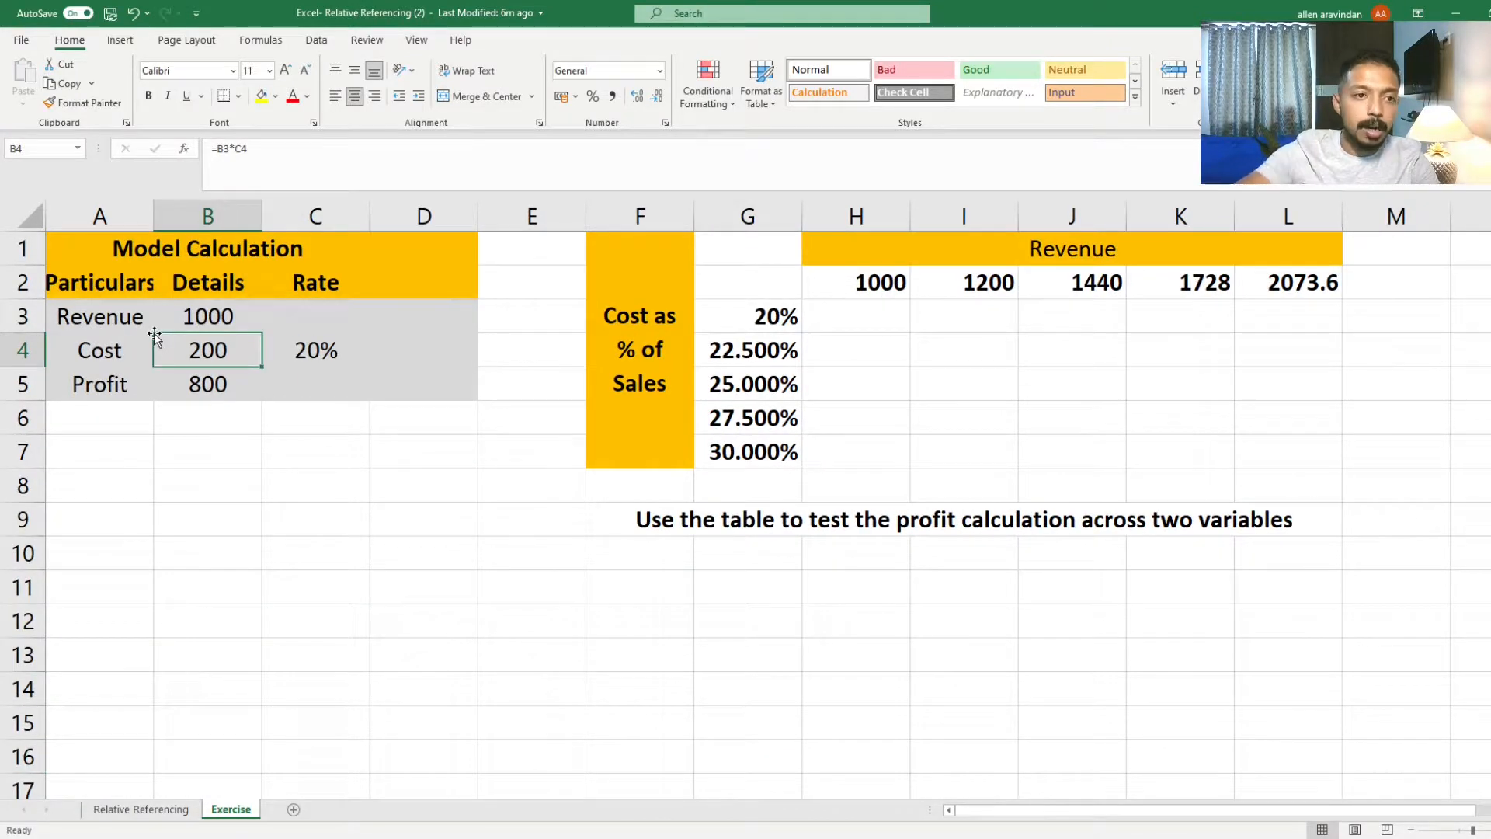
pyautogui.click(160, 272)
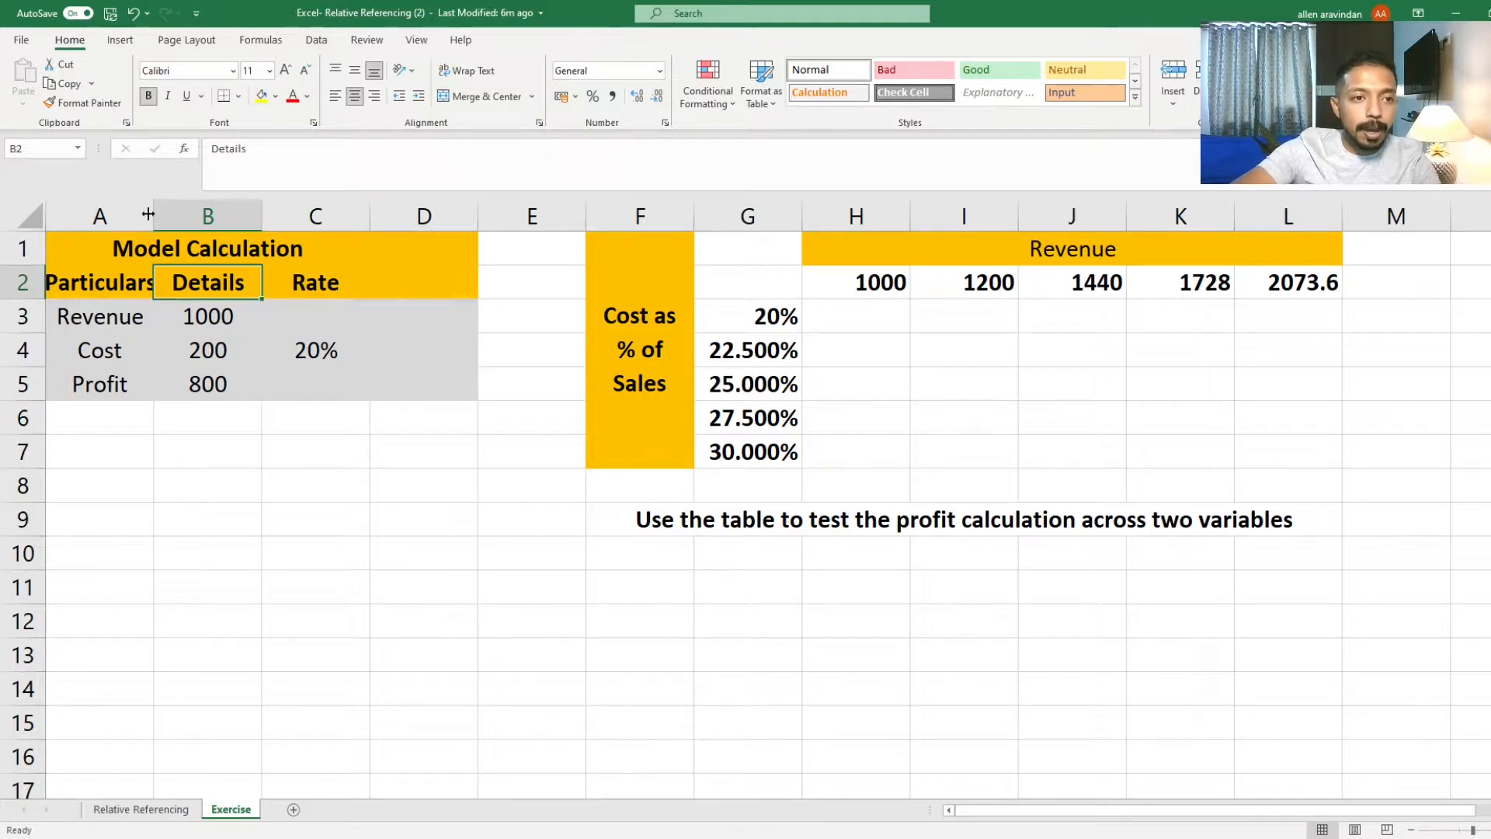
pyautogui.moveTo(154, 217); pyautogui.dragTo(181, 218)
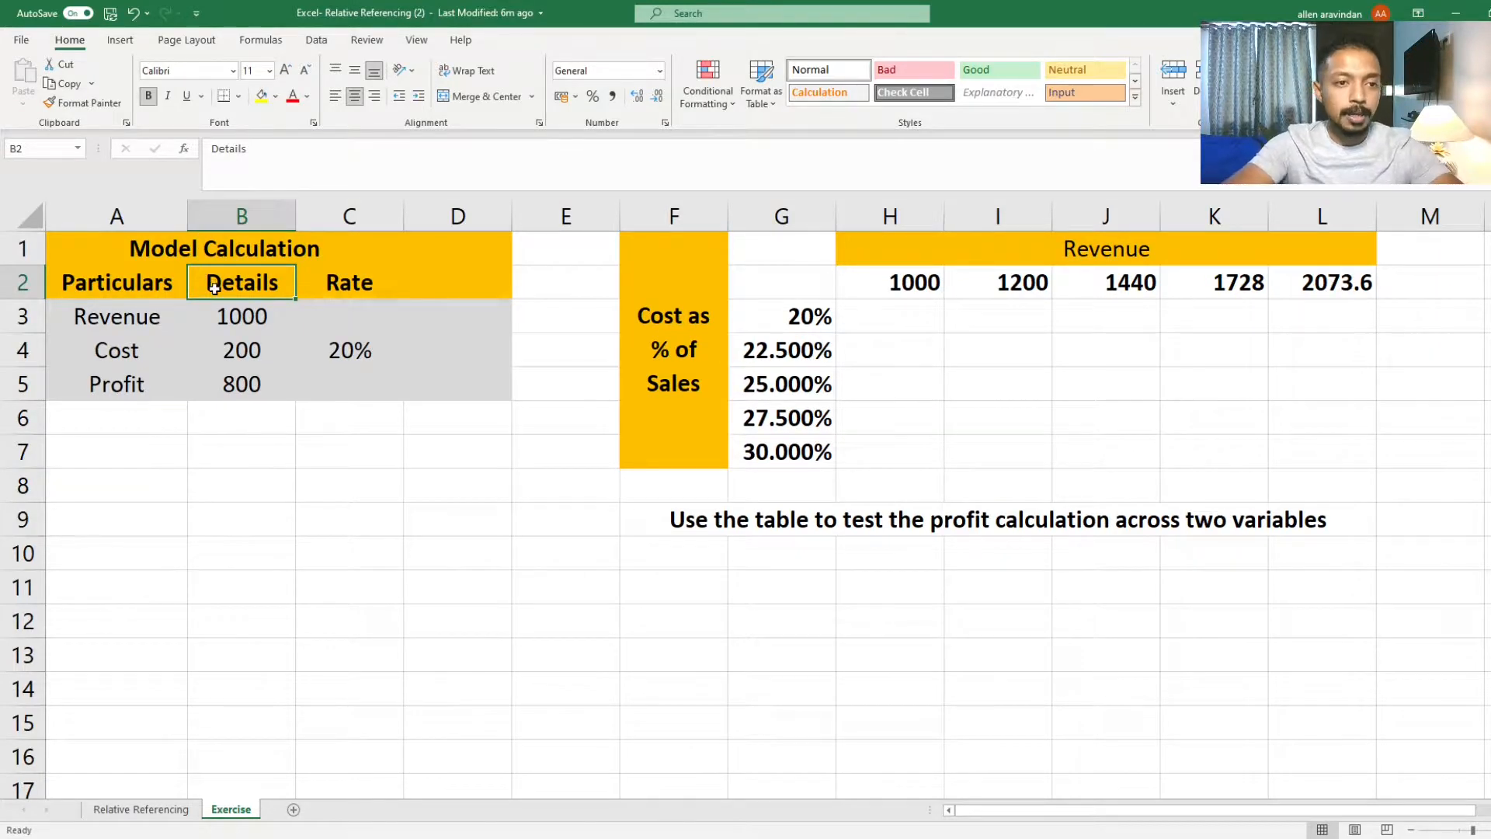
# Step: Examine the Revenue, Cost and Rate cells of the Model Calculation table
pyautogui.click(128, 330)
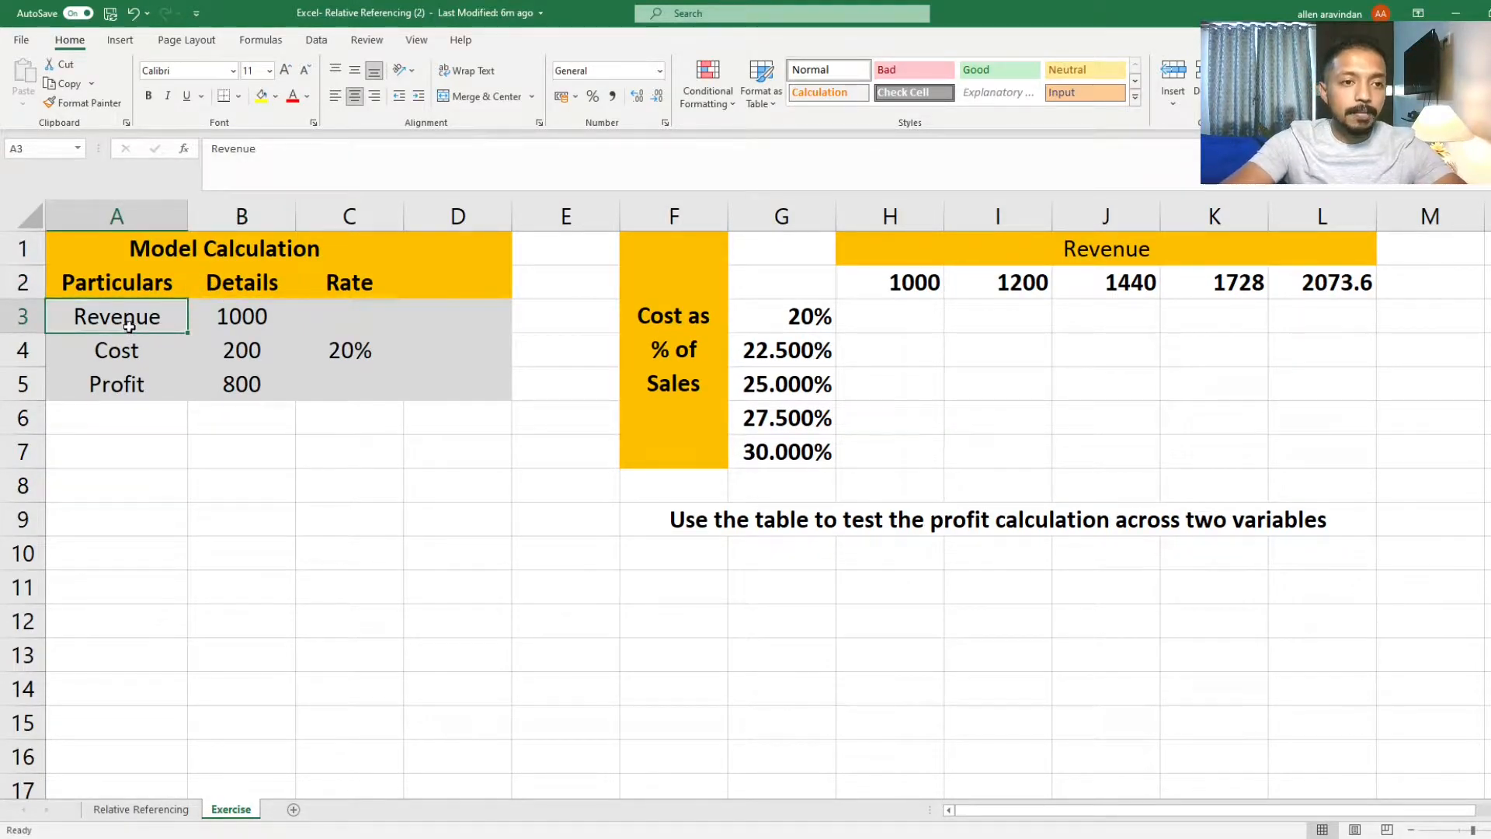
pyautogui.click(251, 323)
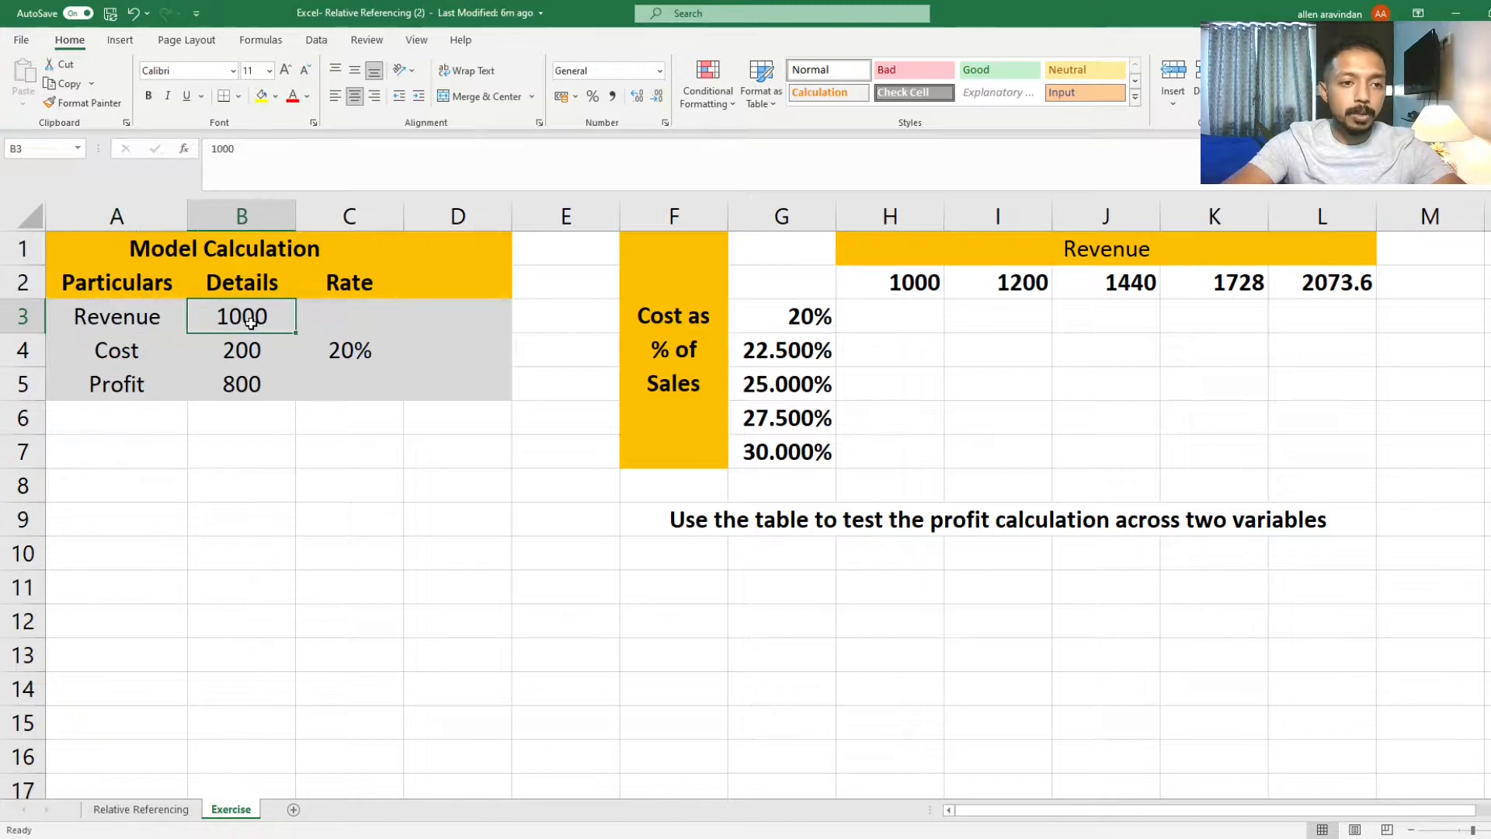
pyautogui.click(247, 348)
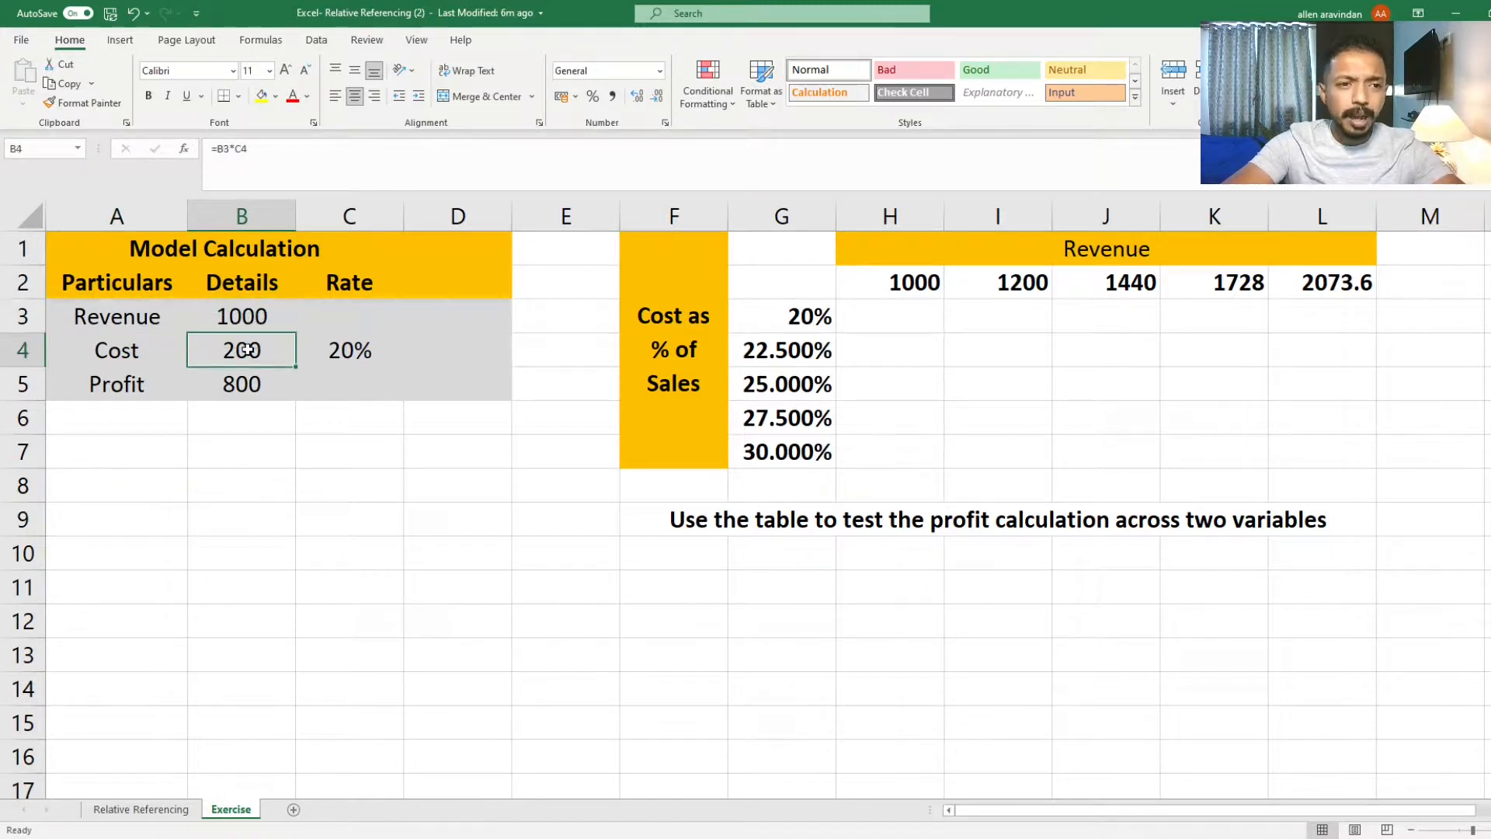
pyautogui.click(357, 347)
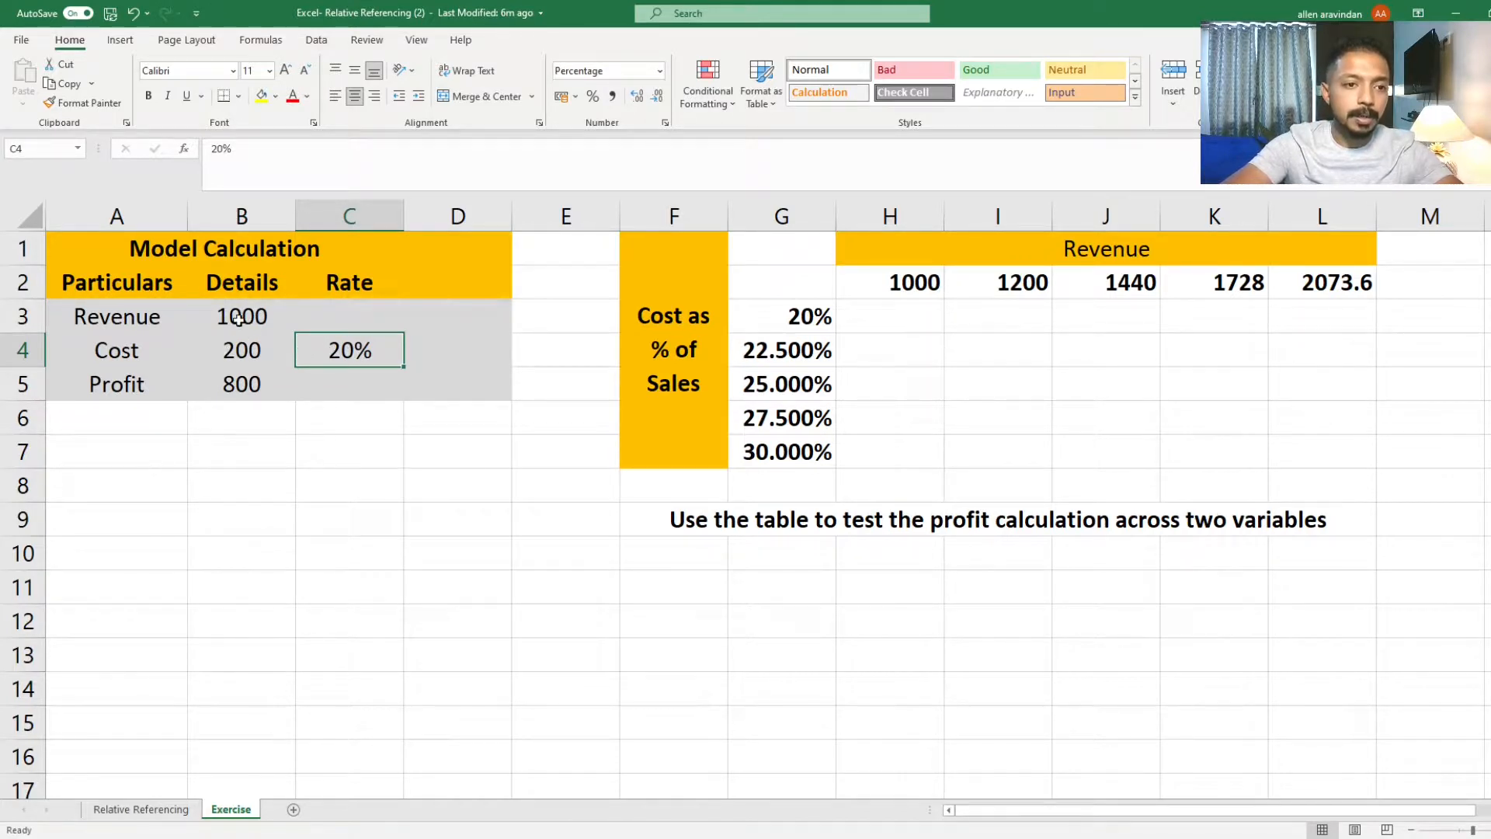
pyautogui.click(240, 350)
pyautogui.click(333, 351)
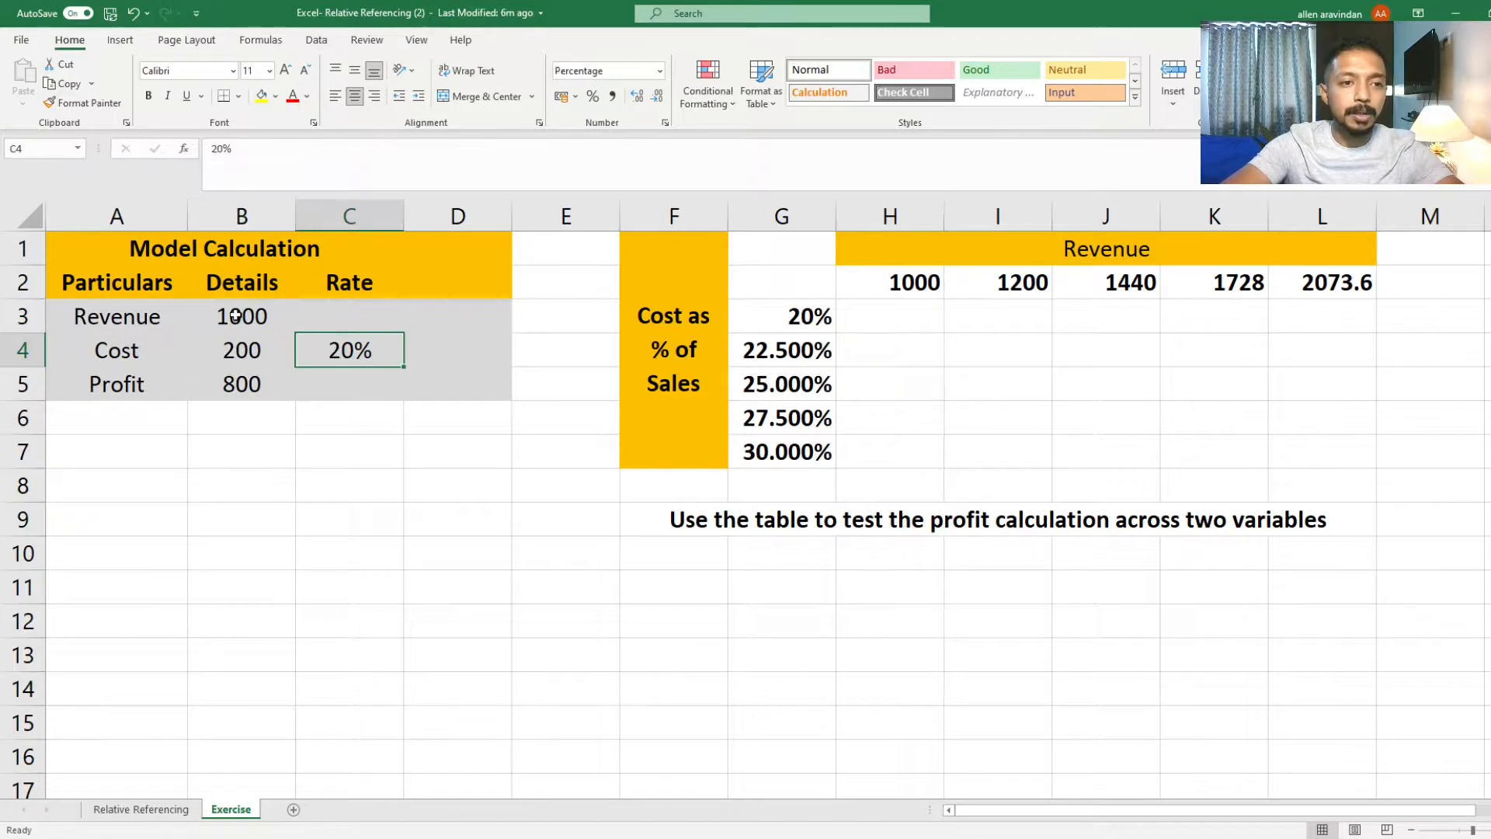
pyautogui.click(236, 316)
pyautogui.click(239, 351)
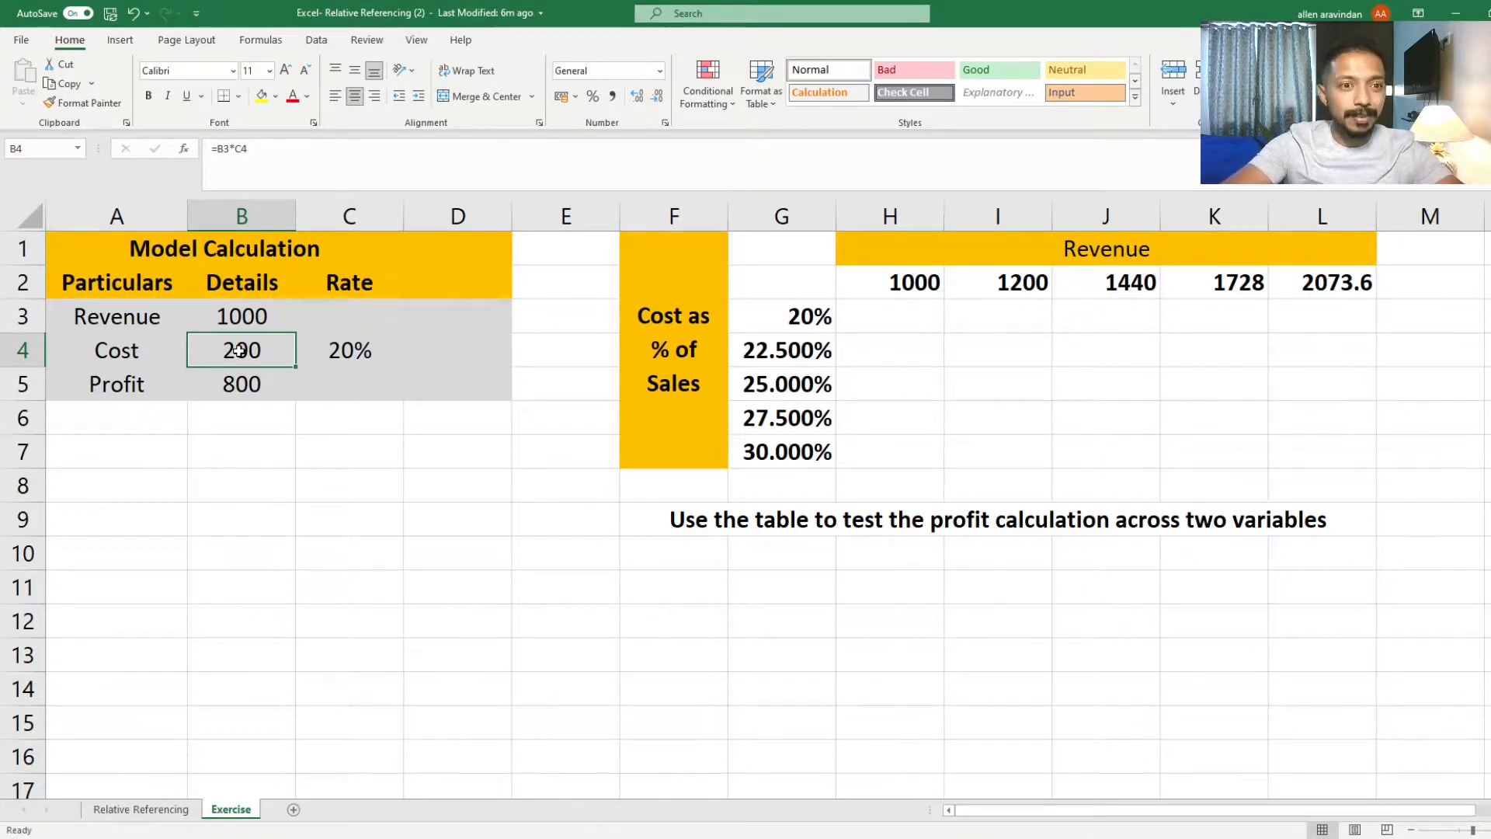
# Step: Try entering a hard-coded cost formula =1000*20% in cell B4 and cancel the entry
pyautogui.write('=')
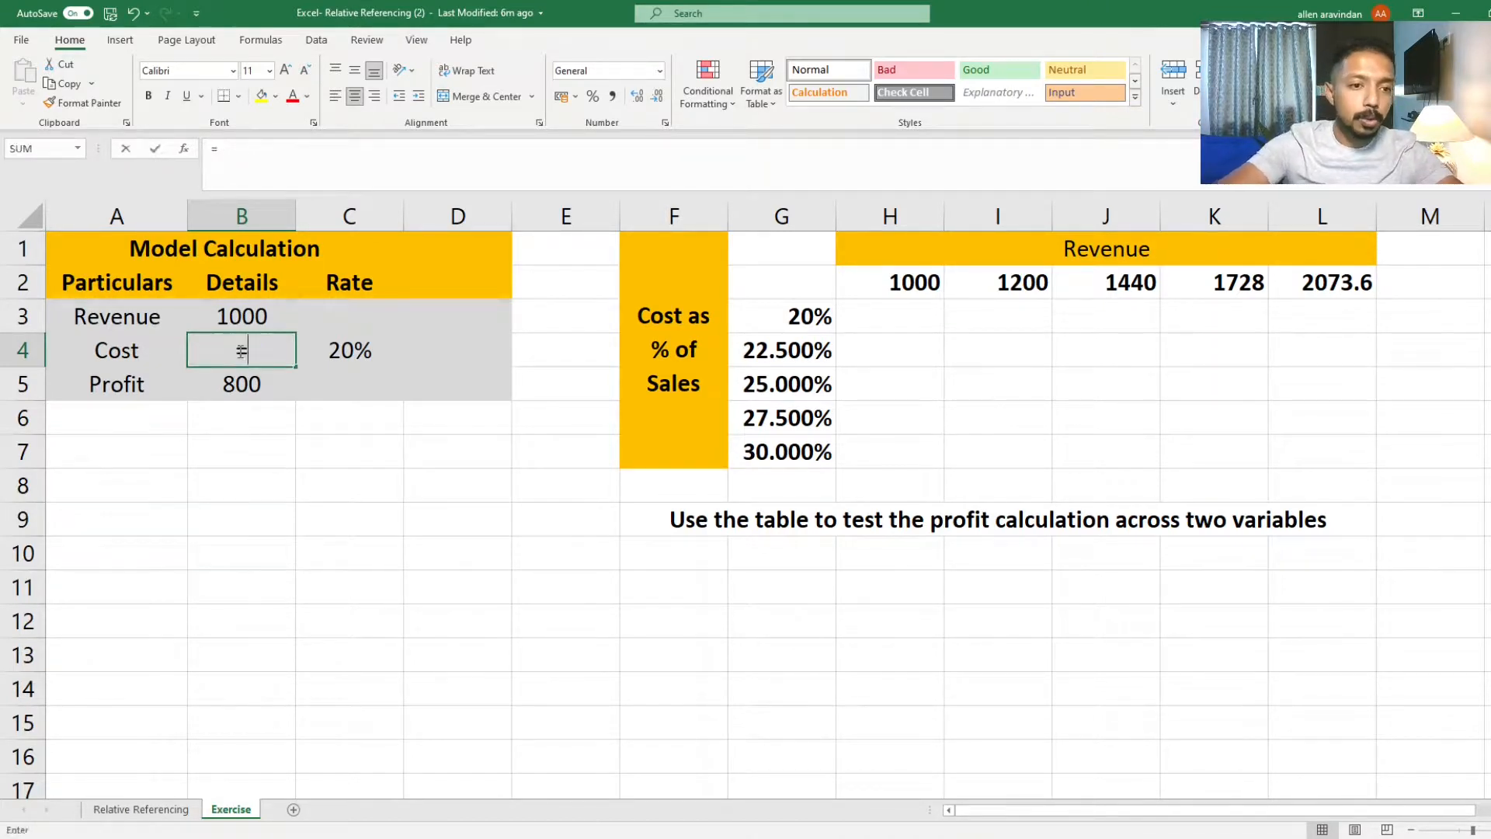
pyautogui.click(242, 313)
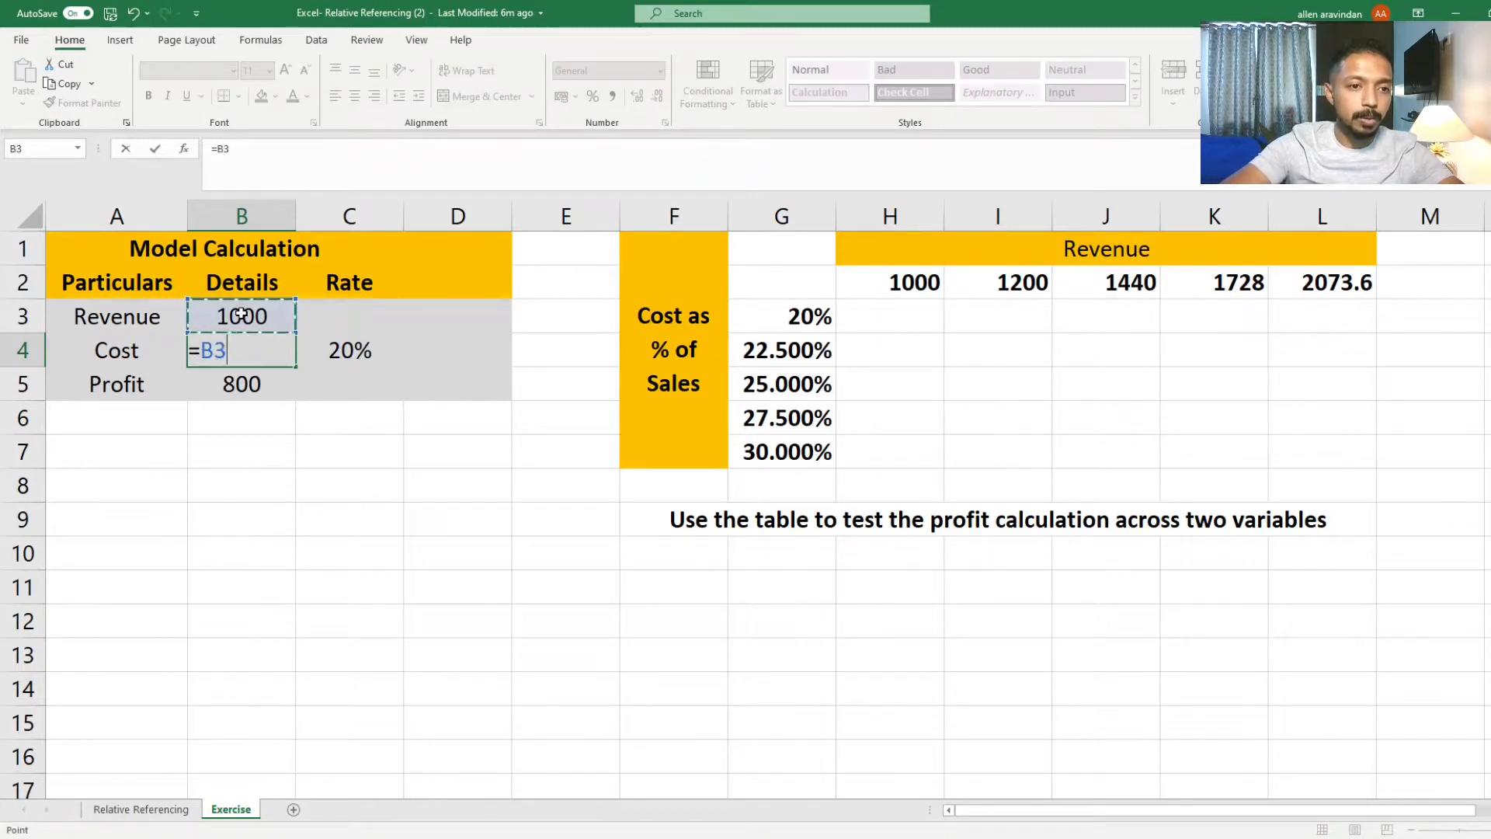
pyautogui.write('*')
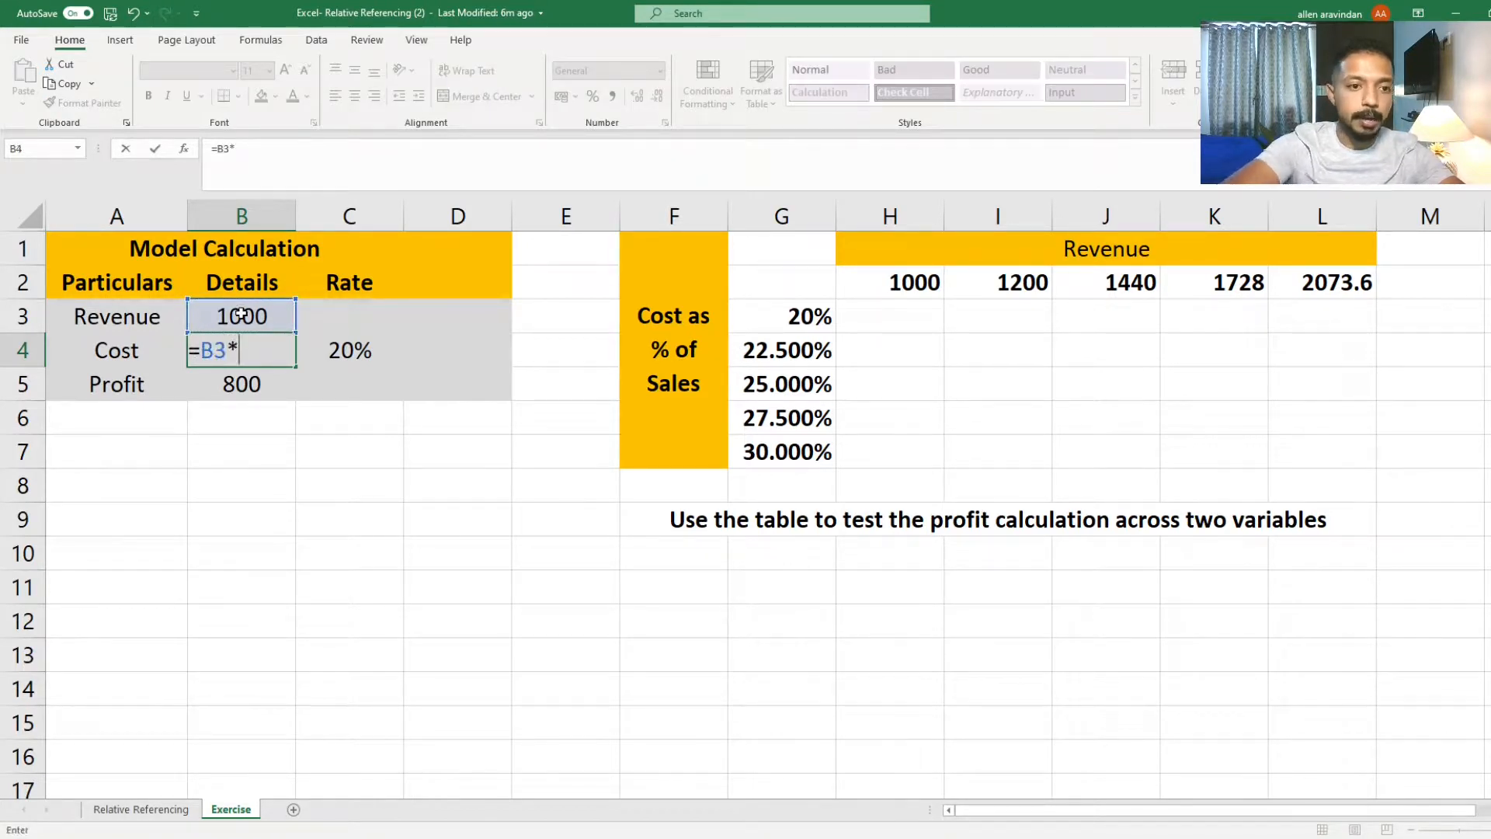
pyautogui.write('20')
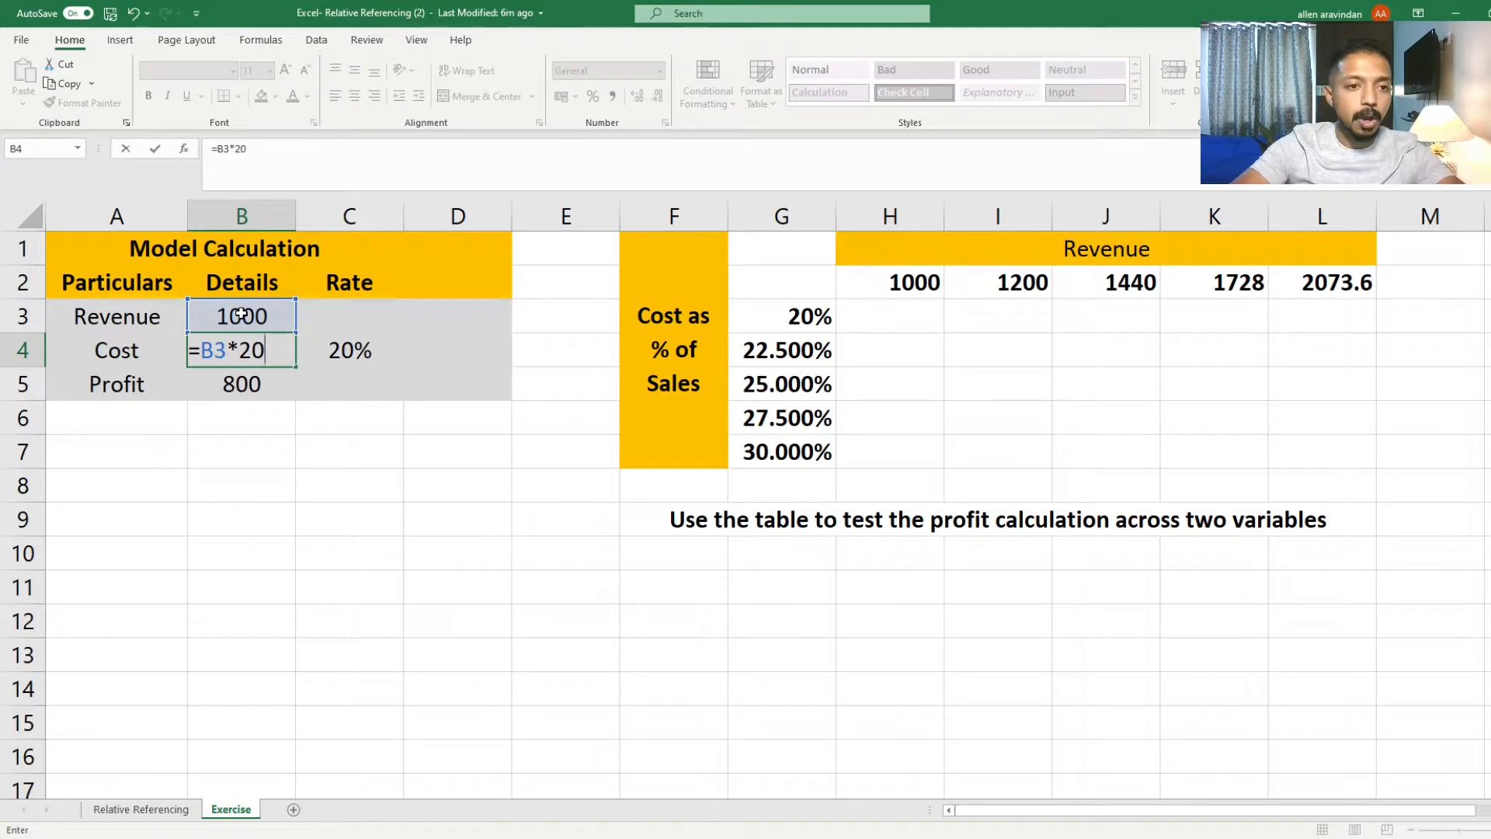
pyautogui.press('BackSpace')
pyautogui.press('BackSpace')
pyautogui.press('BackSpace')
pyautogui.press('BackSpace')
pyautogui.press('BackSpace')
pyautogui.write('1000')
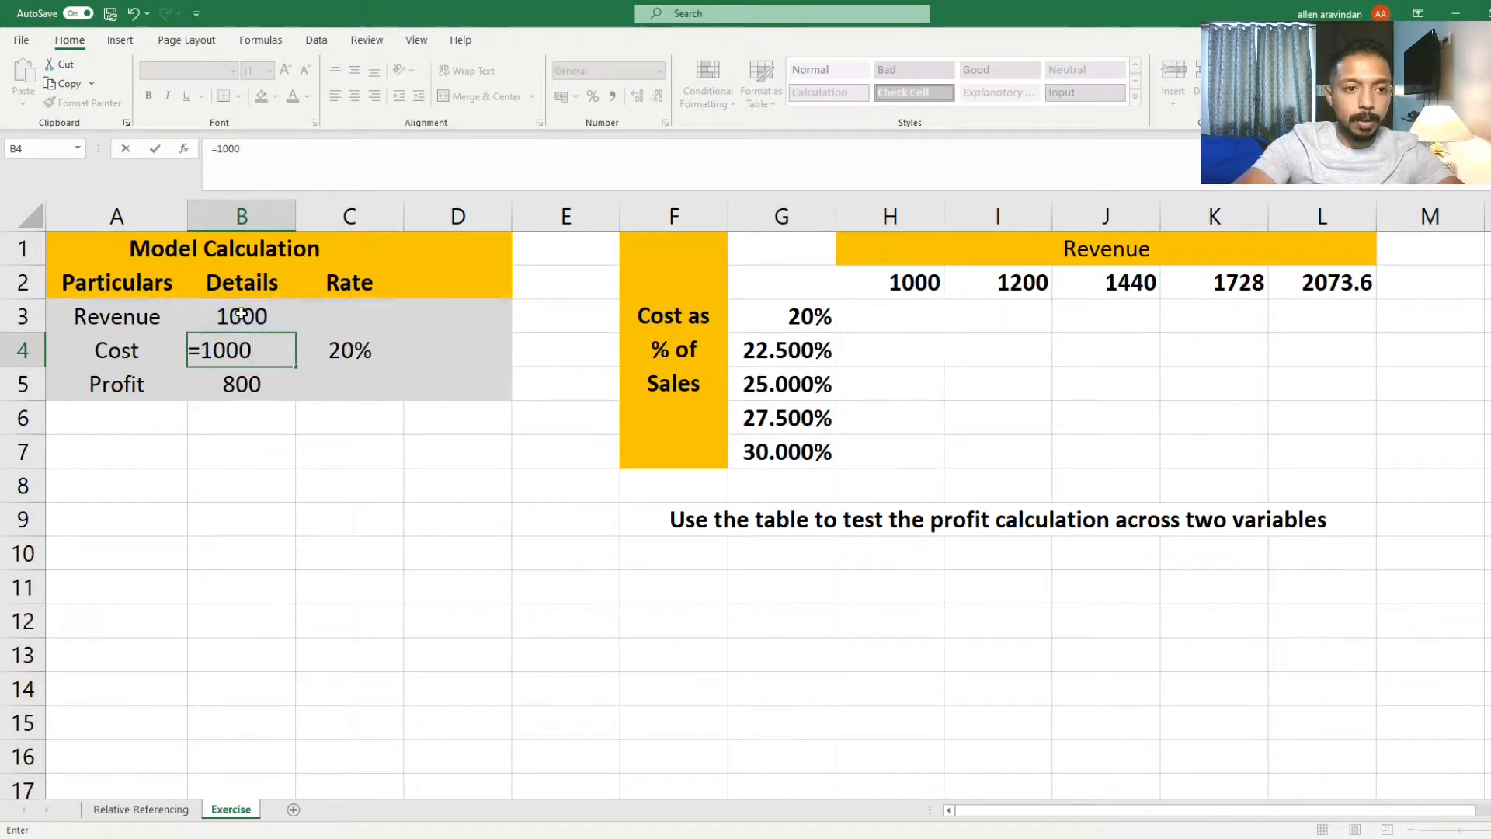
pyautogui.write('*20')
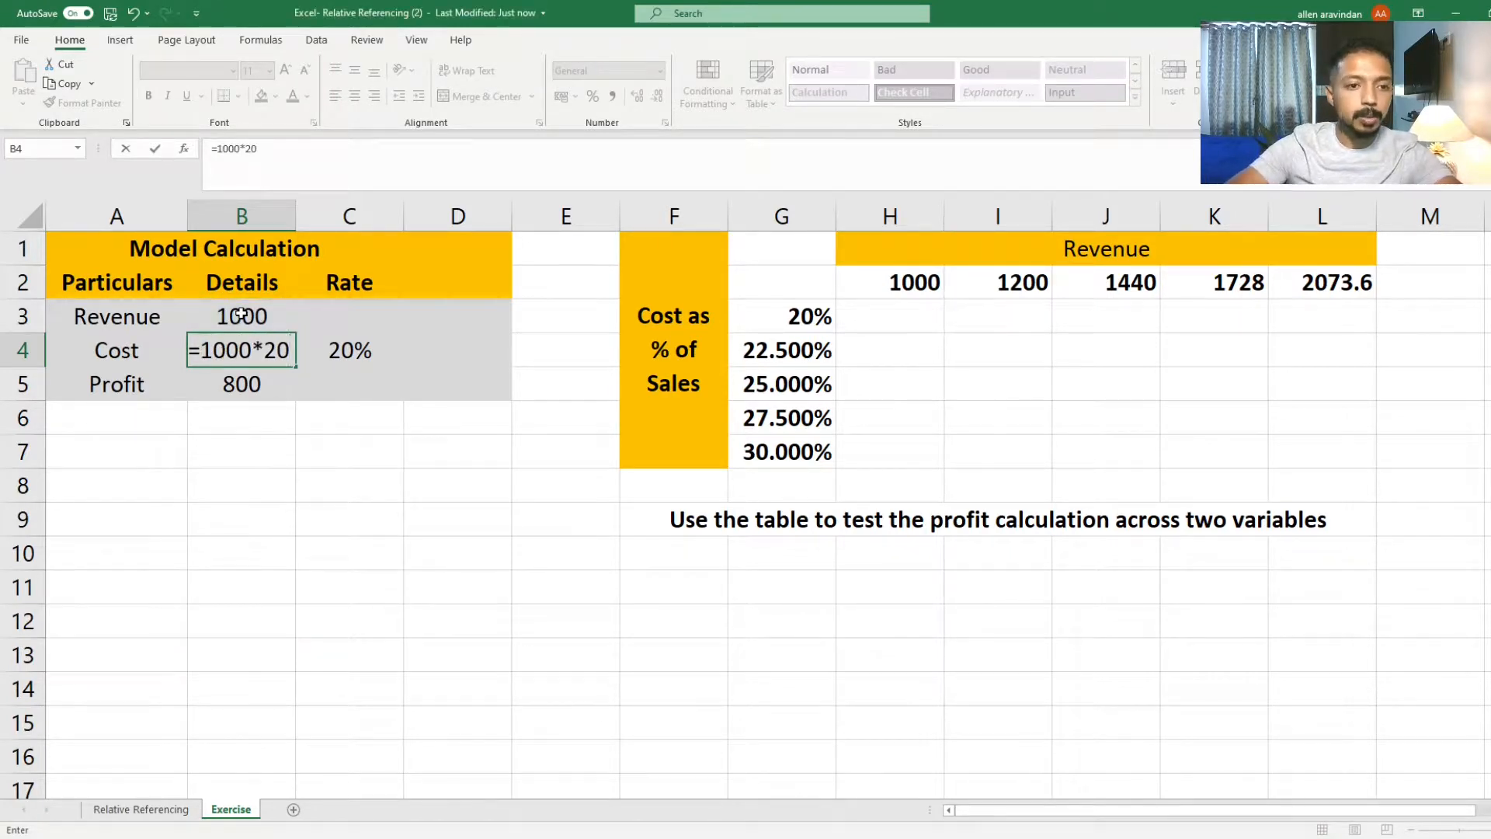
pyautogui.write('%')
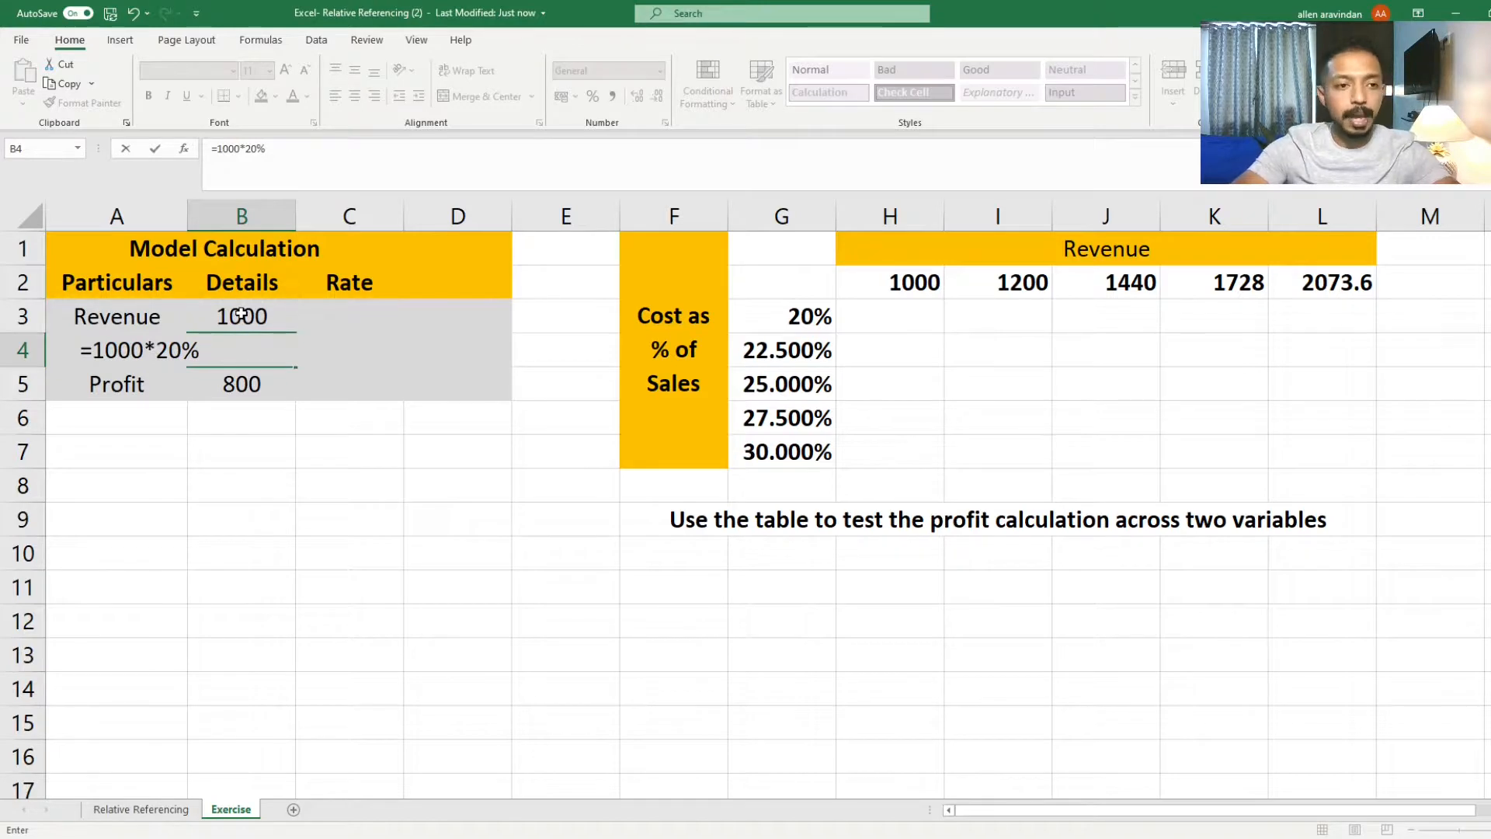
pyautogui.press('Escape')
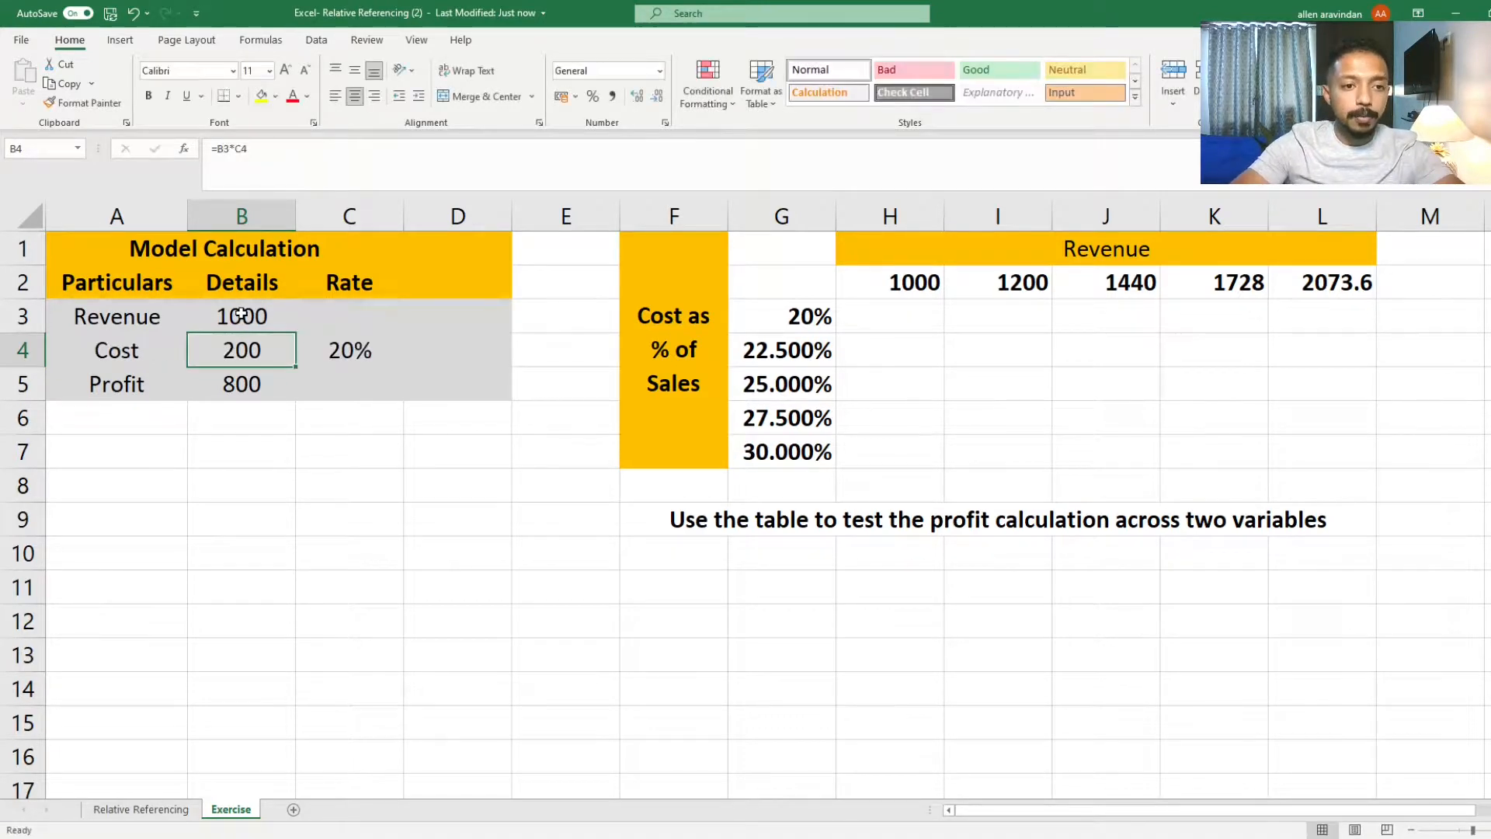
# Step: Inspect the Cost and Profit formulas in B4 and B5 and select the Model Calculation table
pyautogui.press('F2')
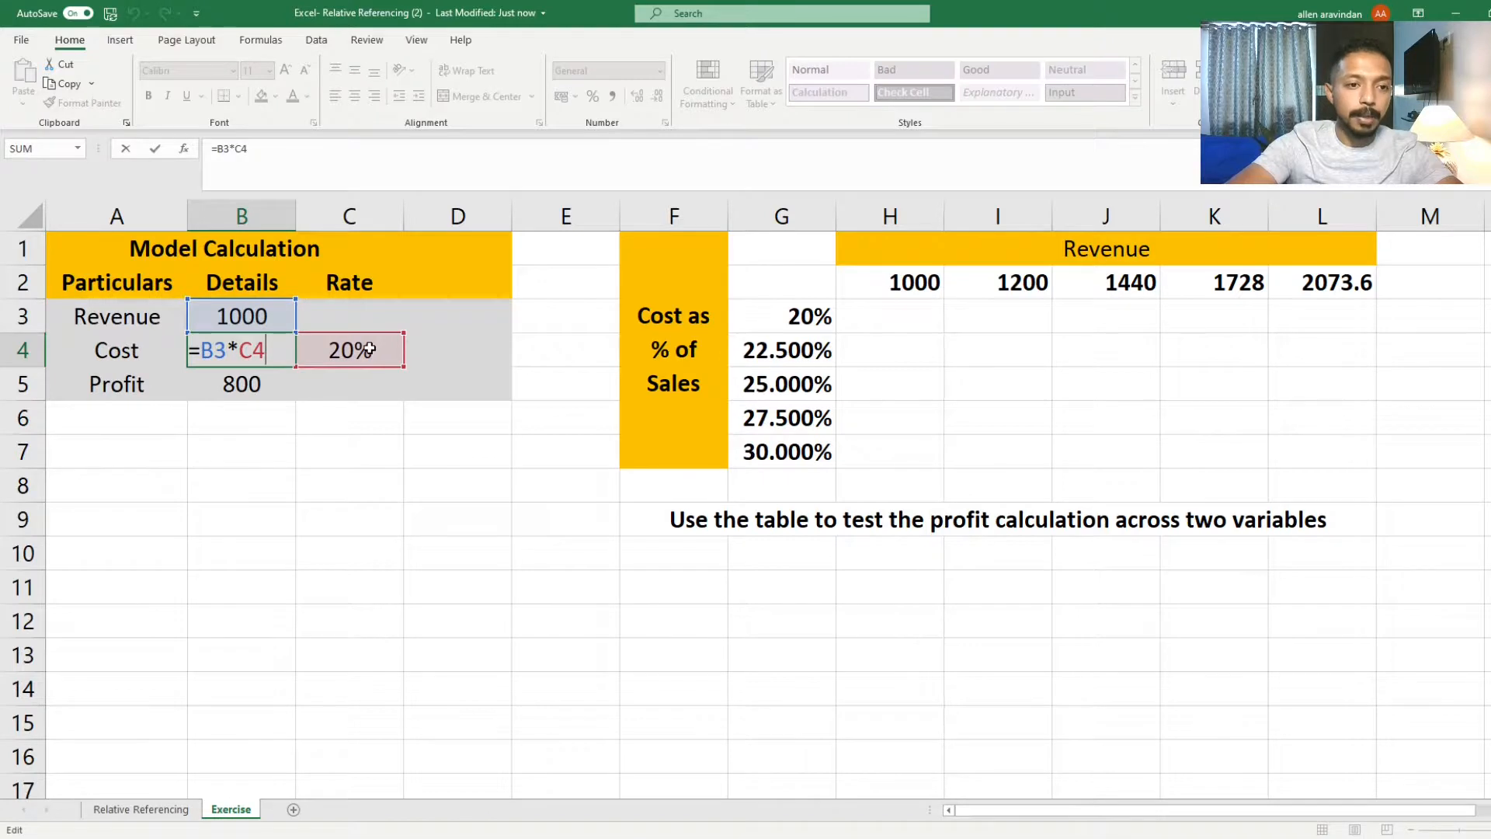
pyautogui.press('Return')
pyautogui.doubleClick(234, 383)
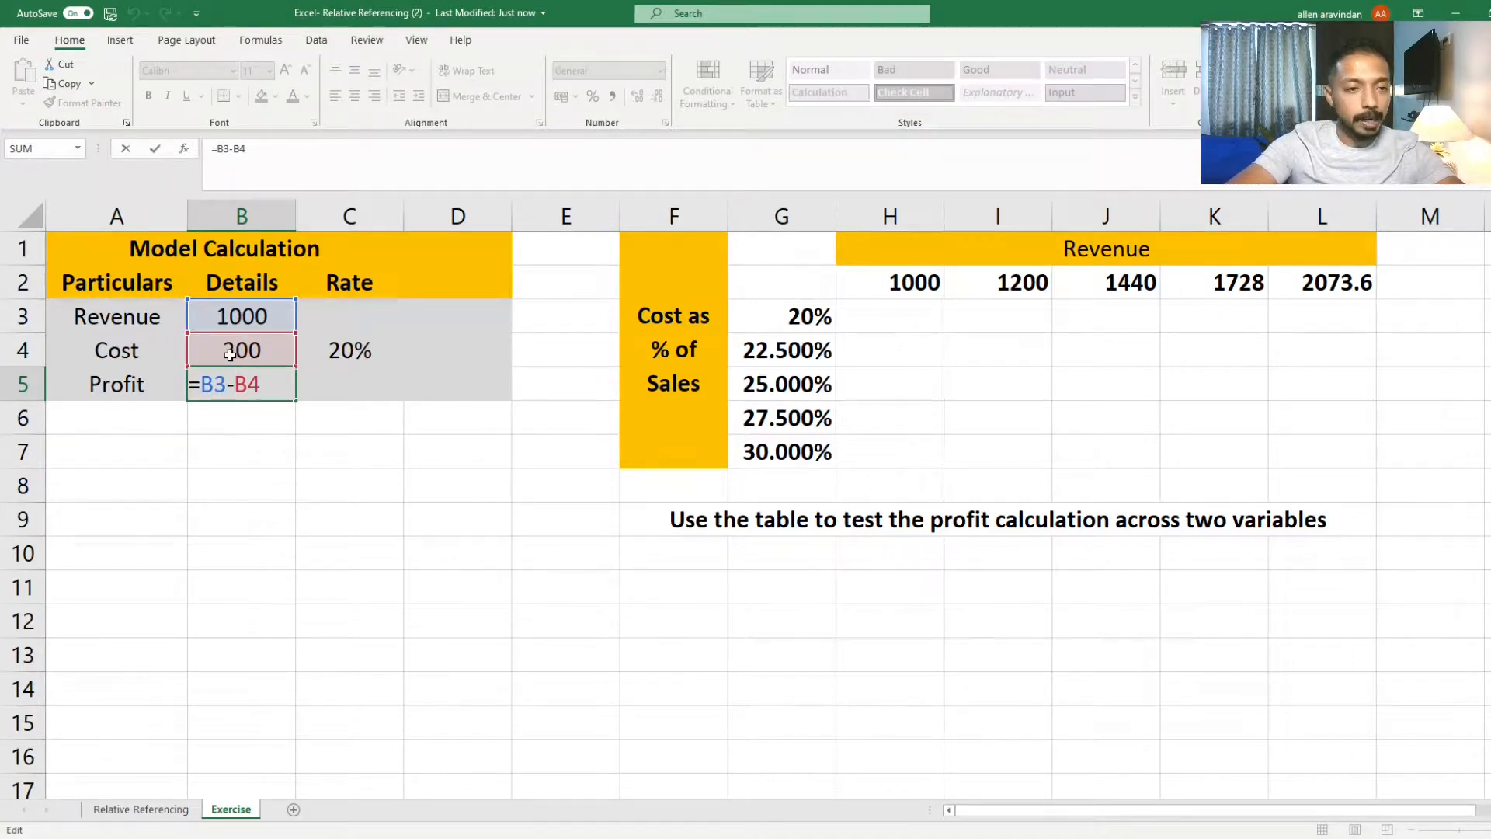
pyautogui.press('Escape')
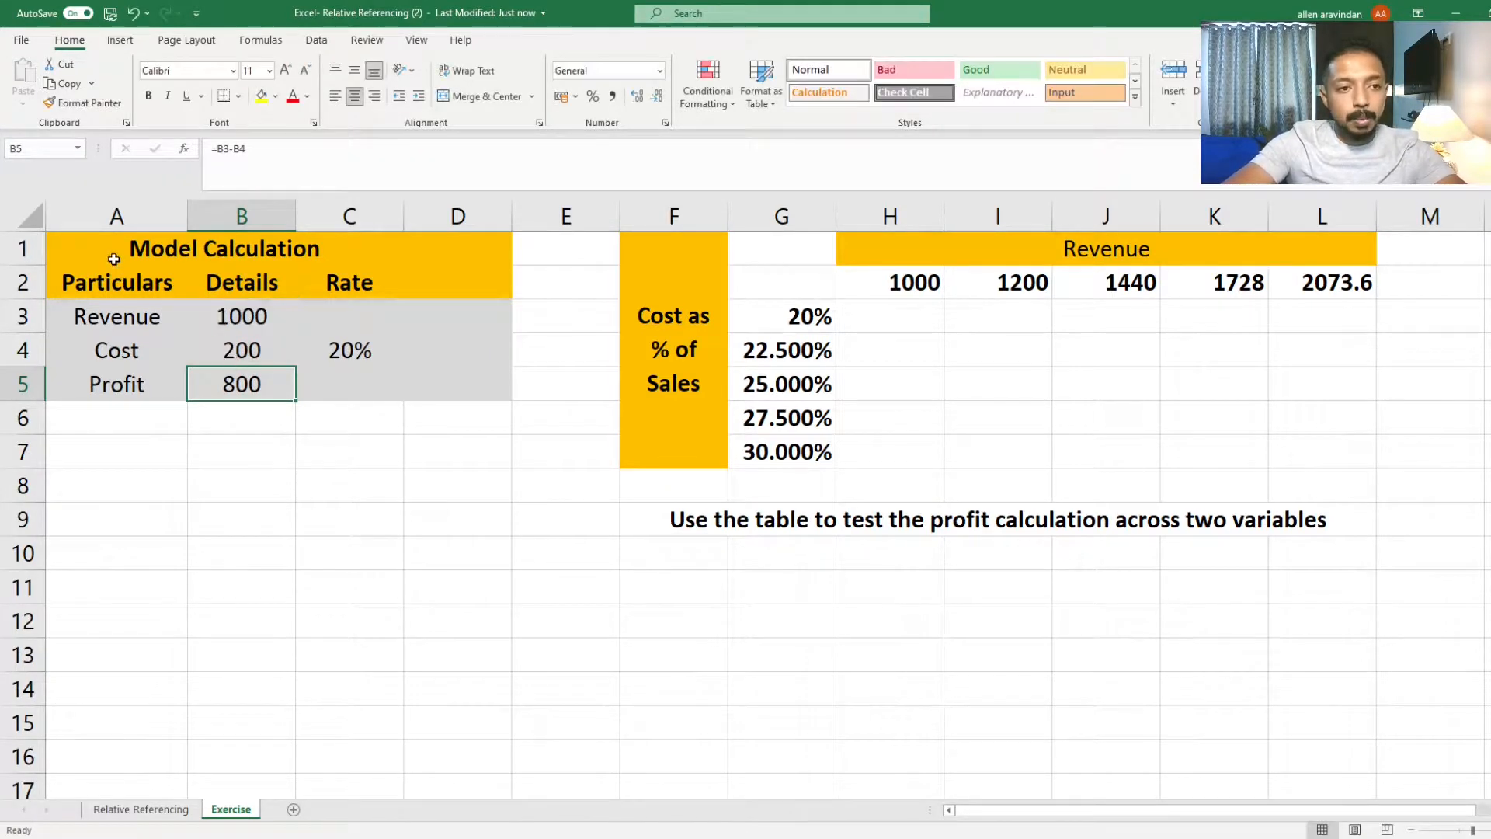
pyautogui.moveTo(124, 248)
pyautogui.mouseDown()
pyautogui.moveTo(422, 350)
pyautogui.moveTo(422, 393)
pyautogui.mouseUp()
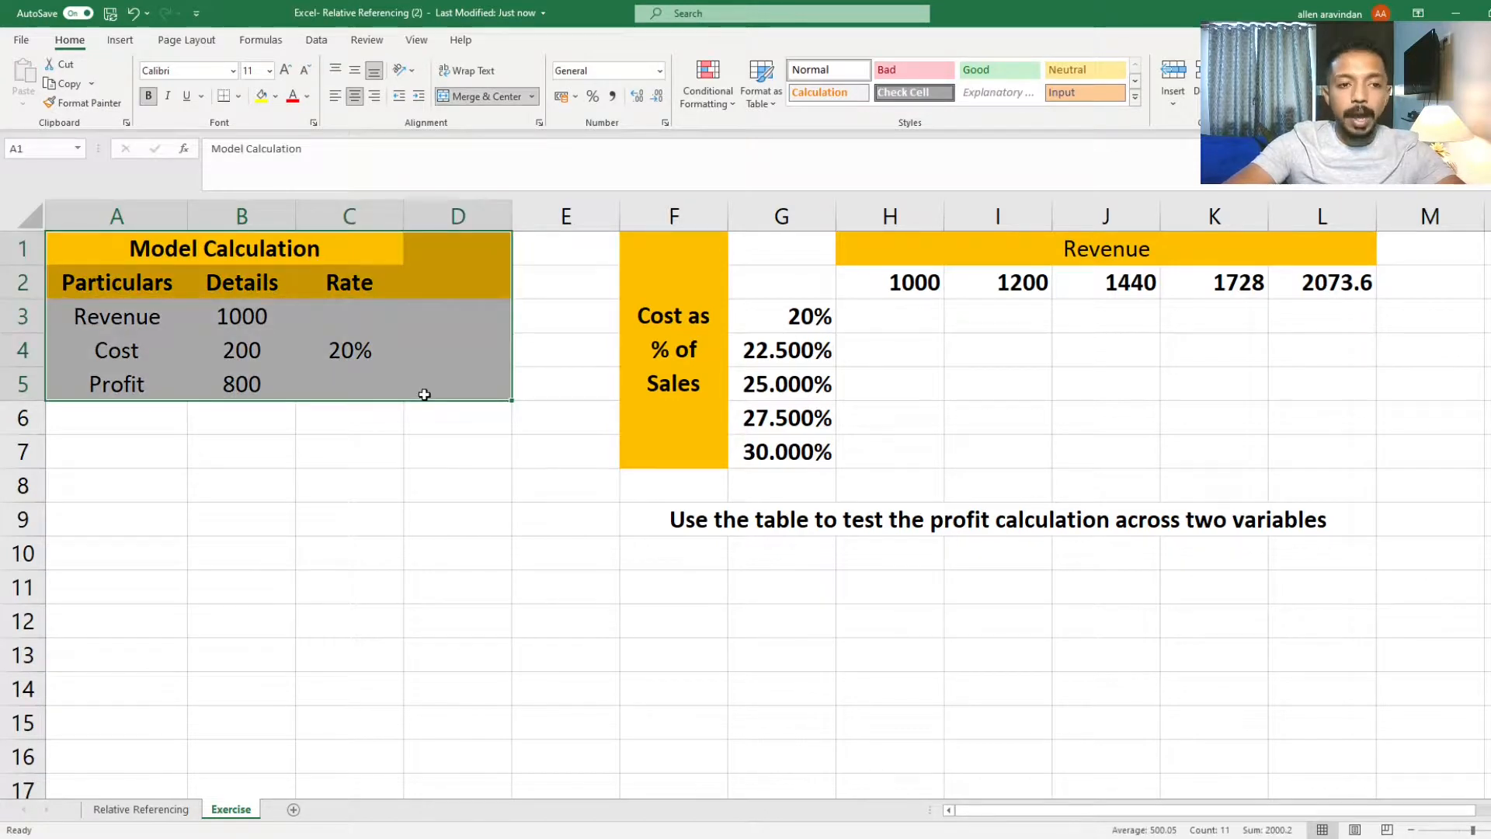
pyautogui.click(231, 307)
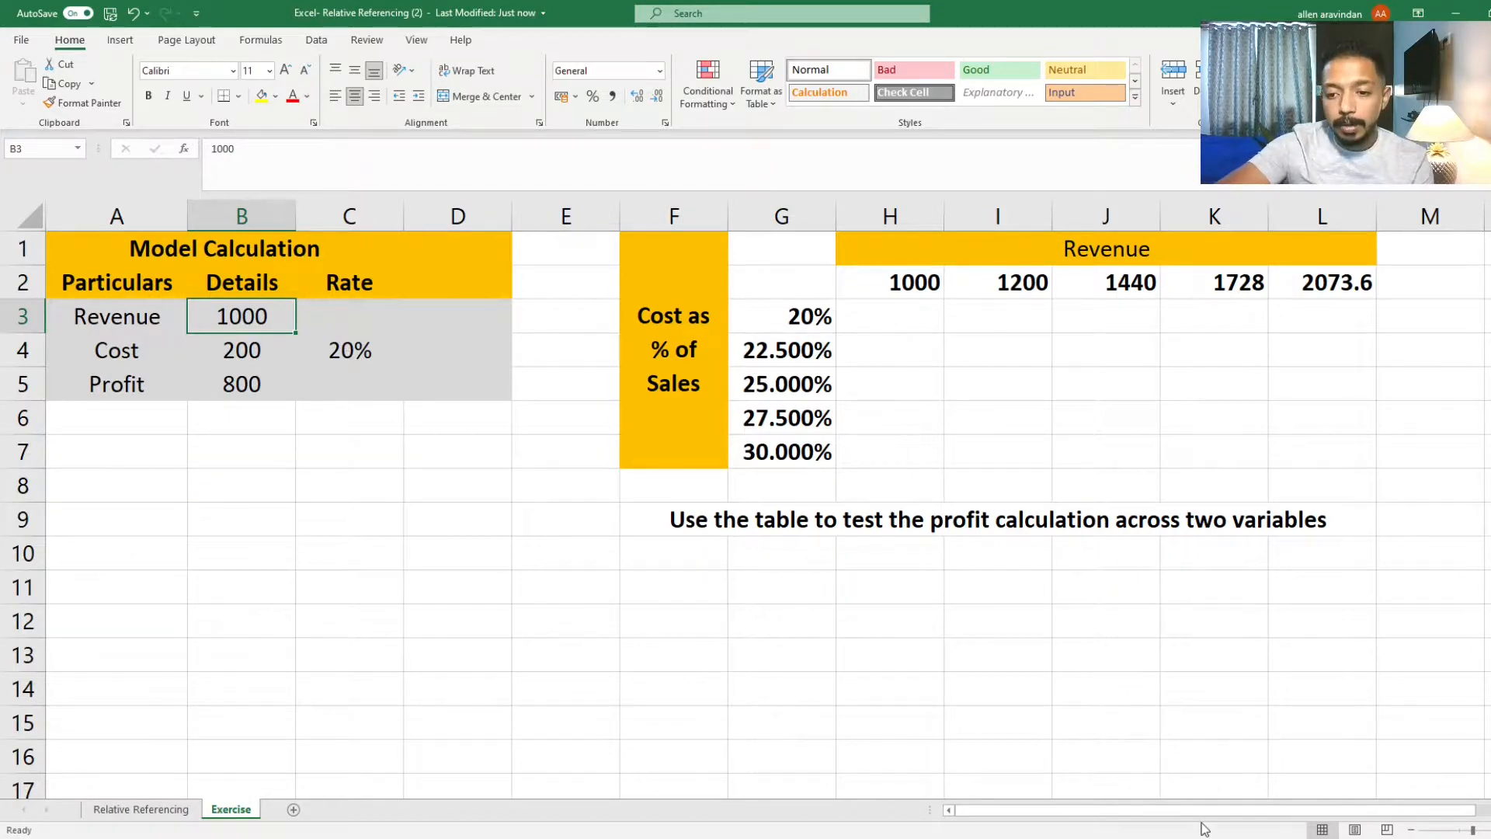
# Step: Step through the Revenue row H2 to L2 to inspect its growth formulas
pyautogui.hscroll(5, 442, 402)
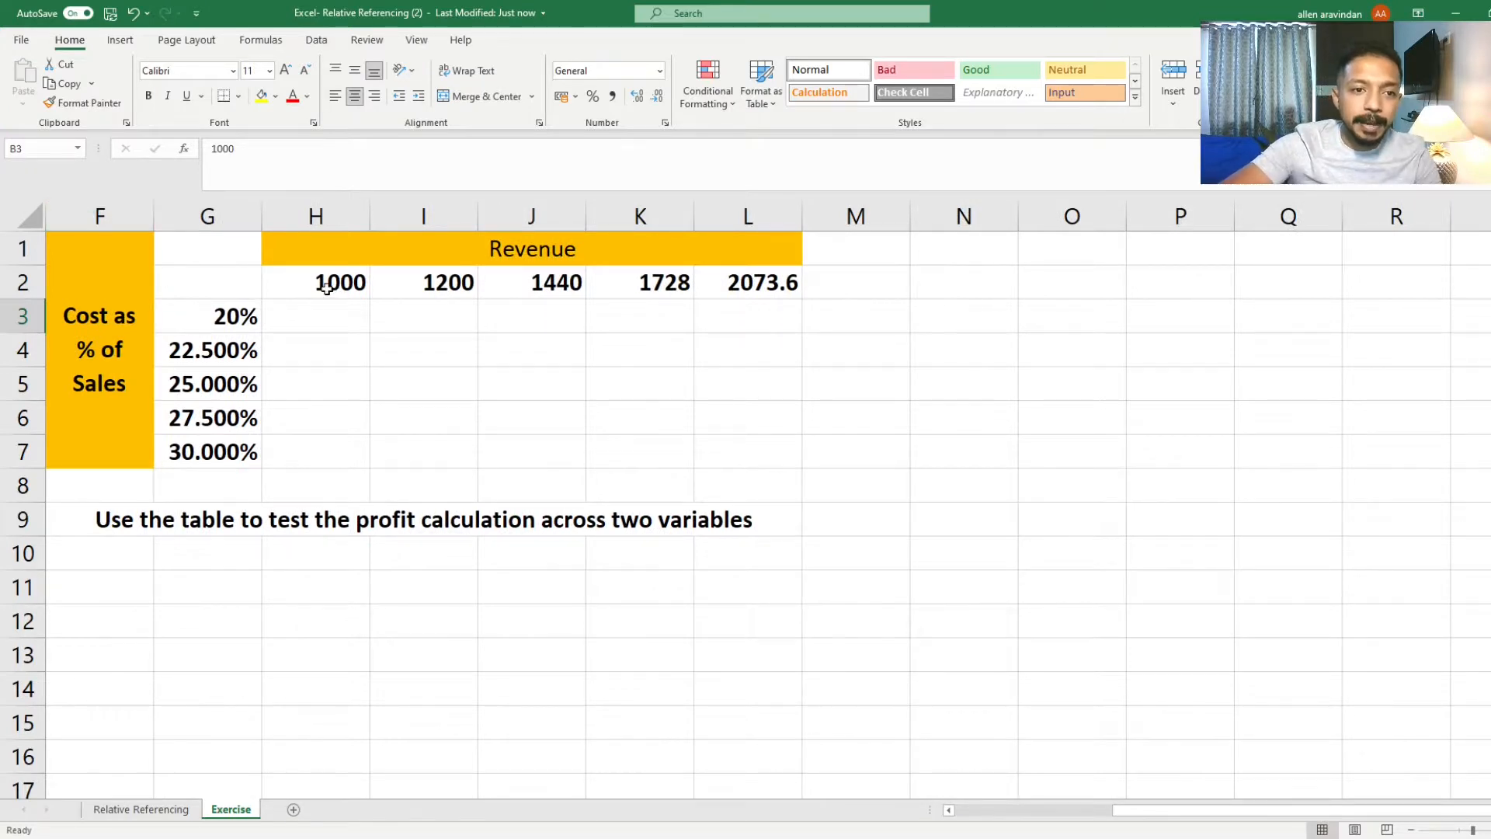
pyautogui.click(334, 286)
pyautogui.press('Right')
pyautogui.press('Right')
pyautogui.press('Right')
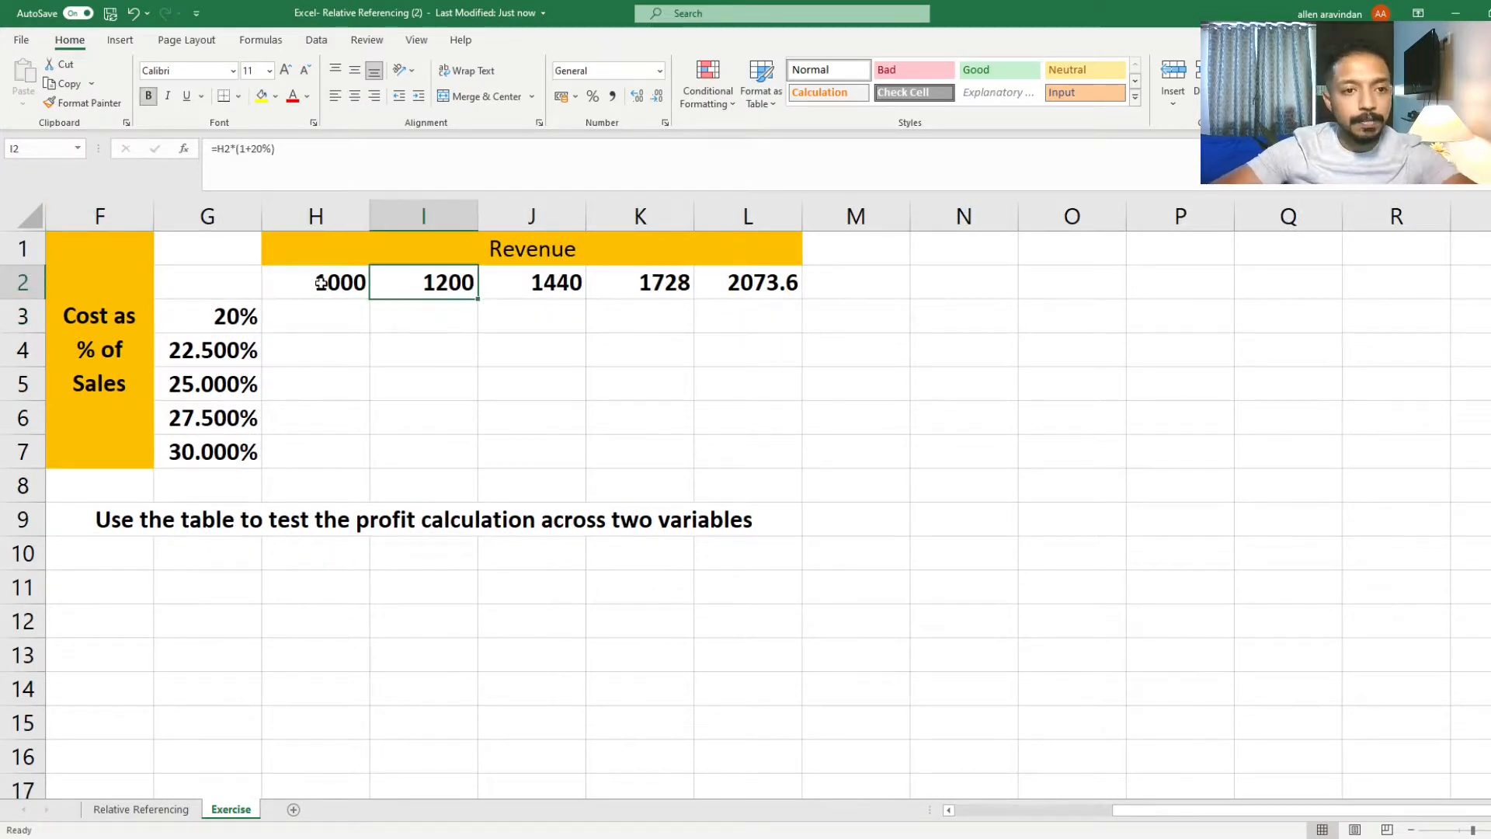
pyautogui.press('Left')
pyautogui.press('Left')
pyautogui.press('Left')
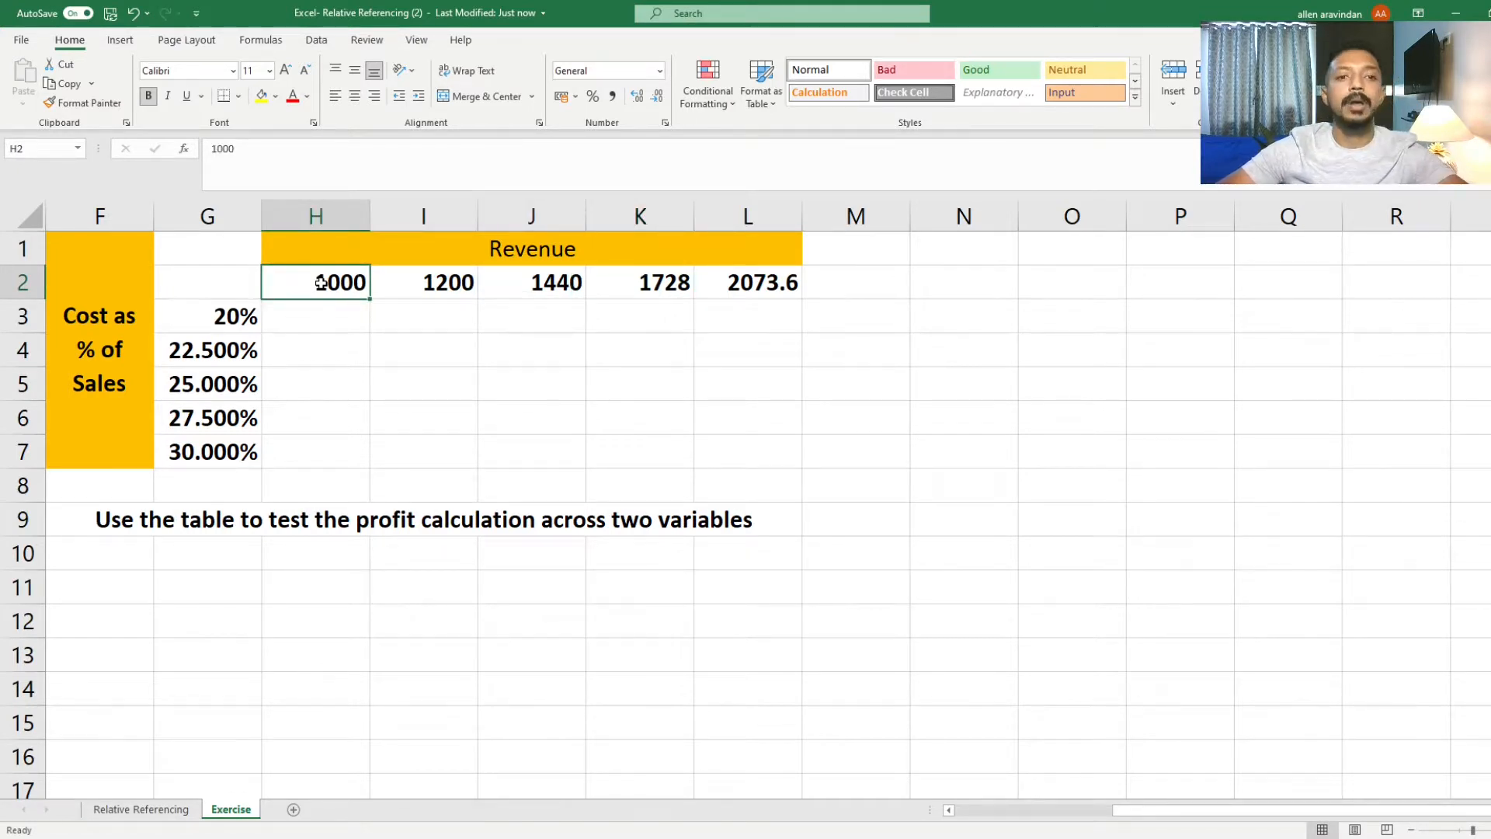
pyautogui.press('Right')
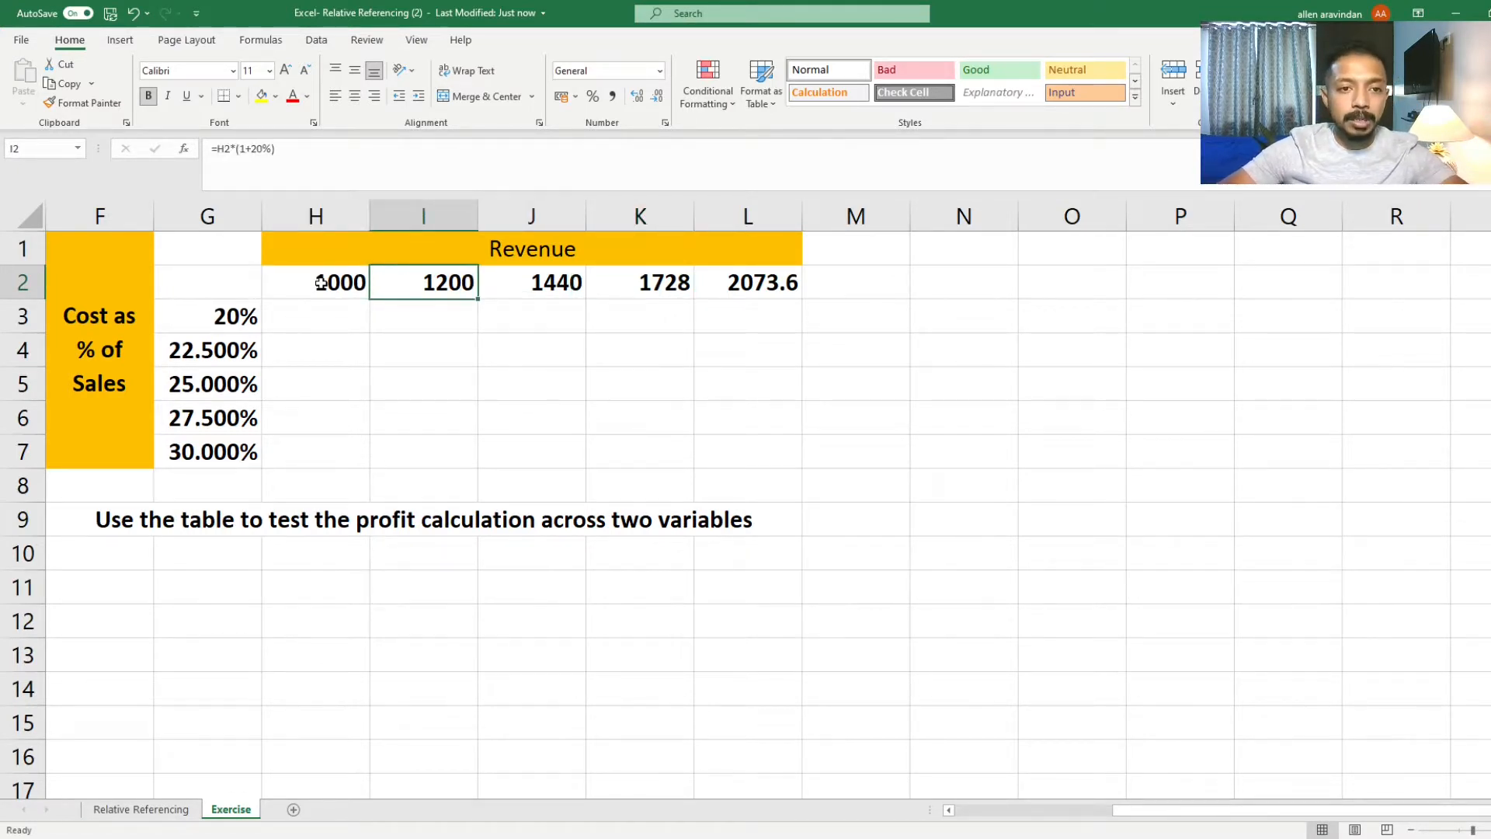
pyautogui.press('Right')
# Step: Inspect the last Revenue formula in L2 and select the cost percentages in G3:G7
pyautogui.press('Right')
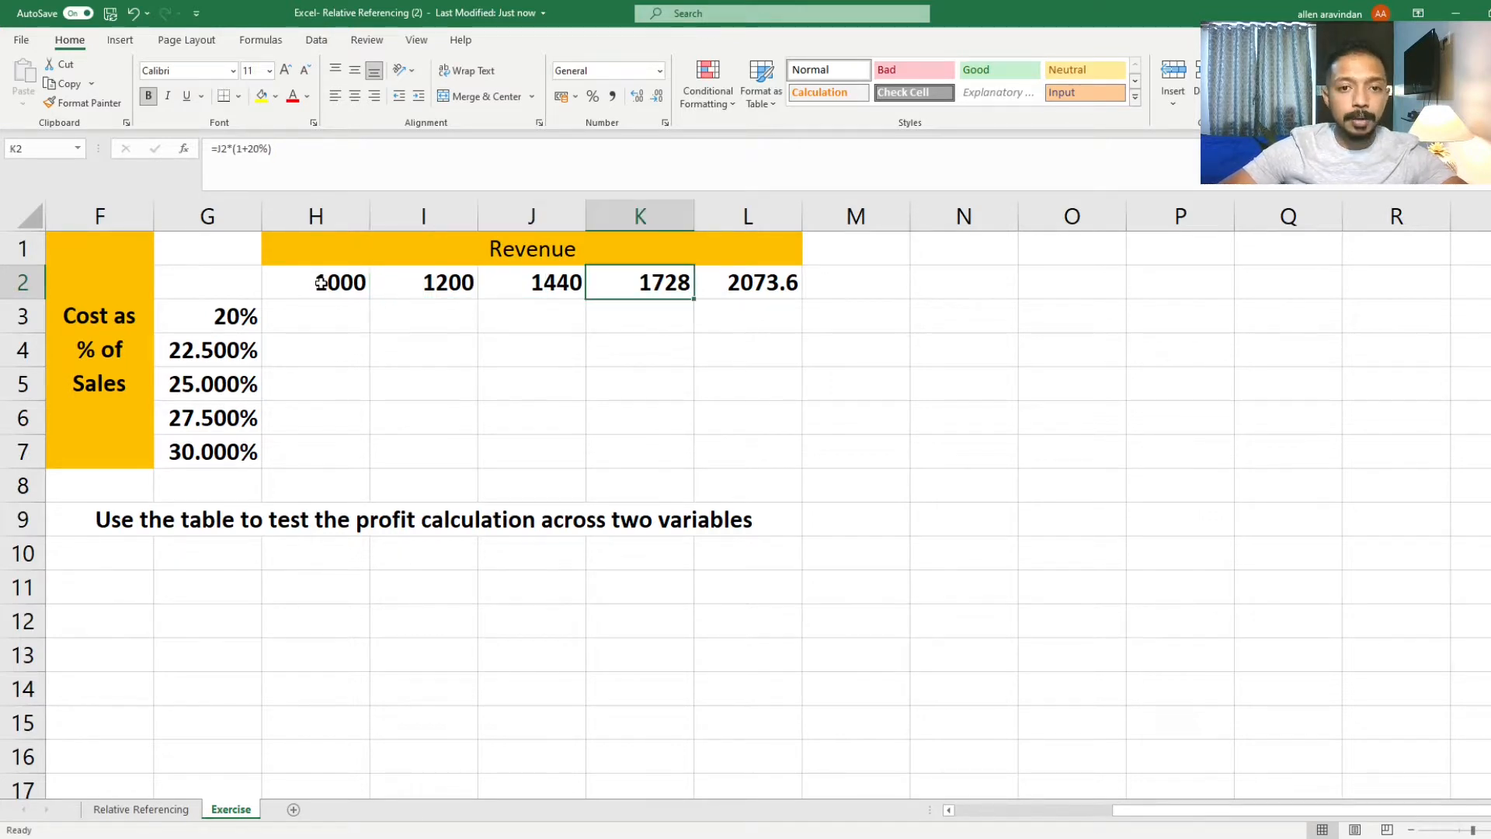
pyautogui.press('Right')
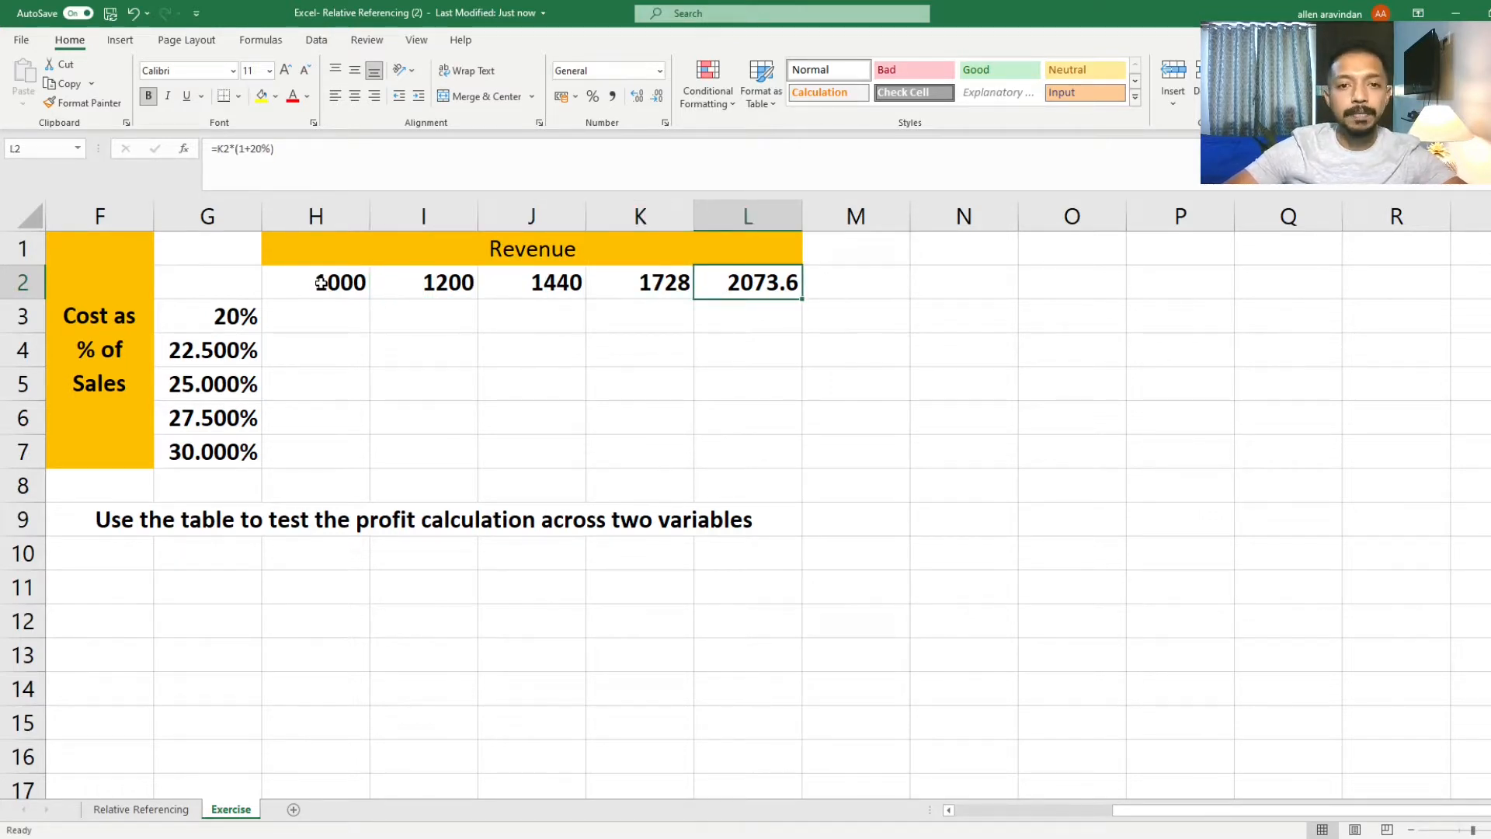
pyautogui.press('Down')
pyautogui.press('Left')
pyautogui.press('Left')
pyautogui.press('Left')
pyautogui.press('Left')
pyautogui.press('Left')
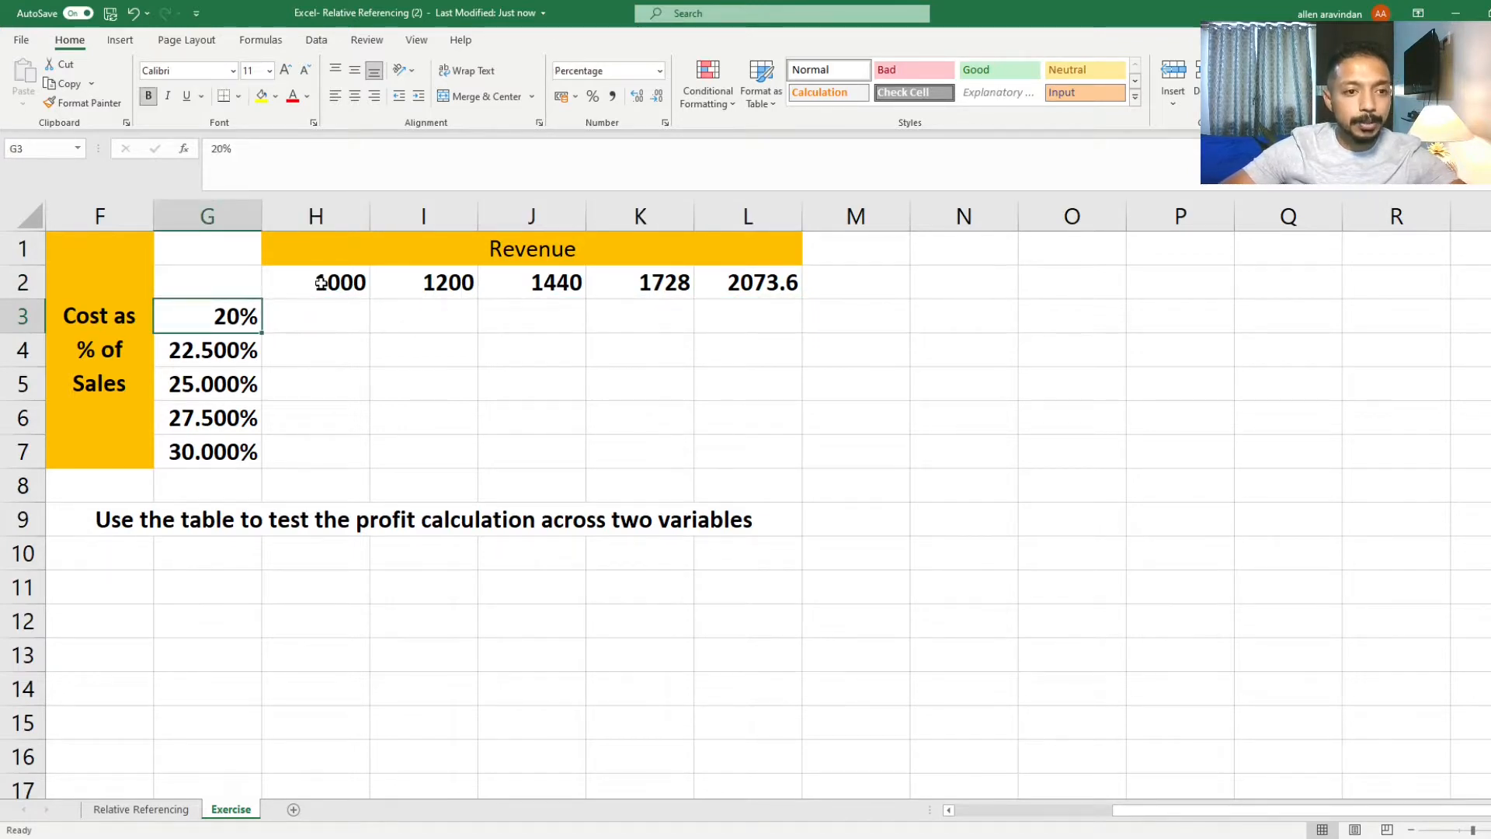
pyautogui.hotkey('shift', 'Down')
pyautogui.hotkey('shift', 'Down')
pyautogui.hotkey('shift', 'Down')
pyautogui.hotkey('shift', 'Down')
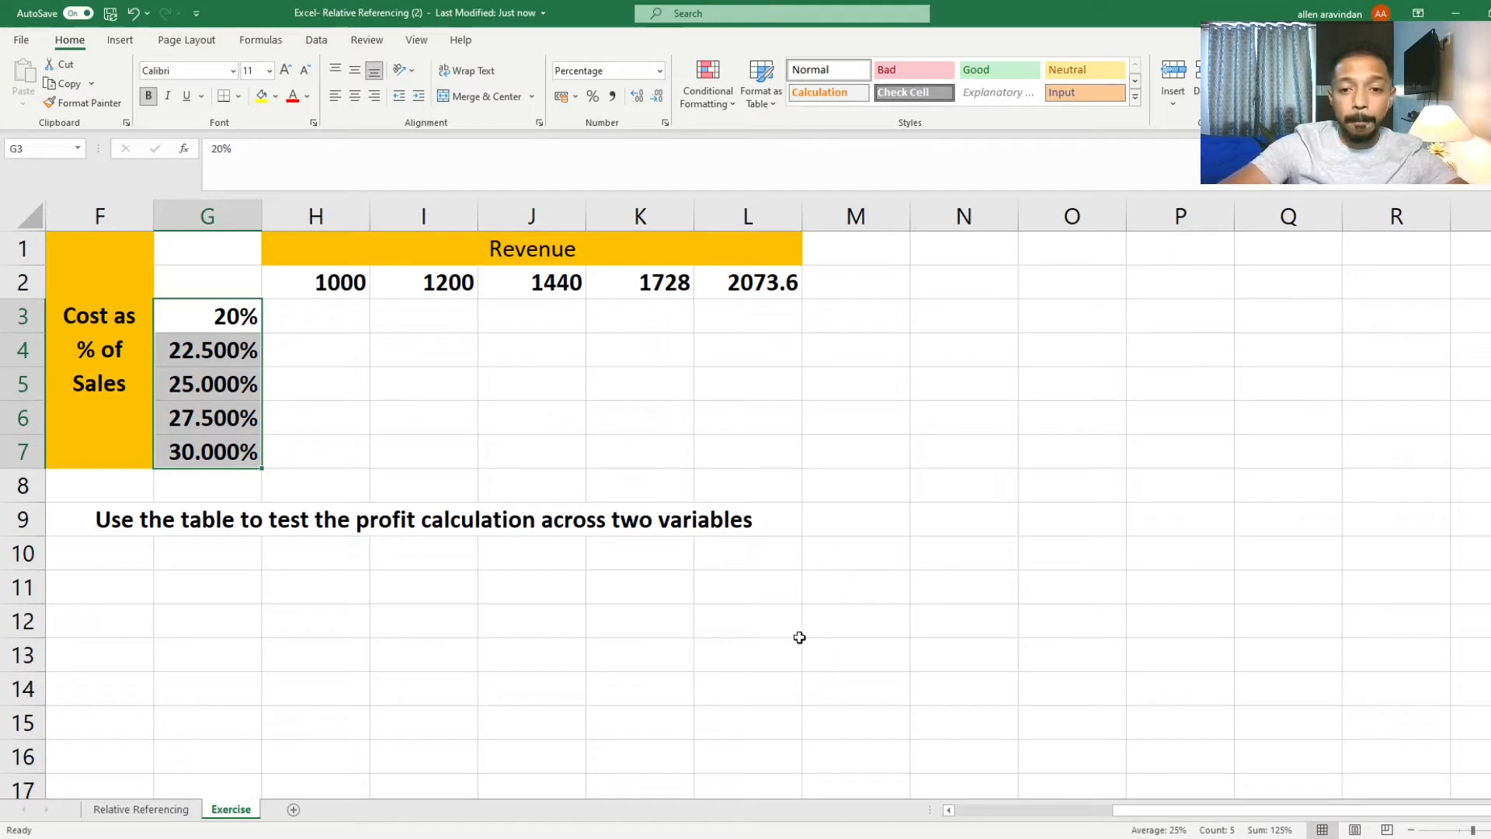
pyautogui.moveTo(1162, 810)
pyautogui.mouseDown()
pyautogui.moveTo(1124, 810)
pyautogui.moveTo(1143, 810)
pyautogui.mouseUp()
# Step: Enter the profit formula =H2-(G3*H2) in cell H3
pyautogui.click(387, 319)
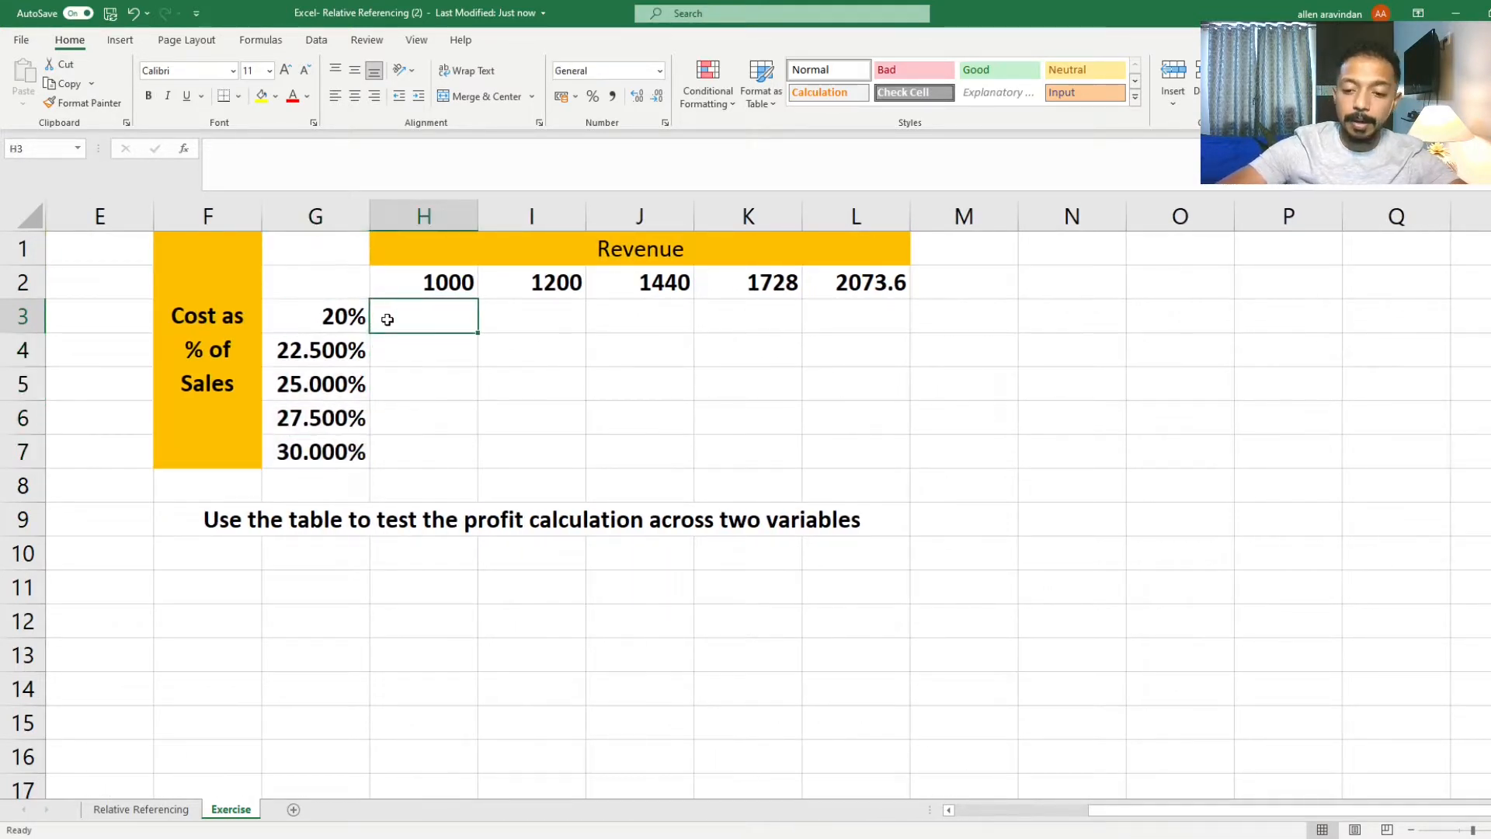
pyautogui.write('=')
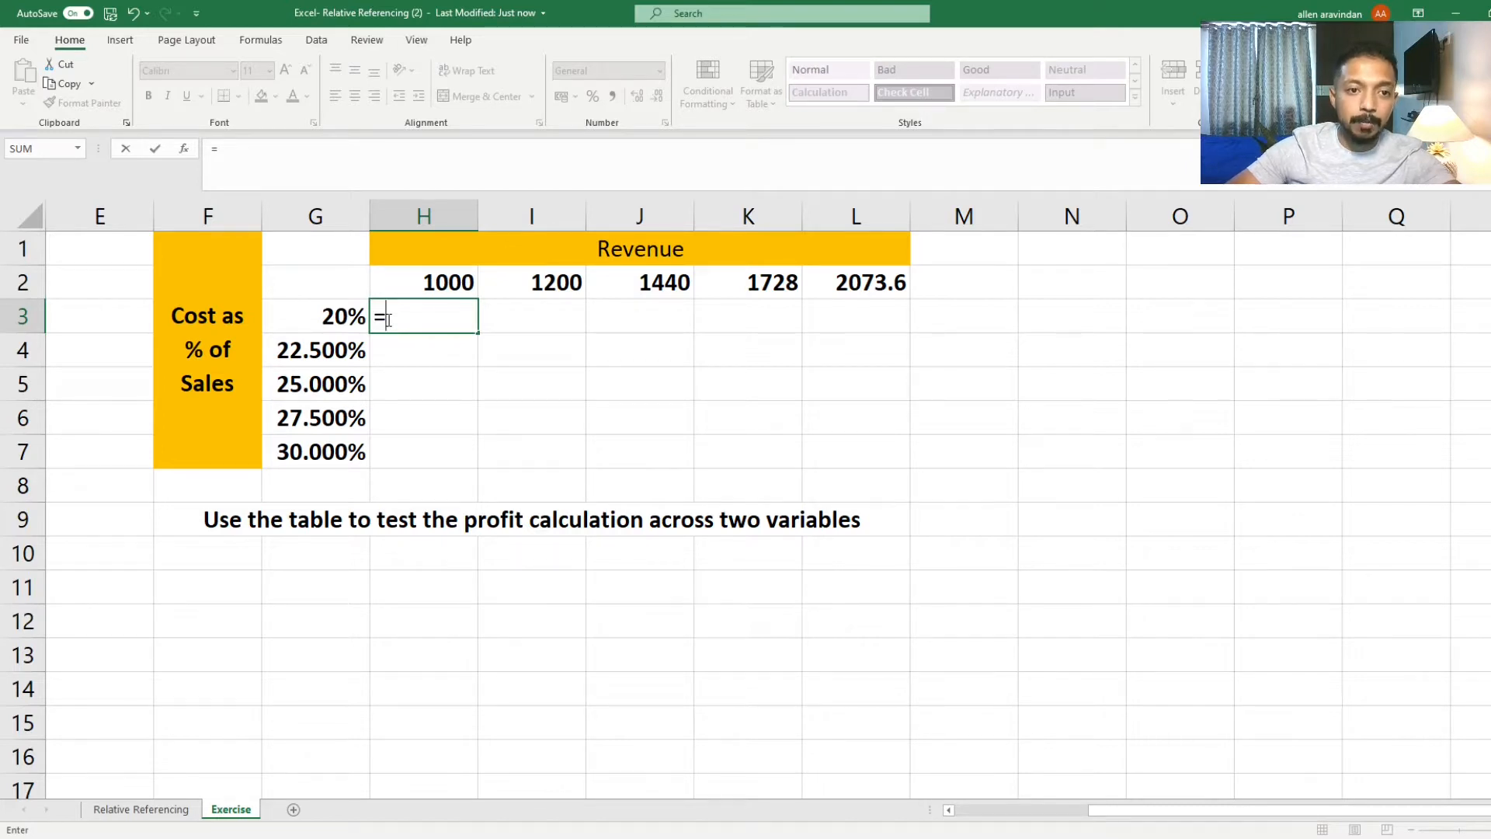
pyautogui.press('Up')
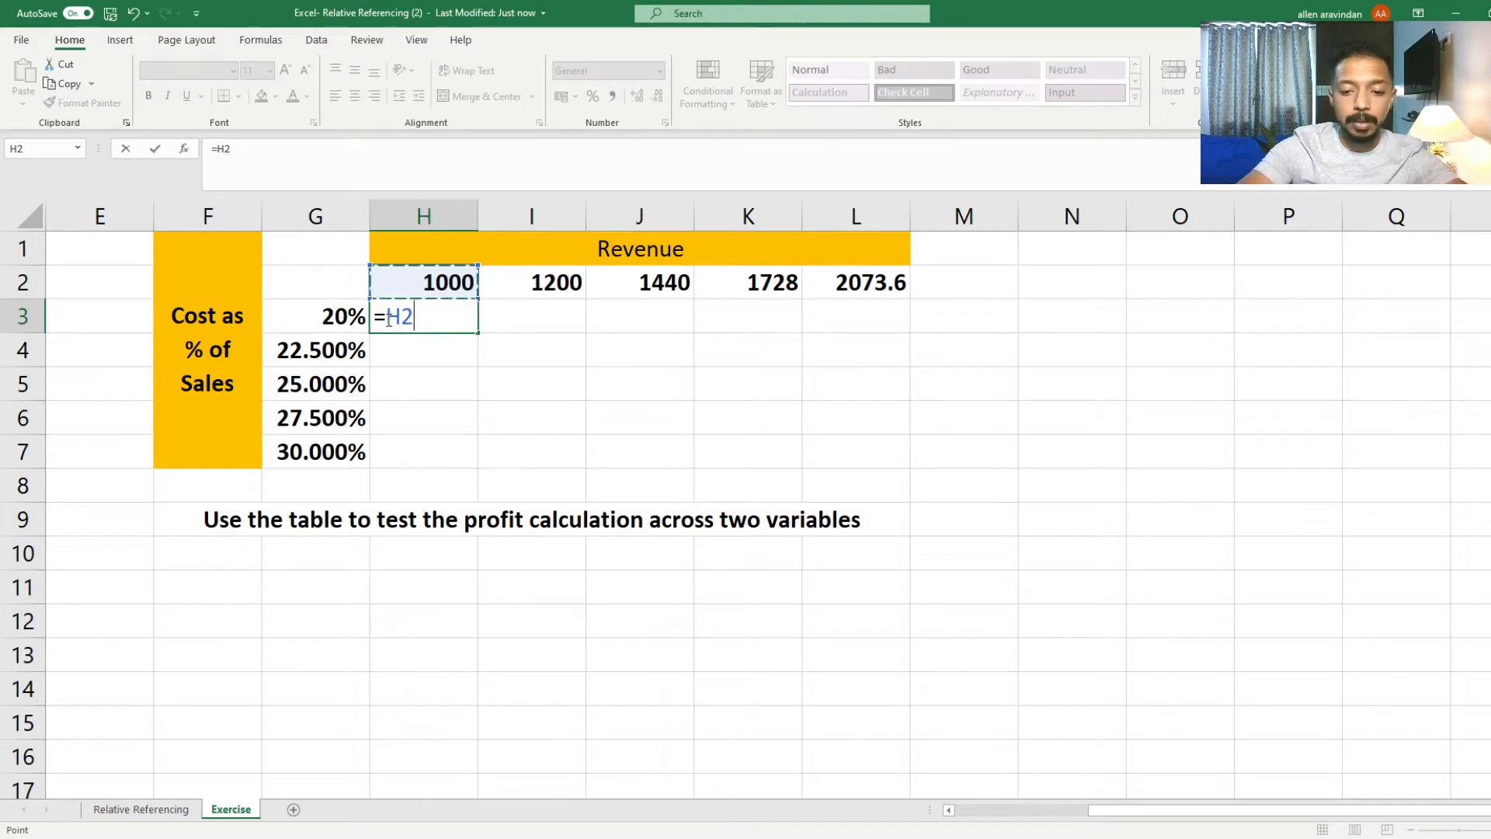
pyautogui.write('-')
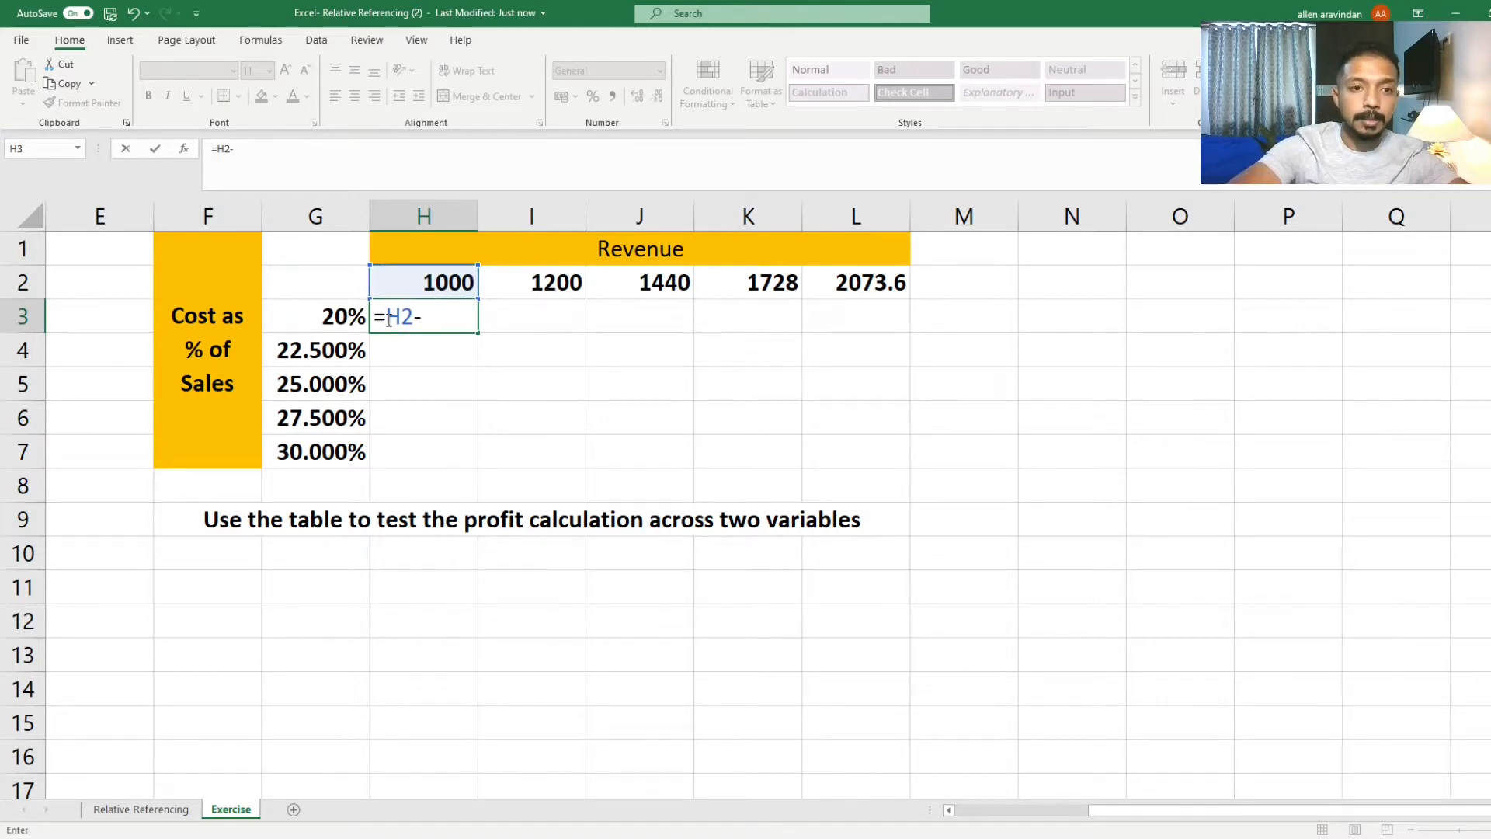
pyautogui.write('(')
pyautogui.press('Left')
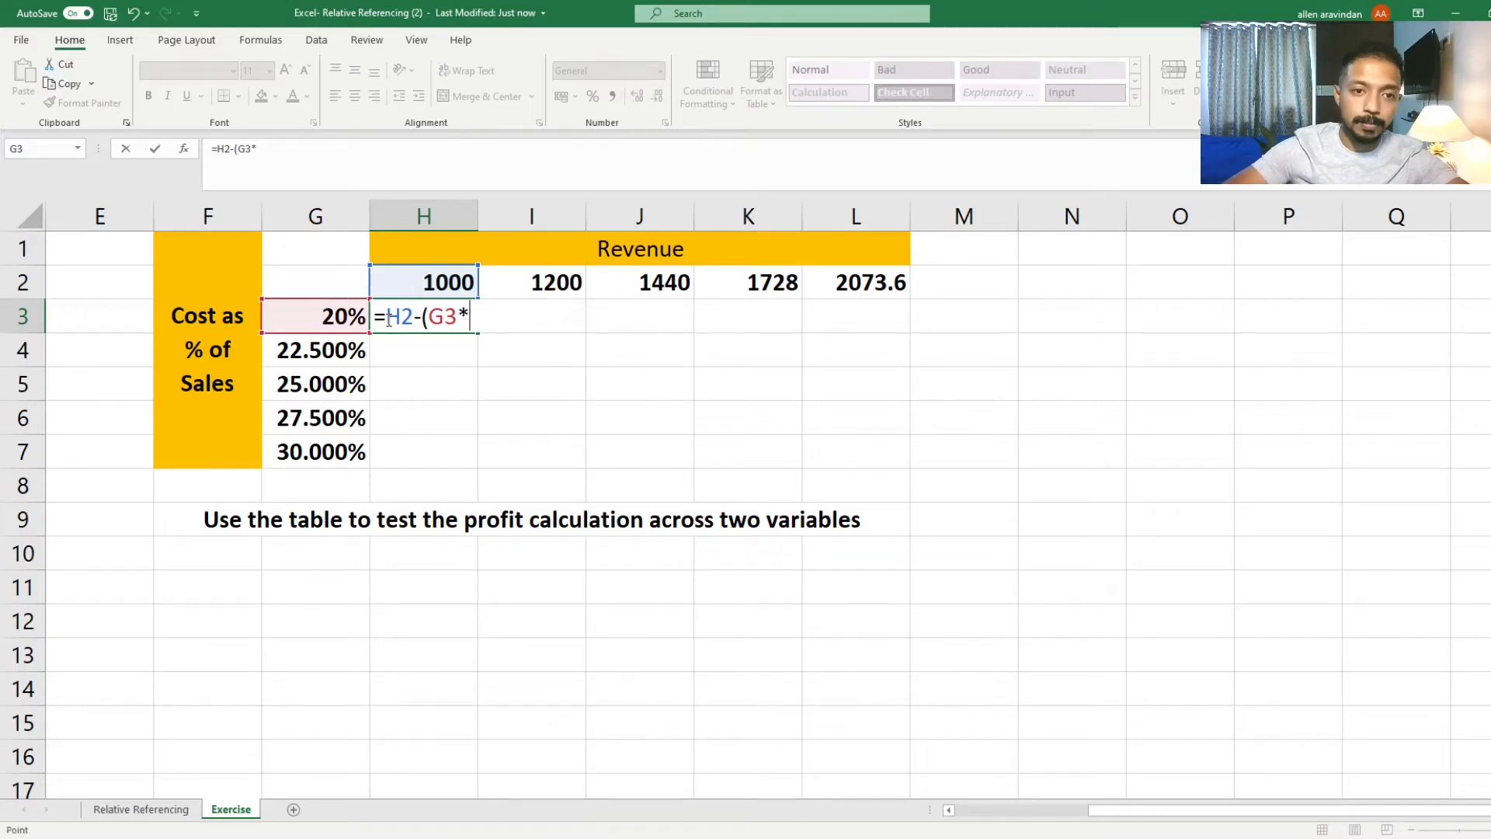
pyautogui.press('Up')
pyautogui.write(')')
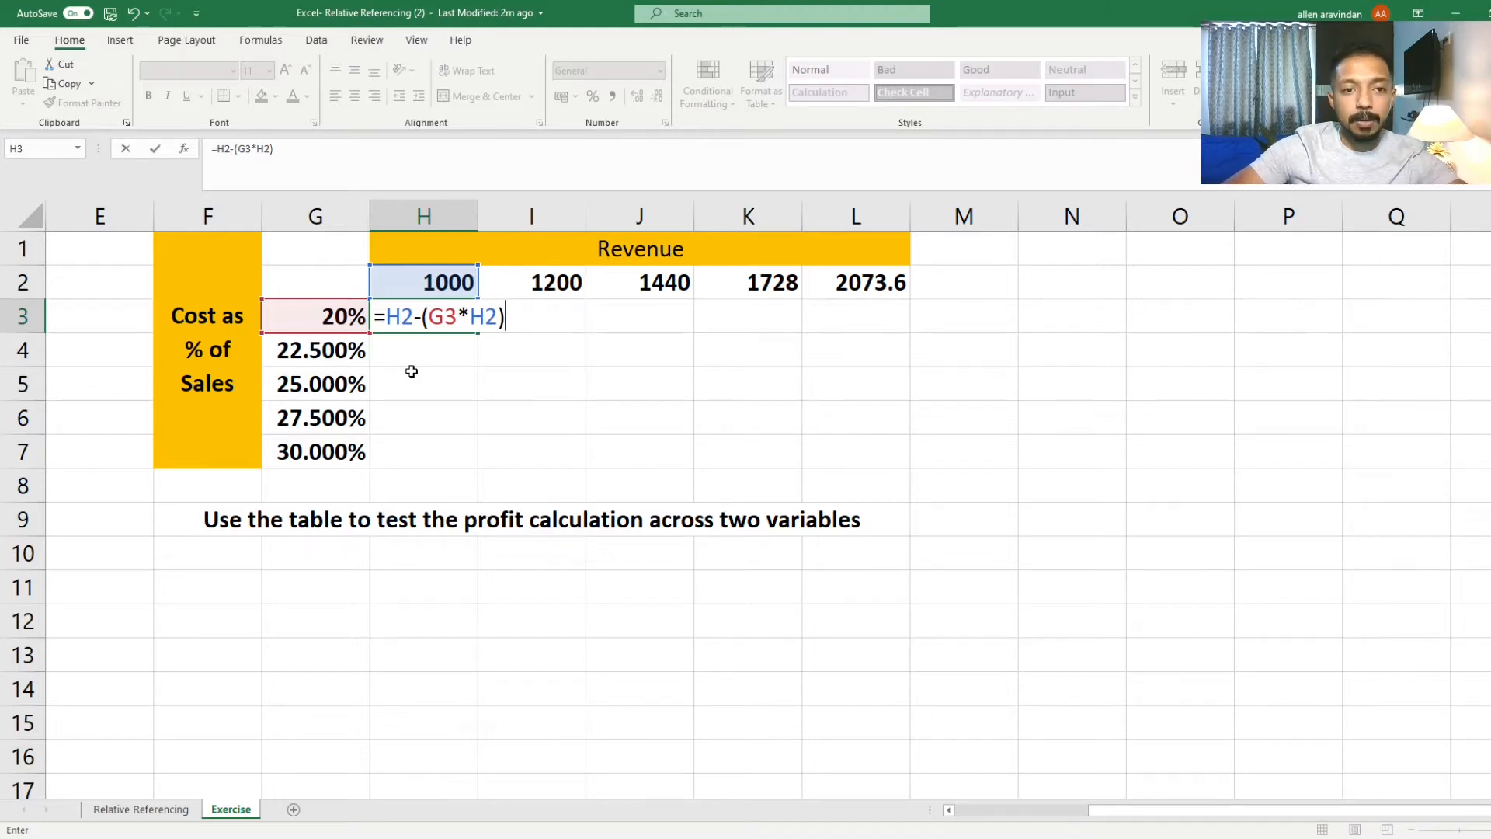
pyautogui.press('Return')
pyautogui.press('Up')
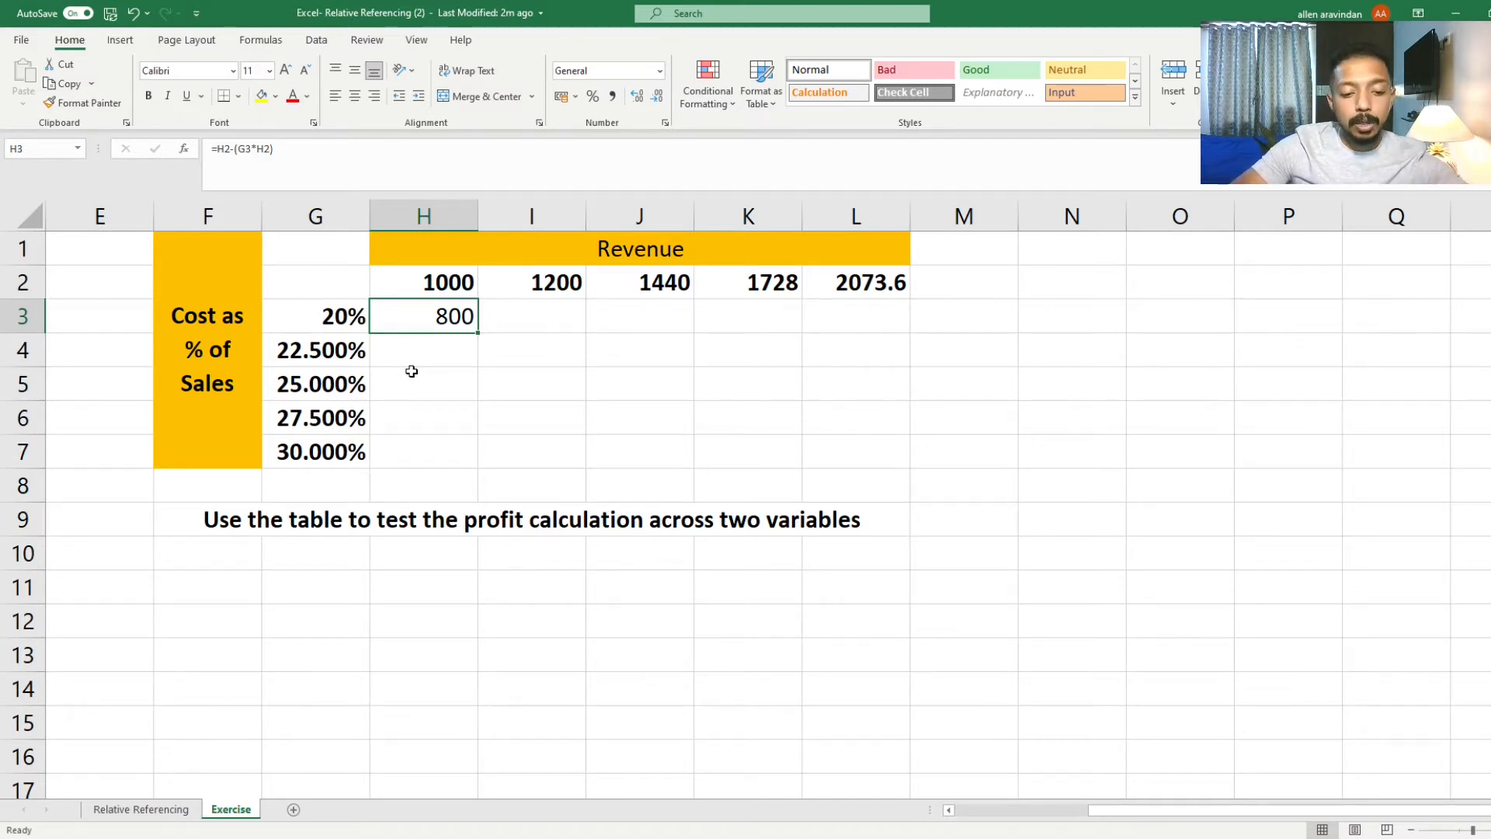
# Step: Copy the H3 profit formula and paste it across the range H3:L7
pyautogui.hotkey('ctrl', 'c')
pyautogui.hotkey('shift', 'Right')
pyautogui.hotkey('shift', 'Right')
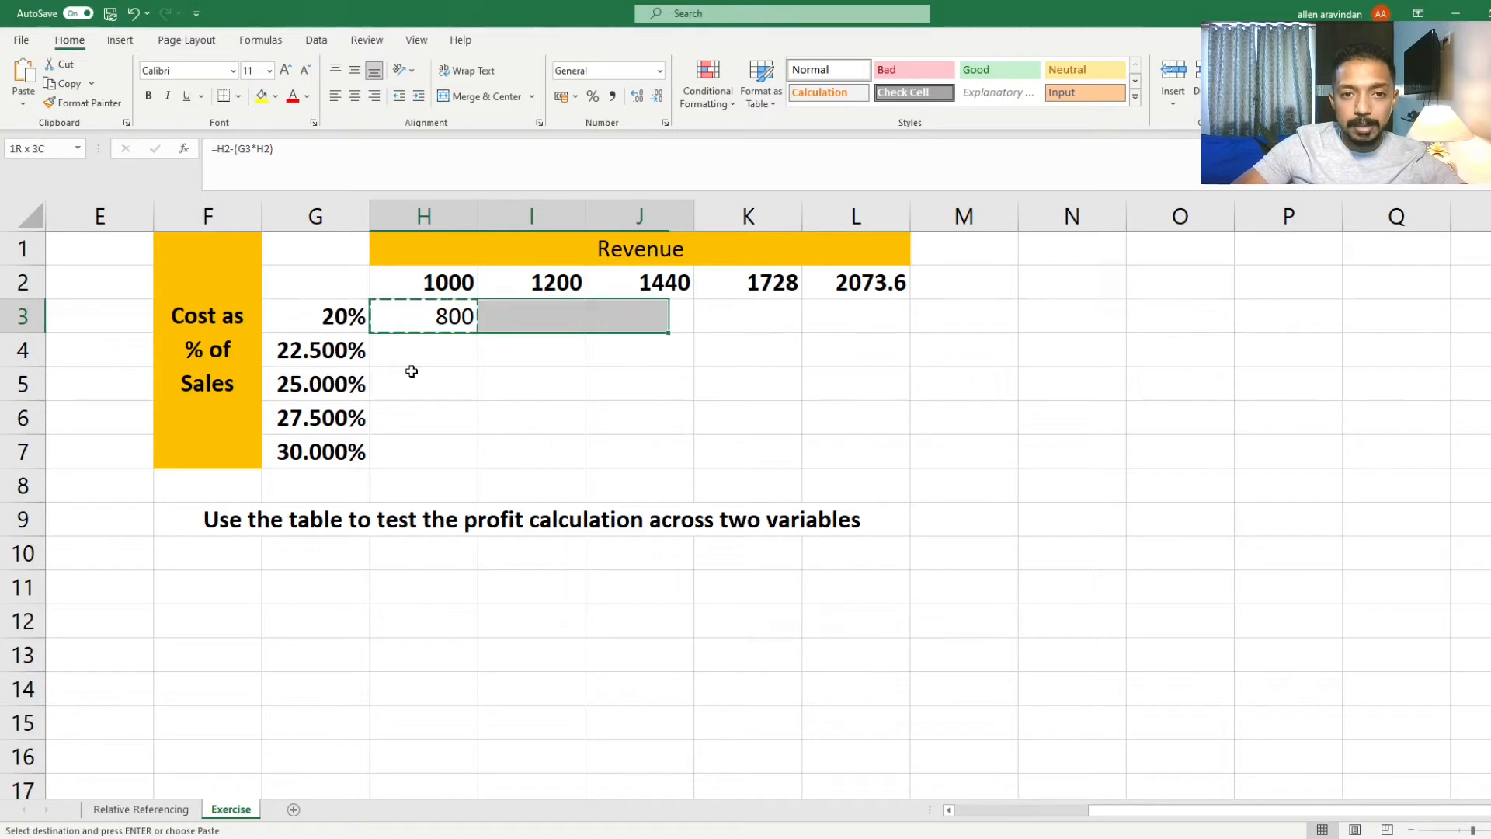
pyautogui.hotkey('shift', 'Right')
pyautogui.hotkey('shift', 'Right')
pyautogui.hotkey('shift', 'Left')
pyautogui.hotkey('shift', 'Left')
pyautogui.press('Left')
pyautogui.press('Right')
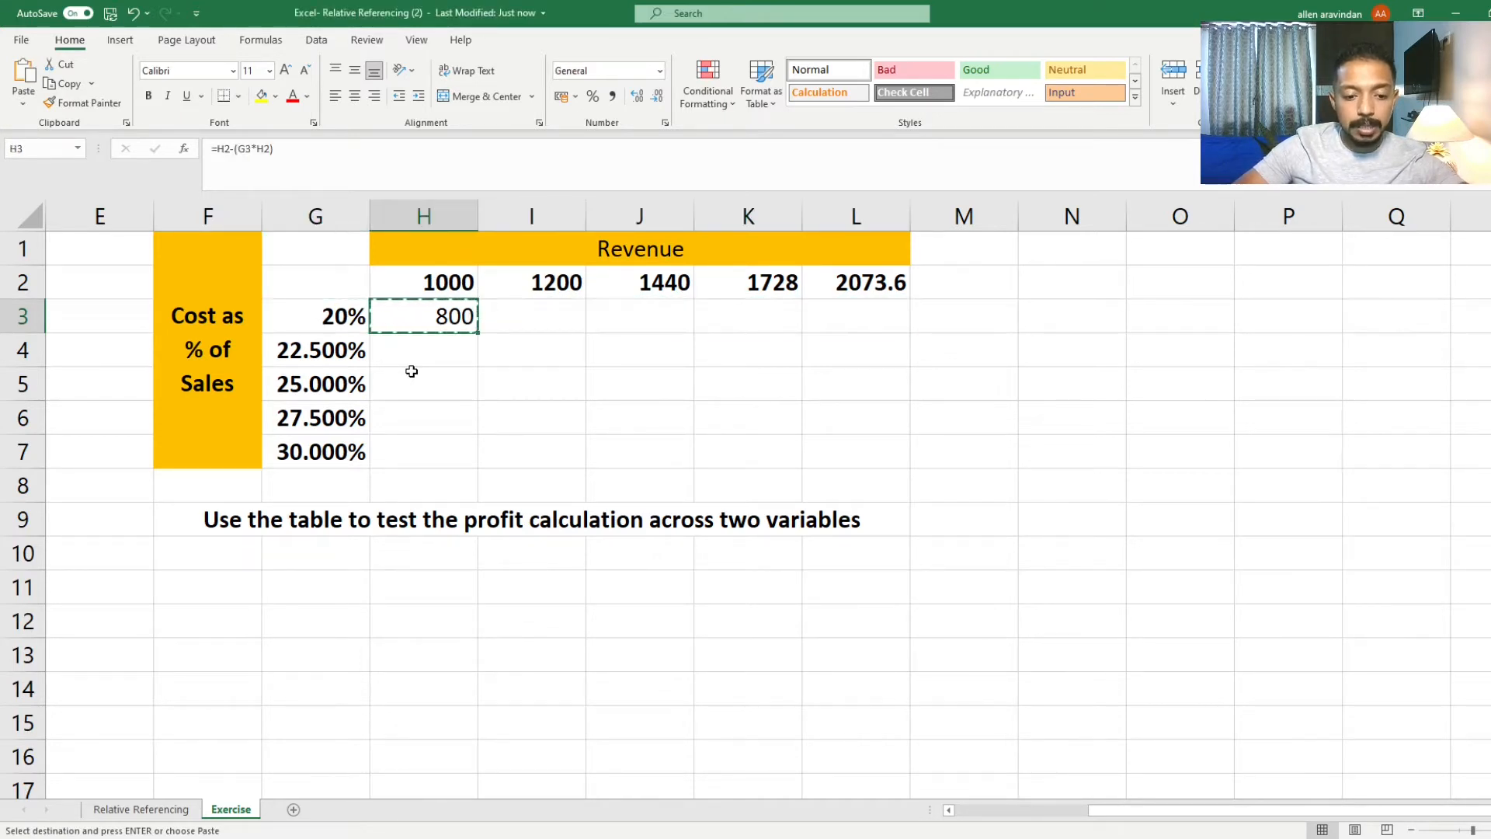
pyautogui.hotkey('shift', 'Right')
pyautogui.hotkey('shift', 'Right')
pyautogui.hotkey('shift', 'Right')
pyautogui.hotkey('shift', 'Right')
pyautogui.hotkey('shift', 'Down')
pyautogui.hotkey('shift', 'Down')
pyautogui.hotkey('shift', 'Down')
pyautogui.hotkey('shift', 'Down')
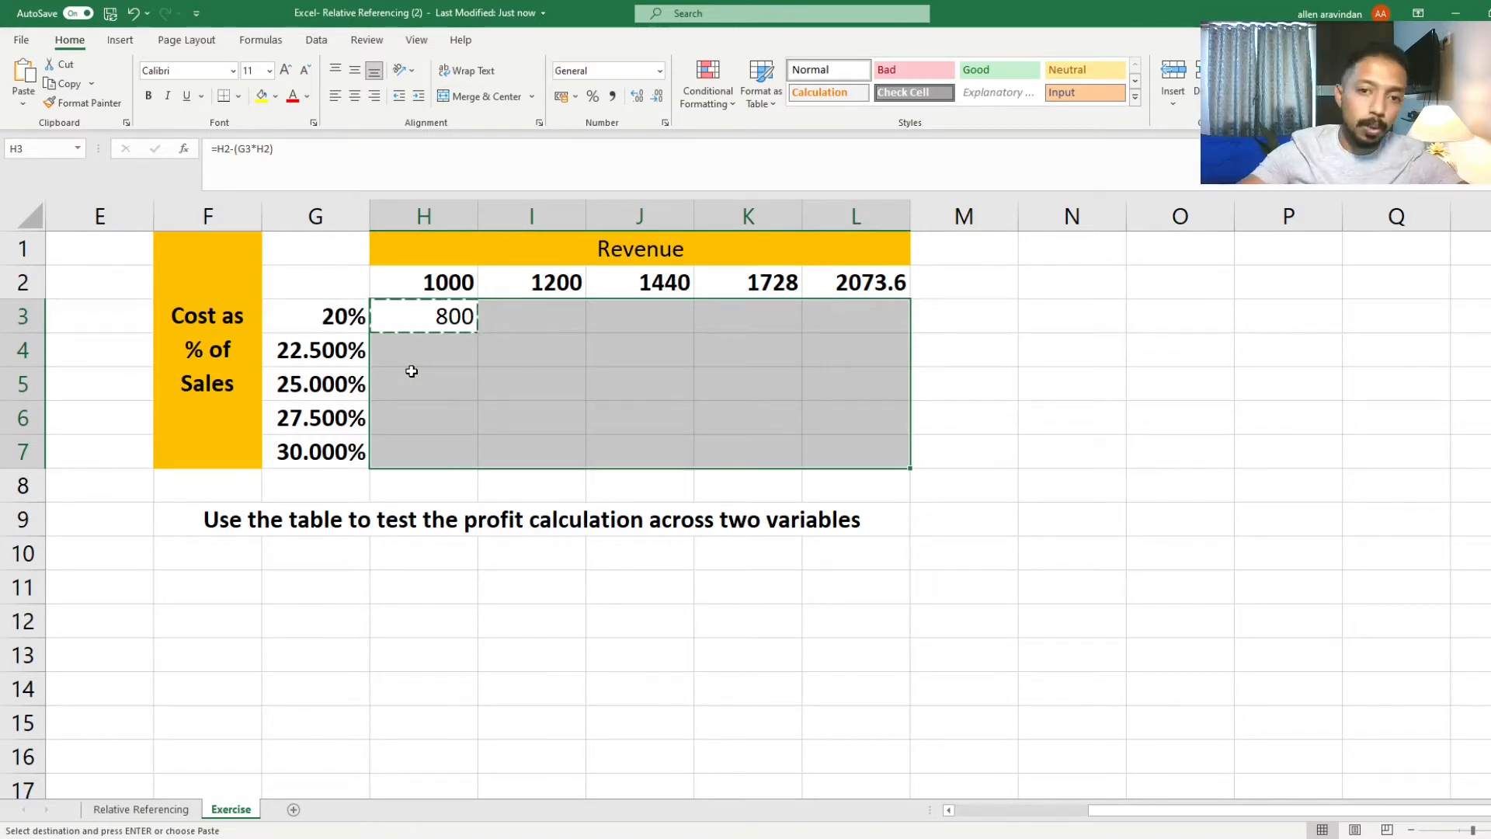
pyautogui.hotkey('ctrl', 'v')
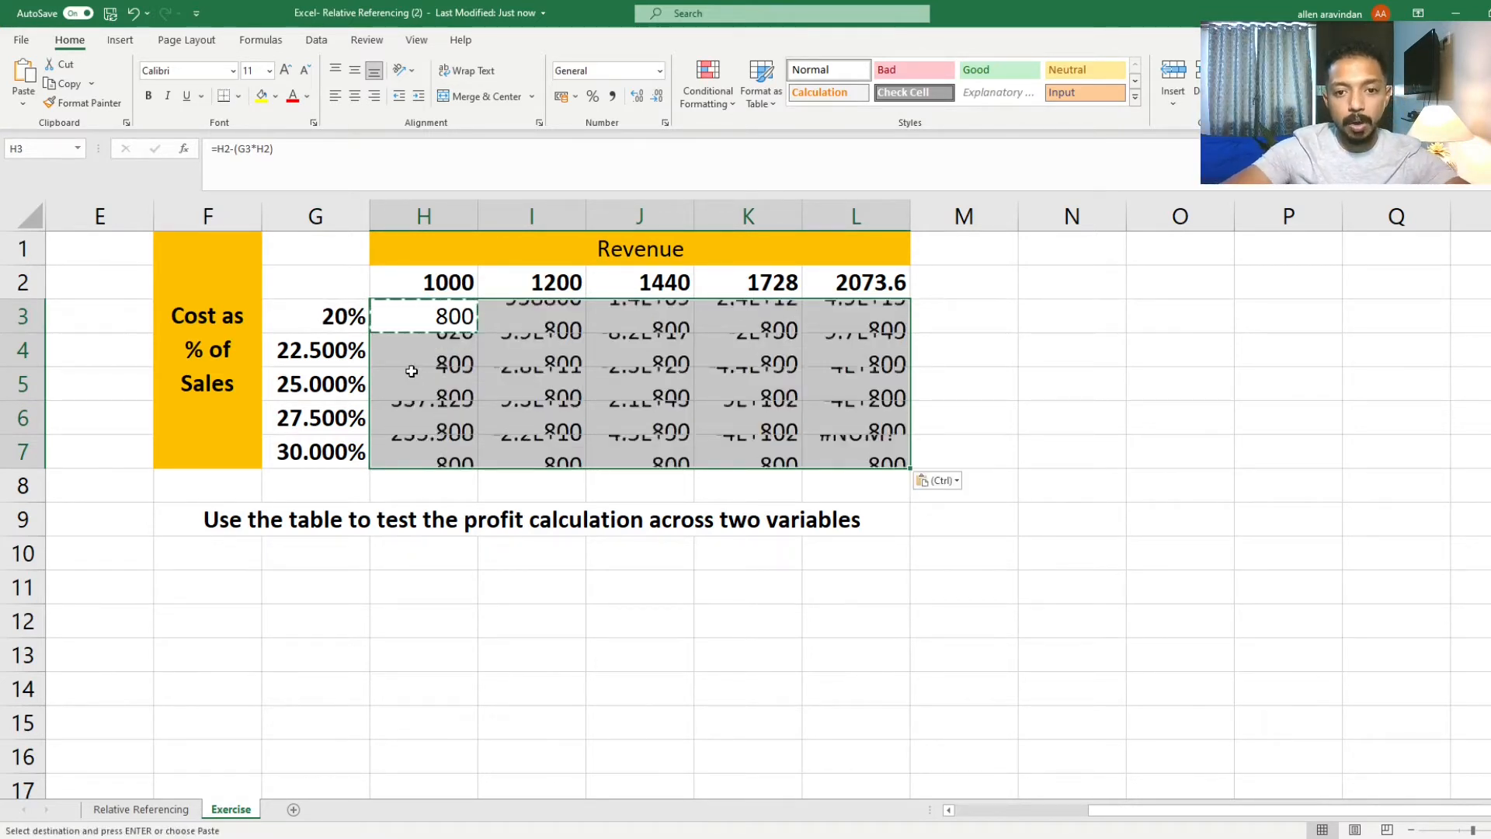
# Step: Inspect the pasted formulas in cells I3 and I4 to see how their references shifted
pyautogui.click(722, 361)
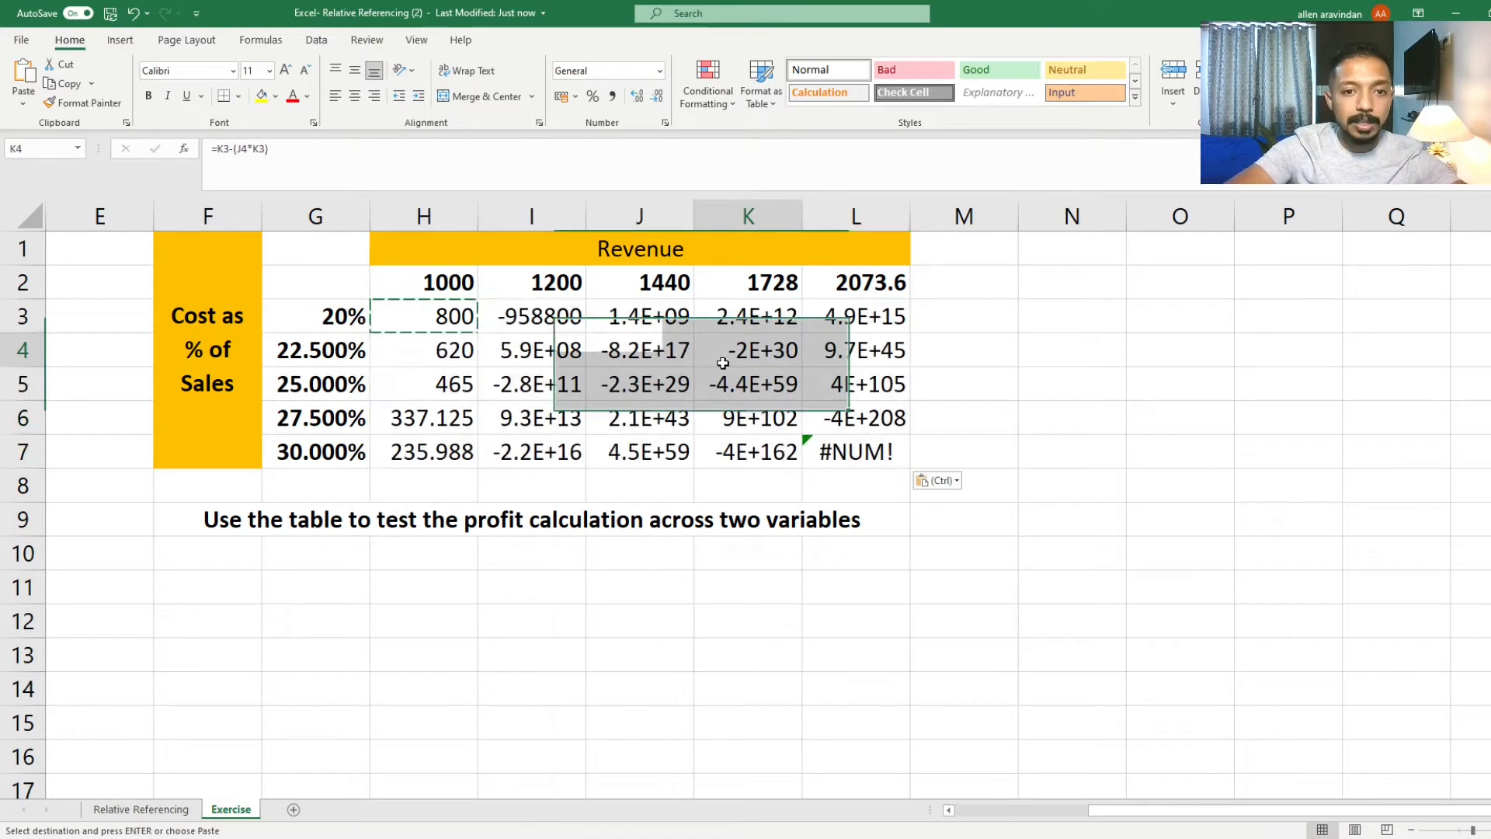
pyautogui.click(523, 314)
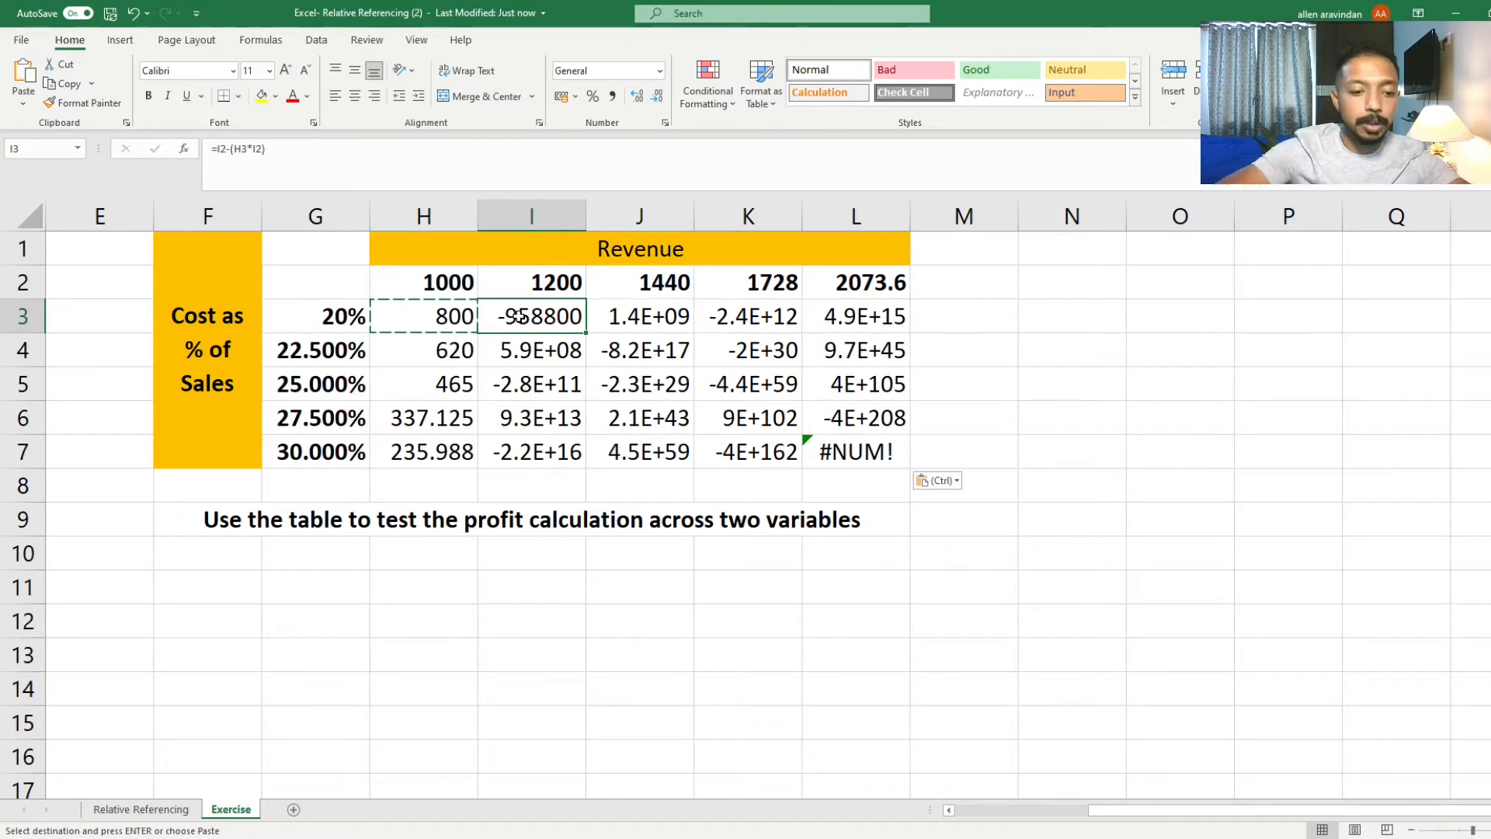
pyautogui.press('F2')
pyautogui.press('Return')
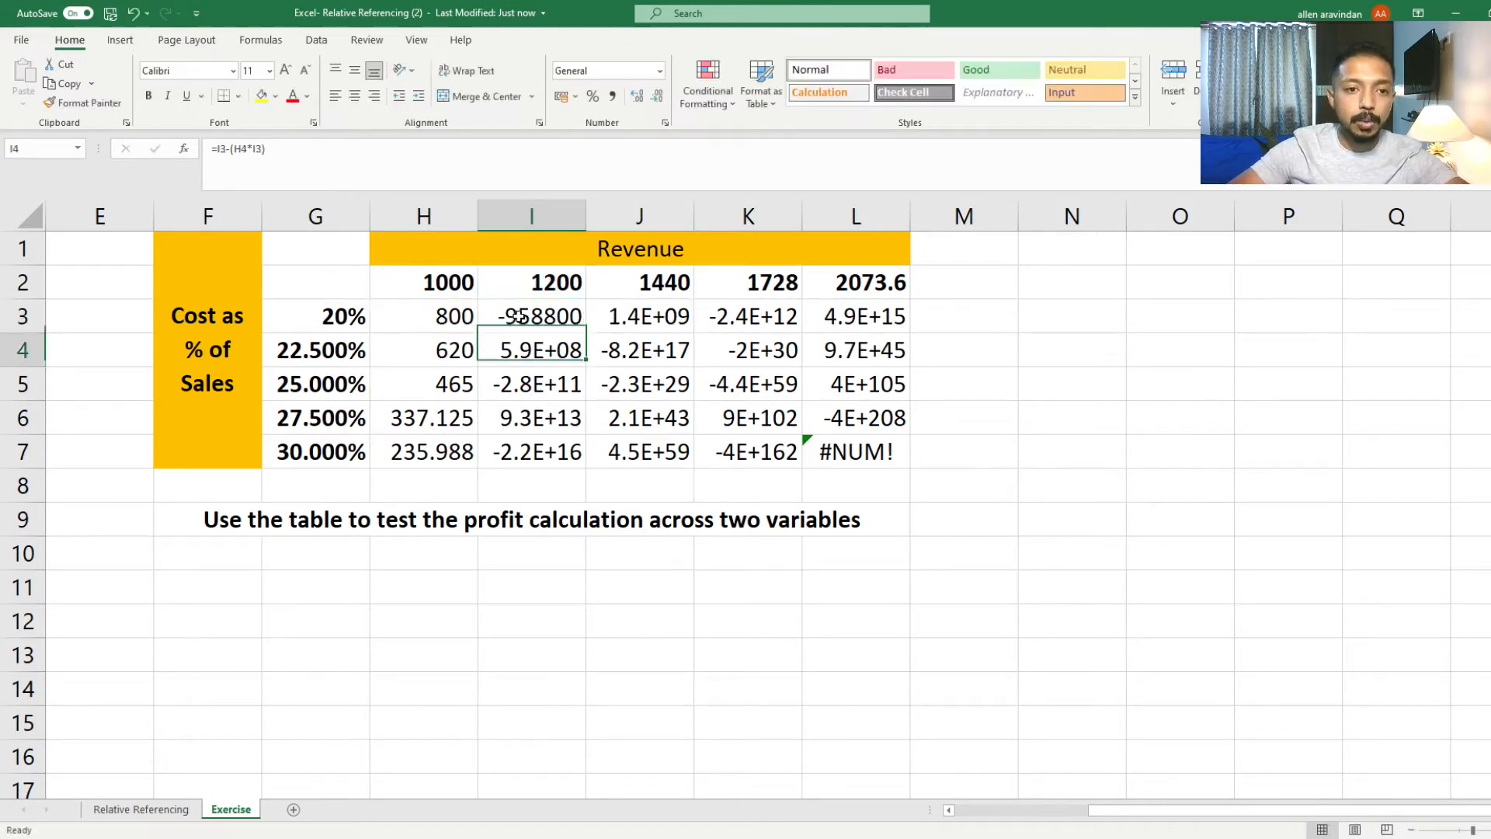
pyautogui.press('F2')
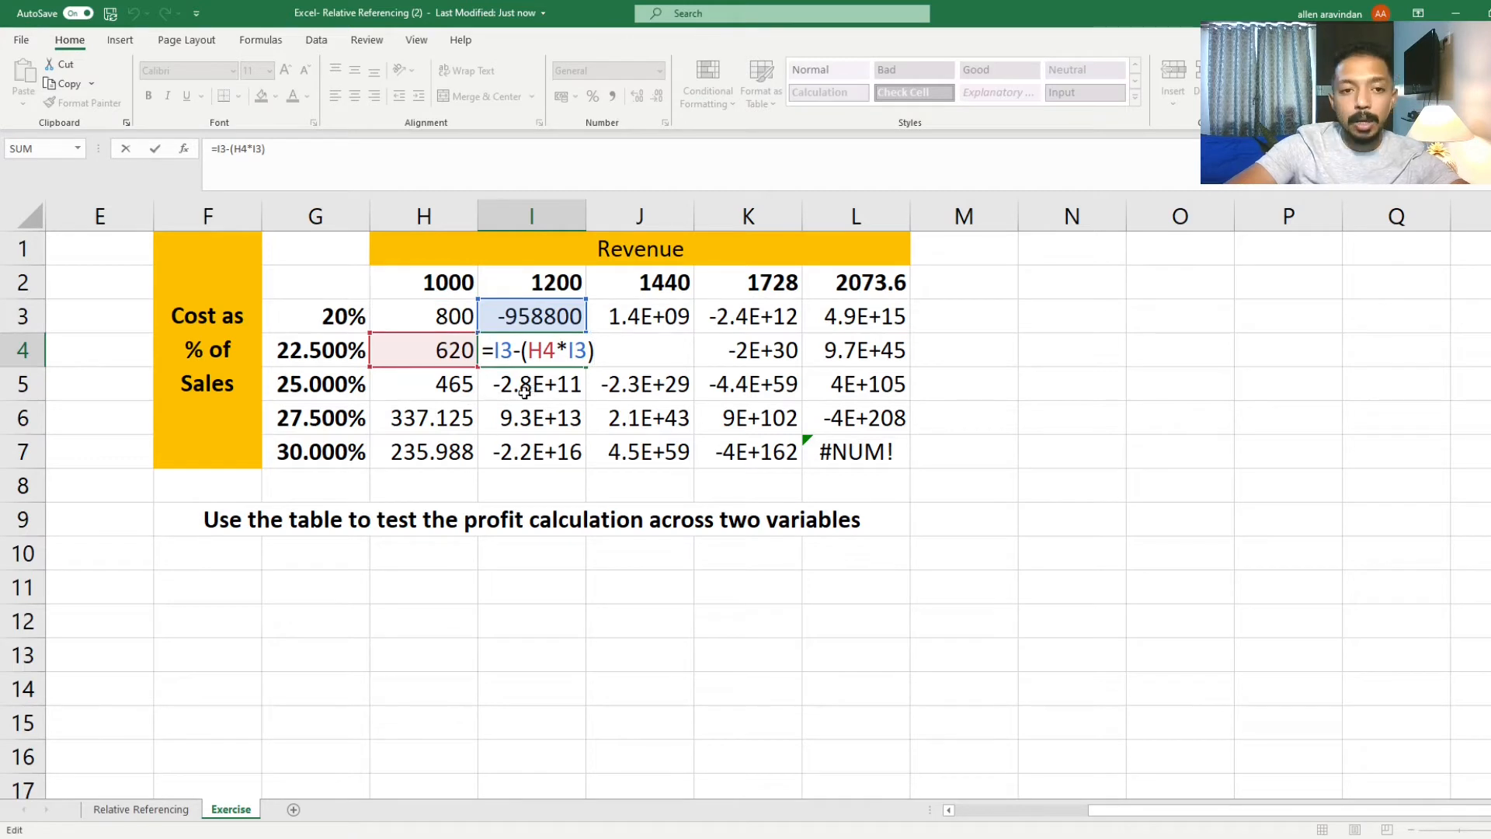
pyautogui.press('Escape')
# Step: Clear the pasted results from the range I3:L7
pyautogui.moveTo(512, 317); pyautogui.dragTo(811, 427)
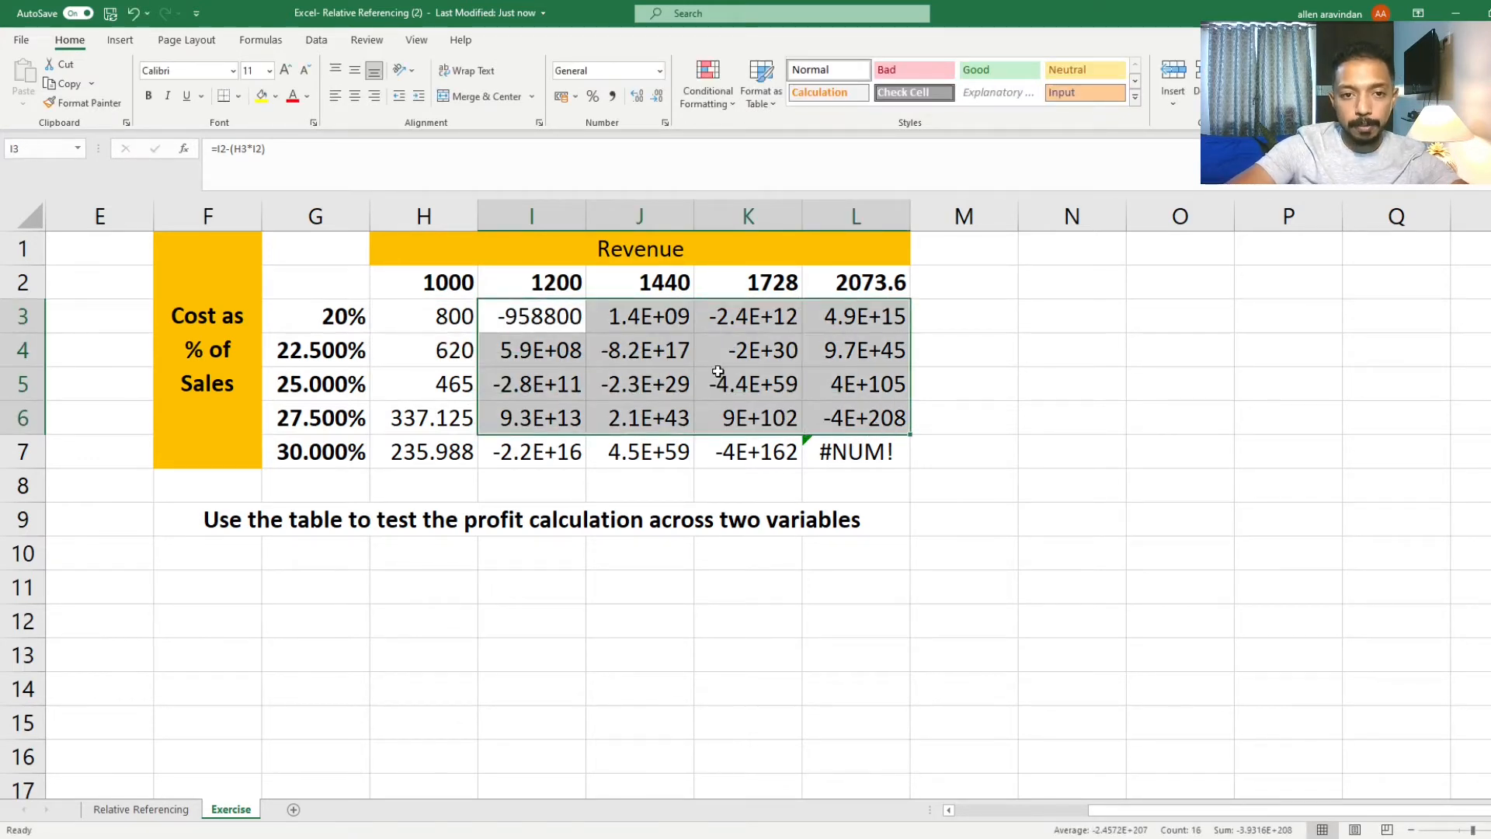
pyautogui.click(567, 311)
pyautogui.moveTo(567, 311); pyautogui.dragTo(864, 426)
pyautogui.press('Delete')
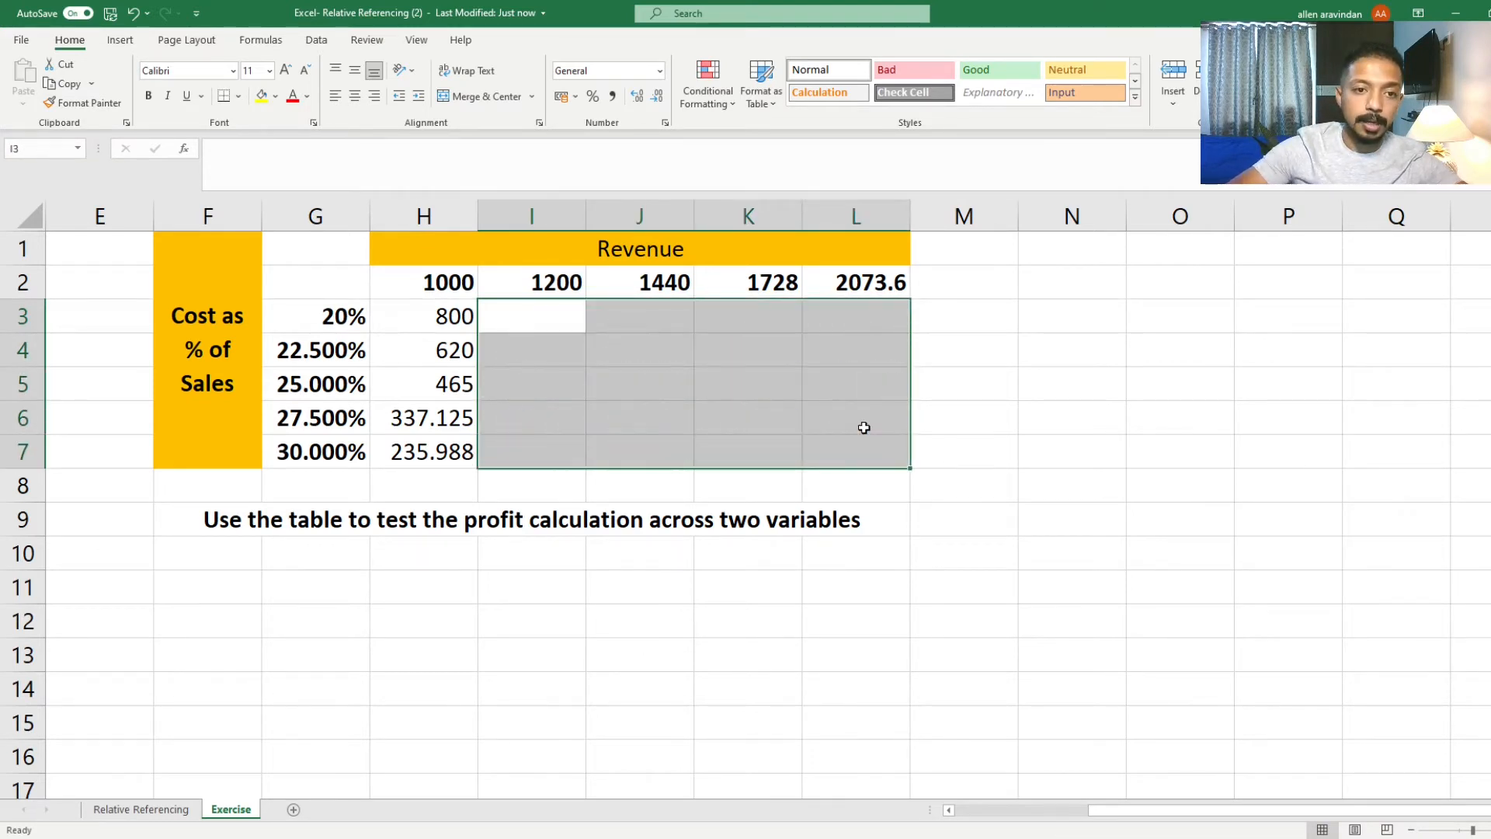
# Step: Clear the pasted formulas from cells H4:H7, leaving only the H3 formula
pyautogui.press('Left')
pyautogui.press('Down')
pyautogui.hotkey('shift', 'Down')
pyautogui.hotkey('shift', 'Down')
pyautogui.hotkey('shift', 'Down')
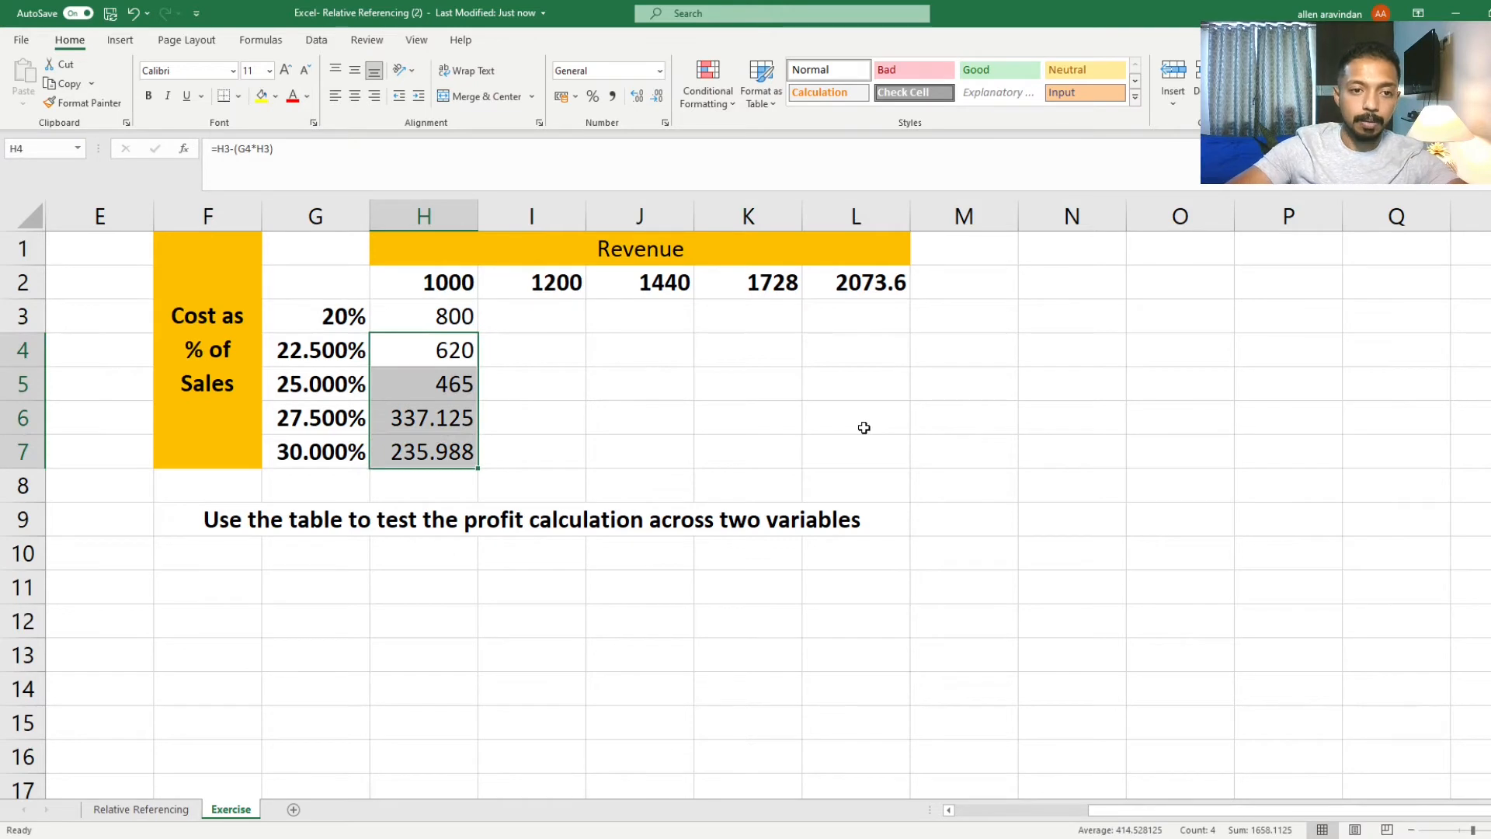
pyautogui.press('Home')
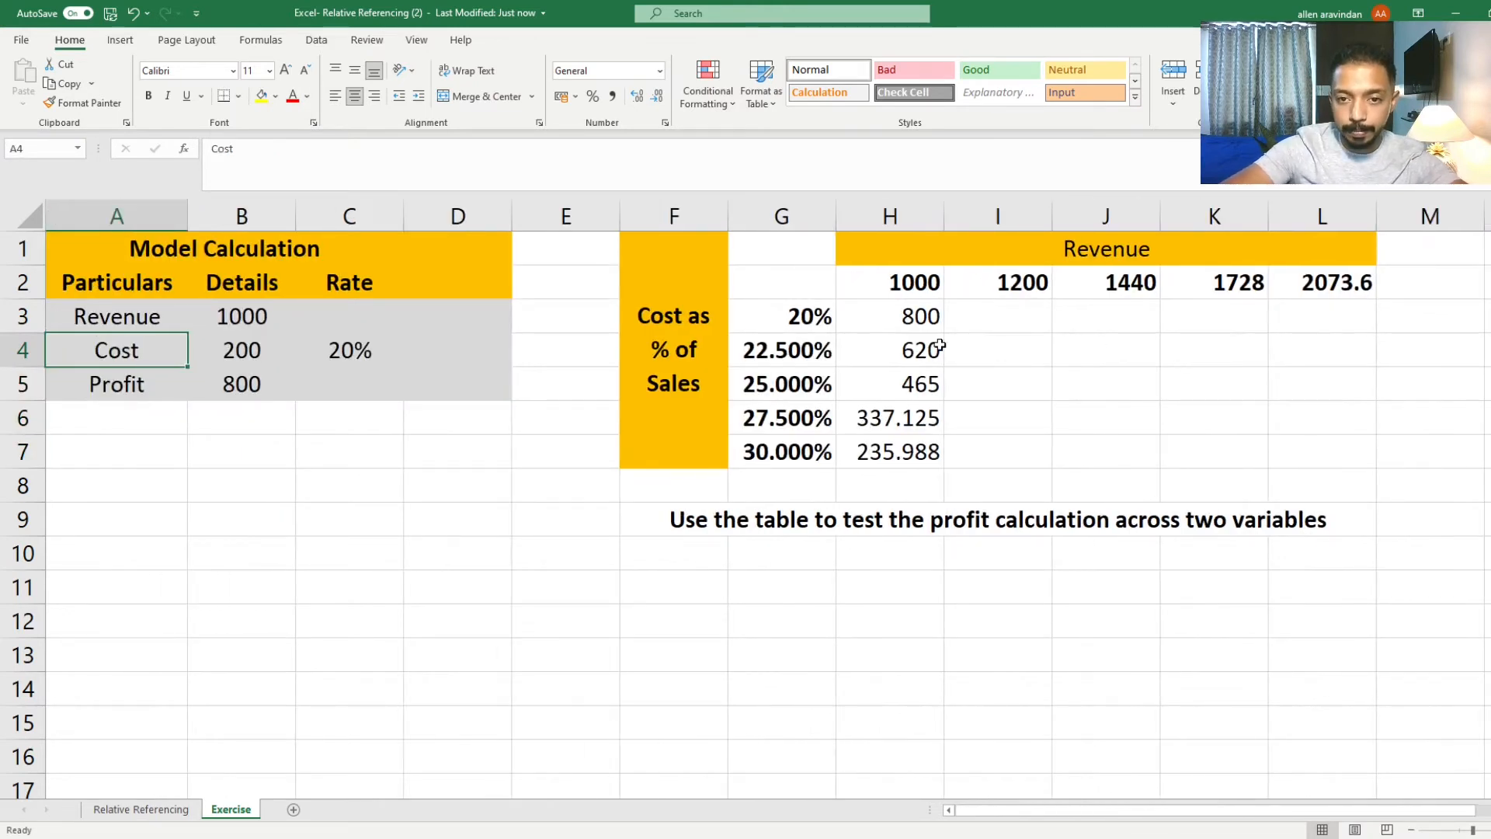
pyautogui.moveTo(1138, 808); pyautogui.dragTo(1190, 805)
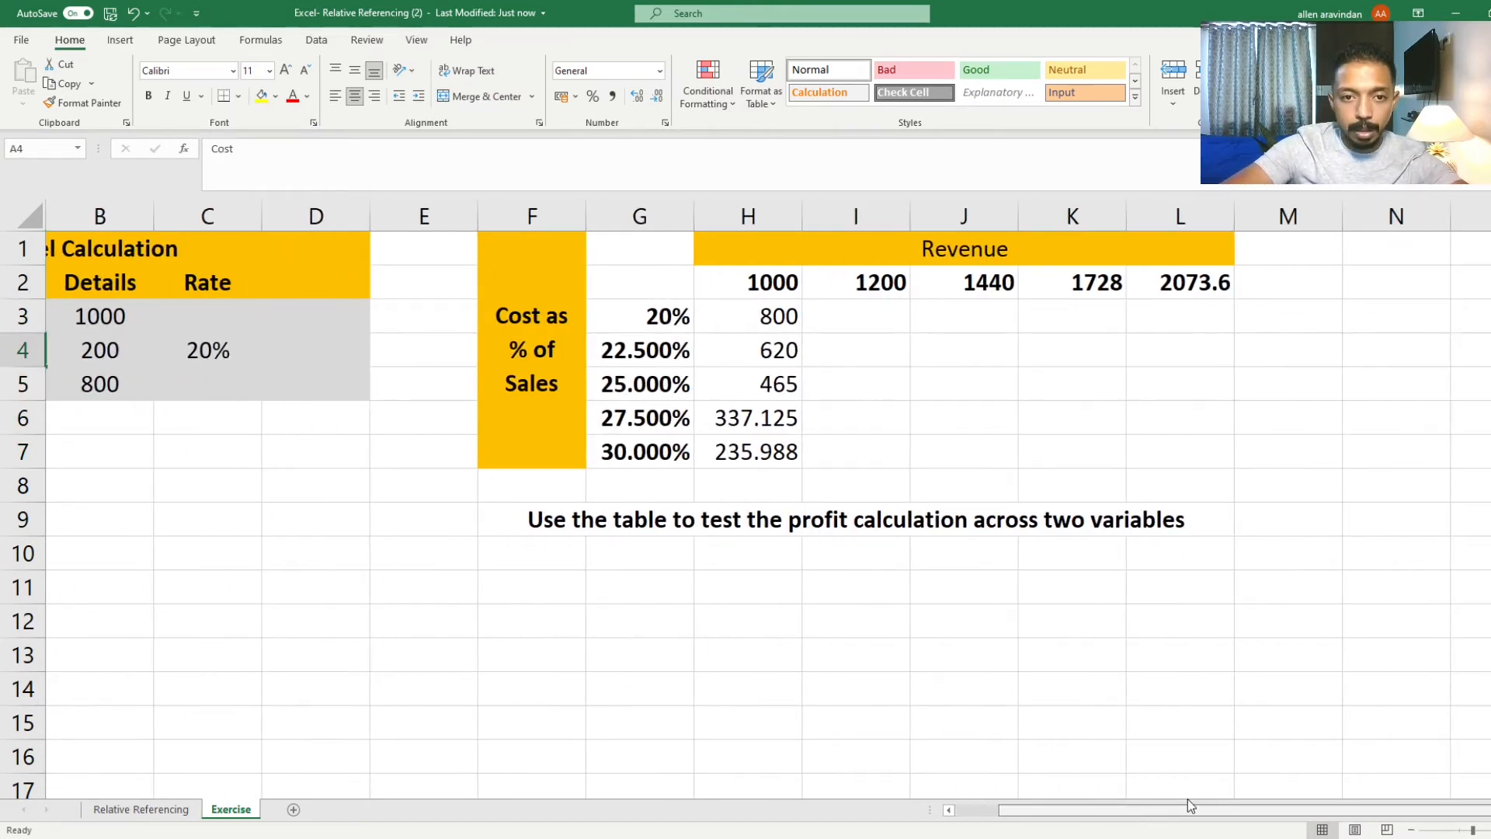
pyautogui.click(743, 347)
pyautogui.hotkey('shift', 'Down')
pyautogui.hotkey('shift', 'Down')
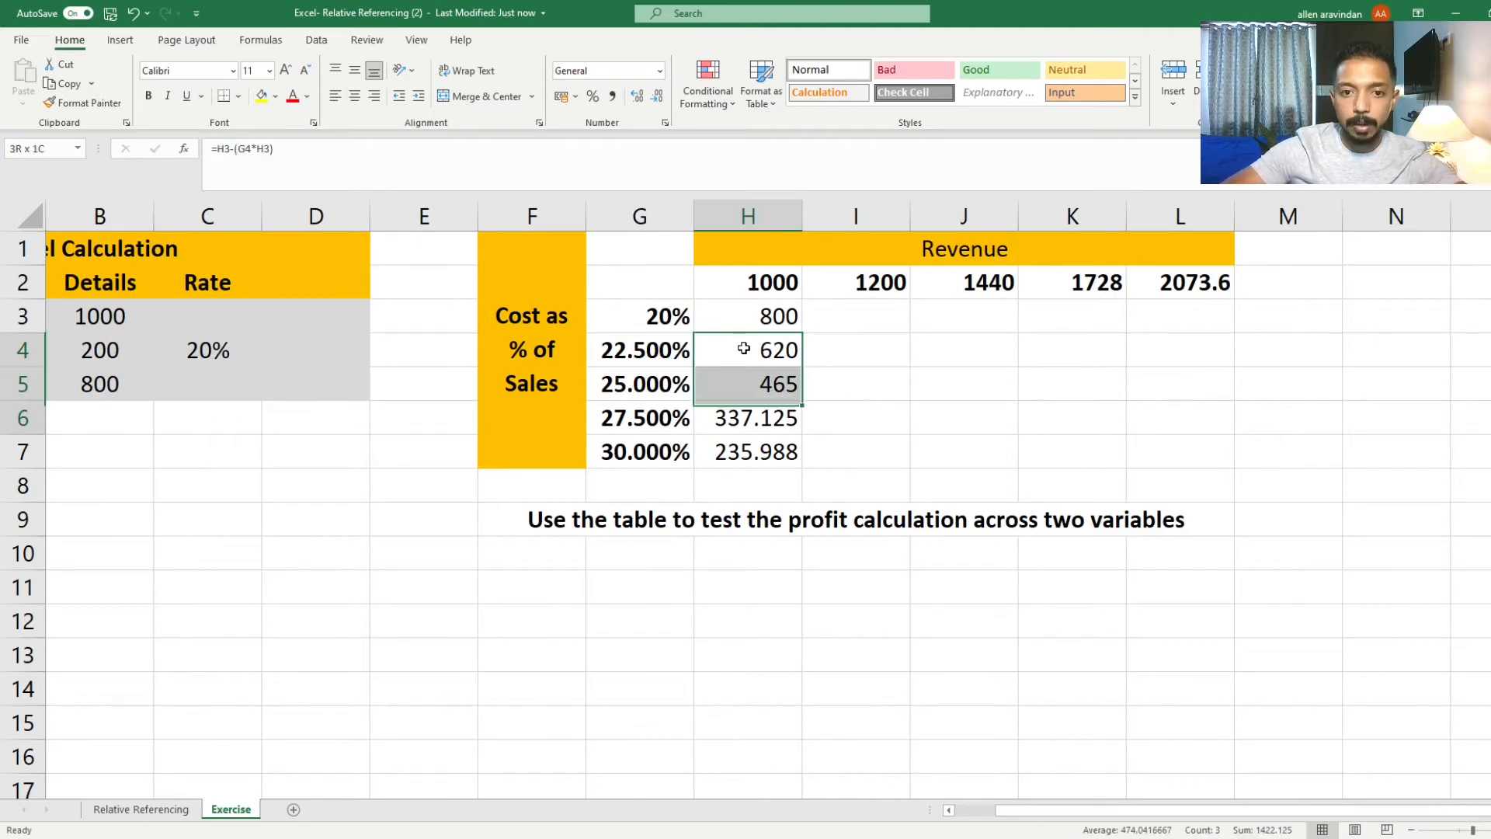
pyautogui.hotkey('shift', 'Down')
pyautogui.press('Delete')
# Step: Open the H3 profit formula for editing and place the cursor on its G3 and H2 references
pyautogui.press('Up')
pyautogui.press('F2')
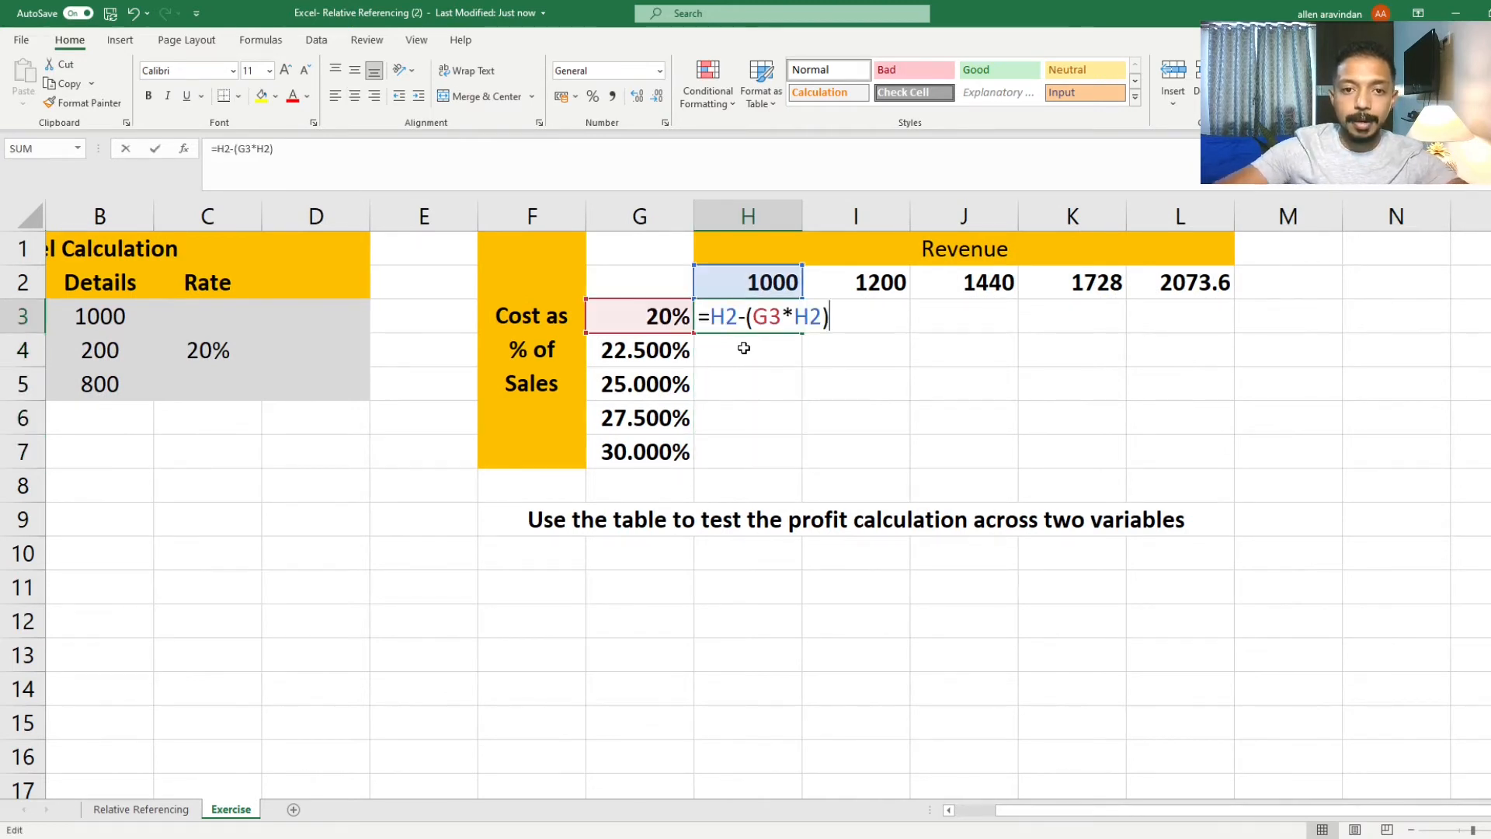
pyautogui.click(727, 320)
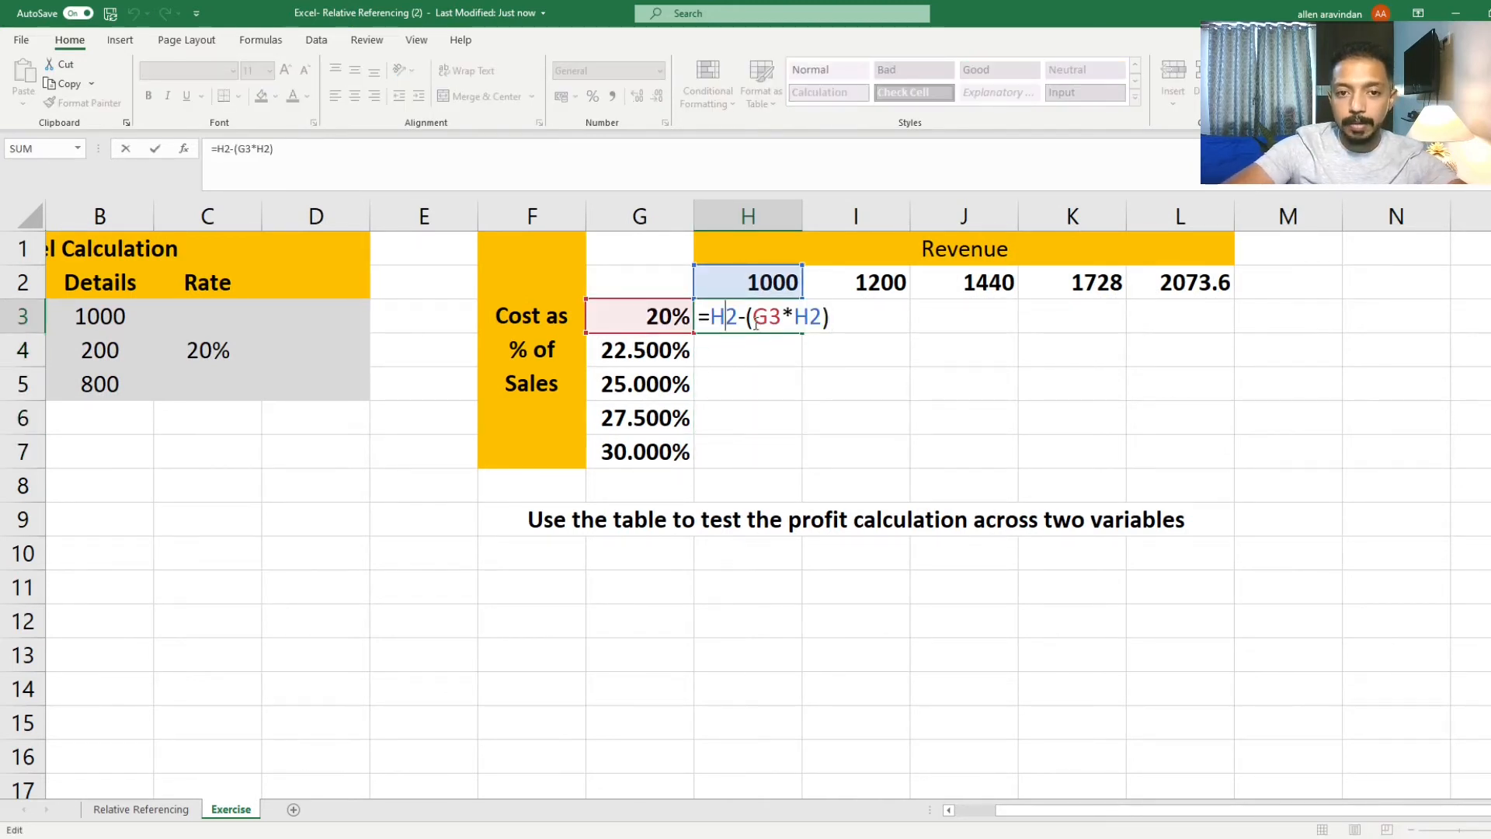
pyautogui.click(769, 326)
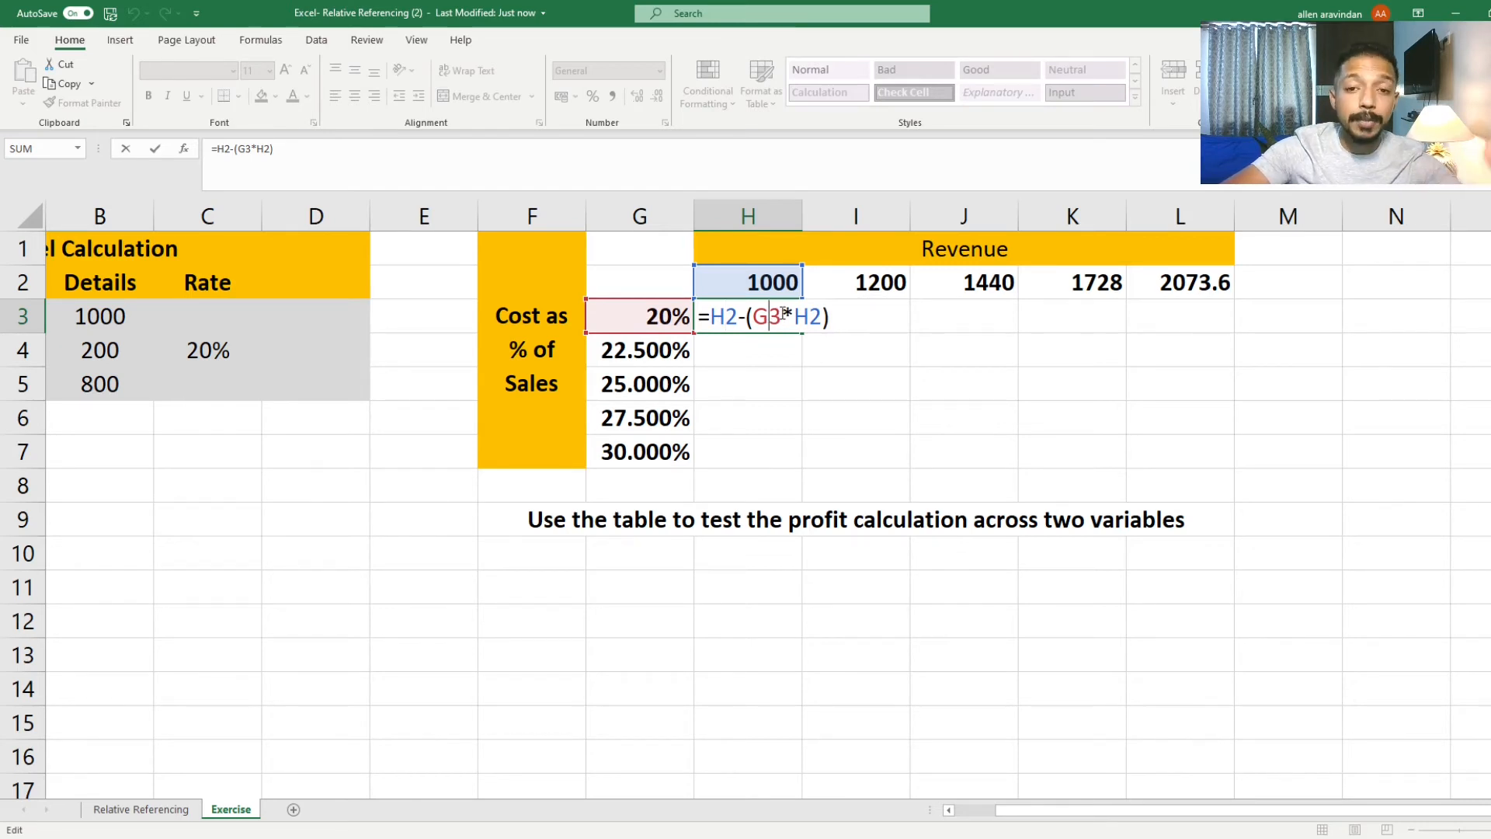
pyautogui.click(811, 312)
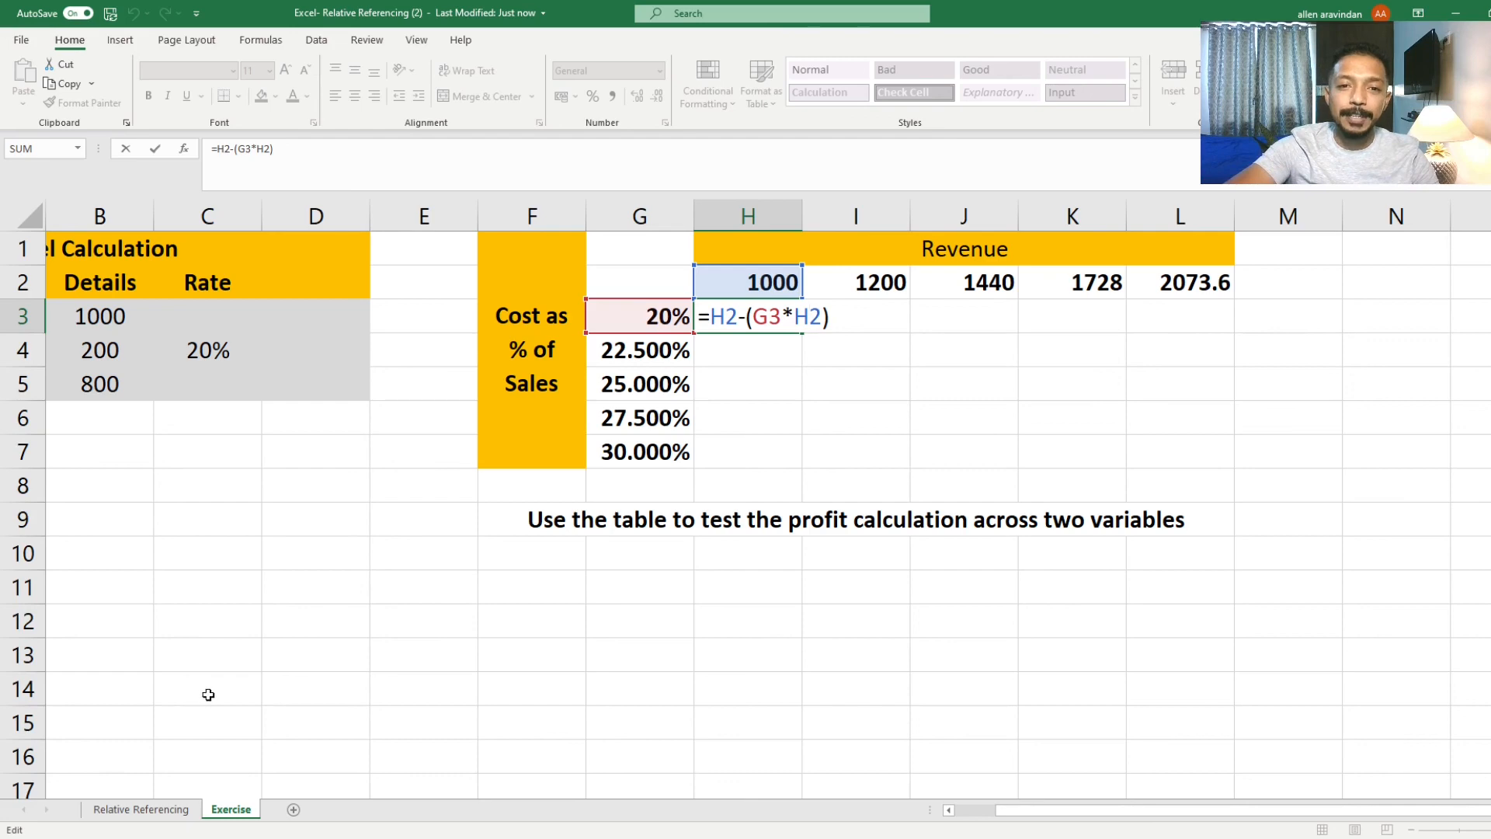
pyautogui.click(287, 837)
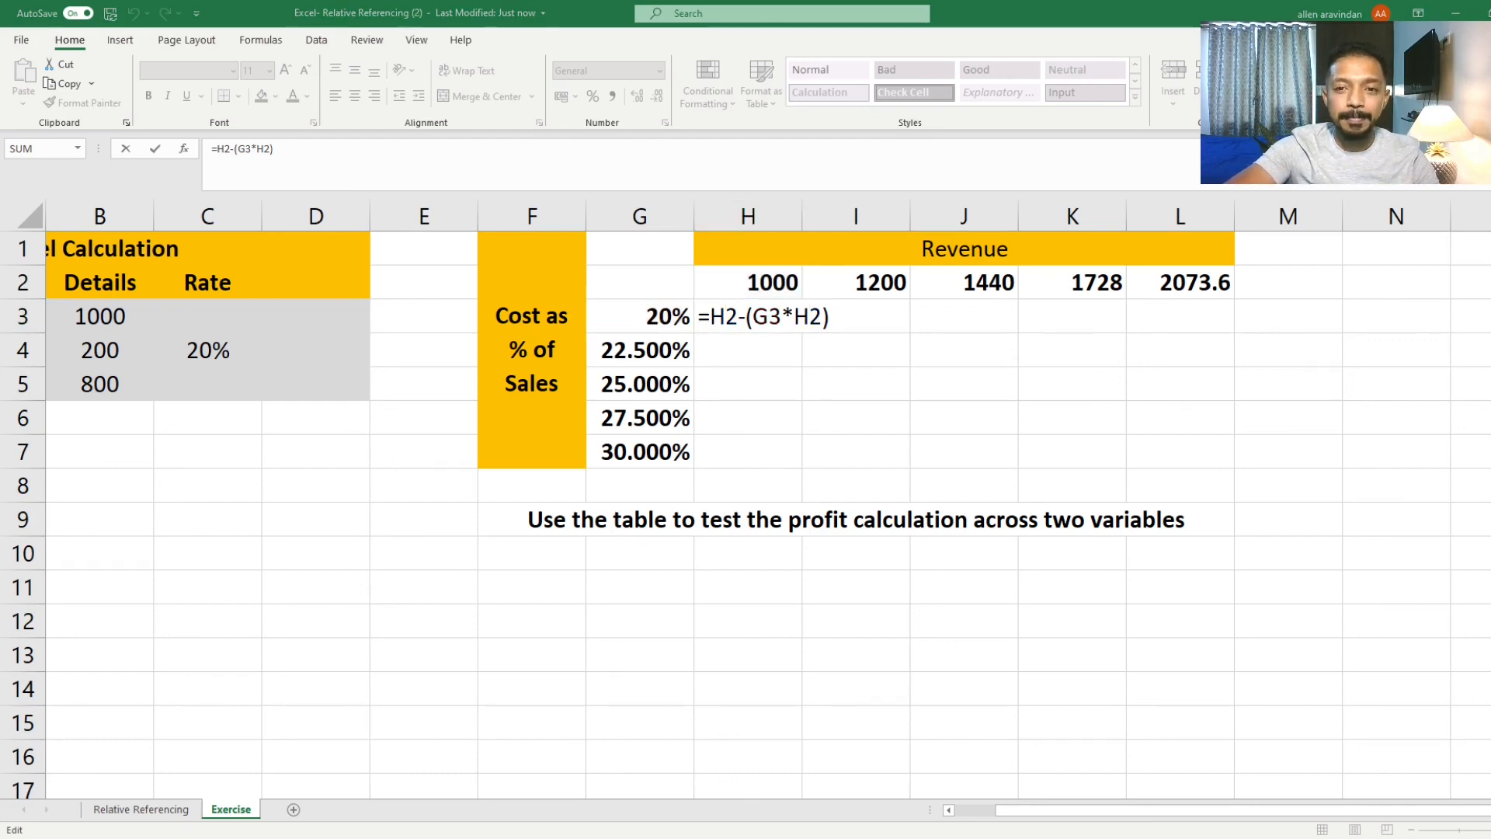